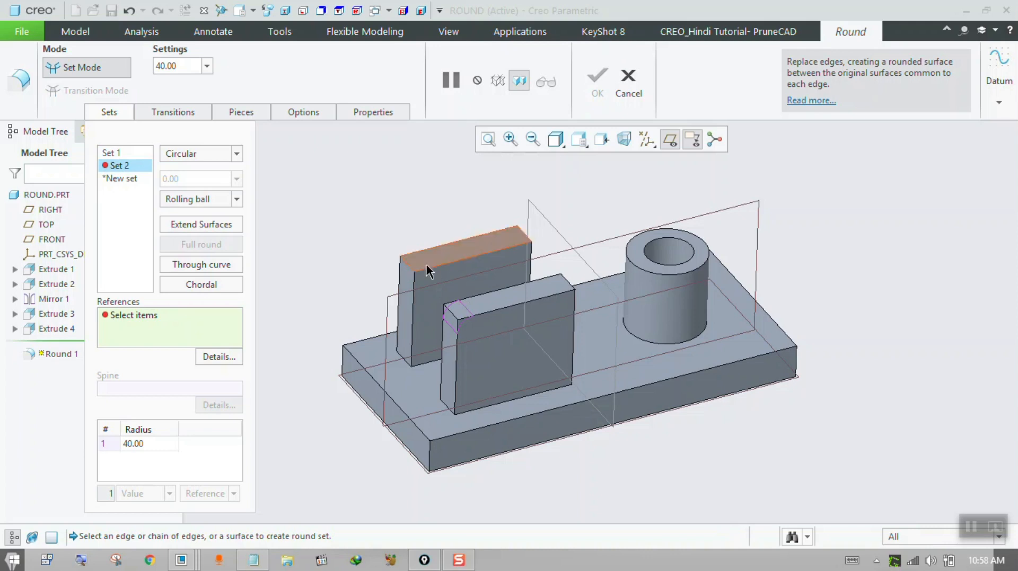
# Assign the front upright block's short top edge nearer the cylinder to the second round set with radius 60
pyautogui.click(568, 288)
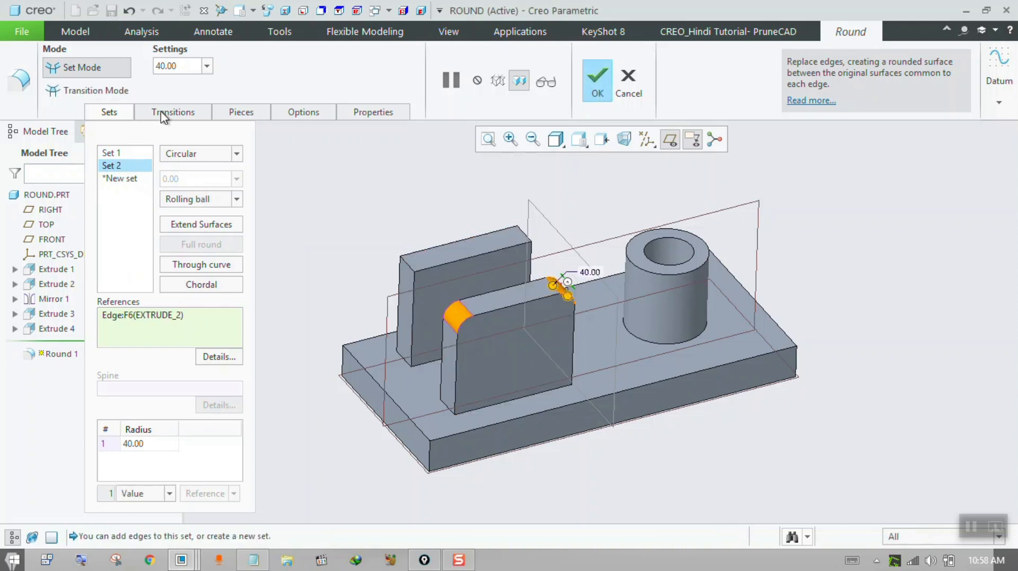
pyautogui.click(185, 68)
pyautogui.write('60')
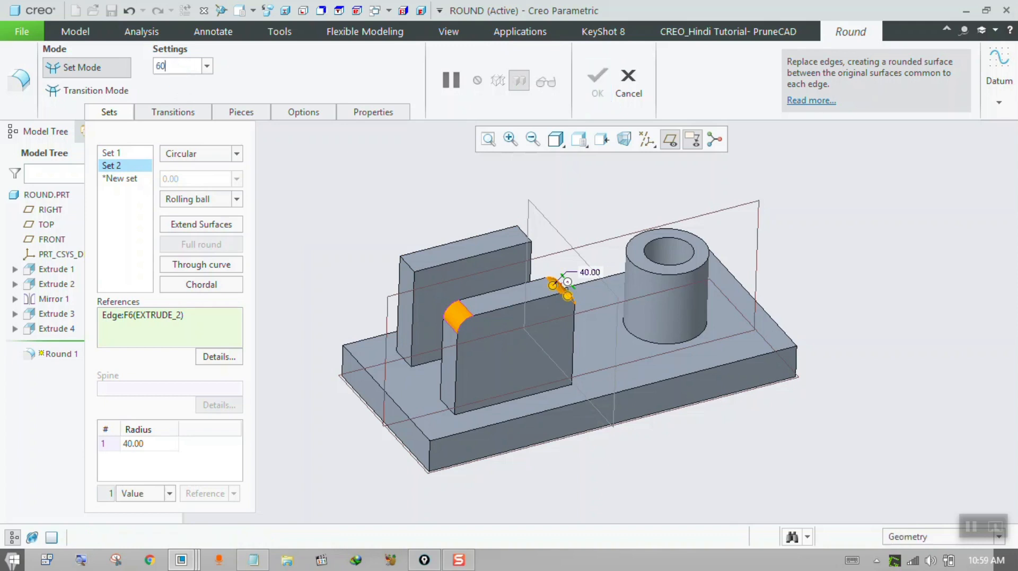
pyautogui.press('Return')
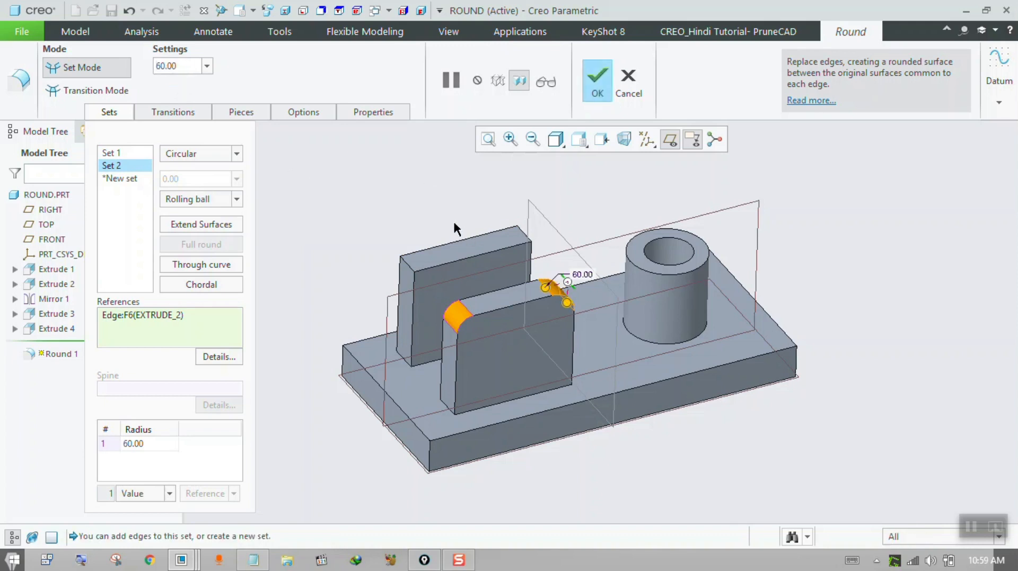
# Add a third round set on the rear upright block's short top edge farther from the cylinder, using radius 60
pyautogui.moveTo(454, 223); pyautogui.dragTo(438, 213, button='middle')
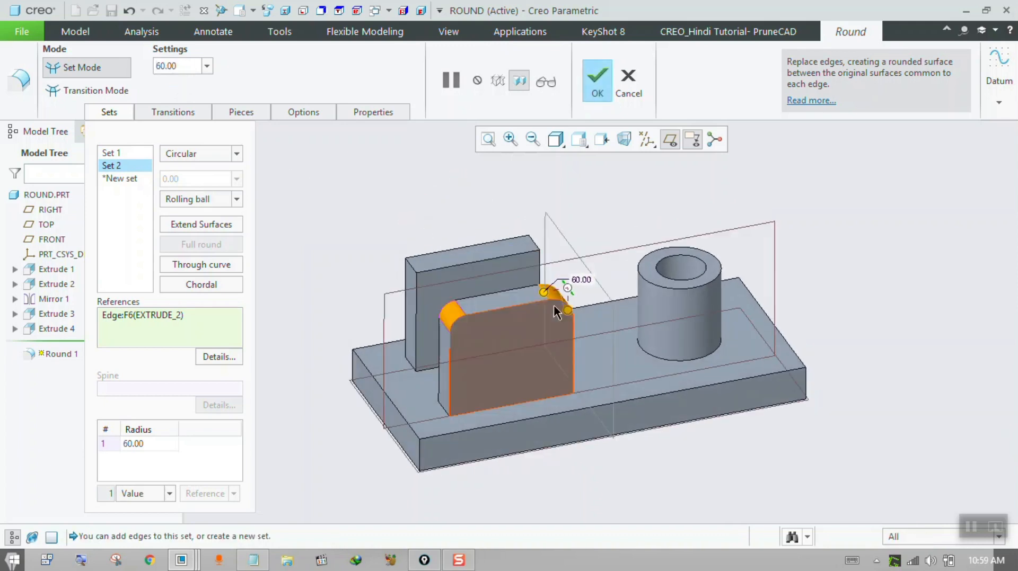
pyautogui.moveTo(555, 312)
pyautogui.mouseDown(button='middle')
pyautogui.moveTo(534, 307)
pyautogui.moveTo(552, 295)
pyautogui.mouseUp(button='middle')
pyautogui.scroll(-2, 542, 299)
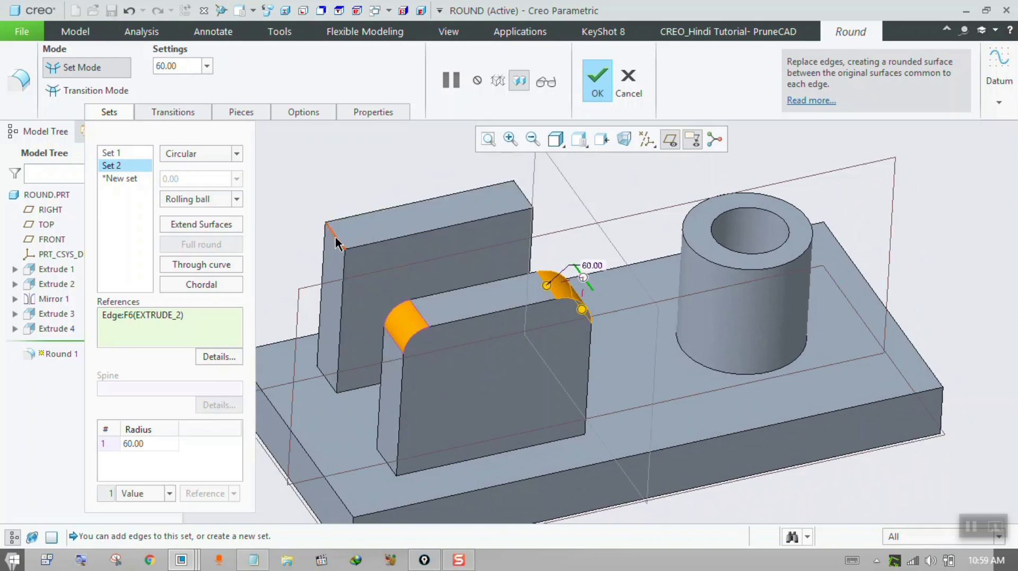
pyautogui.click(131, 180)
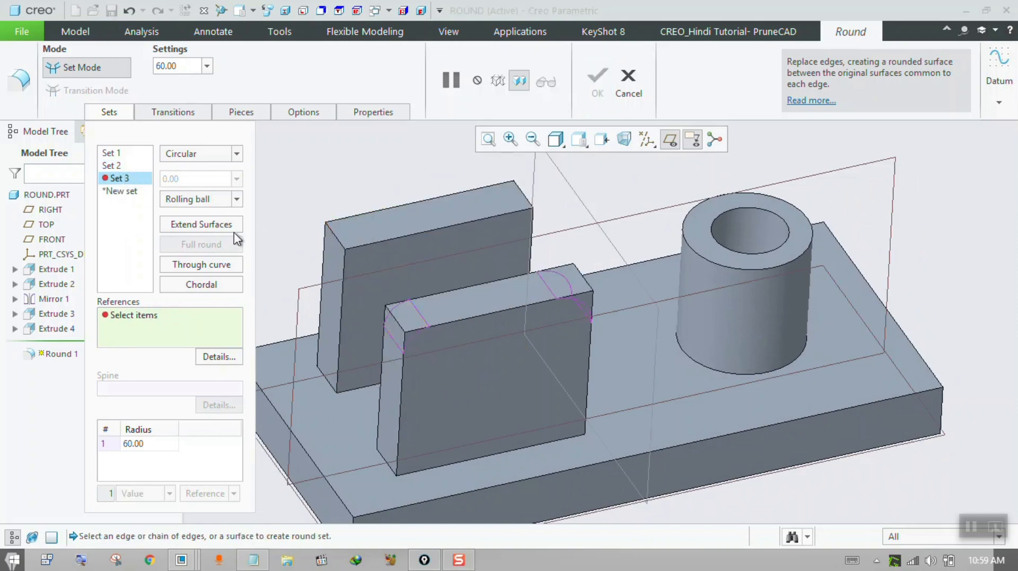
pyautogui.click(334, 237)
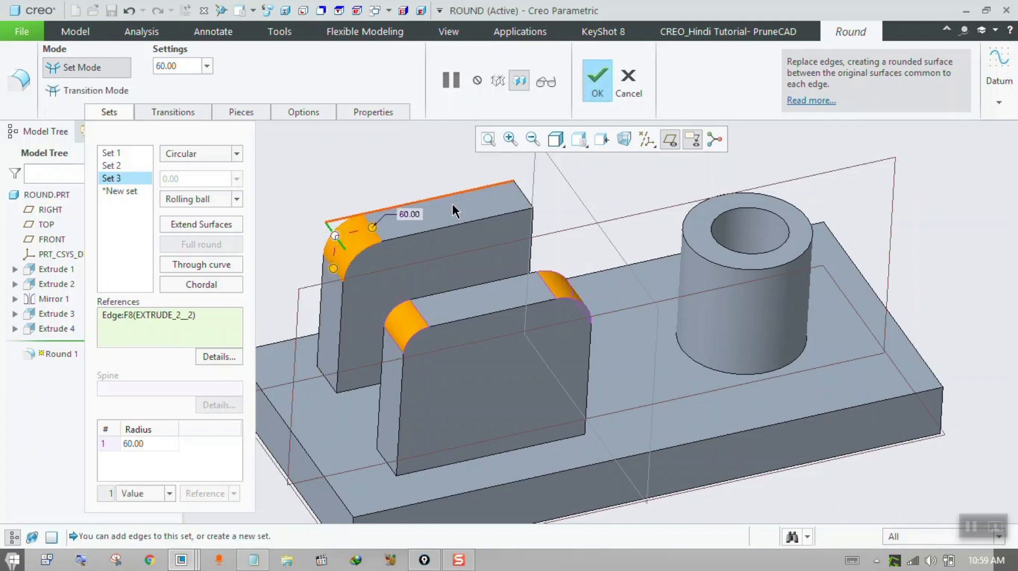
# Try rounding the rear block's other short top edge as a separate set with radius about 88.41, and delete that set
pyautogui.click(524, 199)
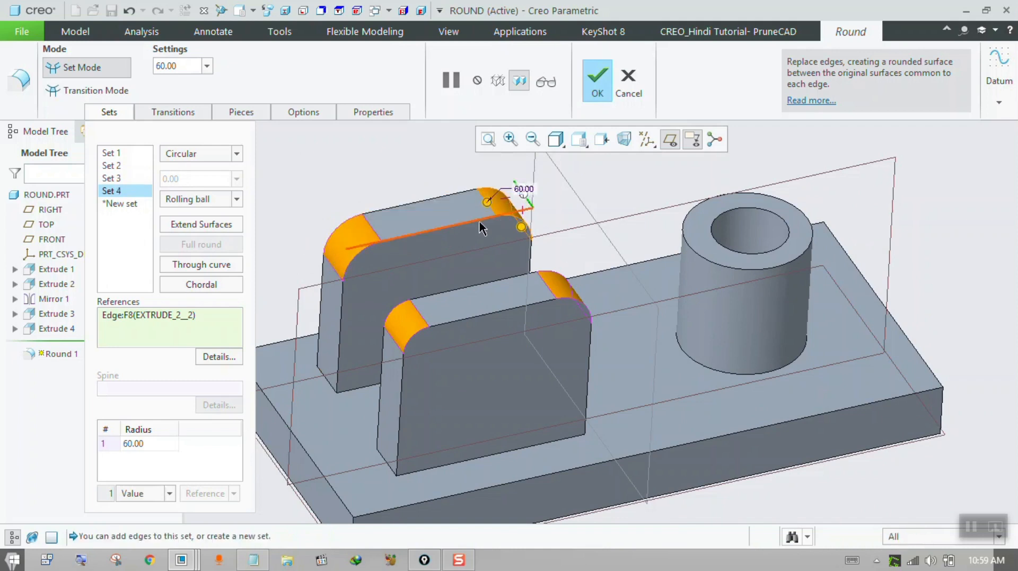
pyautogui.moveTo(509, 212); pyautogui.dragTo(420, 215, button='middle')
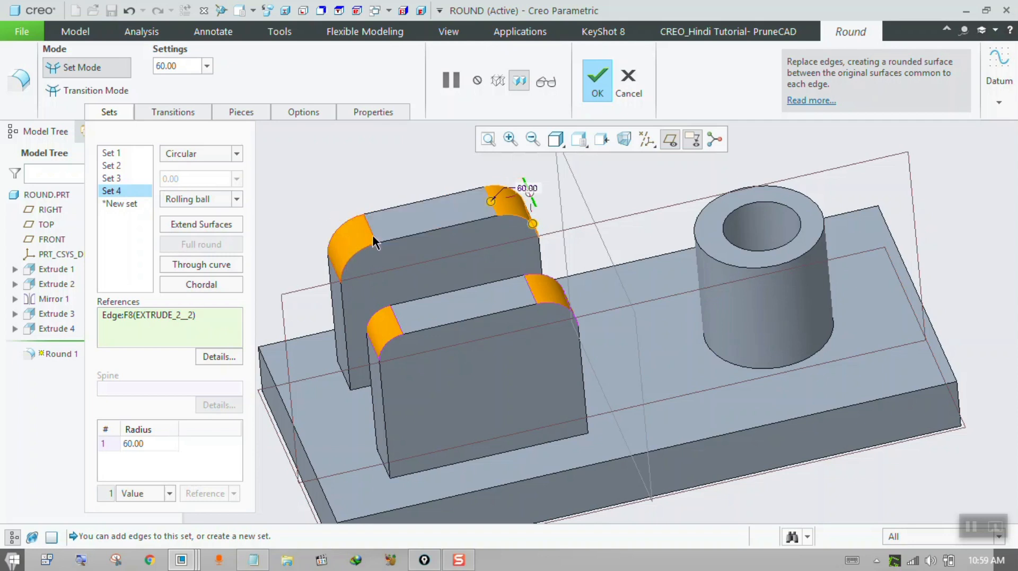
pyautogui.moveTo(491, 202); pyautogui.dragTo(471, 205)
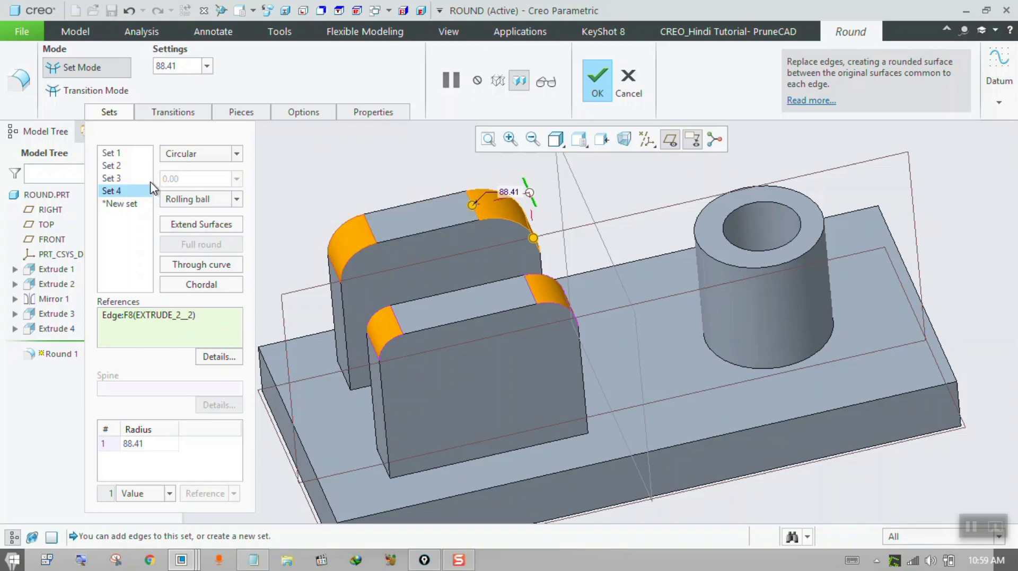
pyautogui.rightClick(122, 192)
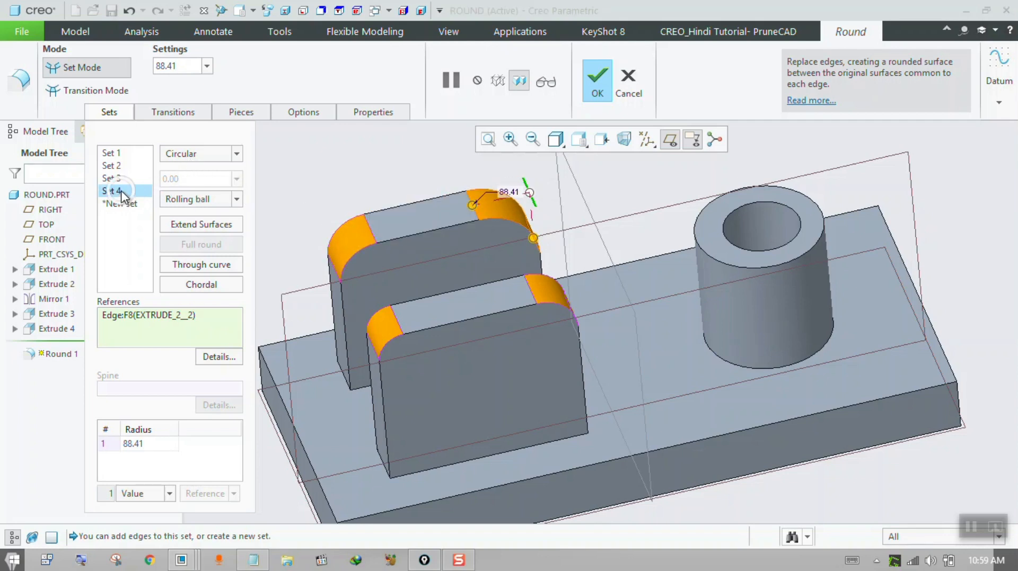
pyautogui.click(156, 215)
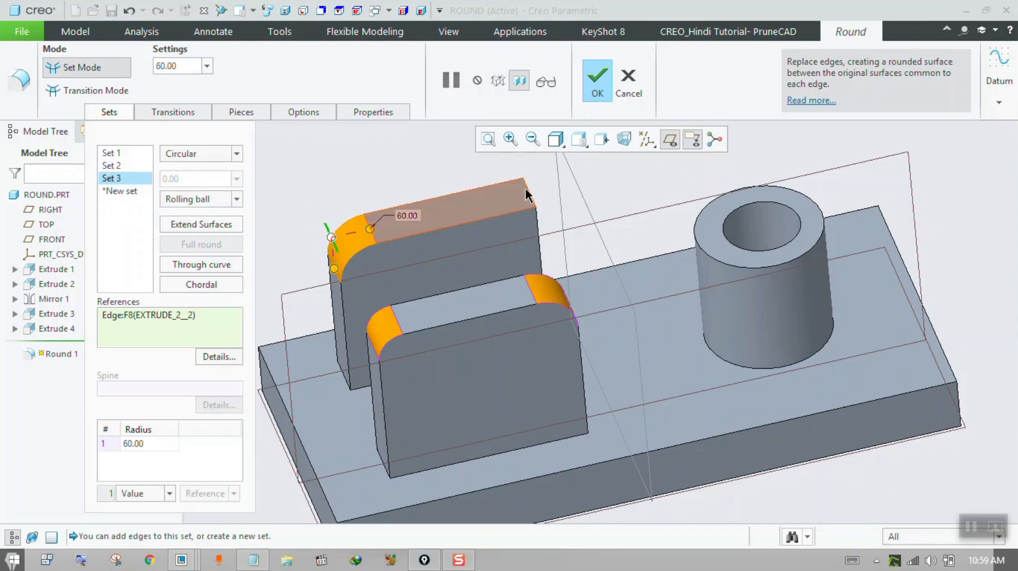
# Include the rear block's other short top edge in the third set, reduce their shared radius to about 38.94, and complete the round
pyautogui.press('ctrl')
pyautogui.press('ctrl')
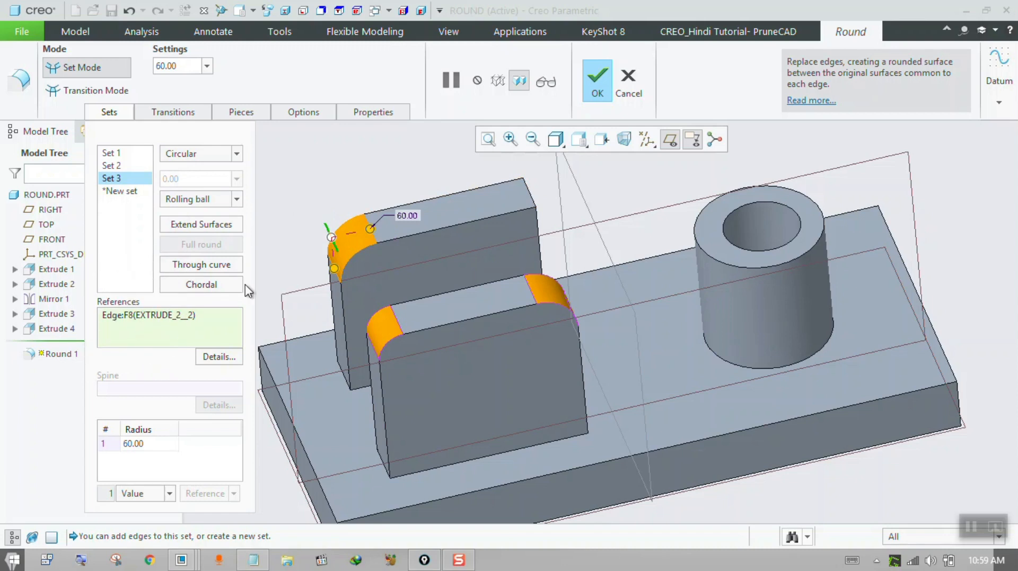
pyautogui.press('ctrl')
pyautogui.keyDown('ctrl'); pyautogui.click(520, 216); pyautogui.keyUp('ctrl')
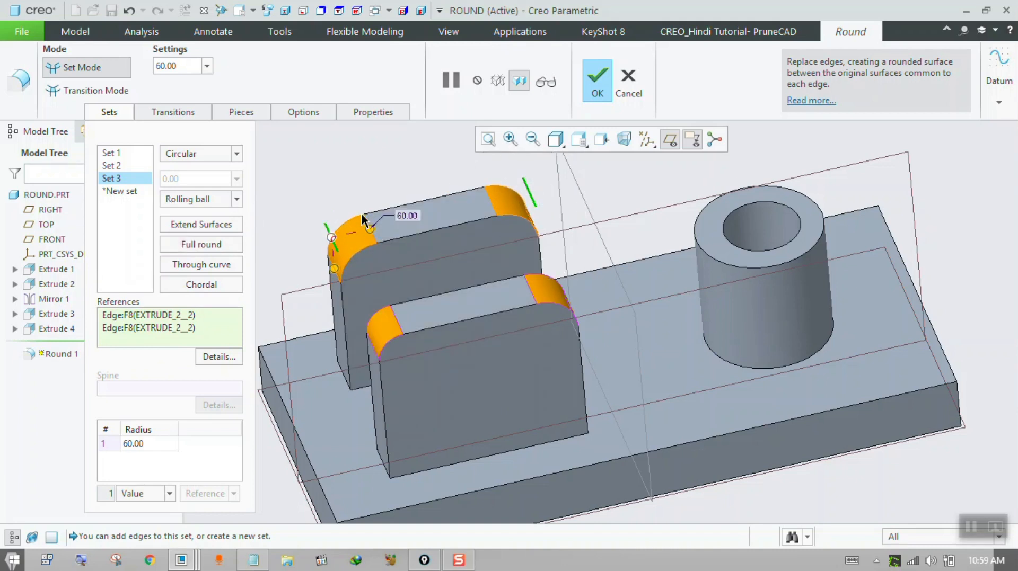
pyautogui.moveTo(369, 229); pyautogui.dragTo(357, 232)
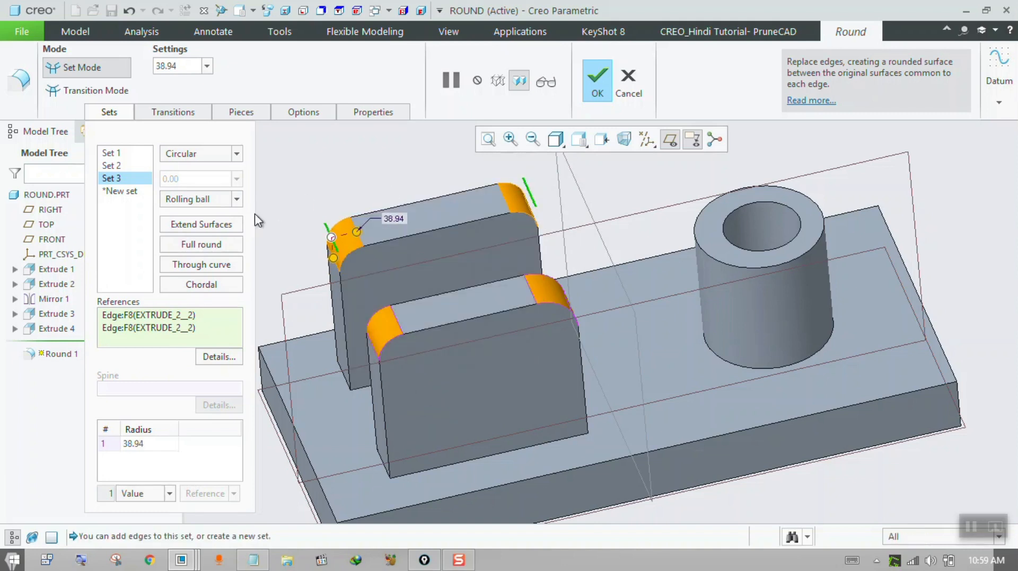
pyautogui.click(591, 82)
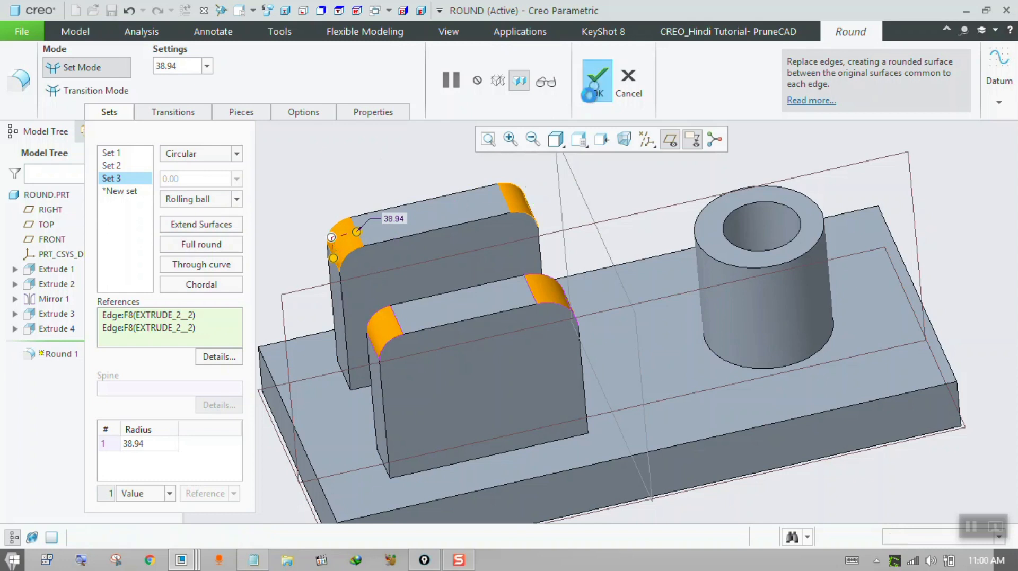
pyautogui.click(436, 158)
# Start a new Round on the edge where the hollow cylinder meets the base plate, with radius about 20.06
pyautogui.scroll(2, 494, 227)
pyautogui.moveTo(494, 227); pyautogui.dragTo(498, 218, button='middle')
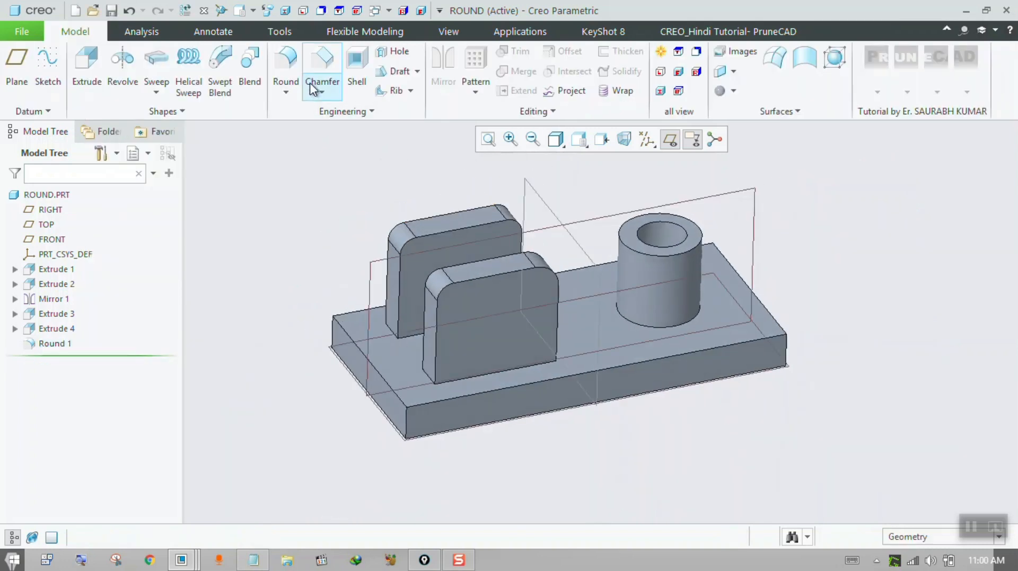
pyautogui.click(290, 80)
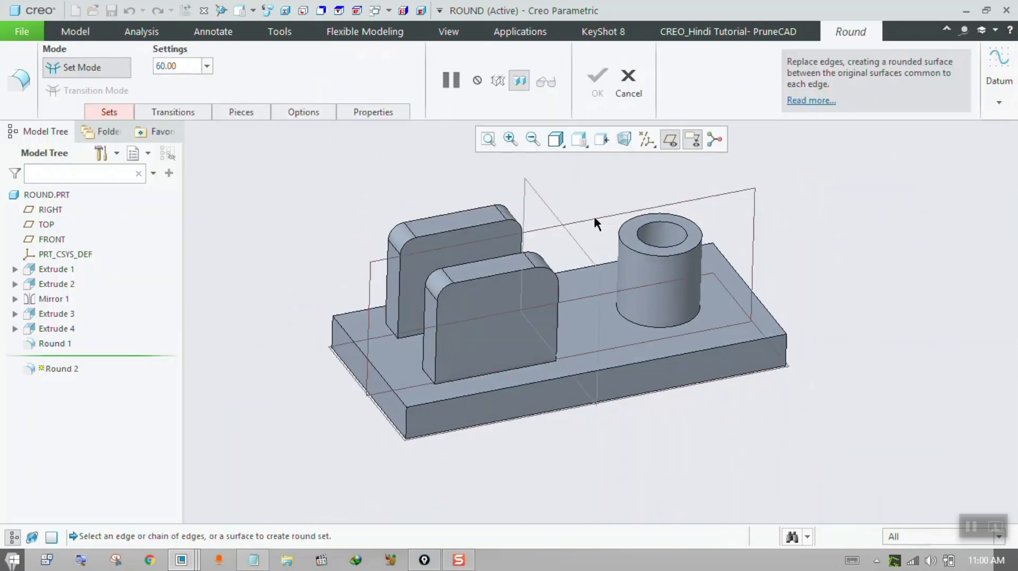
pyautogui.click(627, 325)
pyautogui.moveTo(634, 321); pyautogui.dragTo(679, 342, button='middle')
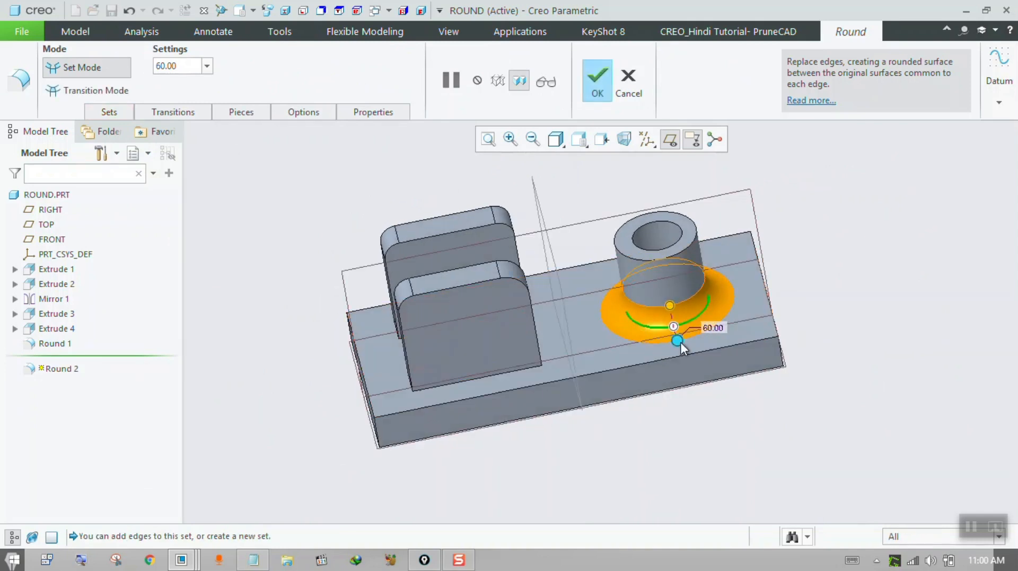
pyautogui.moveTo(680, 342); pyautogui.dragTo(674, 330)
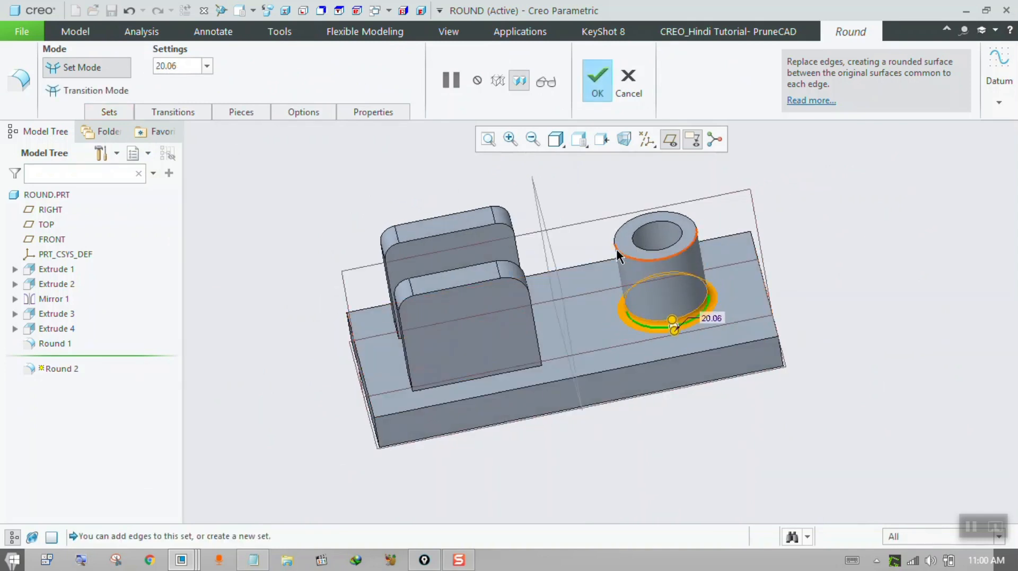
# Include the cylinder's outer top edge in the same round set, set the shared radius to 5, and complete the round
pyautogui.click(109, 112)
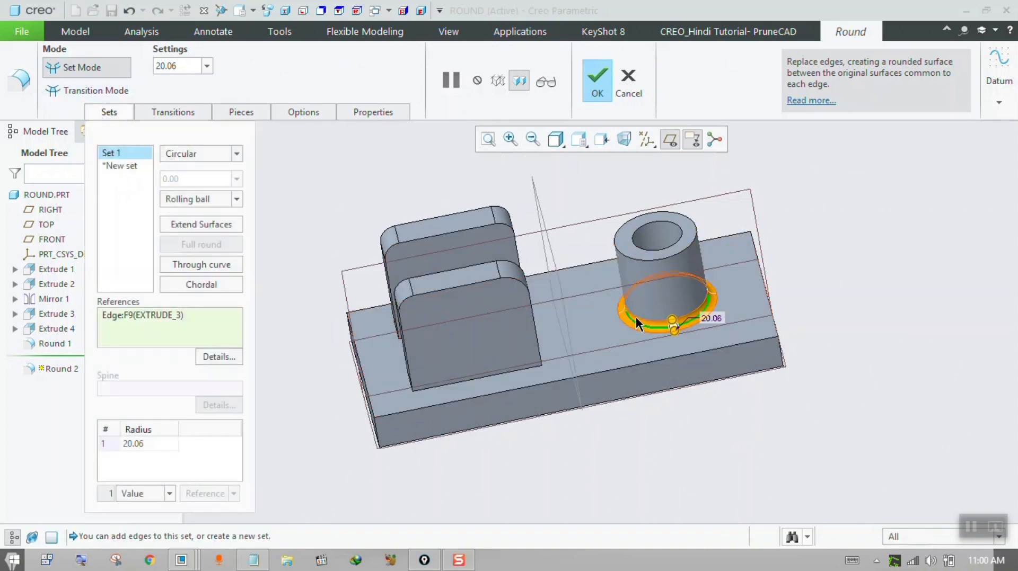
pyautogui.keyDown('ctrl'); pyautogui.click(619, 249); pyautogui.keyUp('ctrl')
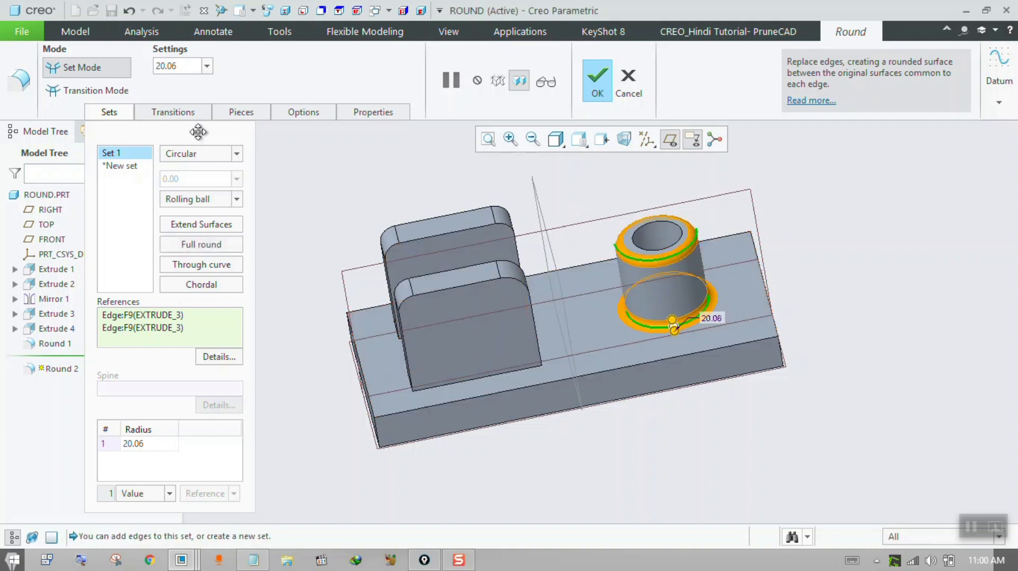
pyautogui.doubleClick(171, 67)
pyautogui.write('5')
pyautogui.press('Return')
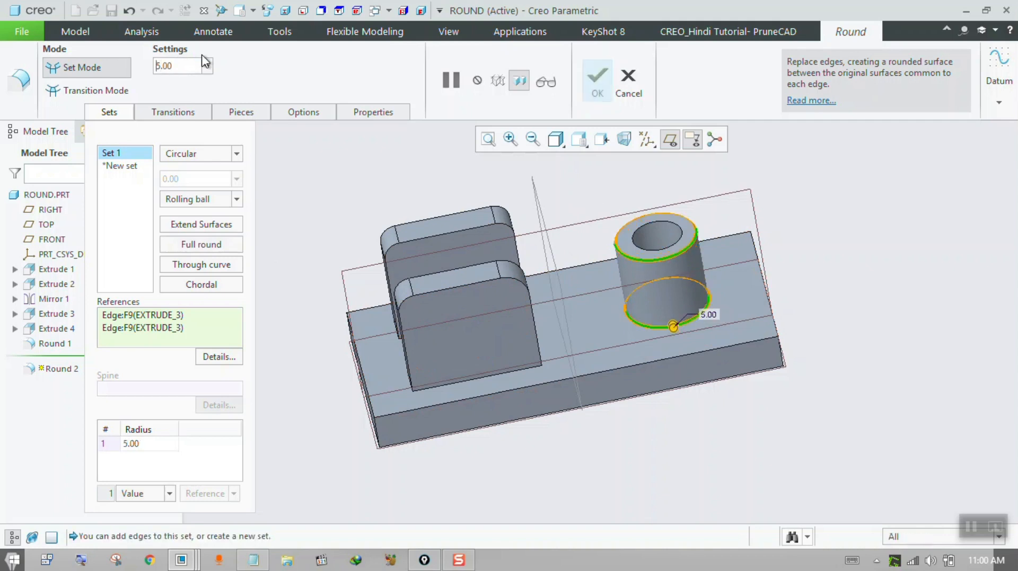
pyautogui.middleClick(612, 139)
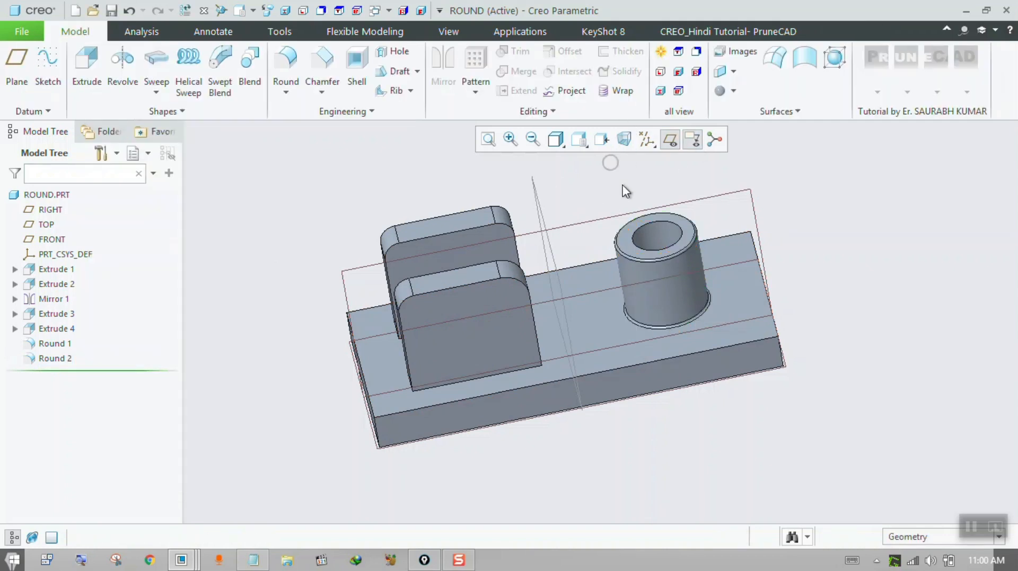
# Start another Round, restrict selection to Intent Chain, and select the base plate's vertical corner edges as one reference
pyautogui.click(286, 66)
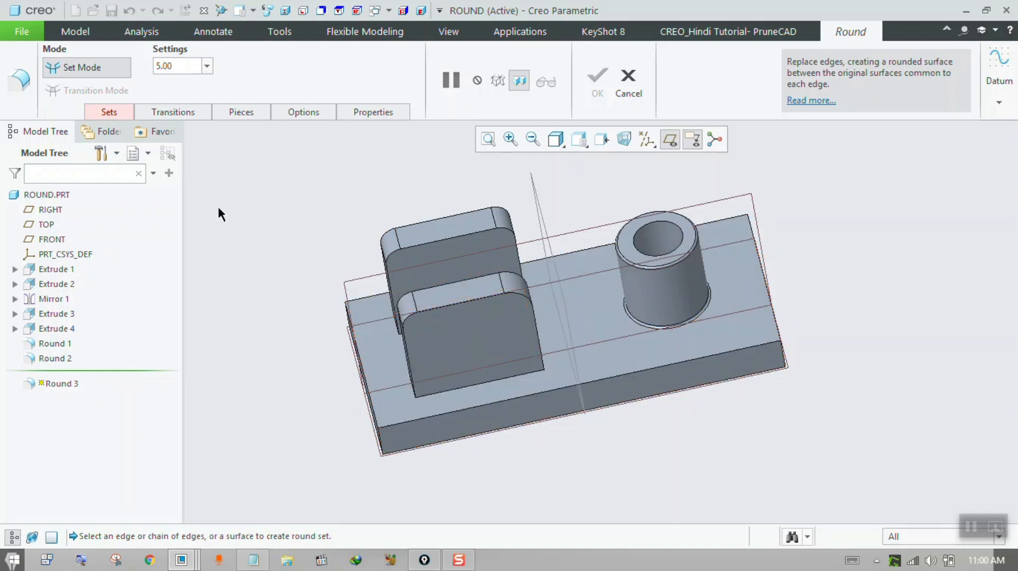
pyautogui.click(126, 111)
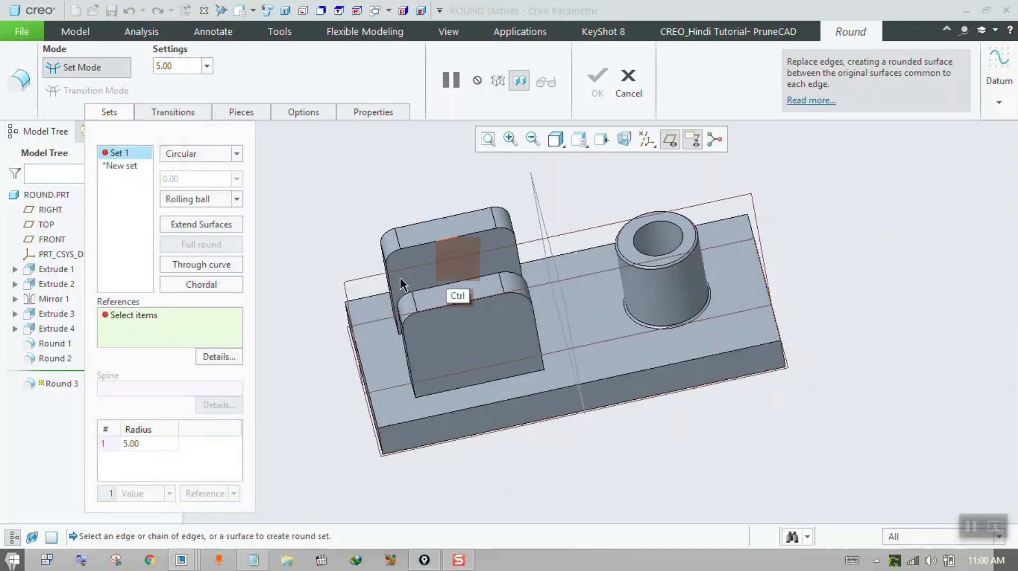
pyautogui.keyDown('ctrl'); pyautogui.click(318, 420); pyautogui.keyUp('ctrl')
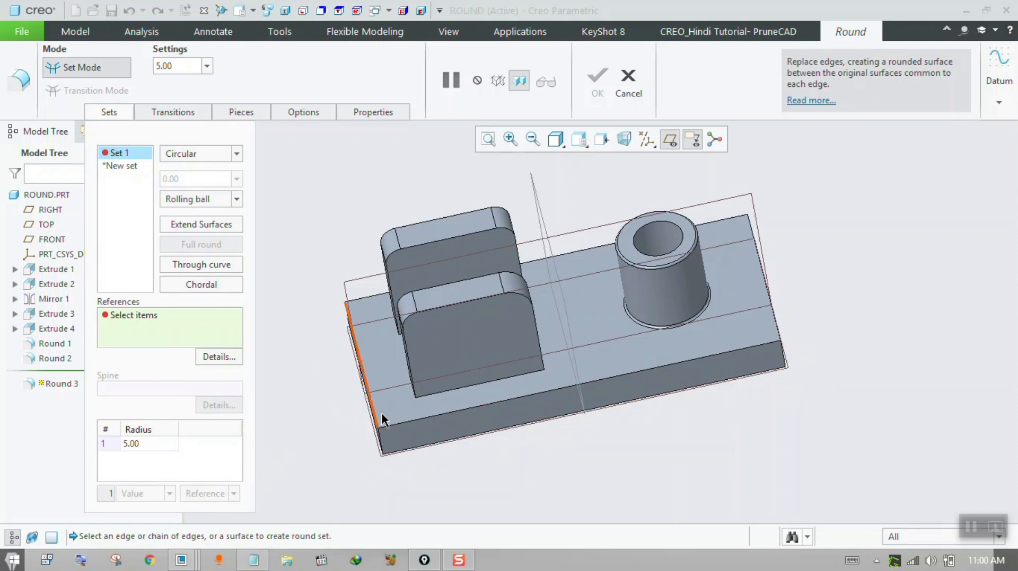
pyautogui.click(905, 535)
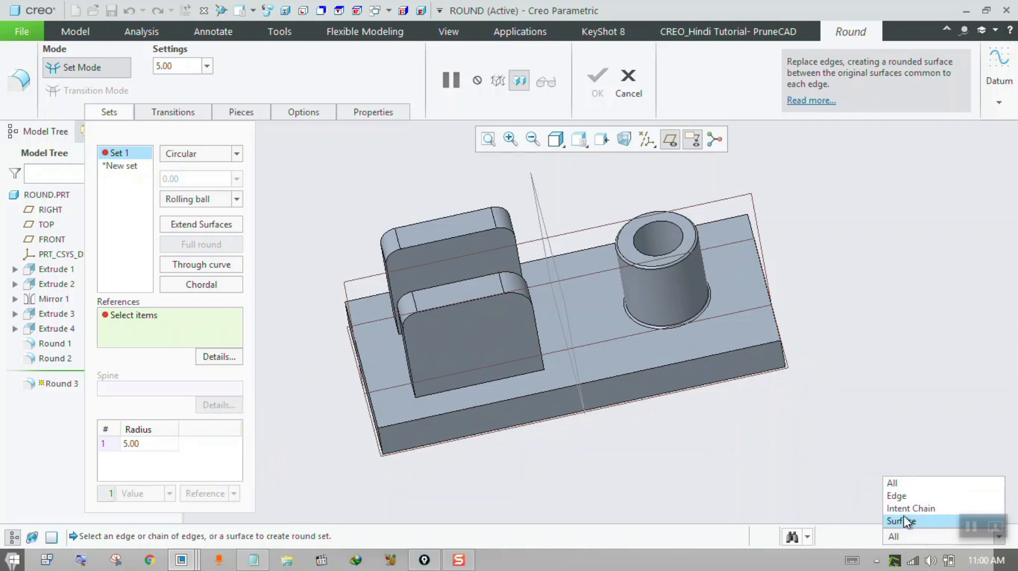
pyautogui.click(906, 510)
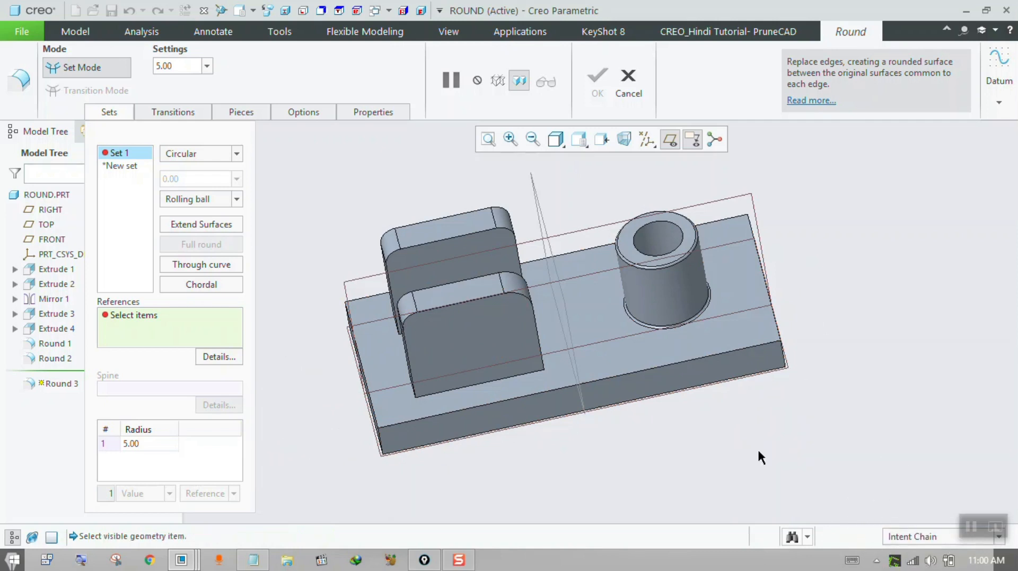
pyautogui.click(380, 447)
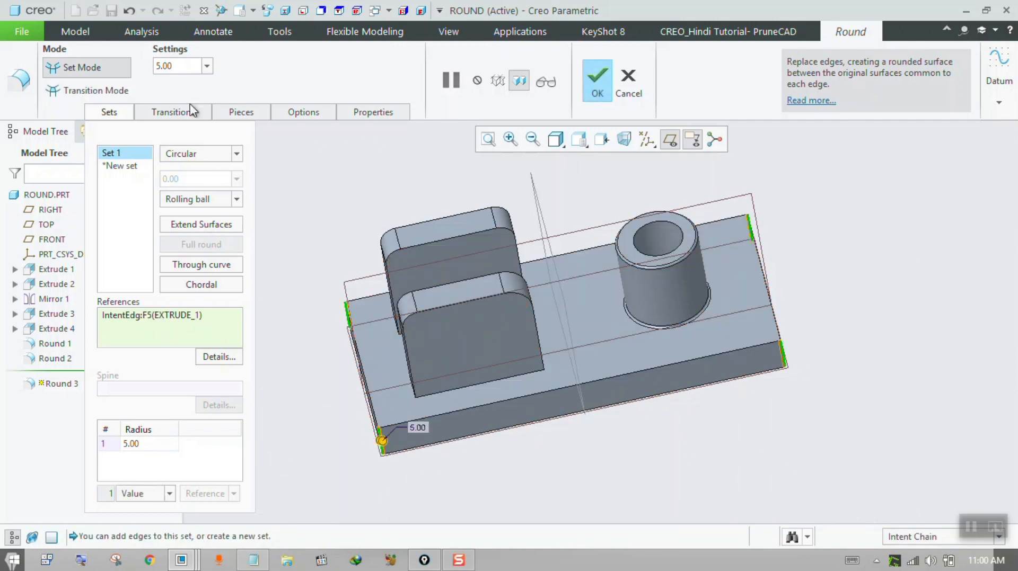
# Set the base plate's corner radius to 50, enlarge it to about 84.53, and complete the round
pyautogui.write('50')
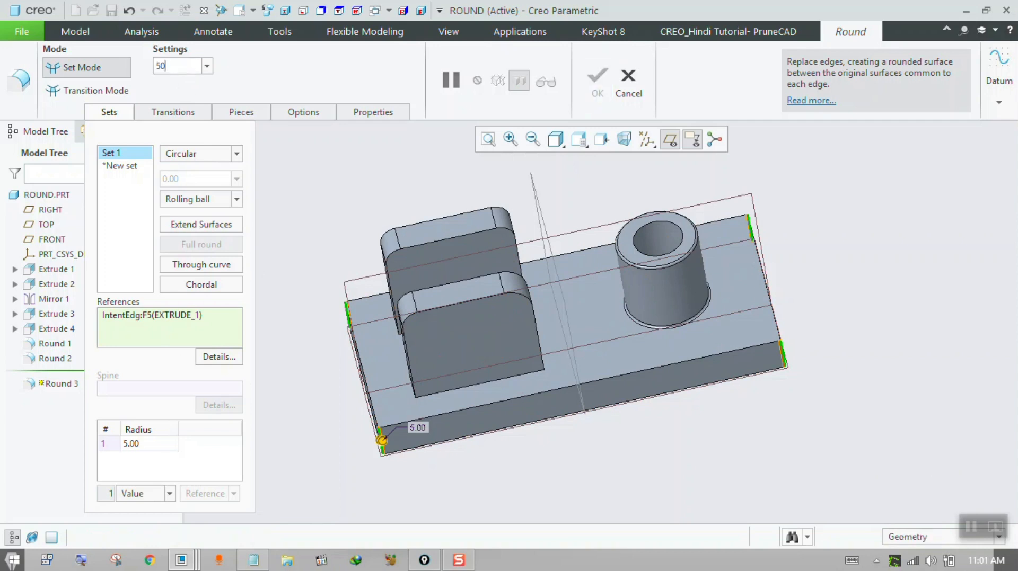
pyautogui.press('Return')
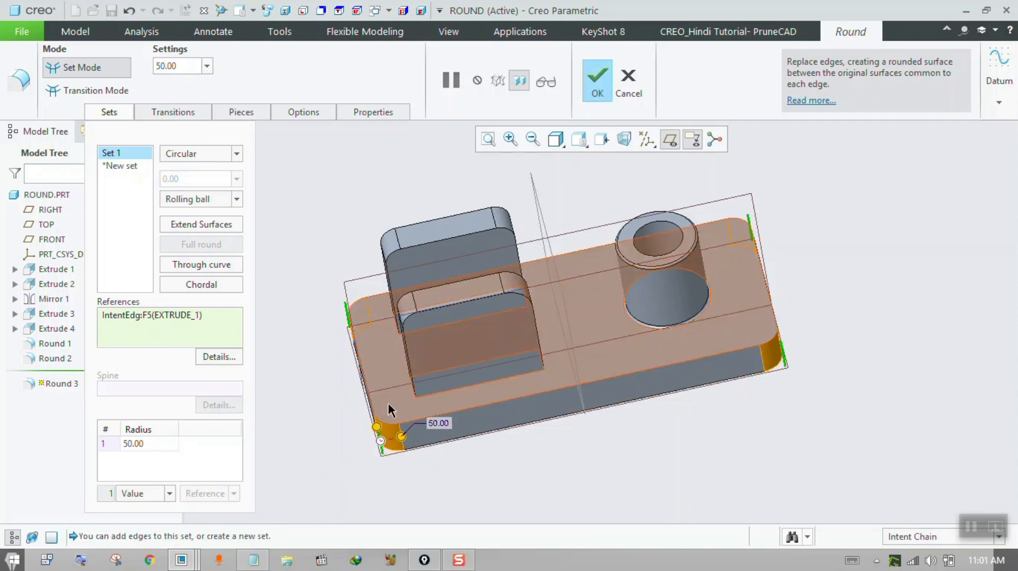
pyautogui.moveTo(388, 403); pyautogui.dragTo(393, 434, button='middle')
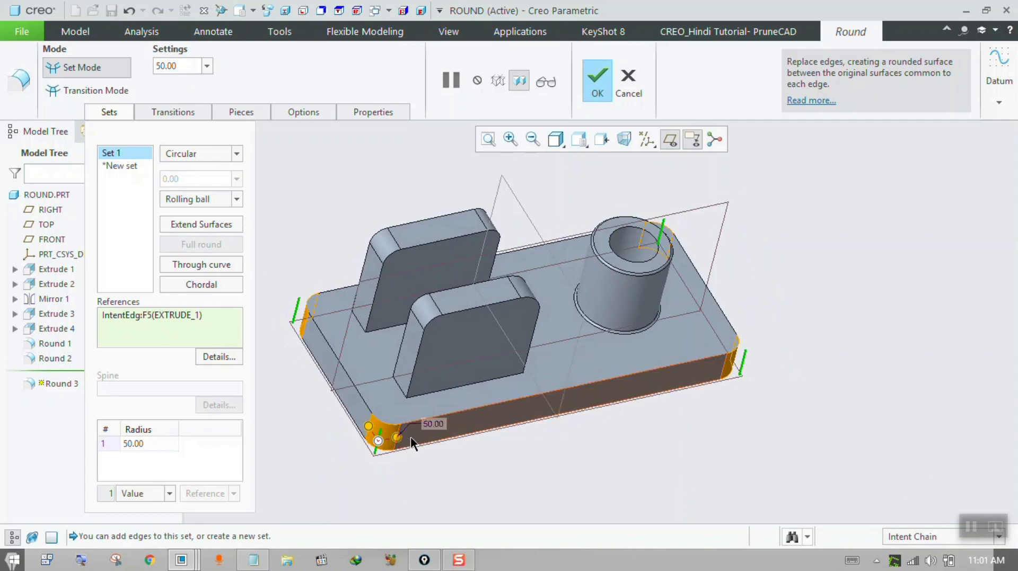
pyautogui.moveTo(403, 441); pyautogui.dragTo(411, 435)
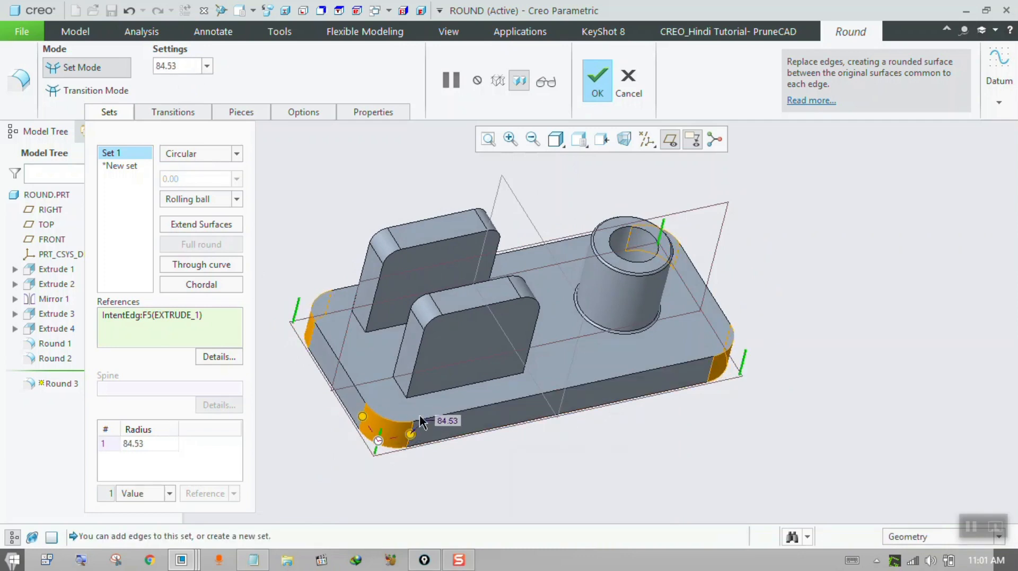
pyautogui.click(599, 79)
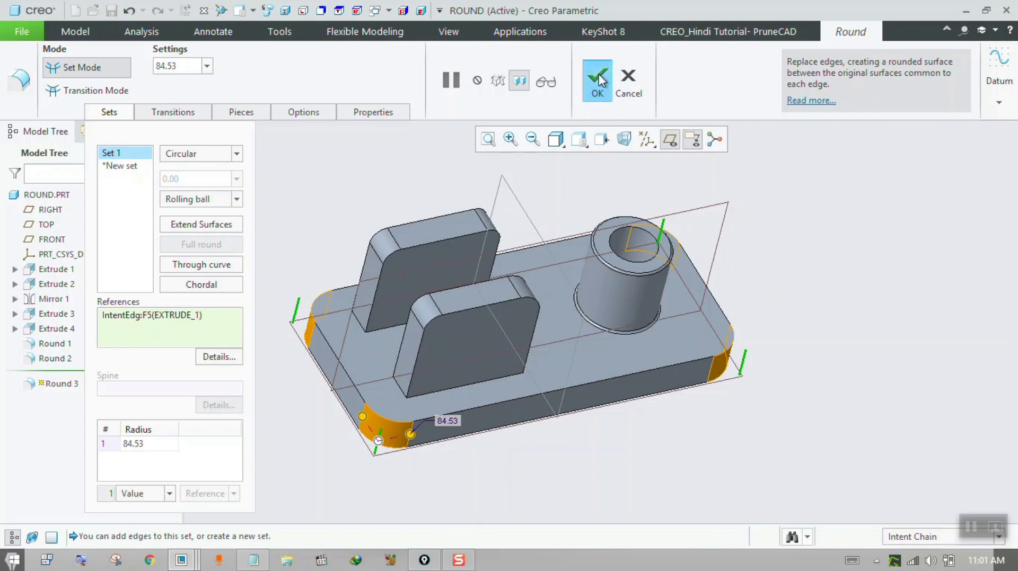
# Switch to the open AUTO_ROUNG part window
pyautogui.moveTo(526, 266); pyautogui.dragTo(495, 252, button='middle')
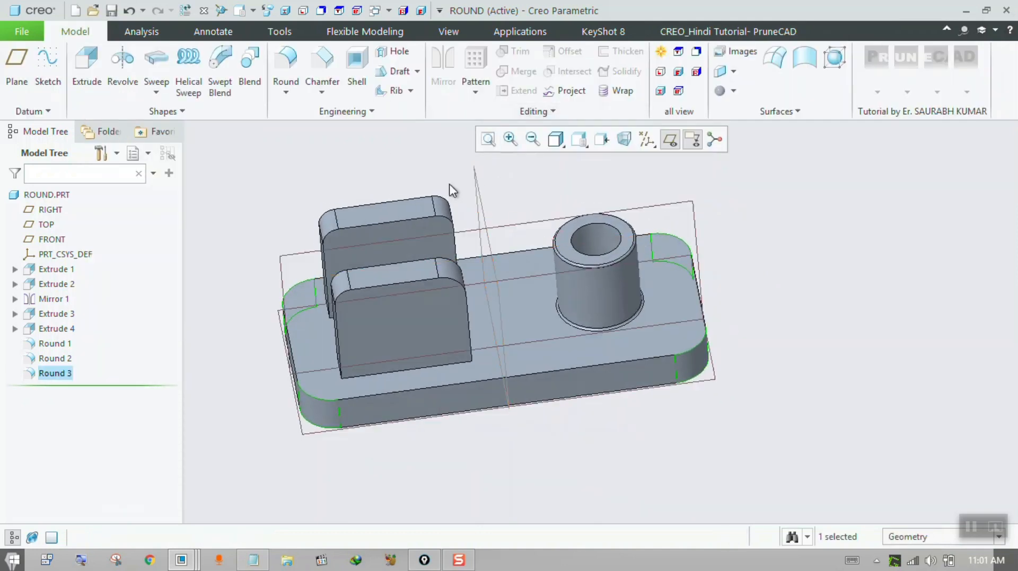
pyautogui.click(291, 88)
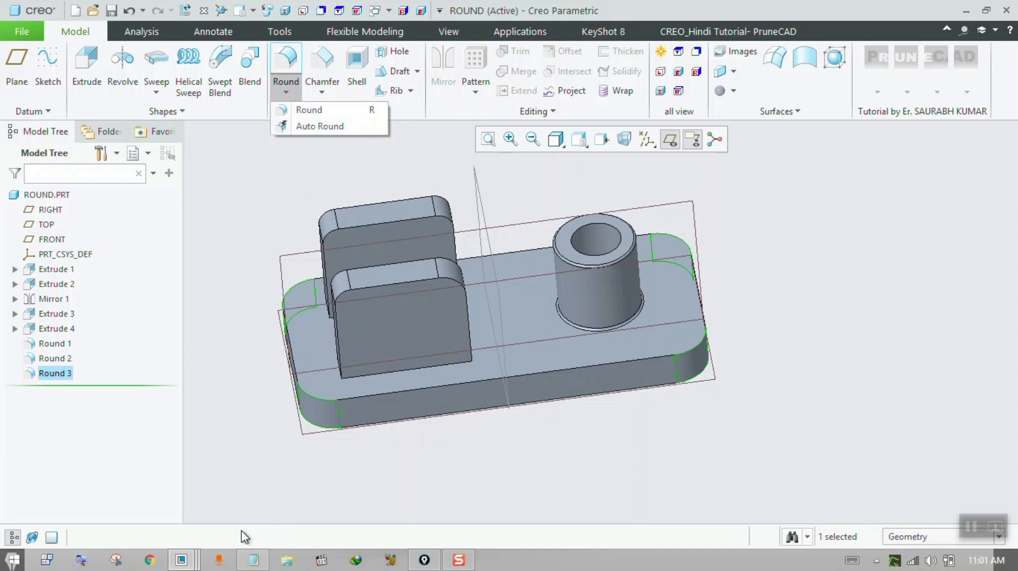
pyautogui.click(181, 559)
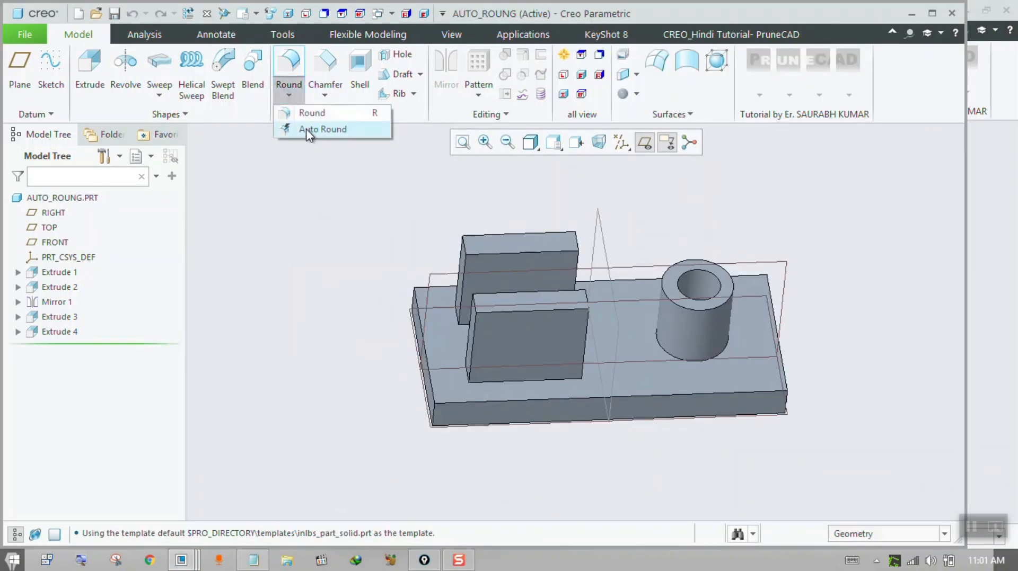
# Run Auto Round on all convex and concave edges, with convex radius 10 and concave set to Same
pyautogui.click(307, 129)
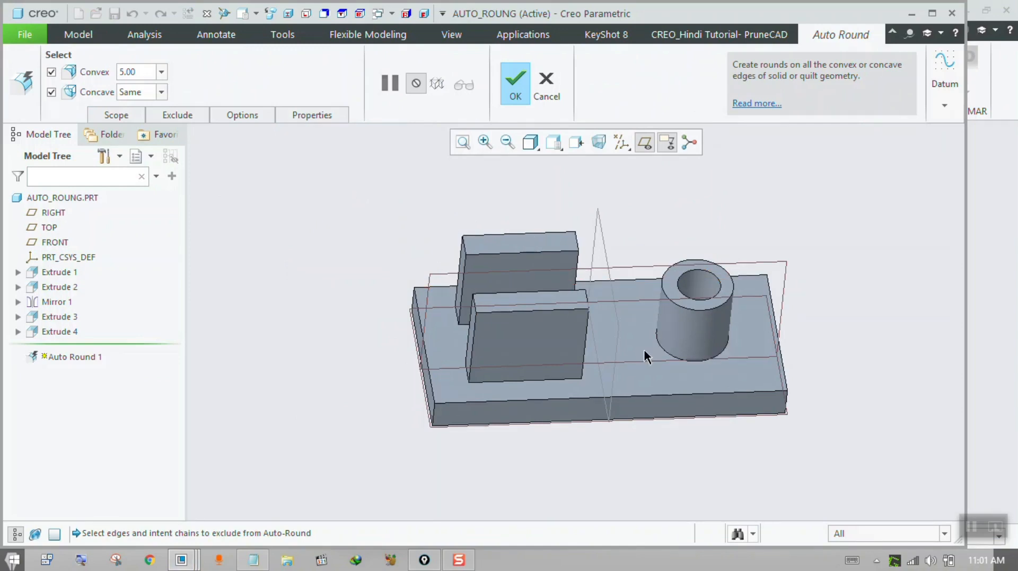
pyautogui.doubleClick(143, 72)
pyautogui.write('6.00')
pyautogui.press('BackSpace')
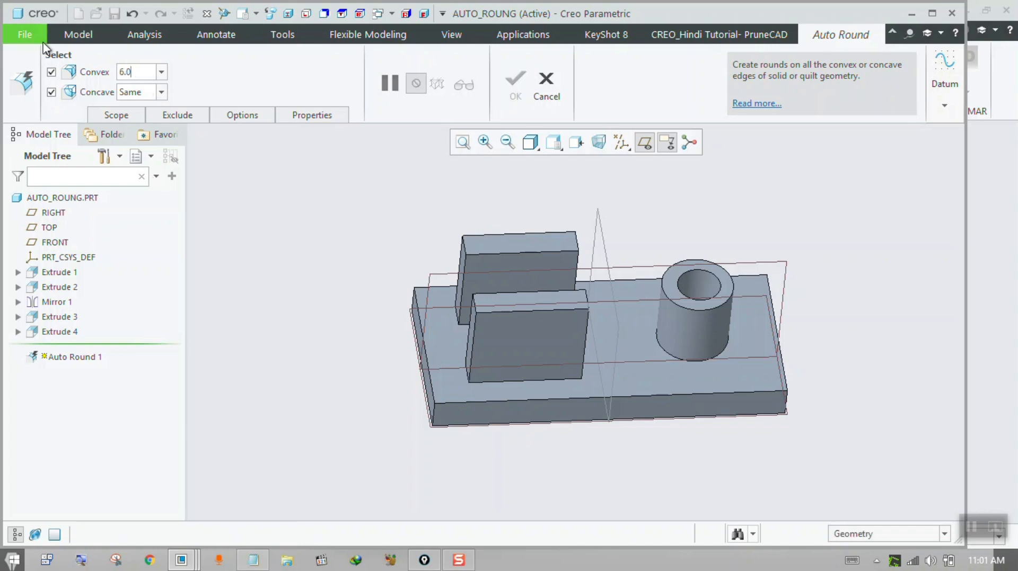
pyautogui.write('10')
pyautogui.press('Return')
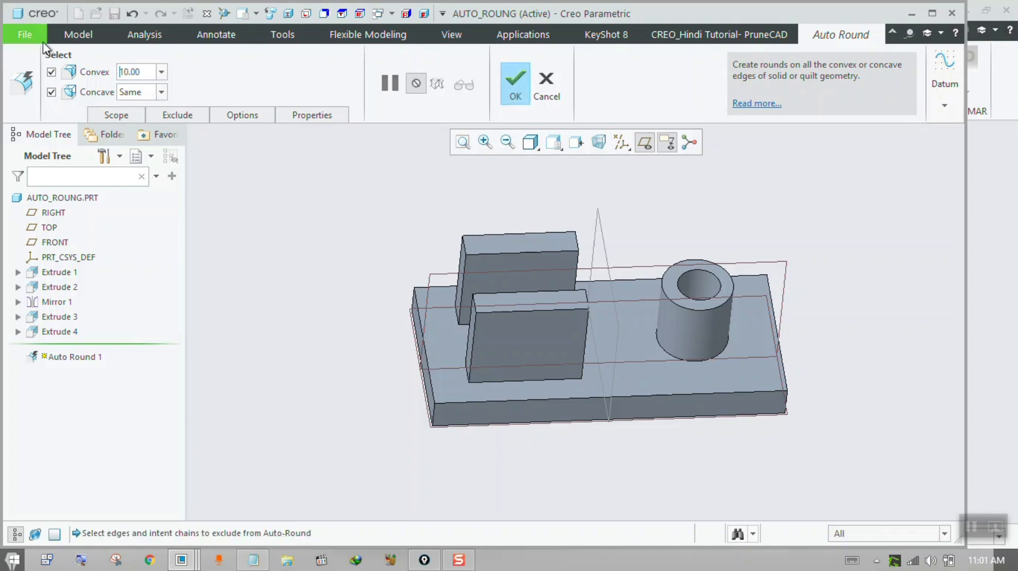
pyautogui.click(524, 103)
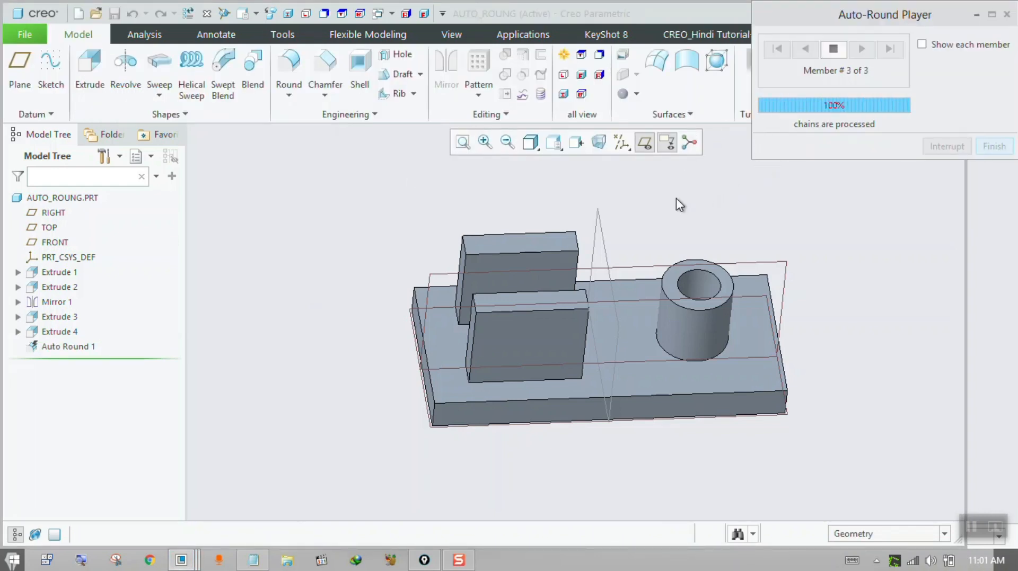
pyautogui.click(745, 207)
pyautogui.moveTo(759, 217)
pyautogui.mouseDown(button='middle')
pyautogui.moveTo(742, 220)
pyautogui.moveTo(752, 216)
pyautogui.mouseUp(button='middle')
# Change the model's display style to Shading With Reflections and inspect the rounded edges
pyautogui.click(552, 143)
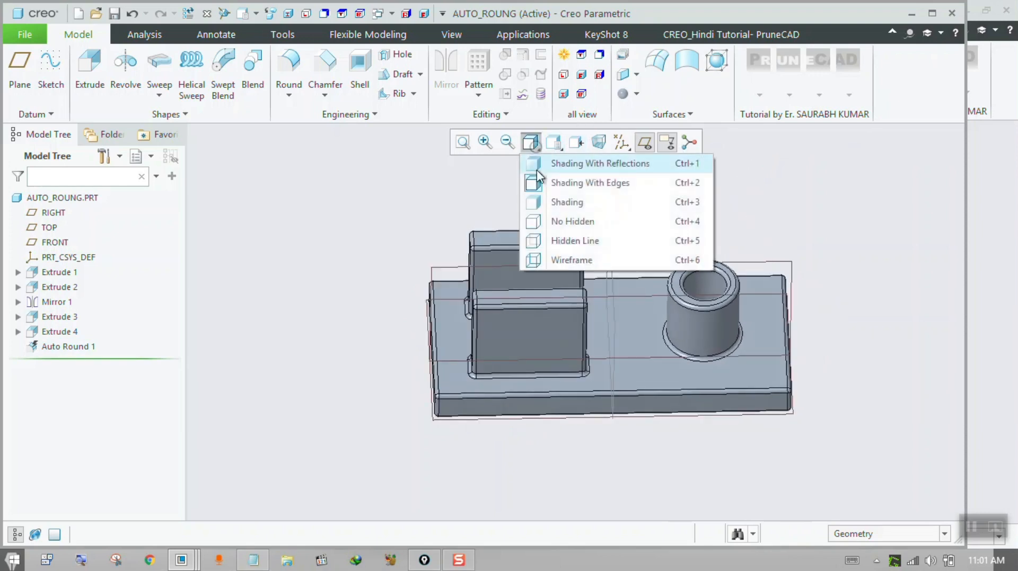
pyautogui.click(538, 166)
pyautogui.moveTo(538, 167)
pyautogui.mouseDown(button='middle')
pyautogui.moveTo(529, 193)
pyautogui.moveTo(505, 192)
pyautogui.mouseUp(button='middle')
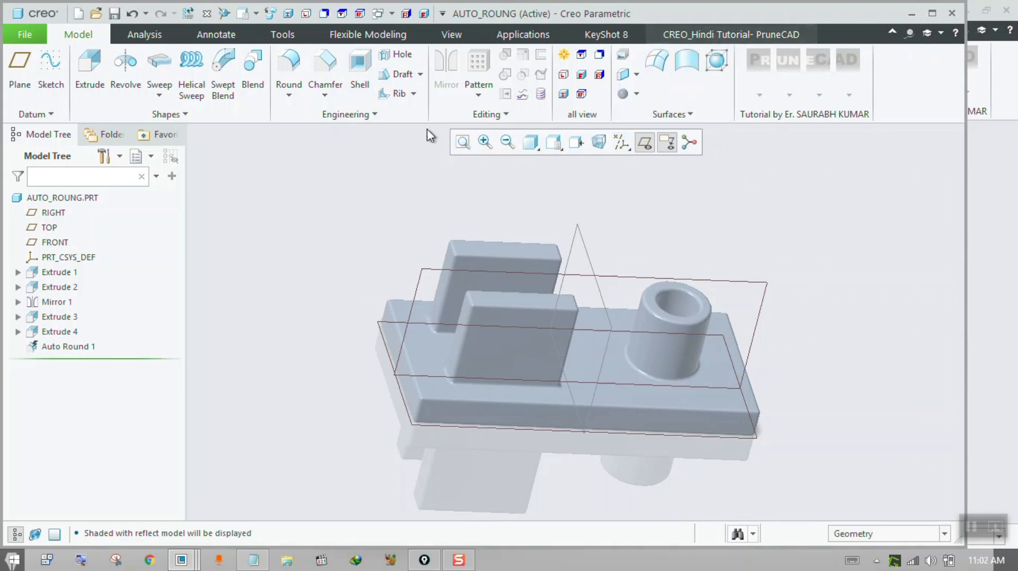
# Delete the Auto Round feature from the part
pyautogui.click(62, 347)
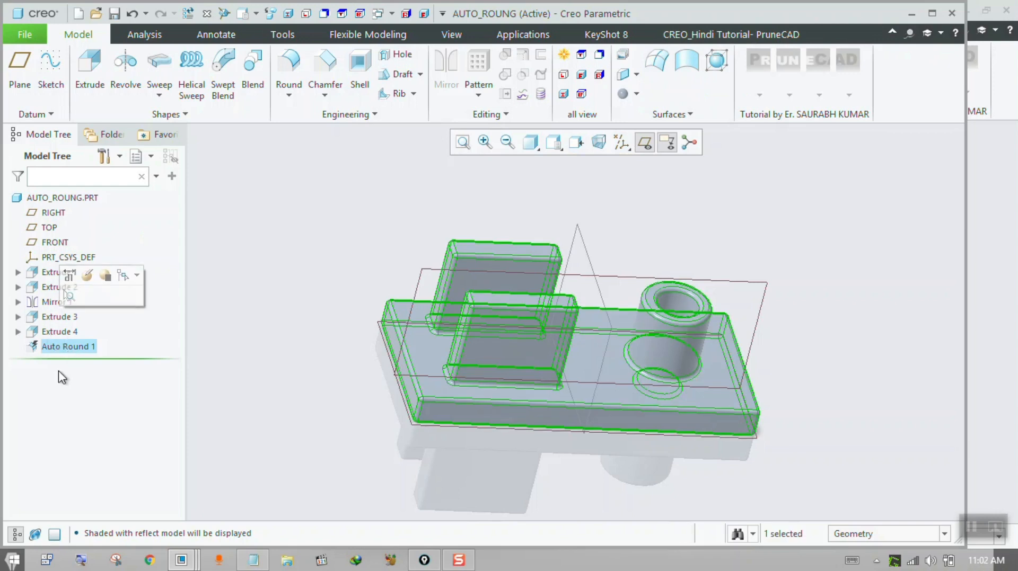
pyautogui.press('Delete')
pyautogui.click(469, 303)
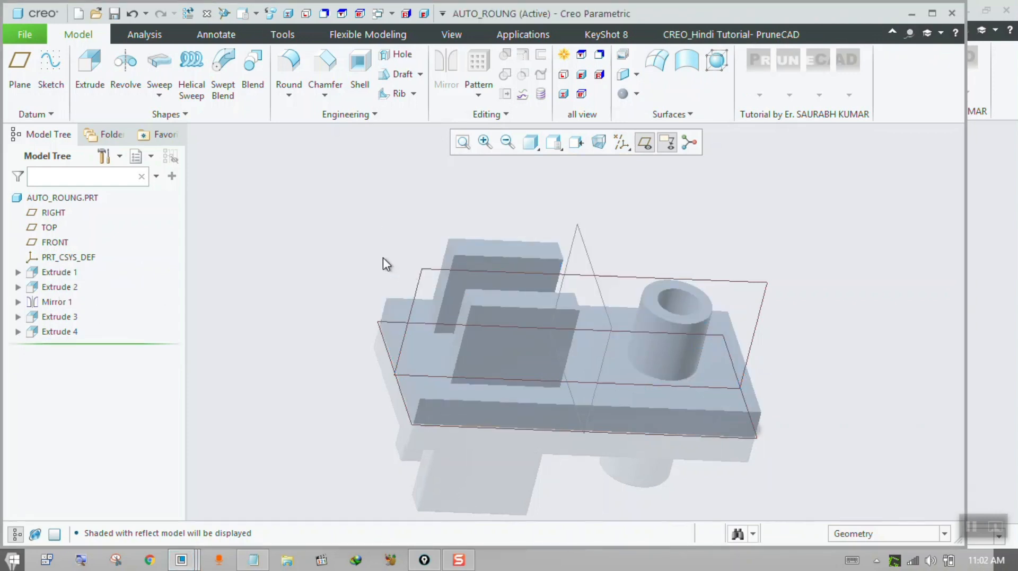
# Start an Edge Chamfer and set the model's display style to Shading With Edges
pyautogui.click(325, 94)
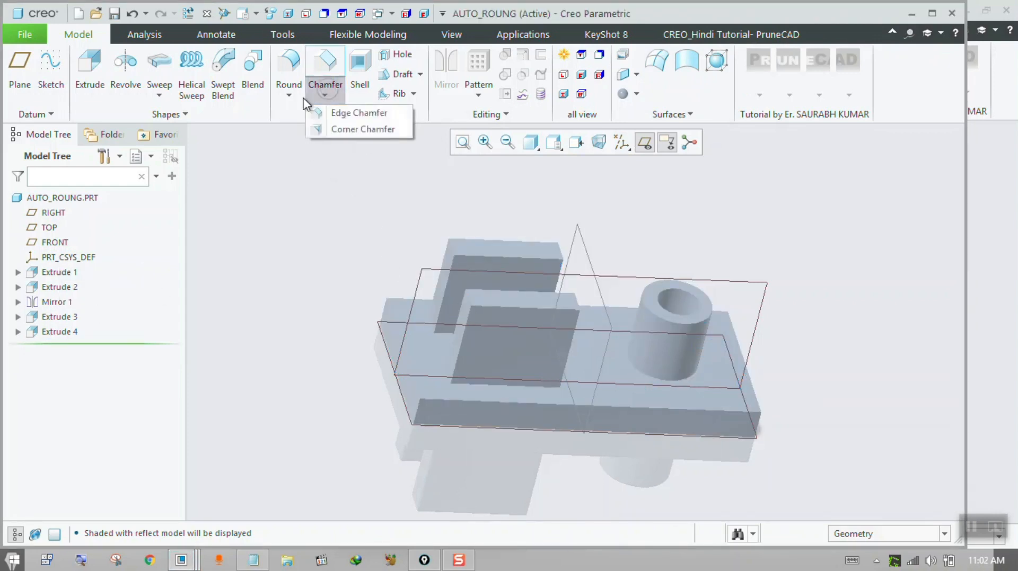
pyautogui.click(340, 115)
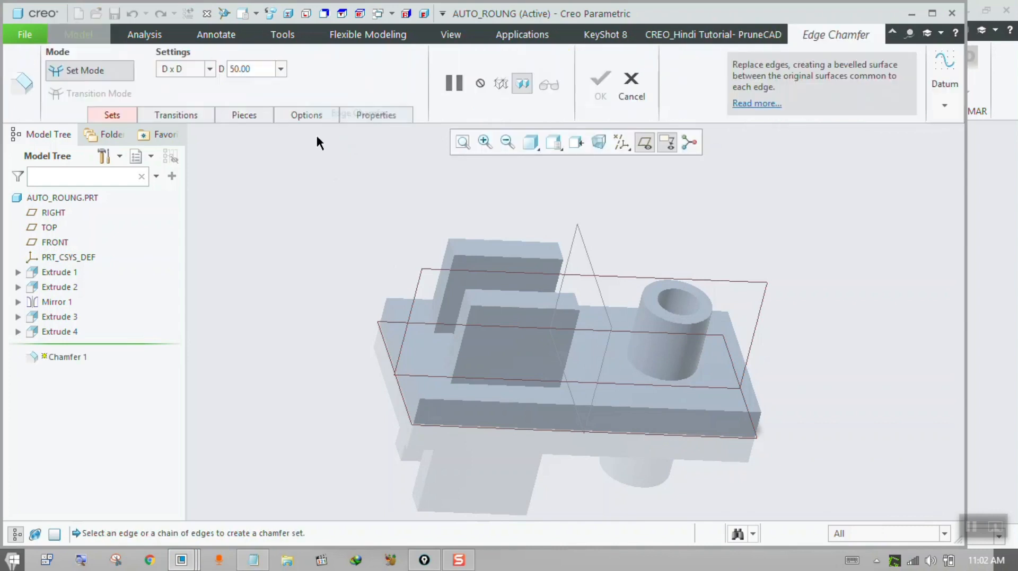
pyautogui.scroll(-2, 638, 277)
pyautogui.moveTo(617, 268)
pyautogui.mouseDown(button='middle')
pyautogui.moveTo(604, 266)
pyautogui.moveTo(613, 253)
pyautogui.mouseUp(button='middle')
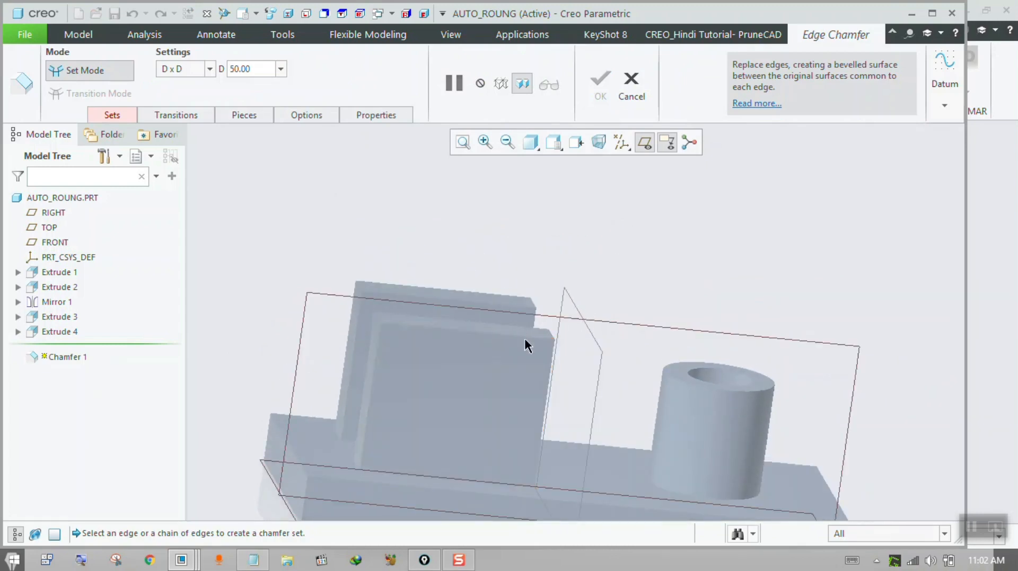
pyautogui.hotkey('ctrl', 'd')
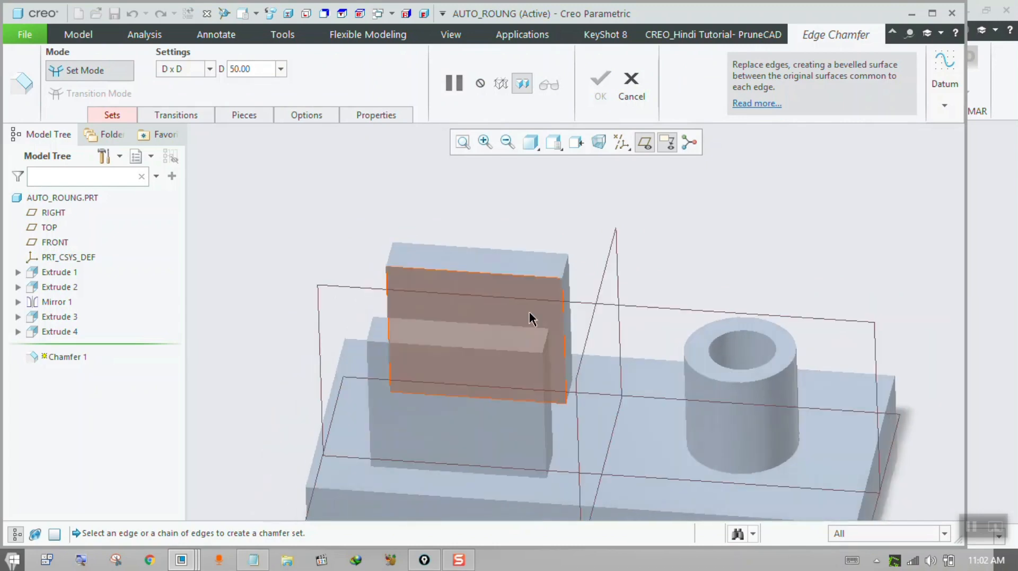
pyautogui.click(530, 142)
pyautogui.scroll(2, 385, 211)
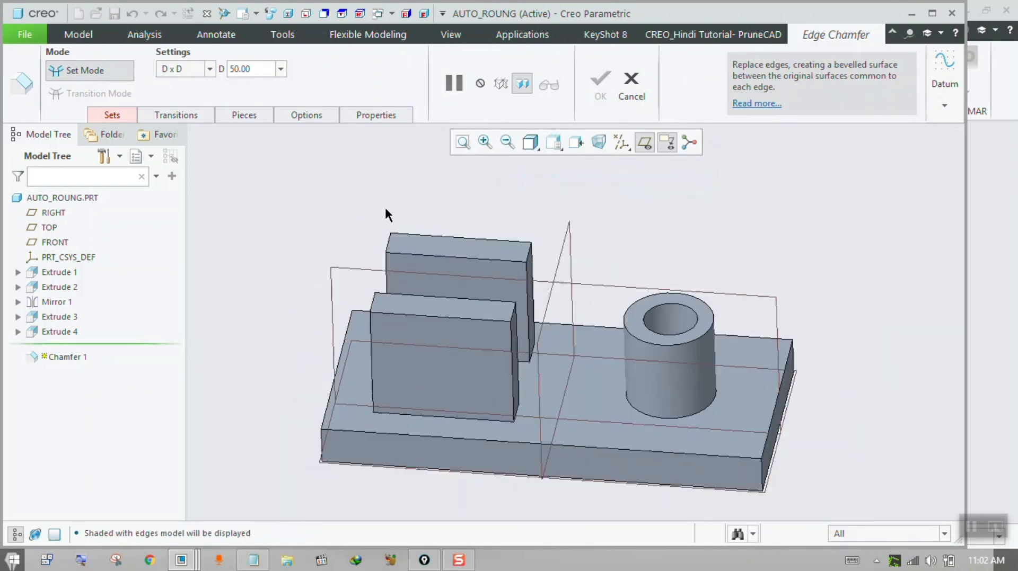
# Chamfer the top corner edges nearest the cylinder on both upright blocks as one D x D set, with D about 80.50
pyautogui.click(513, 313)
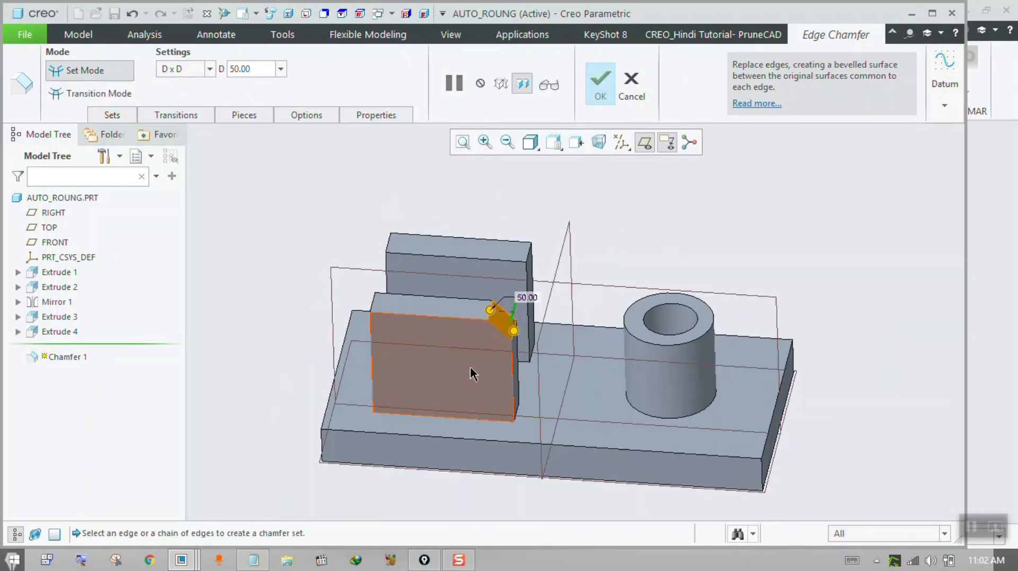
pyautogui.moveTo(491, 313)
pyautogui.mouseDown()
pyautogui.moveTo(465, 305)
pyautogui.moveTo(489, 311)
pyautogui.mouseUp()
pyautogui.moveTo(489, 311); pyautogui.dragTo(475, 347, button='middle')
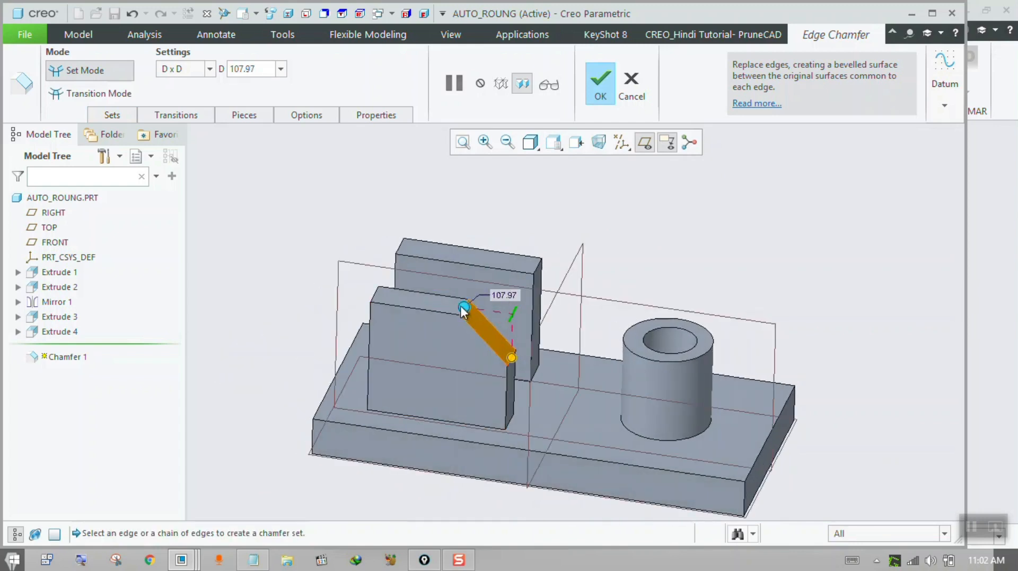
pyautogui.click(114, 115)
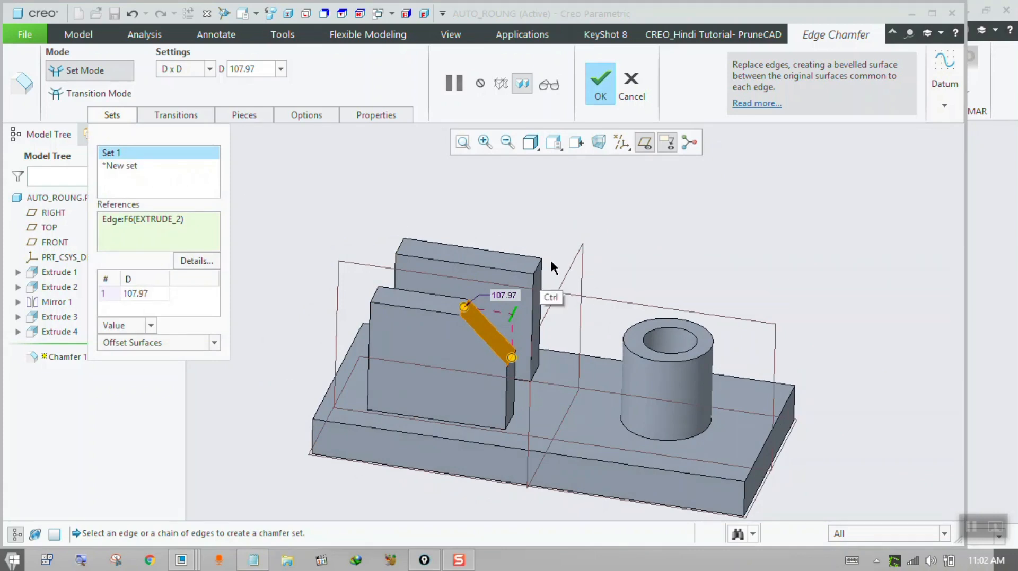
pyautogui.keyDown('ctrl'); pyautogui.click(532, 282); pyautogui.keyUp('ctrl')
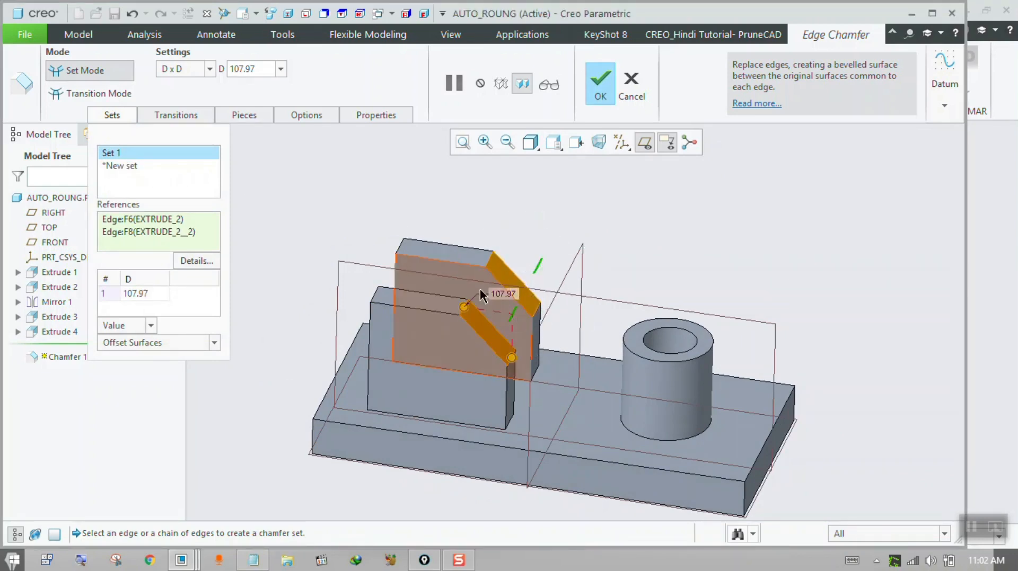
pyautogui.moveTo(479, 289); pyautogui.dragTo(460, 305, button='middle')
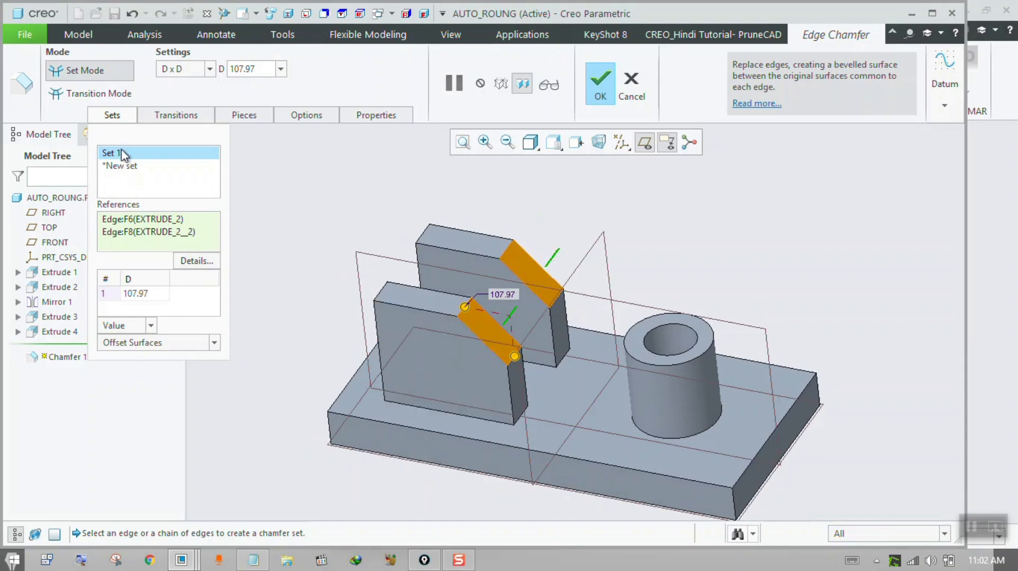
pyautogui.moveTo(464, 307)
pyautogui.mouseDown()
pyautogui.moveTo(486, 314)
pyautogui.moveTo(477, 310)
pyautogui.mouseUp()
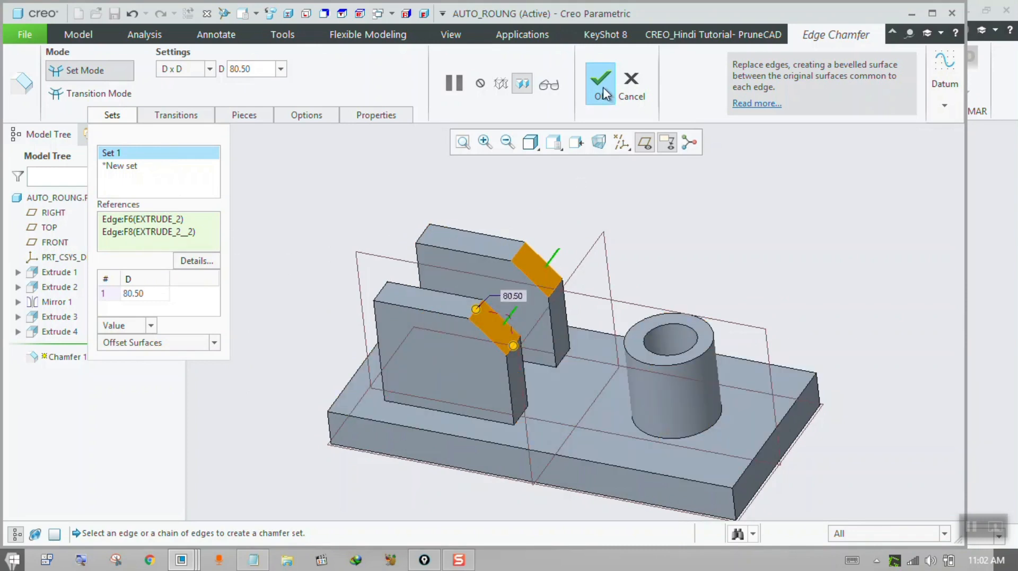
# Create a second chamfer set on the rear block's top corner edge farthest from the cylinder, with D about 34.22
pyautogui.click(135, 165)
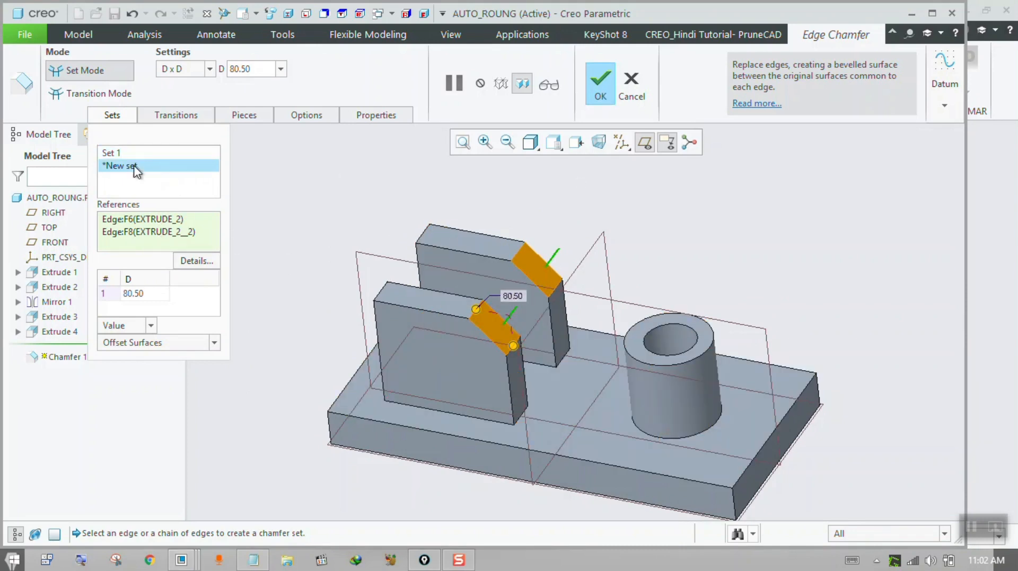
pyautogui.click(426, 233)
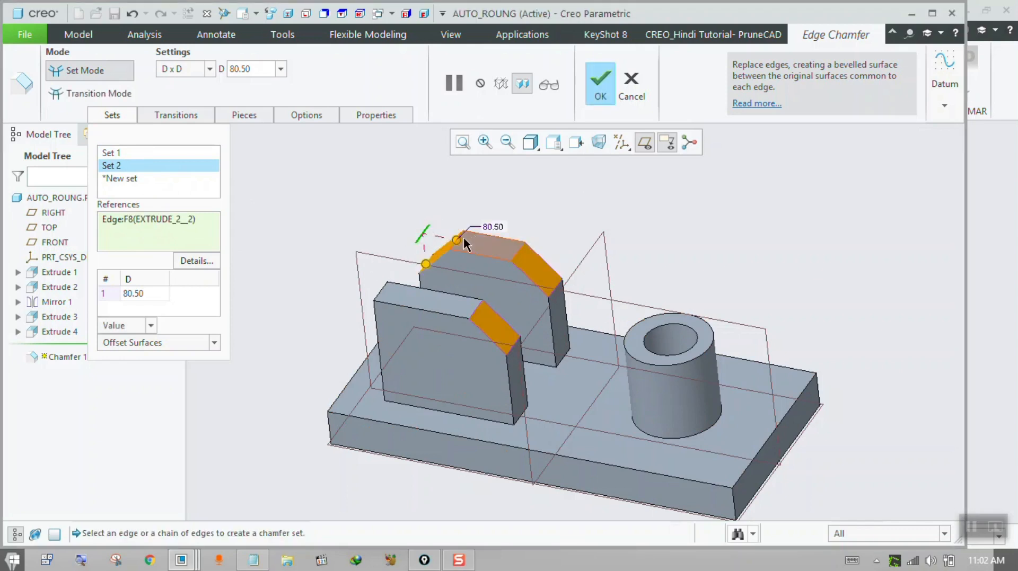
pyautogui.moveTo(455, 241); pyautogui.dragTo(371, 253)
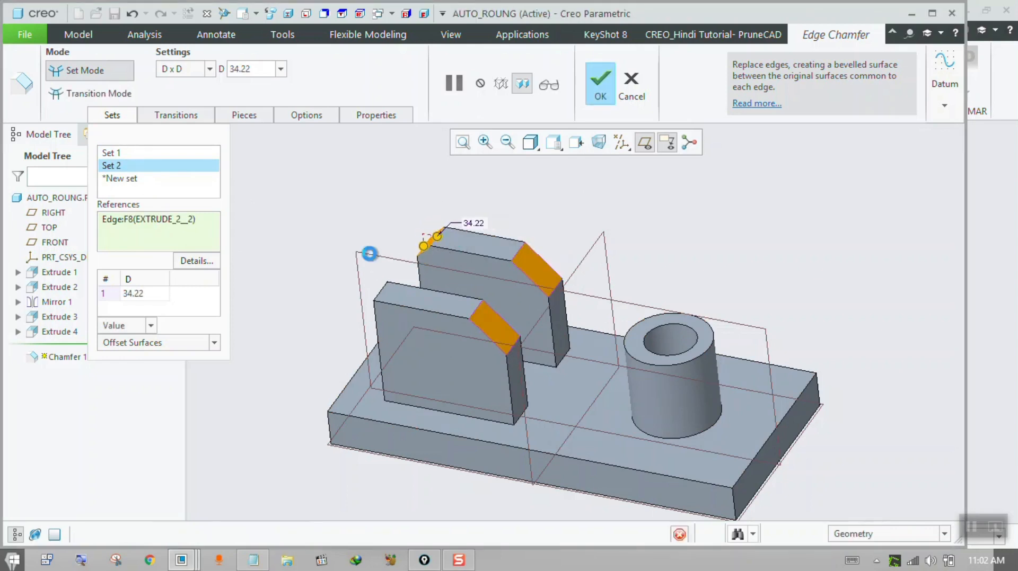
# Create a third chamfer set on the cylinder's outer top edge, with D about 12.03
pyautogui.click(126, 178)
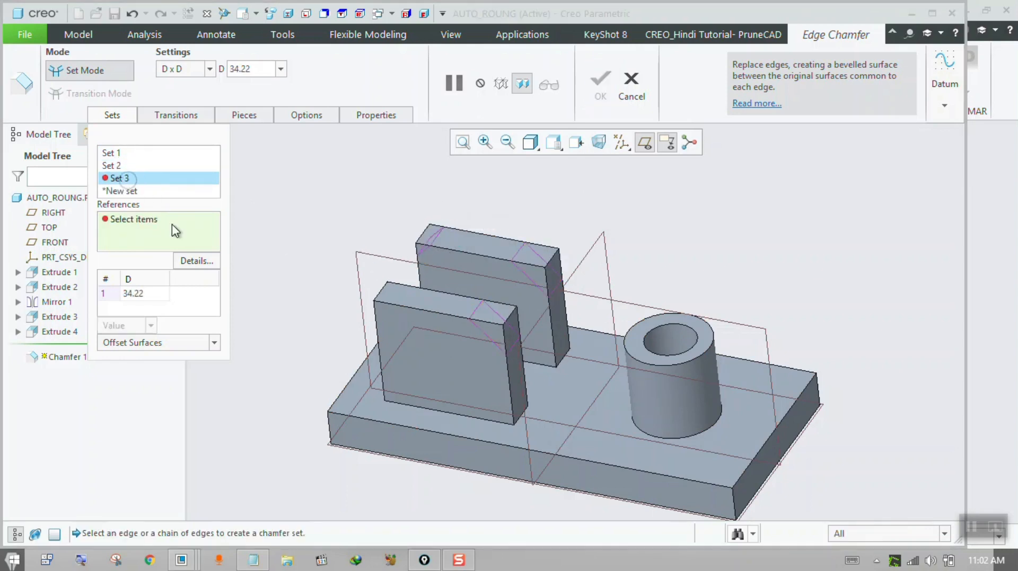
pyautogui.click(626, 349)
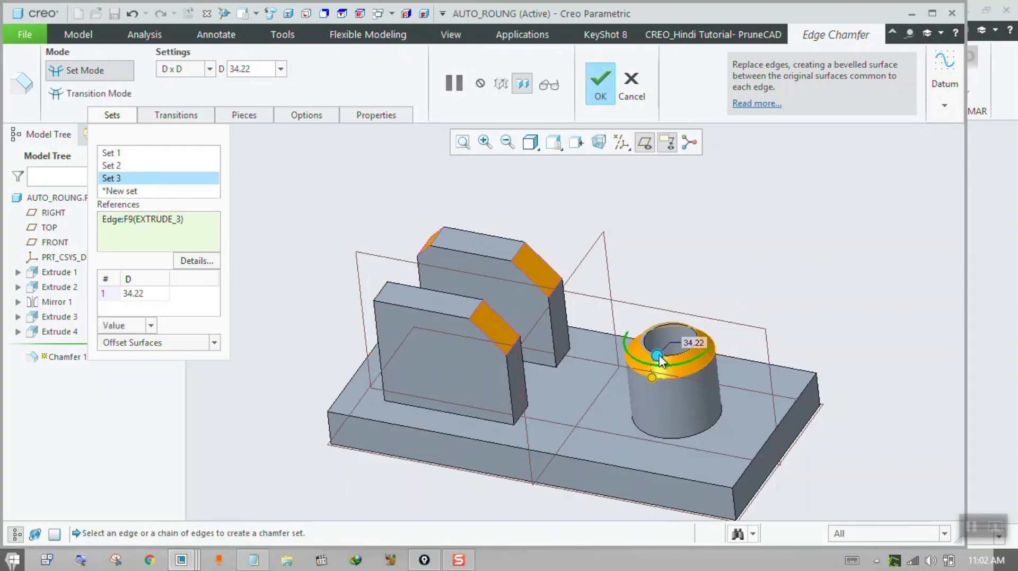
pyautogui.moveTo(652, 364); pyautogui.dragTo(657, 331)
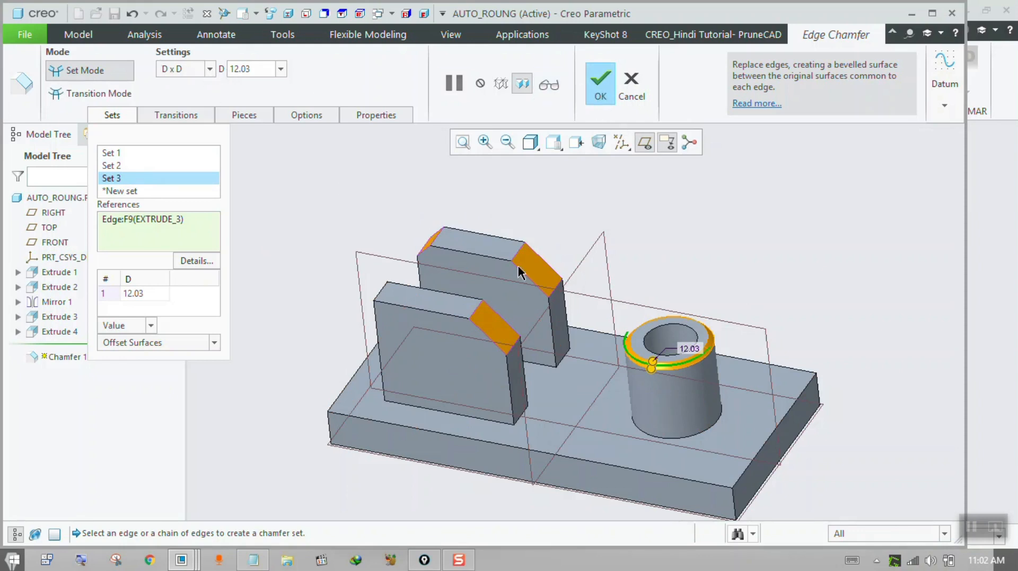
# View the part from the FRONT orientation and set the D value of chamfer Set 1 to 100
pyautogui.click(551, 149)
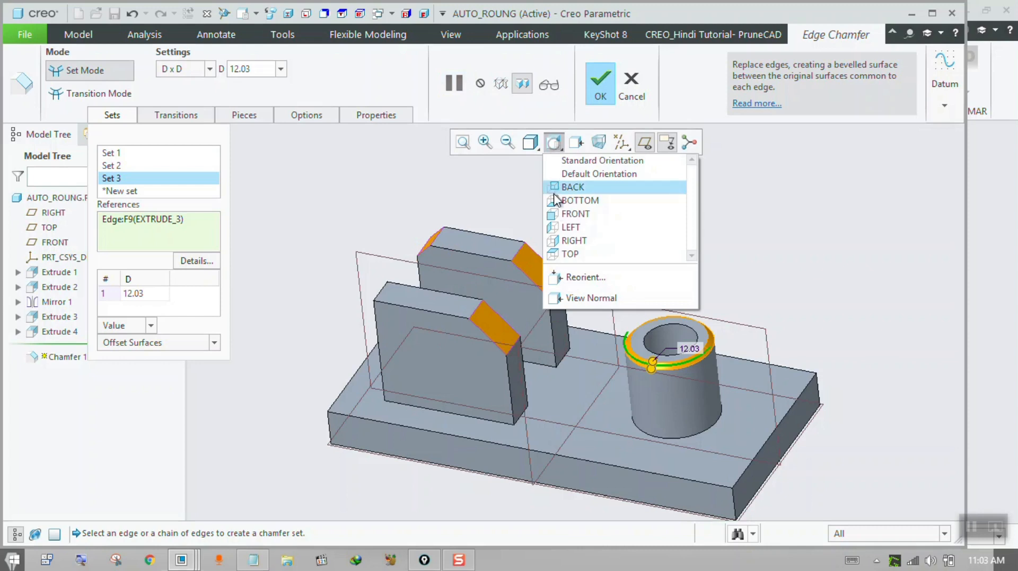
pyautogui.click(572, 221)
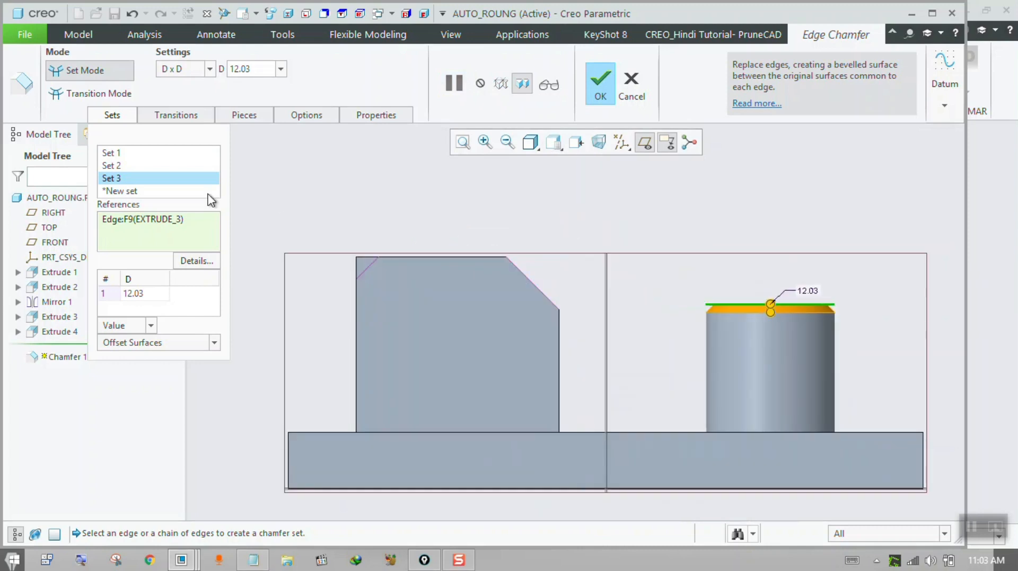
pyautogui.click(136, 153)
pyautogui.scroll(2, 562, 268)
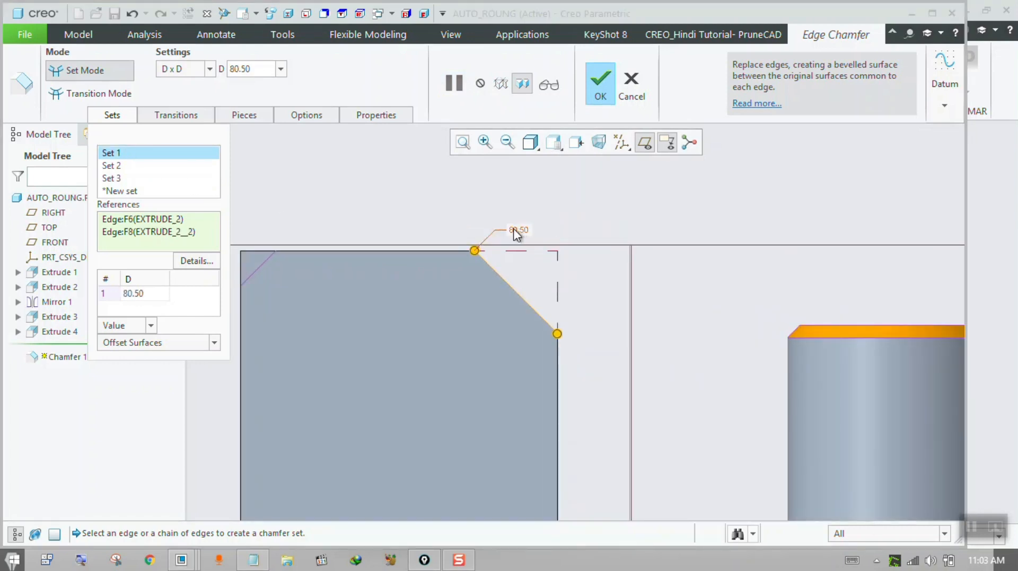
pyautogui.click(242, 68)
pyautogui.write('100')
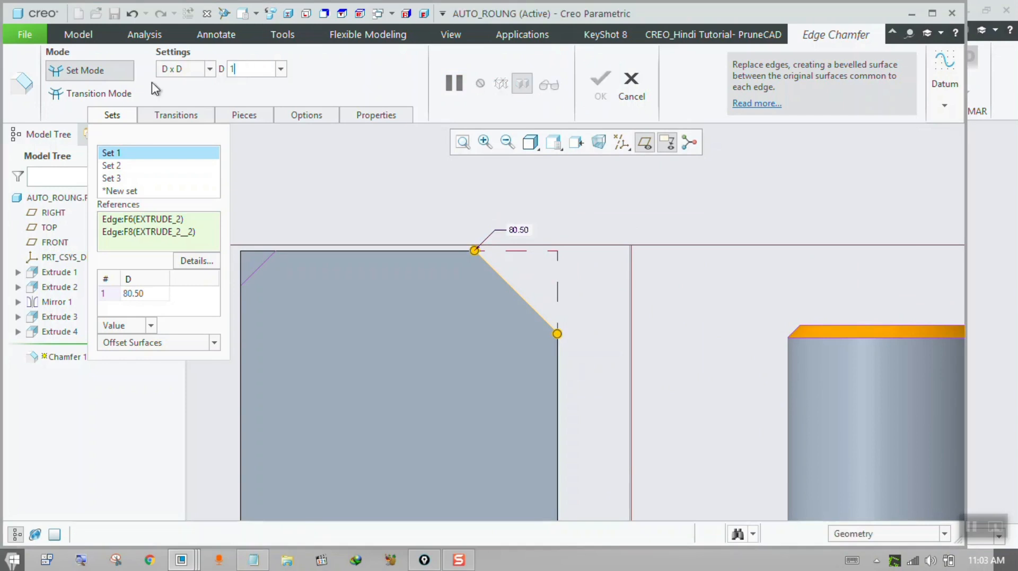
pyautogui.press('Return')
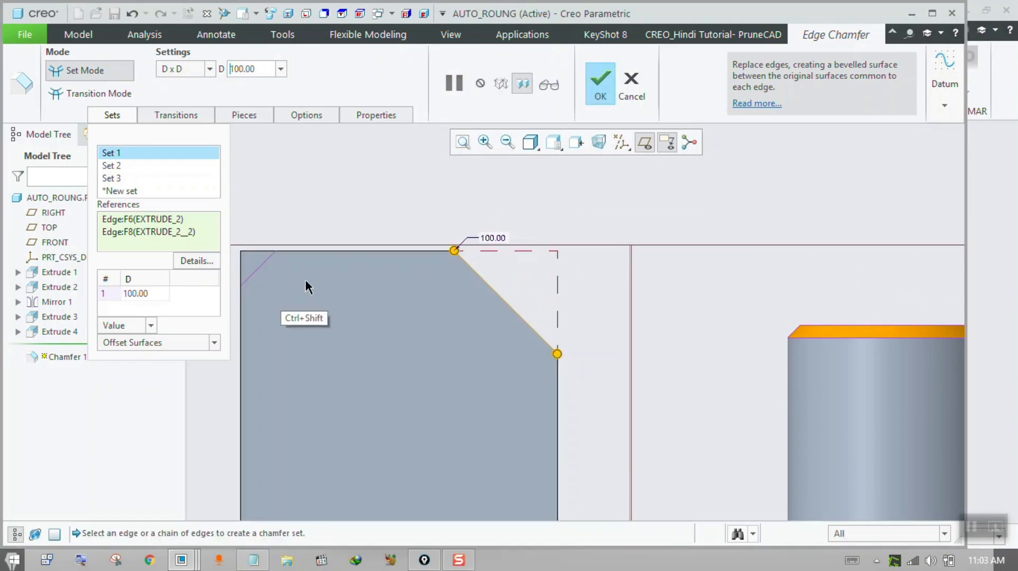
pyautogui.moveTo(450, 255)
pyautogui.mouseDown()
pyautogui.moveTo(550, 248)
pyautogui.moveTo(549, 229)
pyautogui.moveTo(573, 252)
pyautogui.mouseUp()
pyautogui.moveTo(553, 342); pyautogui.dragTo(575, 344)
pyautogui.moveTo(572, 318)
pyautogui.mouseDown()
pyautogui.moveTo(572, 332)
pyautogui.moveTo(602, 313)
pyautogui.mouseUp()
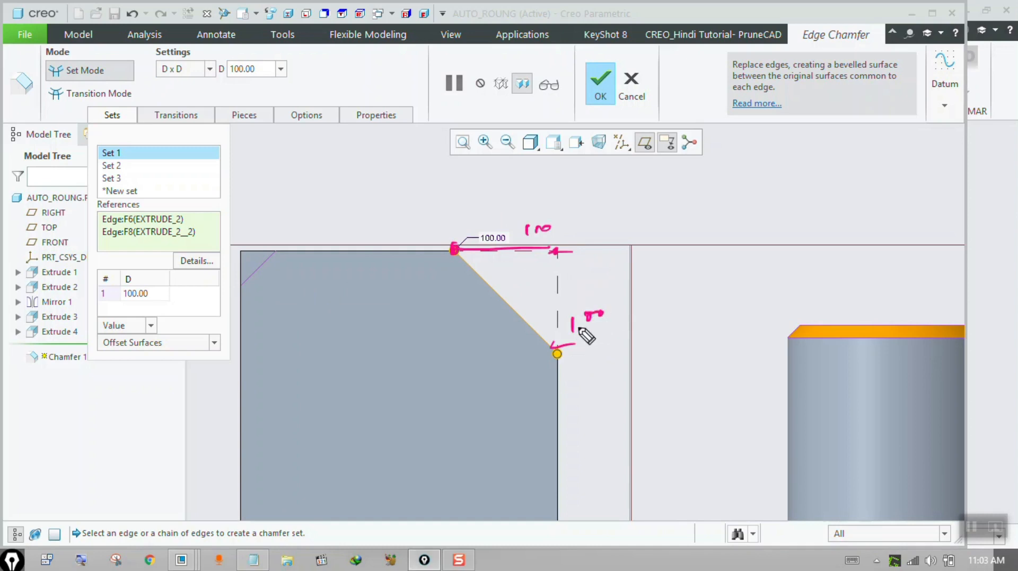
pyautogui.moveTo(182, 80)
pyautogui.mouseDown()
pyautogui.moveTo(205, 74)
pyautogui.moveTo(206, 85)
pyautogui.mouseUp()
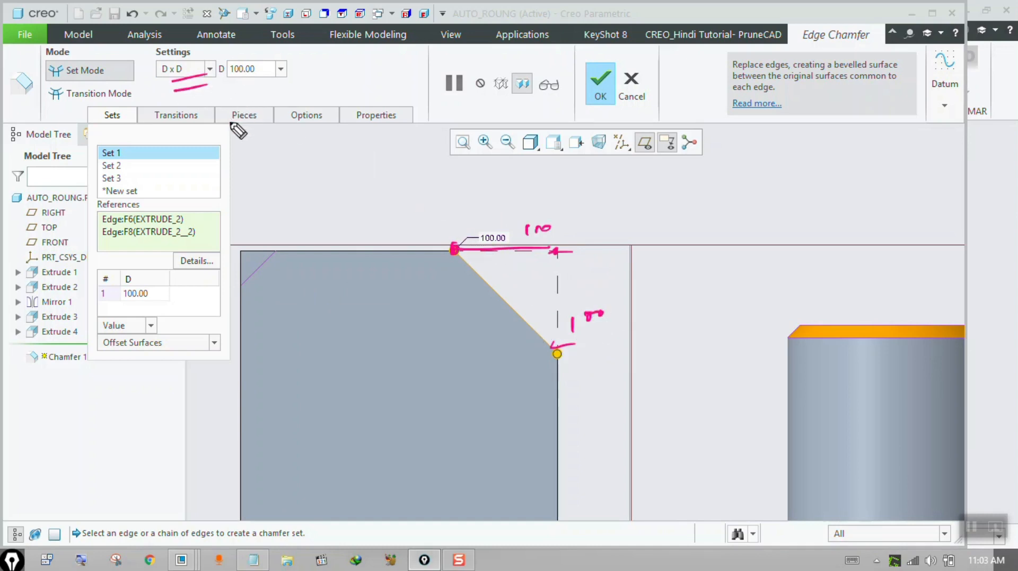
# Change chamfer Set 1 to the D1 x D2 scheme with D1 at 50 and D2 at 100, and complete the chamfer
pyautogui.click(205, 69)
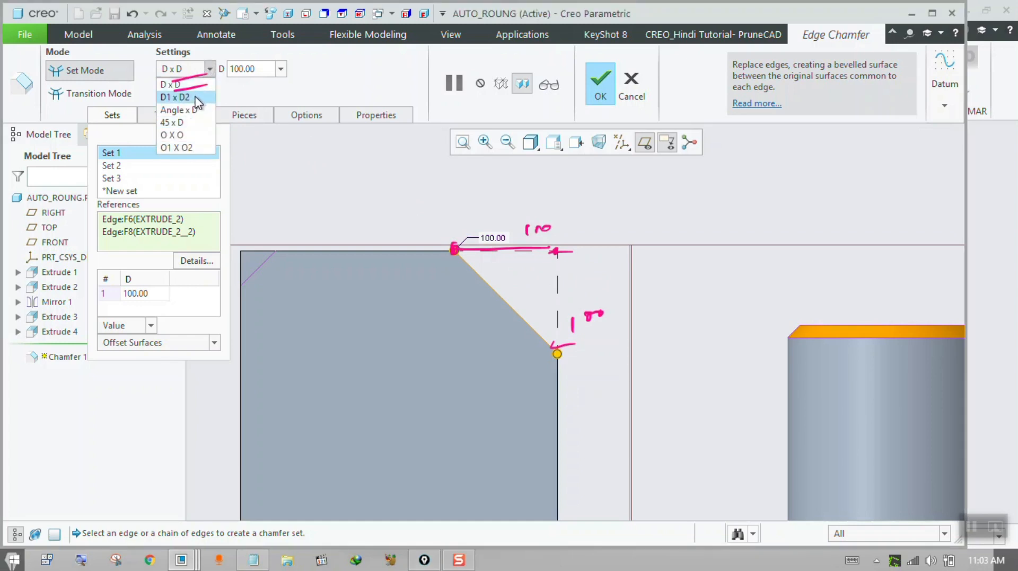
pyautogui.click(193, 97)
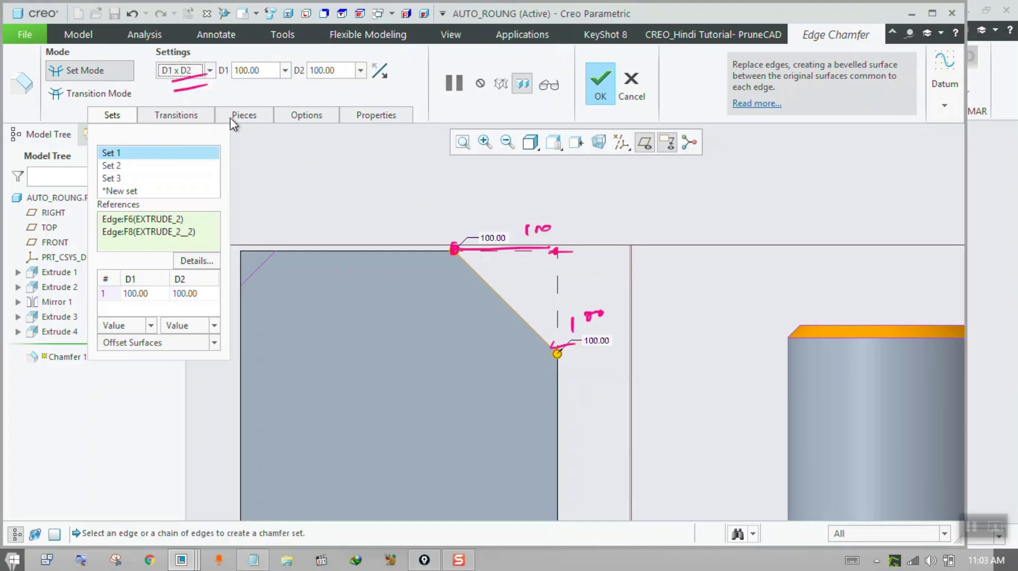
pyautogui.click(268, 72)
pyautogui.write('50')
pyautogui.press('Return')
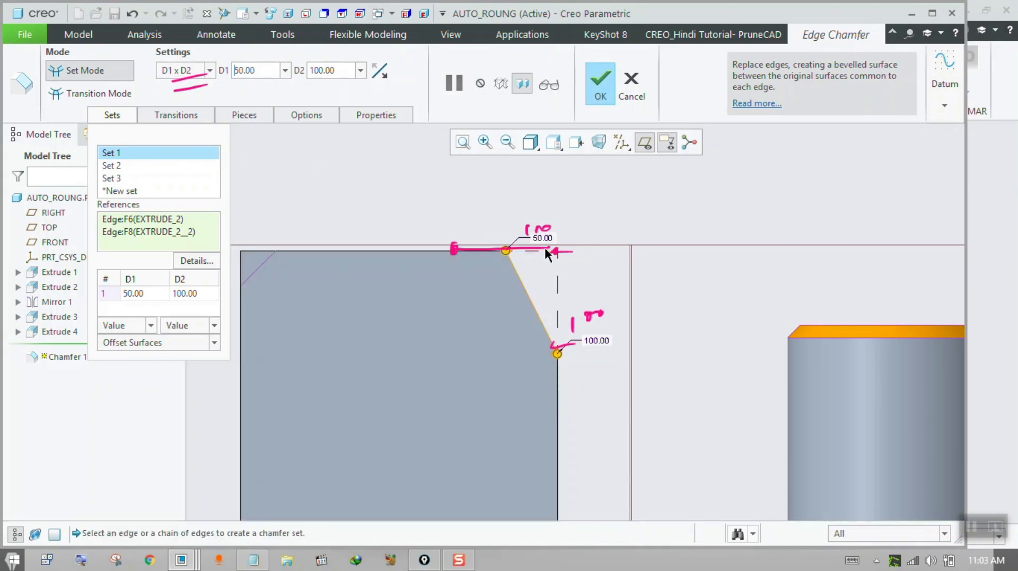
pyautogui.hotkey('ctrl', 'shift', '6')
pyautogui.hotkey('ctrl', 'shift', '3')
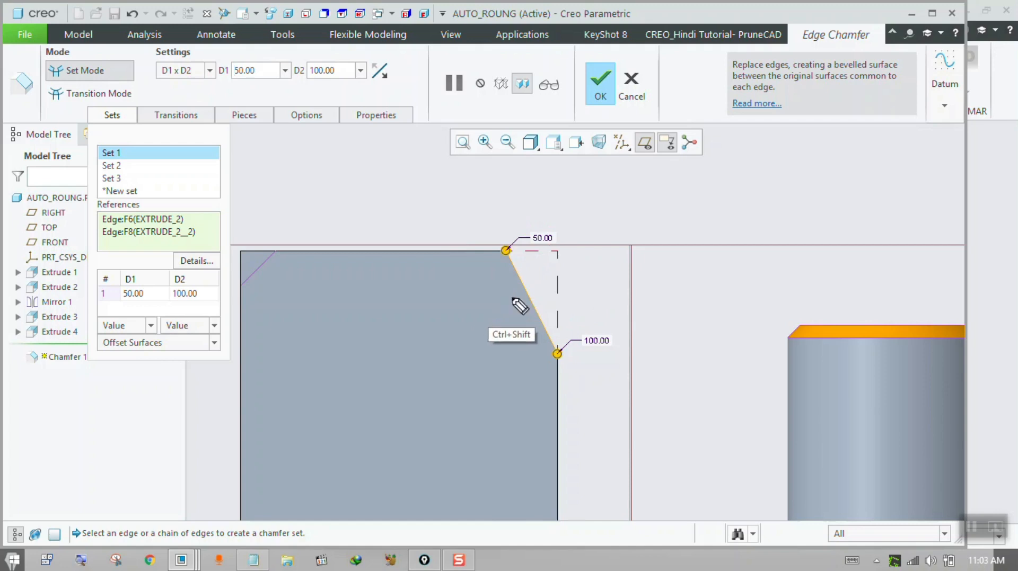
pyautogui.moveTo(536, 244)
pyautogui.mouseDown()
pyautogui.moveTo(529, 256)
pyautogui.moveTo(546, 245)
pyautogui.mouseUp()
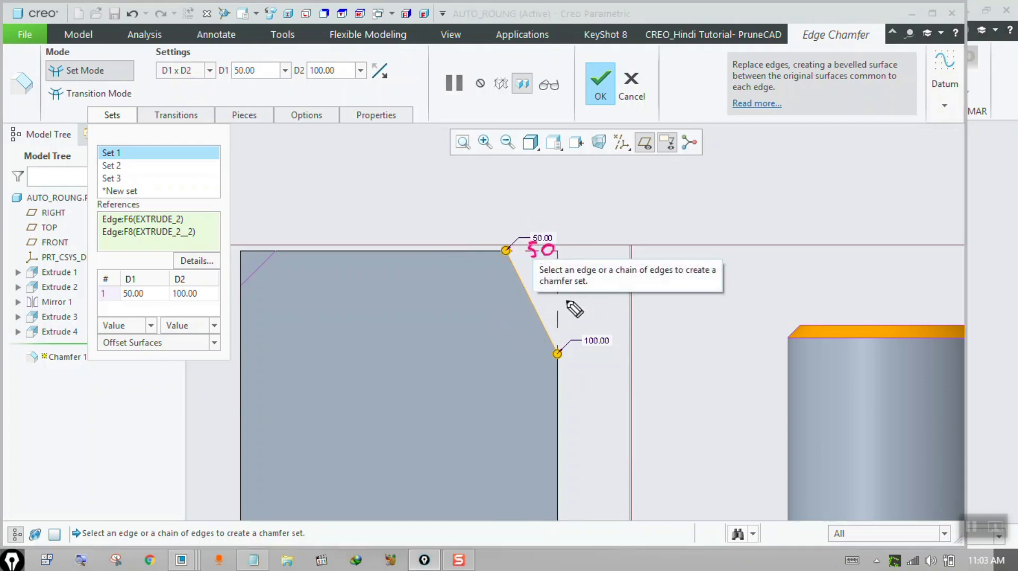
pyautogui.moveTo(554, 291)
pyautogui.mouseDown()
pyautogui.moveTo(552, 306)
pyautogui.moveTo(580, 301)
pyautogui.mouseUp()
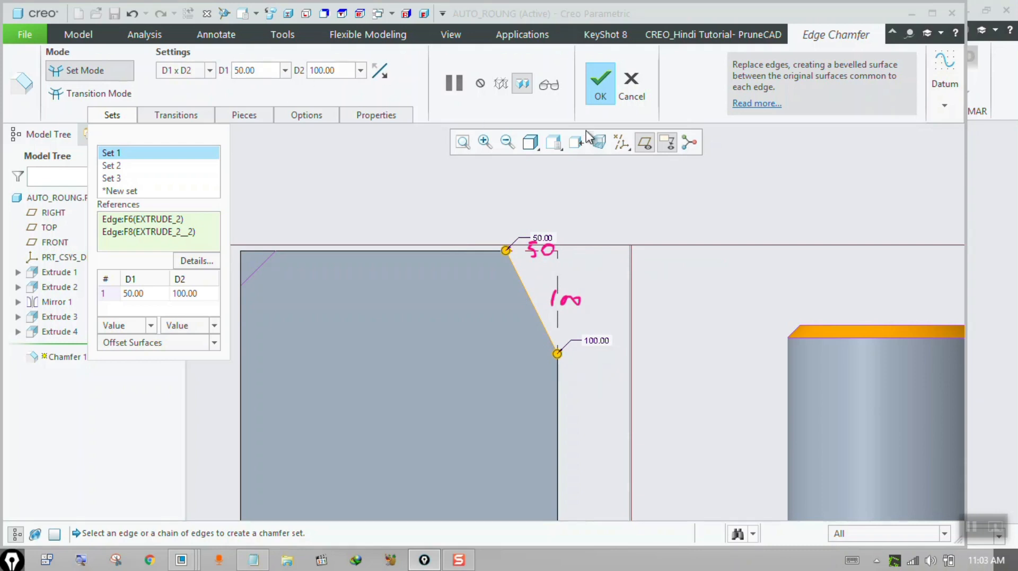
pyautogui.middleClick(564, 184)
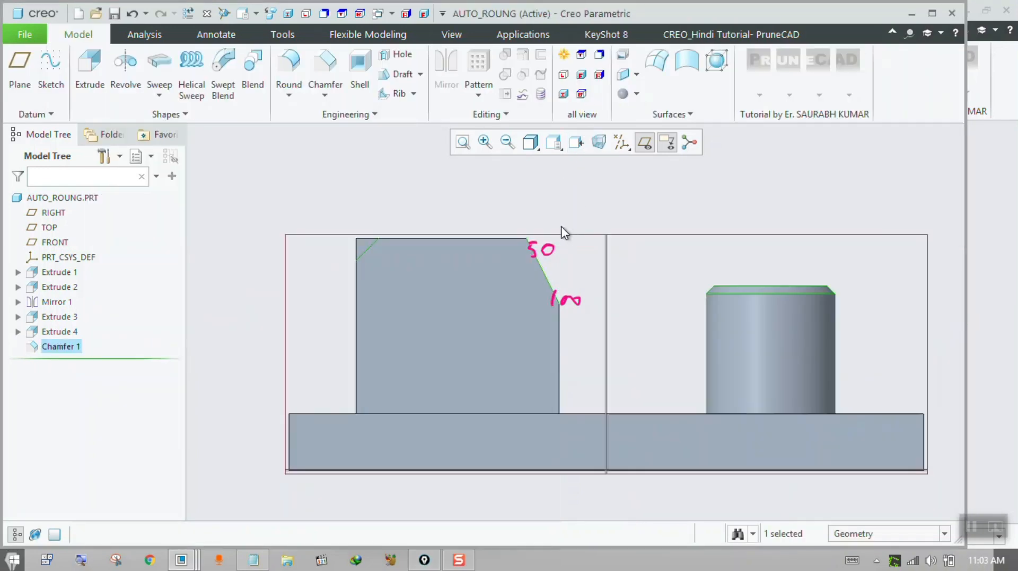
# Start a corner chamfer on the front block's top vertex at the outer face, at the end farthest from the cylinder
pyautogui.moveTo(561, 227); pyautogui.dragTo(509, 225, button='middle')
pyautogui.click(614, 175)
pyautogui.click(324, 96)
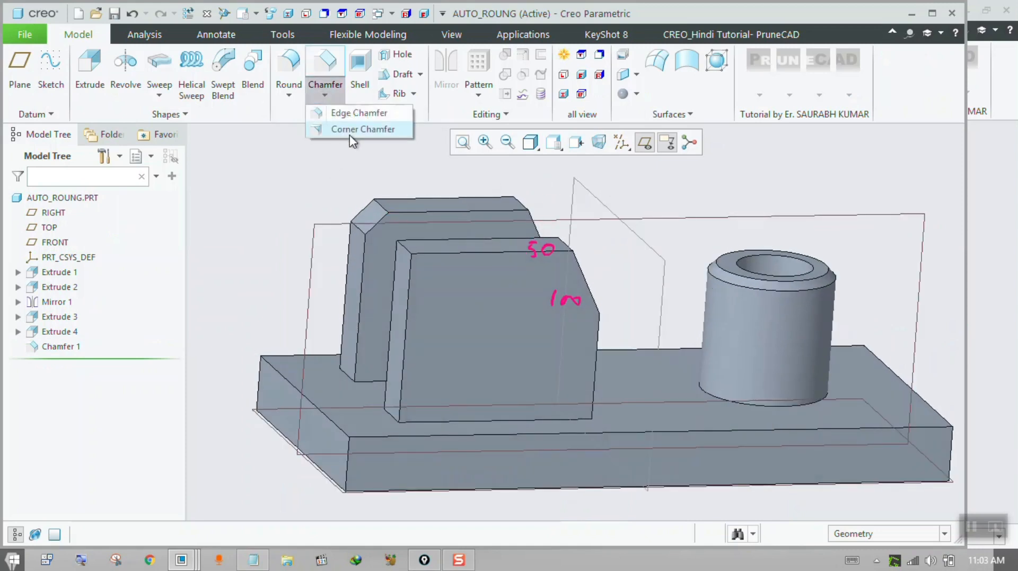
pyautogui.click(349, 132)
pyautogui.scroll(3, 448, 272)
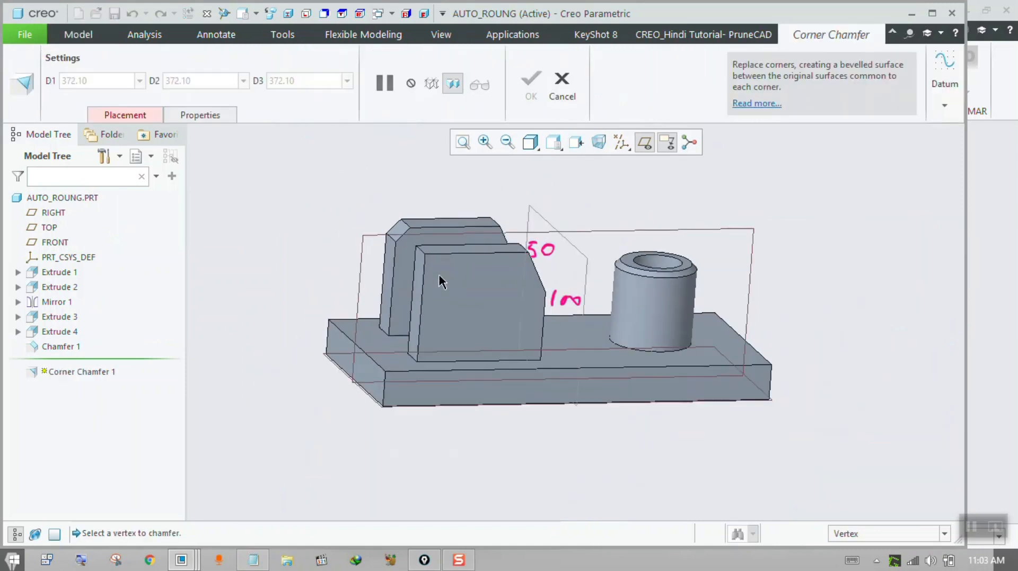
pyautogui.scroll(-6, 432, 350)
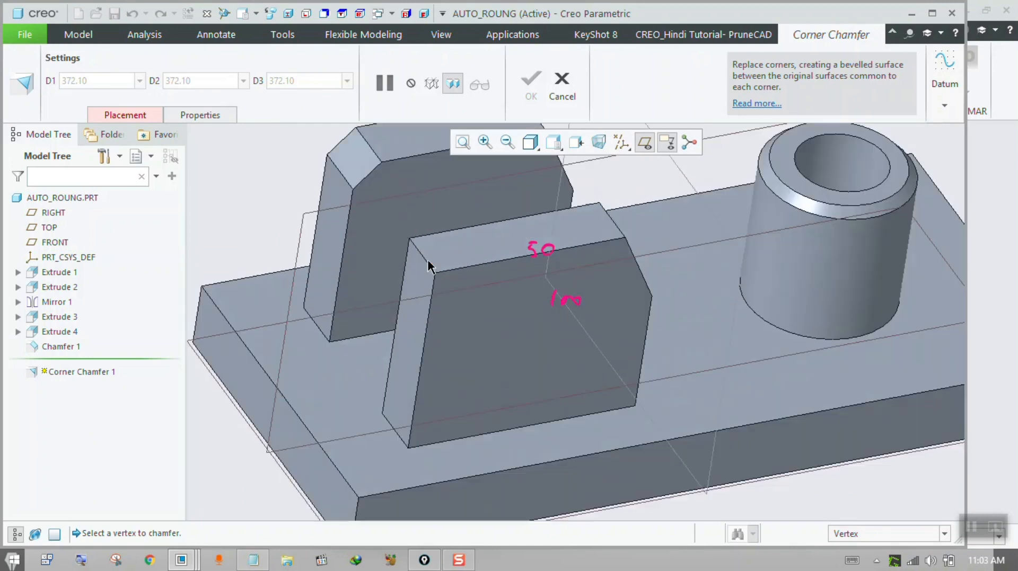
pyautogui.click(437, 276)
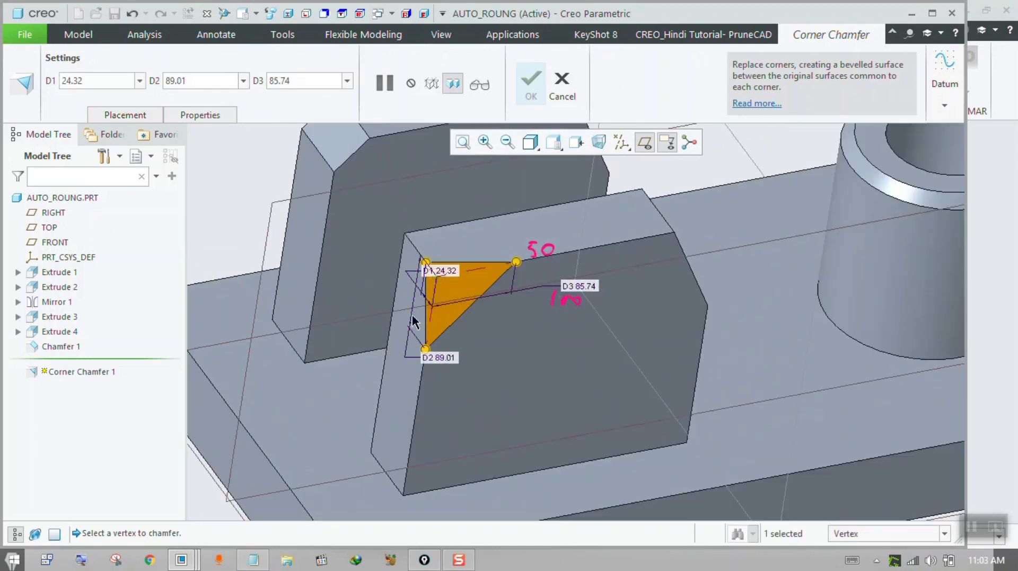
# Size the corner chamfer freehand to D1 about 56.06, D2 about 50.59 and D3 about 54.69, and complete it
pyautogui.moveTo(426, 262); pyautogui.dragTo(412, 243)
pyautogui.moveTo(517, 262); pyautogui.dragTo(487, 267)
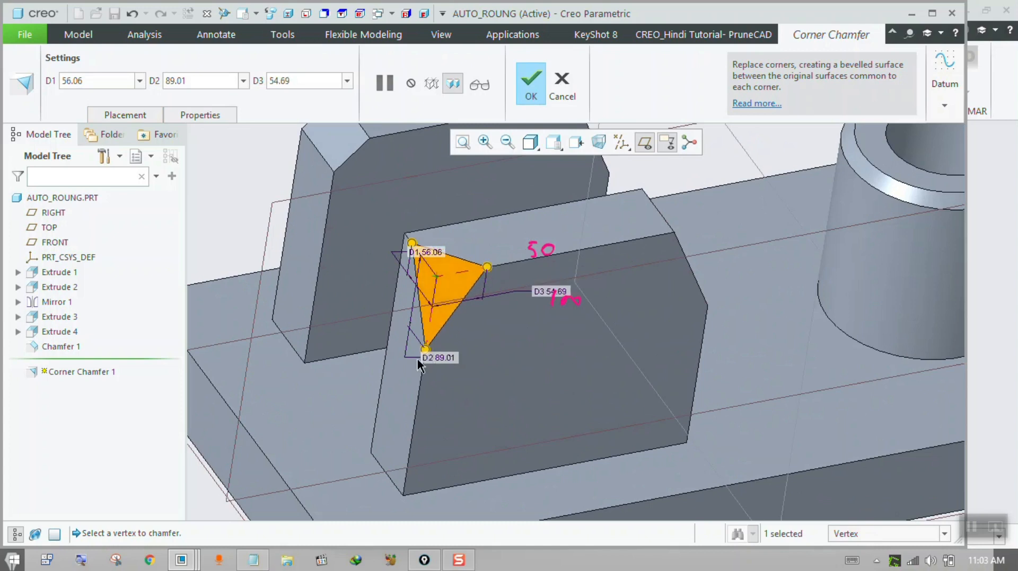
pyautogui.moveTo(425, 350); pyautogui.dragTo(429, 329)
pyautogui.moveTo(429, 328); pyautogui.dragTo(501, 296, button='middle')
pyautogui.scroll(5, 498, 298)
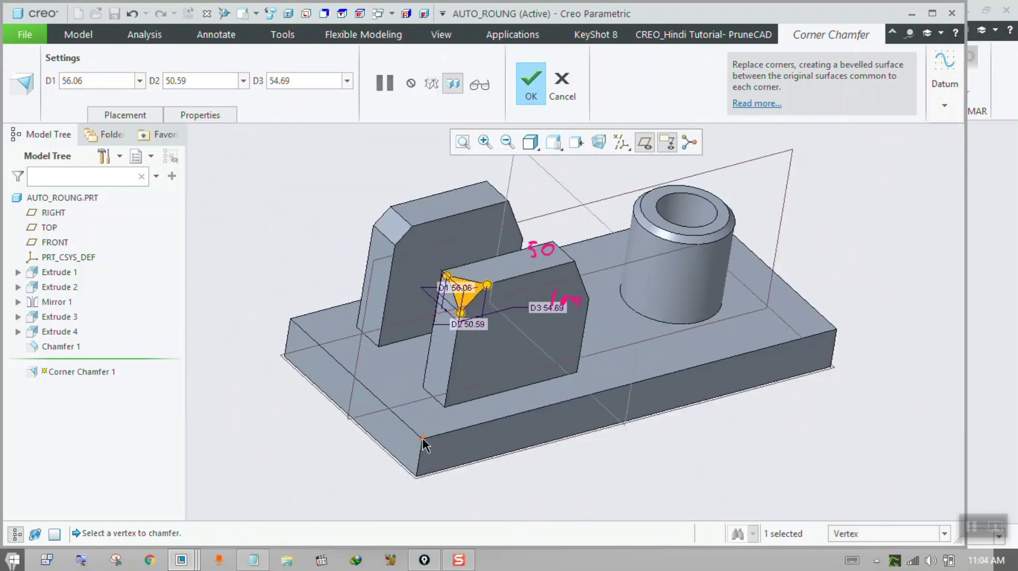
pyautogui.click(125, 115)
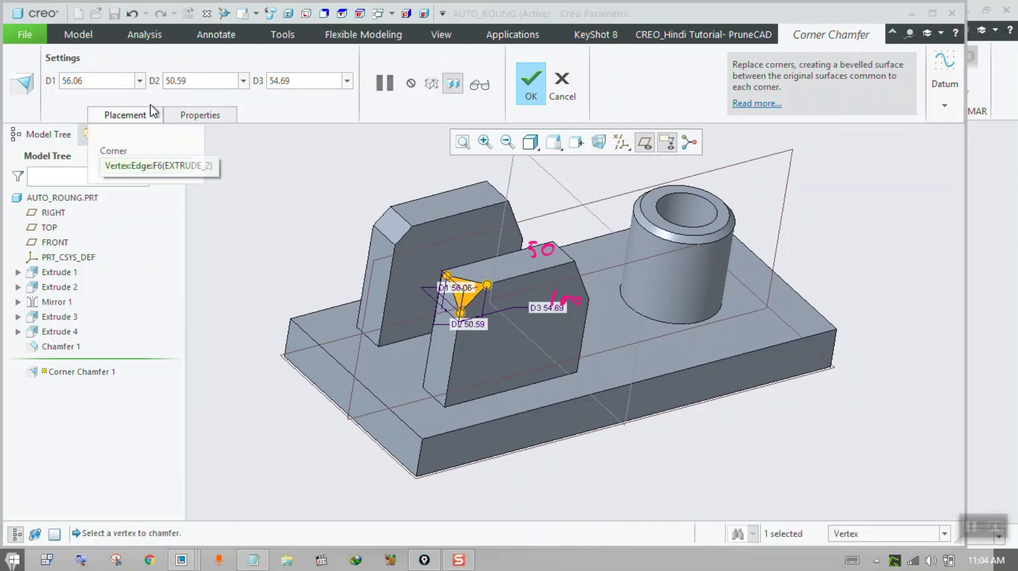
pyautogui.click(531, 85)
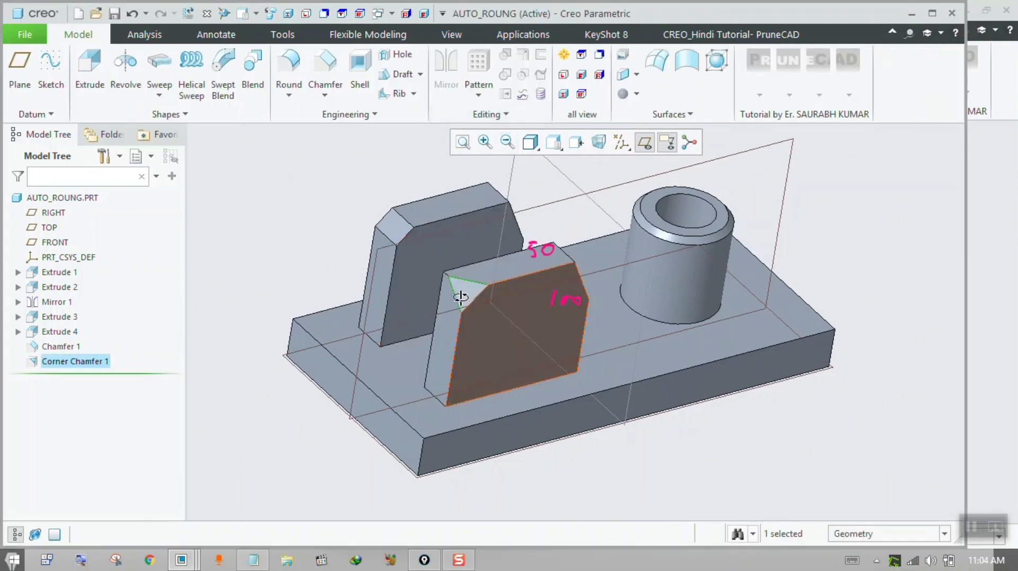
pyautogui.moveTo(493, 297)
pyautogui.mouseDown(button='middle')
pyautogui.moveTo(451, 305)
pyautogui.moveTo(492, 289)
pyautogui.mouseUp(button='middle')
pyautogui.scroll(-3, 479, 299)
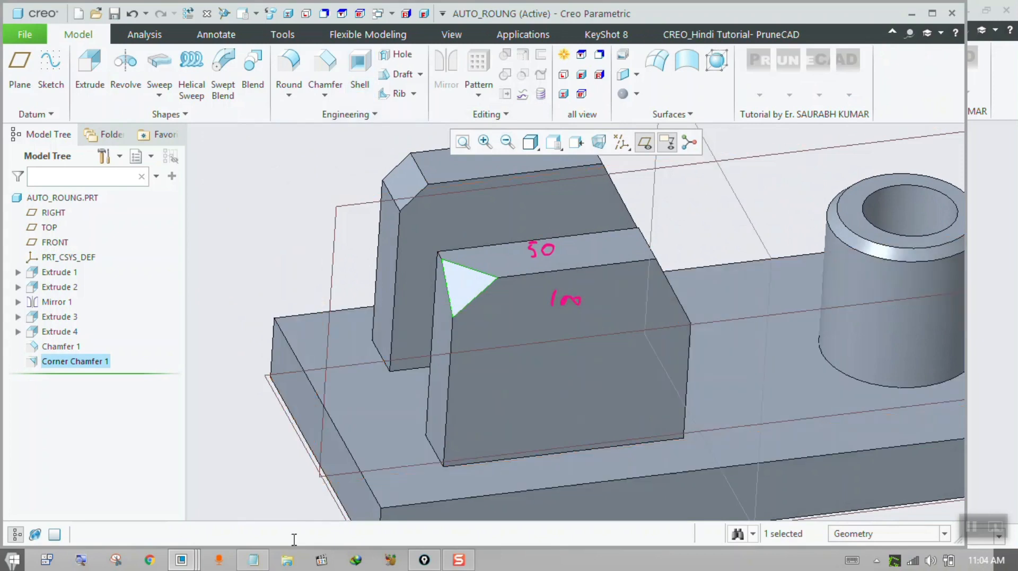
# Switch to the PRT0004 part and start a shell that removes the flat top face, with a thickness of 5
pyautogui.click(185, 561)
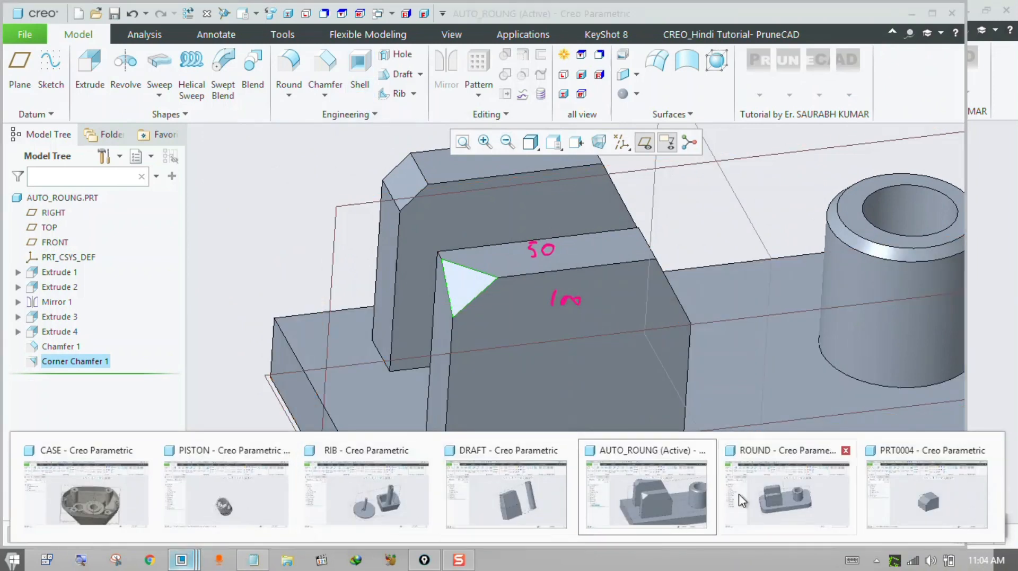
pyautogui.click(910, 495)
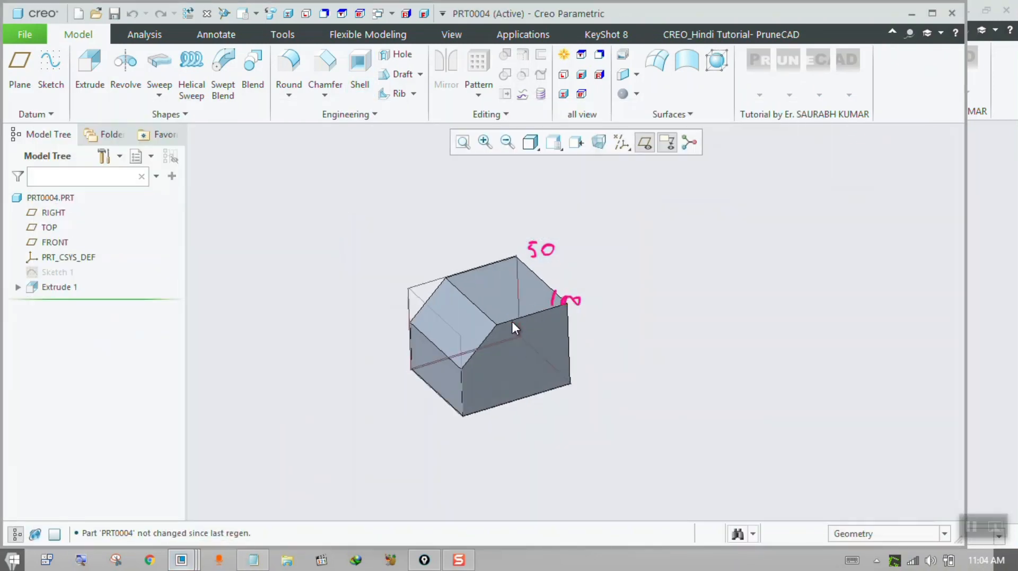
pyautogui.scroll(1, 497, 326)
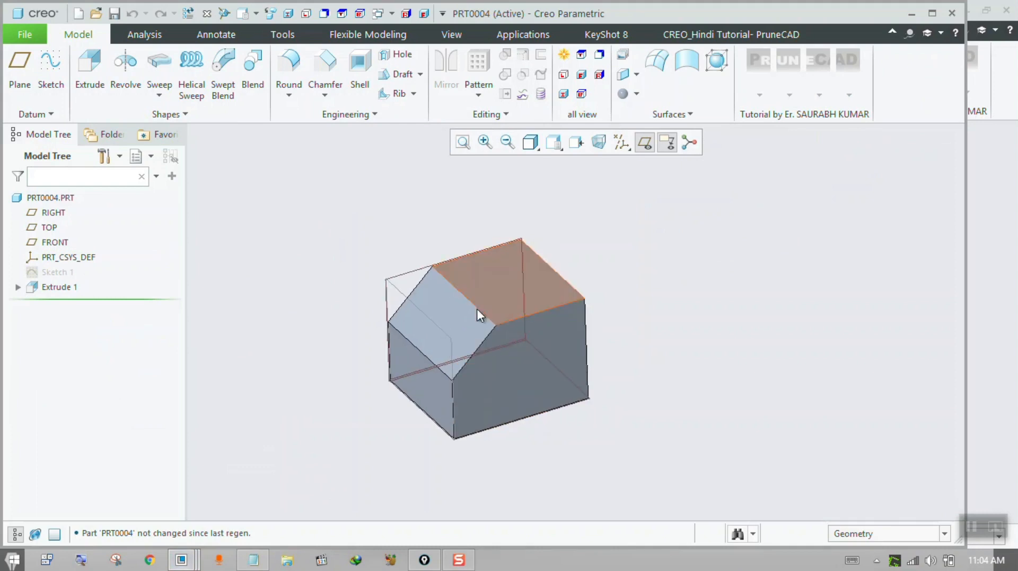
pyautogui.click(359, 64)
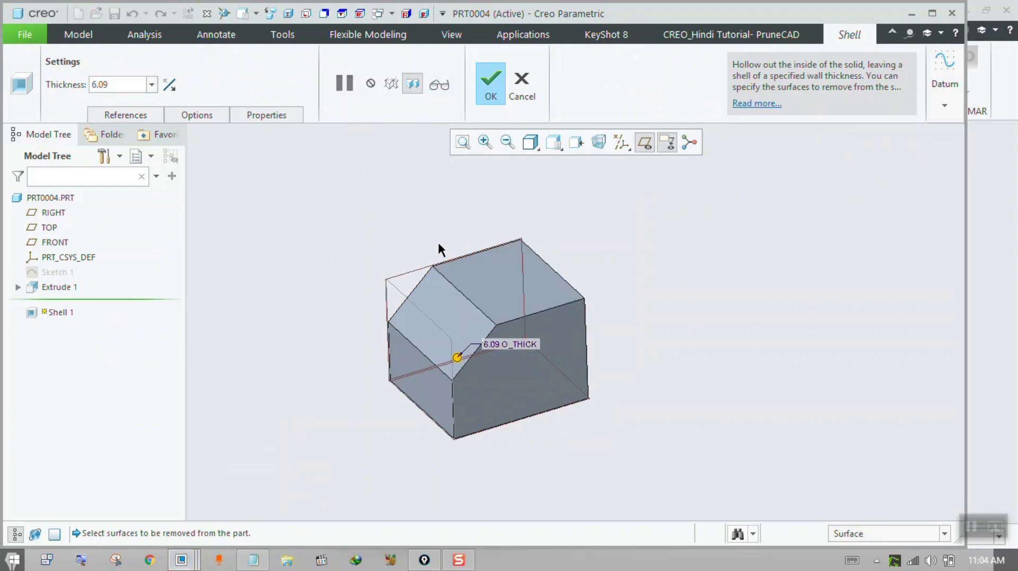
pyautogui.click(505, 278)
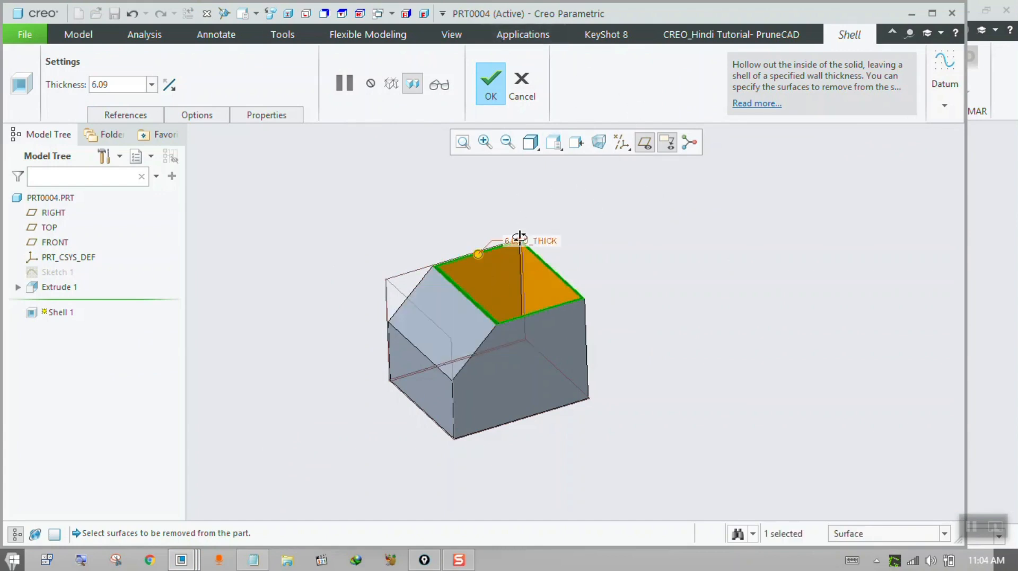
pyautogui.moveTo(519, 237); pyautogui.dragTo(483, 271, button='middle')
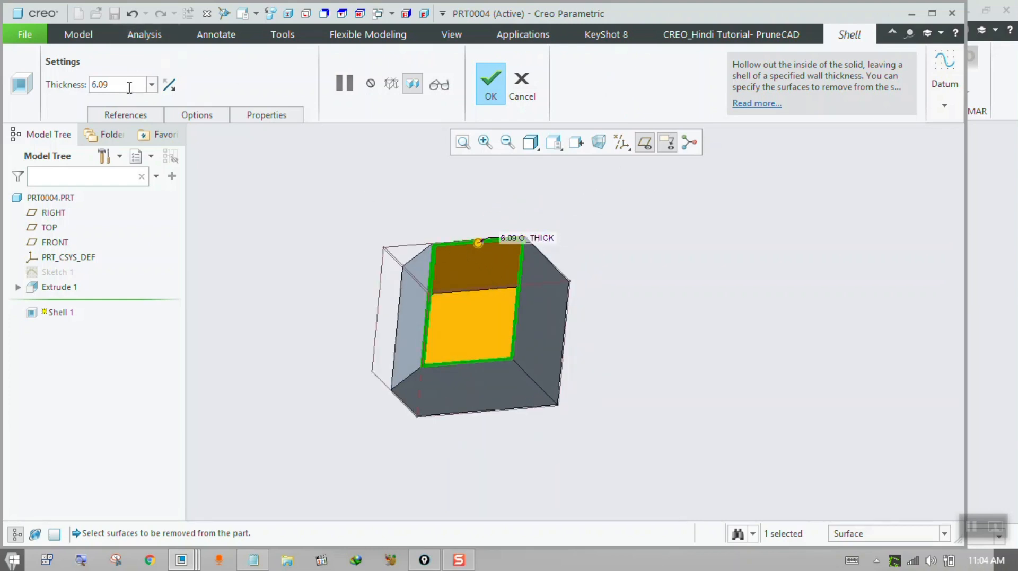
pyautogui.write('5')
pyautogui.press('Return')
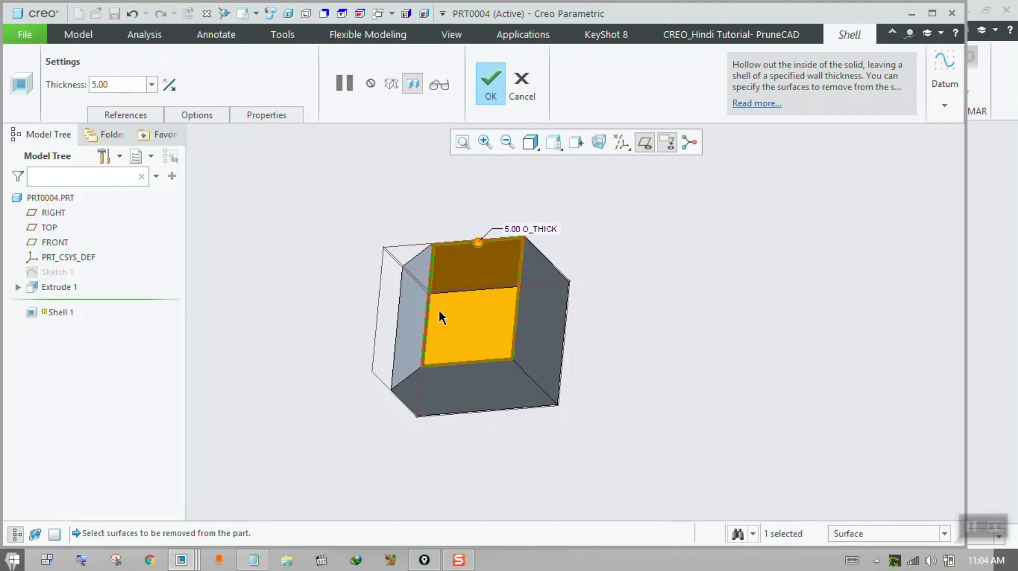
# Add the sloped face and the short vertical face below it to the shell's removed surfaces
pyautogui.moveTo(438, 308); pyautogui.dragTo(479, 317, button='middle')
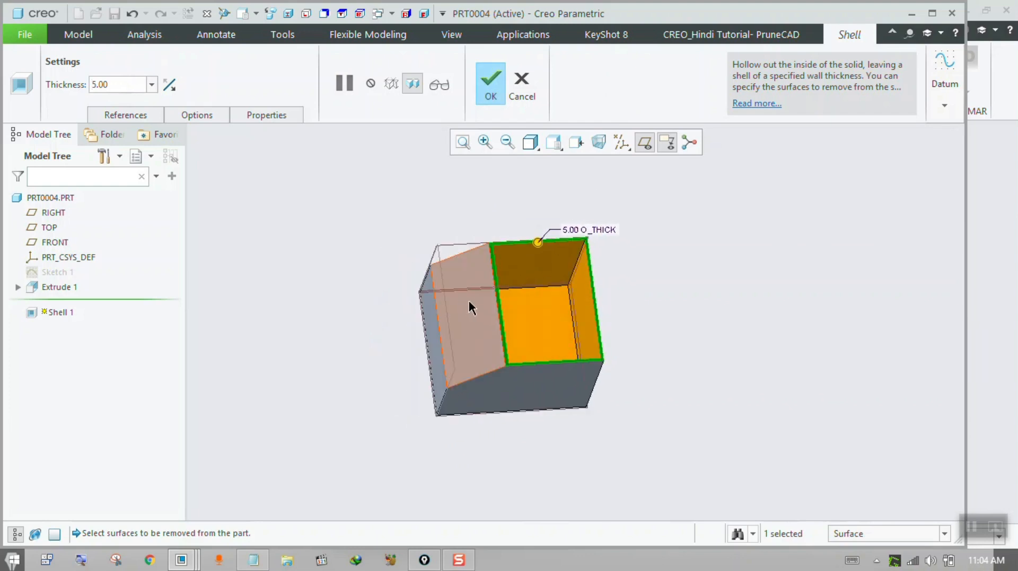
pyautogui.keyDown('ctrl'); pyautogui.click(477, 309); pyautogui.keyUp('ctrl')
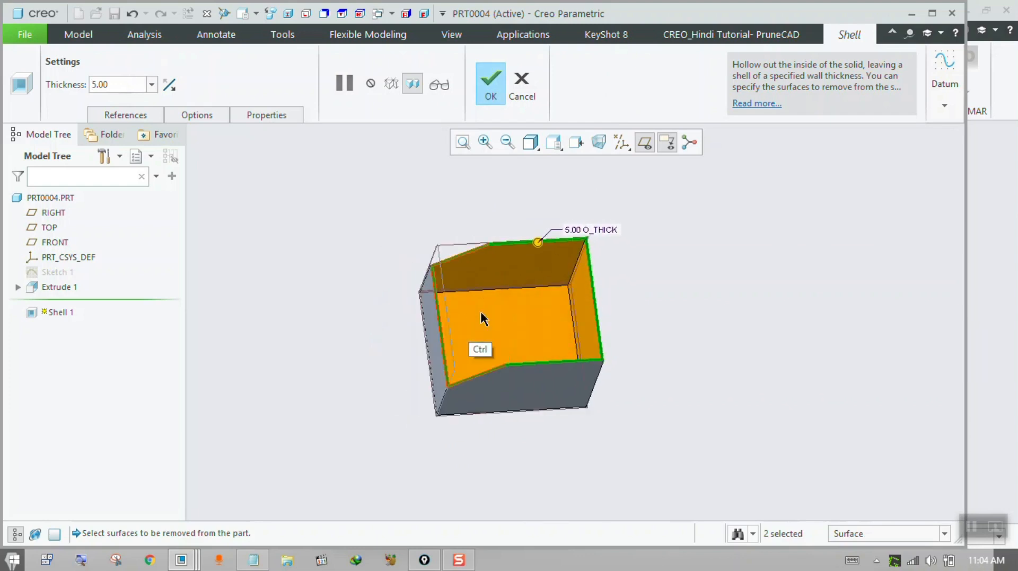
pyautogui.moveTo(481, 318); pyautogui.dragTo(467, 273, button='middle')
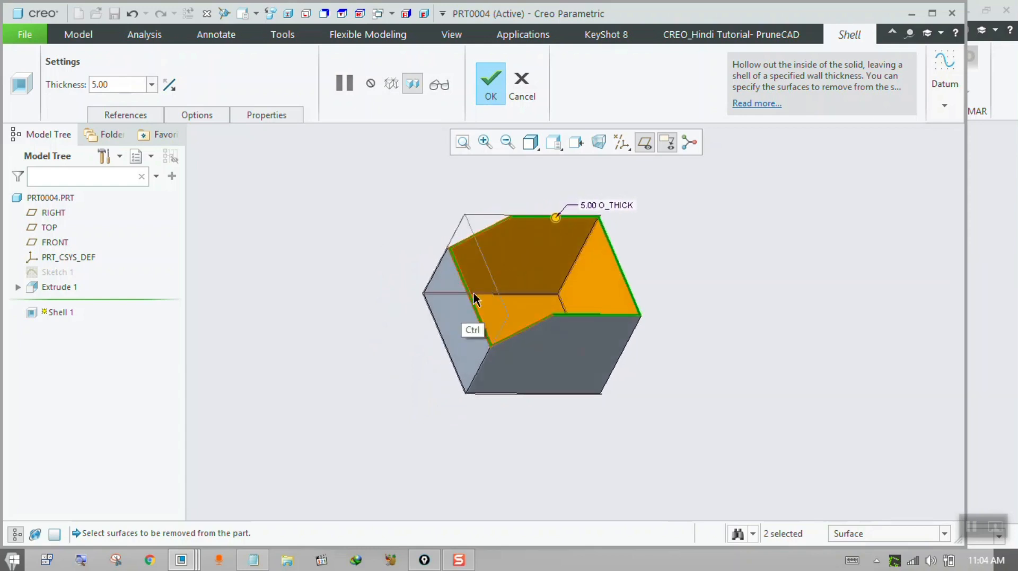
pyautogui.keyDown('ctrl'); pyautogui.click(456, 316); pyautogui.keyUp('ctrl')
pyautogui.moveTo(456, 317); pyautogui.dragTo(463, 286, button='middle')
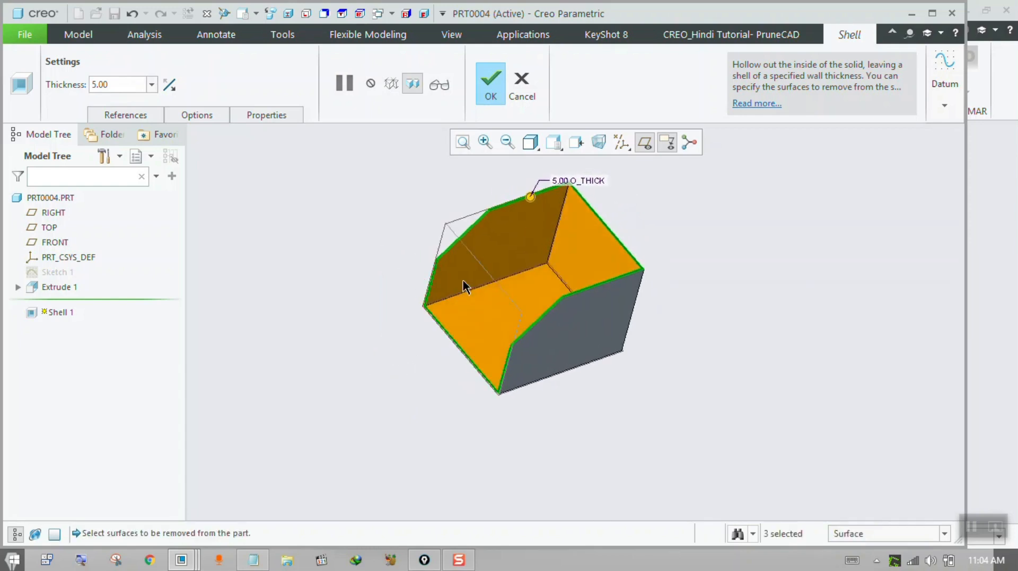
# Take the flat top face out of the shell's removed surfaces and complete the shell
pyautogui.click(151, 115)
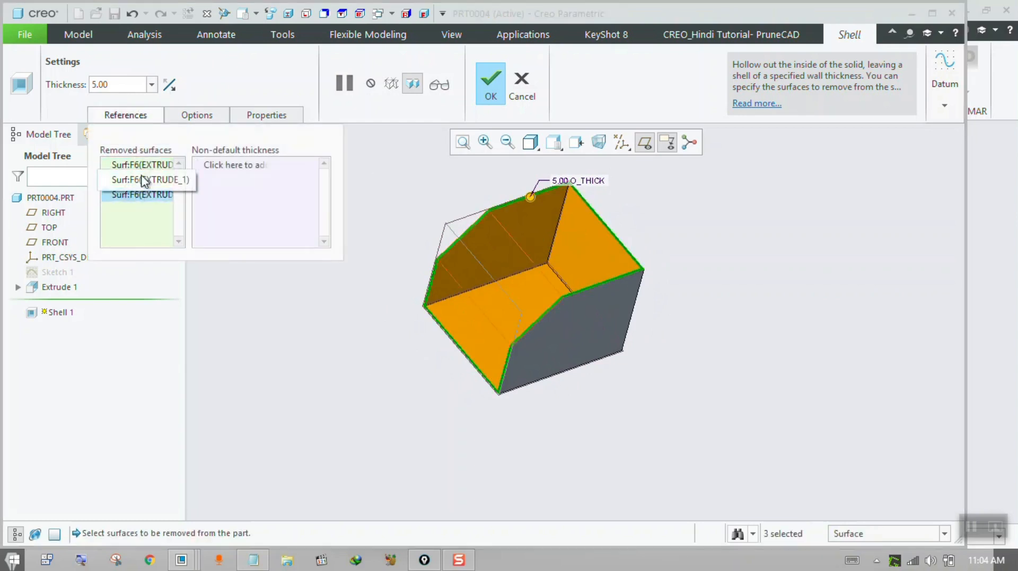
pyautogui.rightClick(143, 166)
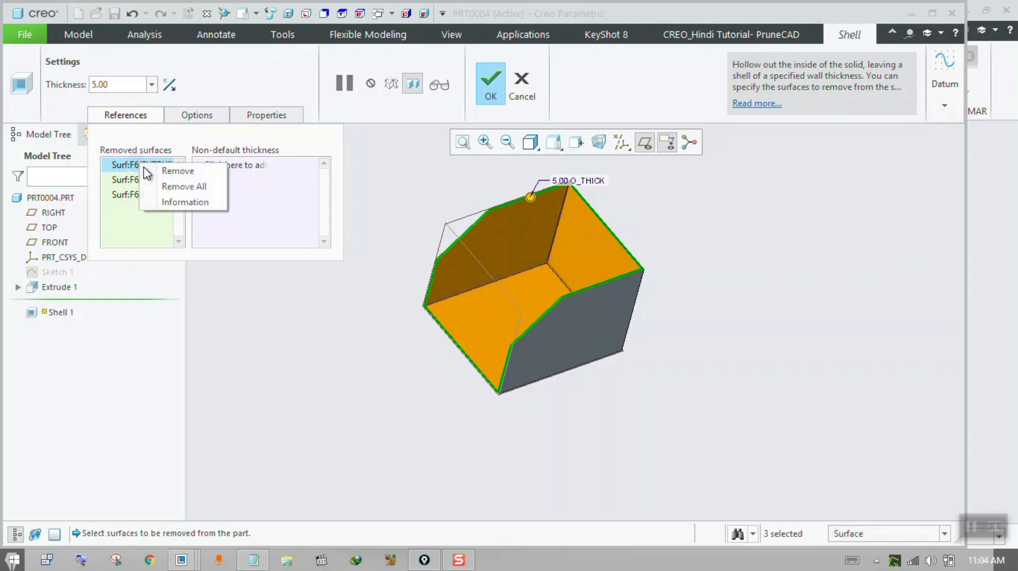
pyautogui.click(171, 171)
pyautogui.moveTo(534, 219); pyautogui.dragTo(453, 318, button='middle')
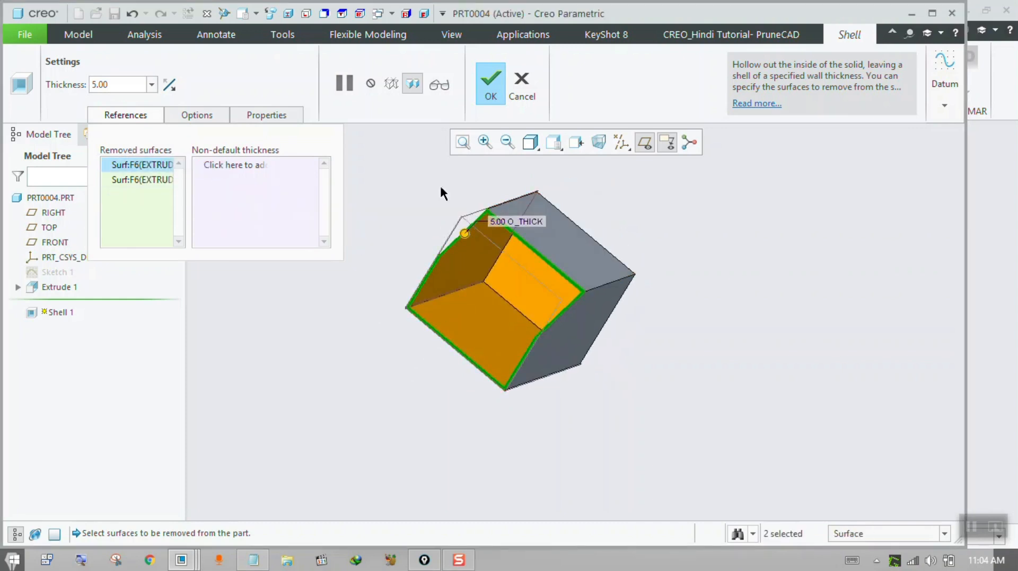
pyautogui.click(496, 87)
pyautogui.moveTo(392, 216)
pyautogui.mouseDown(button='middle')
pyautogui.moveTo(447, 211)
pyautogui.moveTo(399, 201)
pyautogui.mouseUp(button='middle')
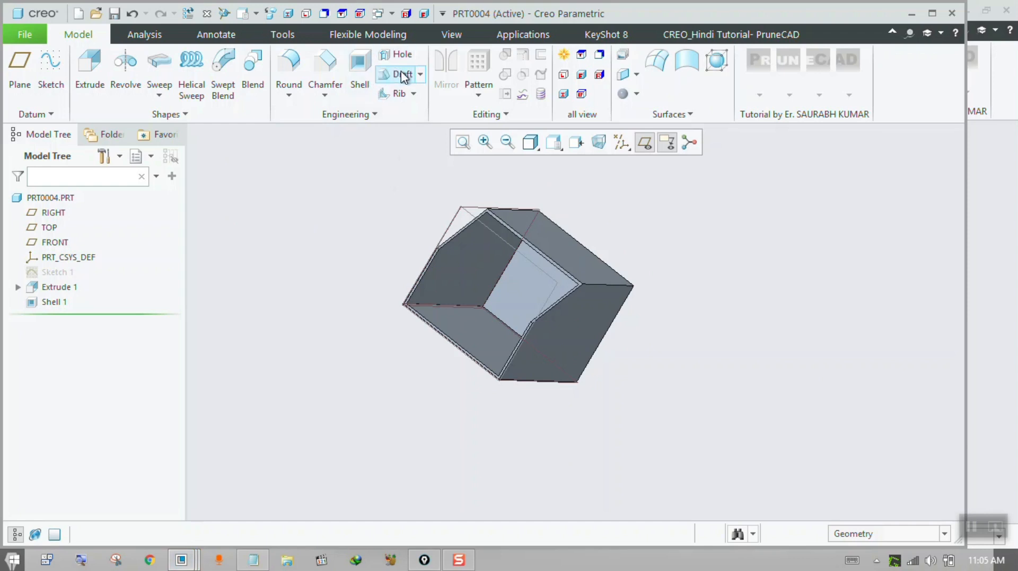
# Switch to the DRAFT part and hide the datum planes
pyautogui.click(197, 561)
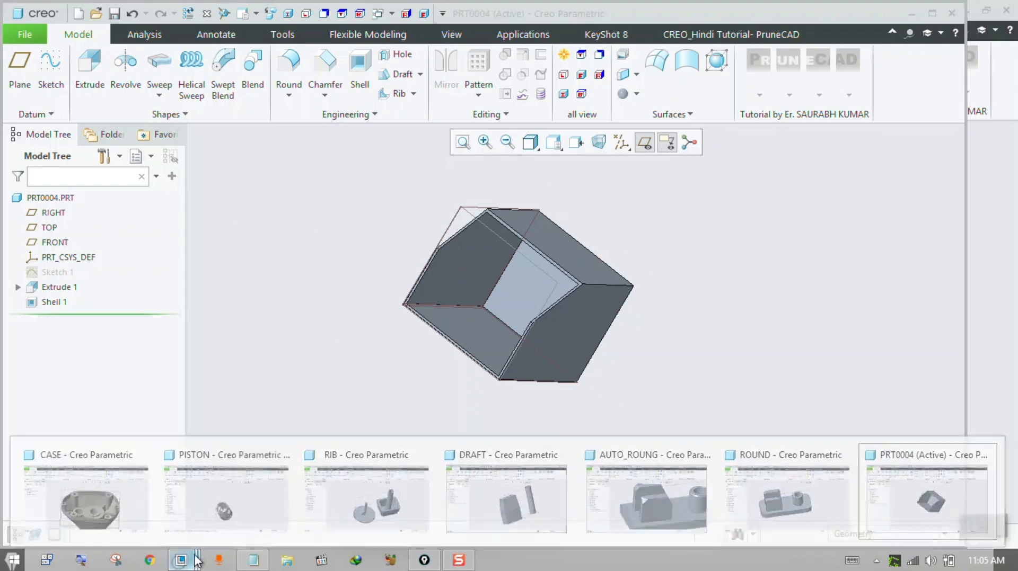
pyautogui.click(557, 475)
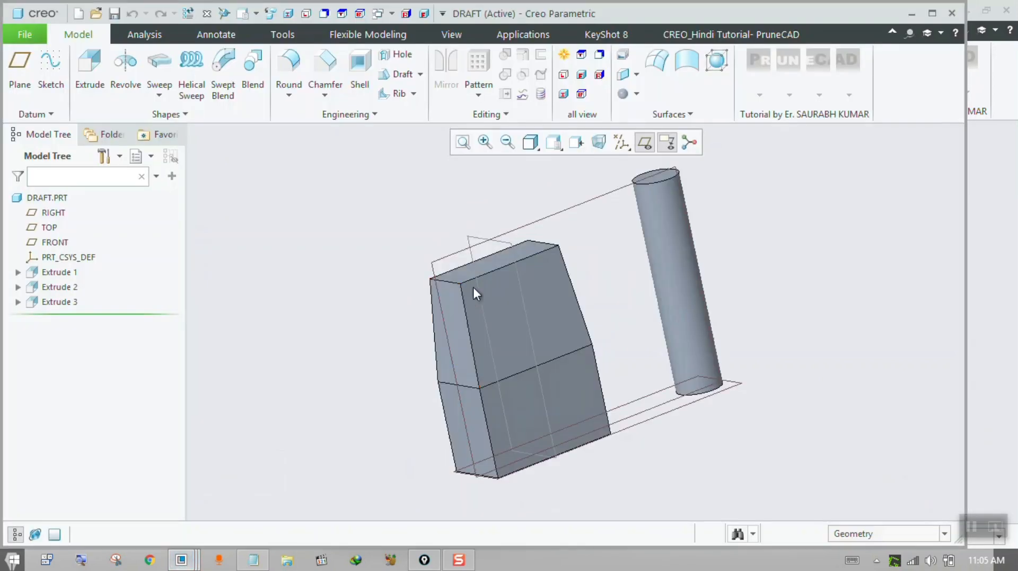
pyautogui.moveTo(475, 294); pyautogui.dragTo(536, 265, button='middle')
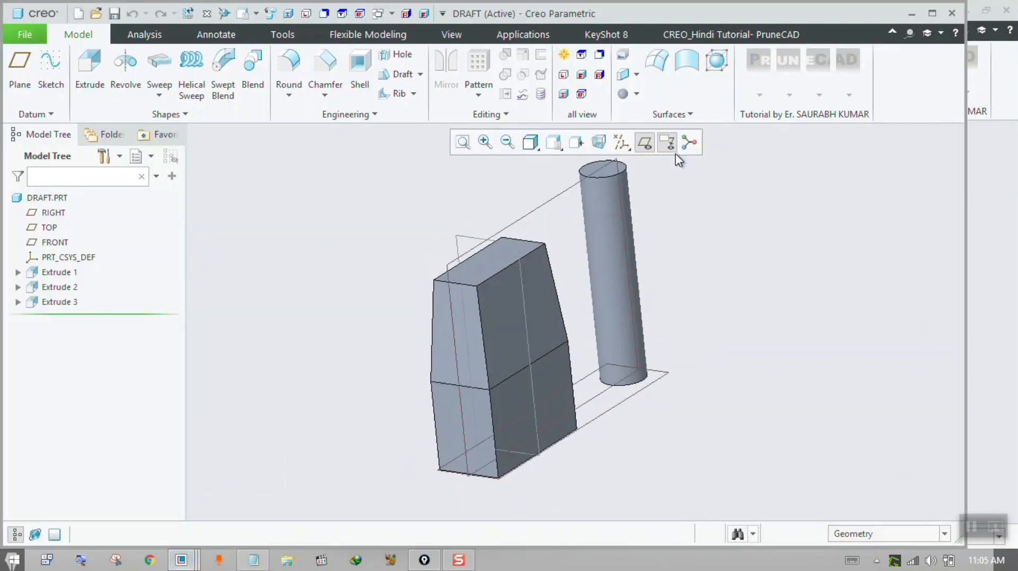
pyautogui.click(644, 142)
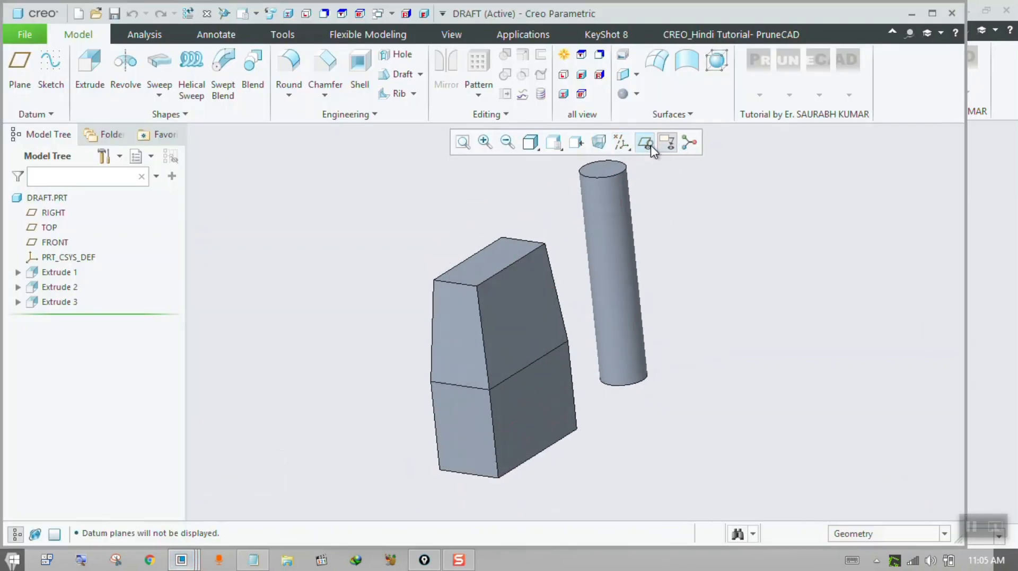
# Start a draft on the block's narrow lower side face, using that face's upper edge as the draft hinge
pyautogui.click(397, 77)
pyautogui.click(522, 336)
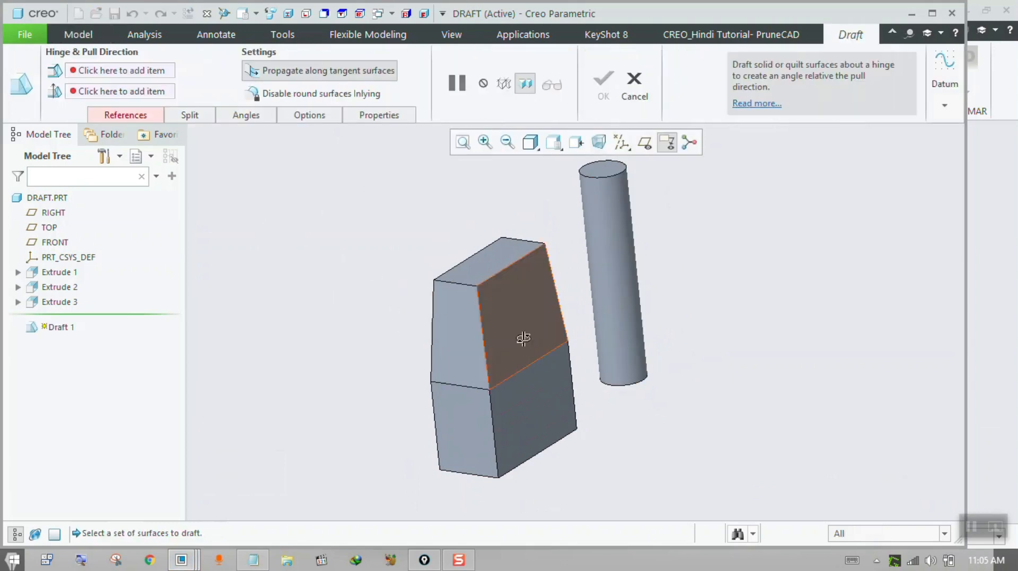
pyautogui.moveTo(523, 336); pyautogui.dragTo(490, 342, button='middle')
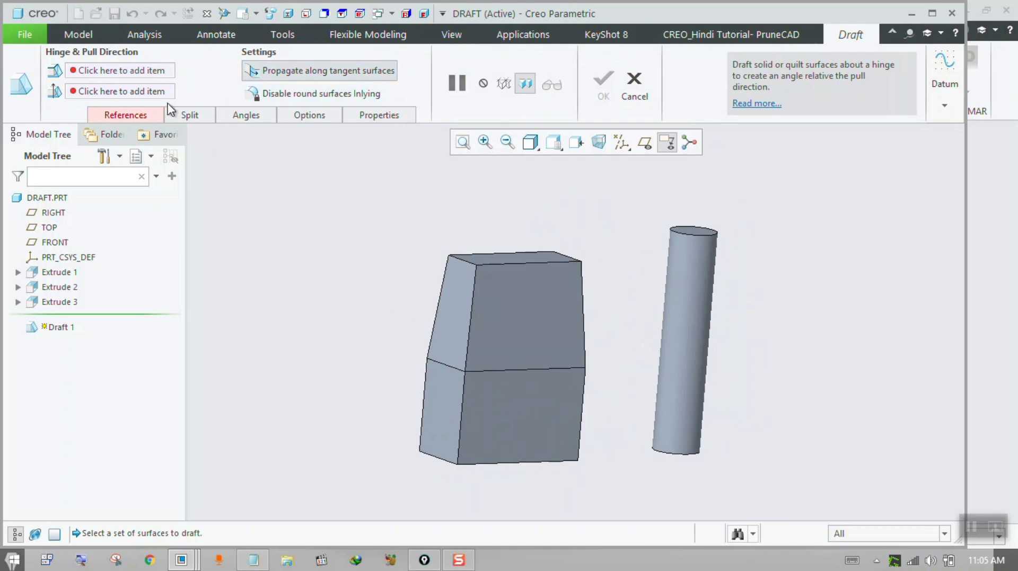
pyautogui.click(133, 114)
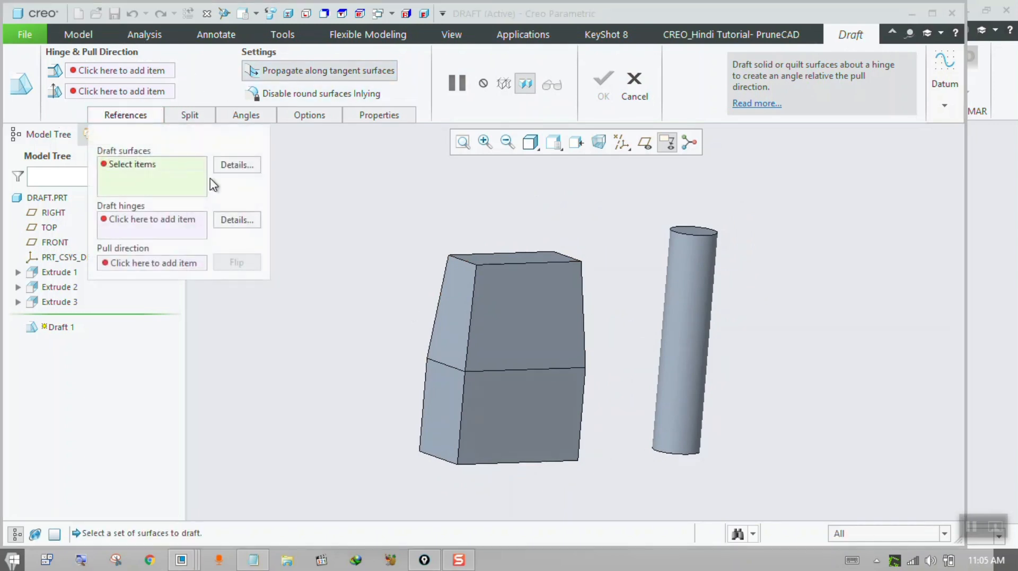
pyautogui.click(121, 166)
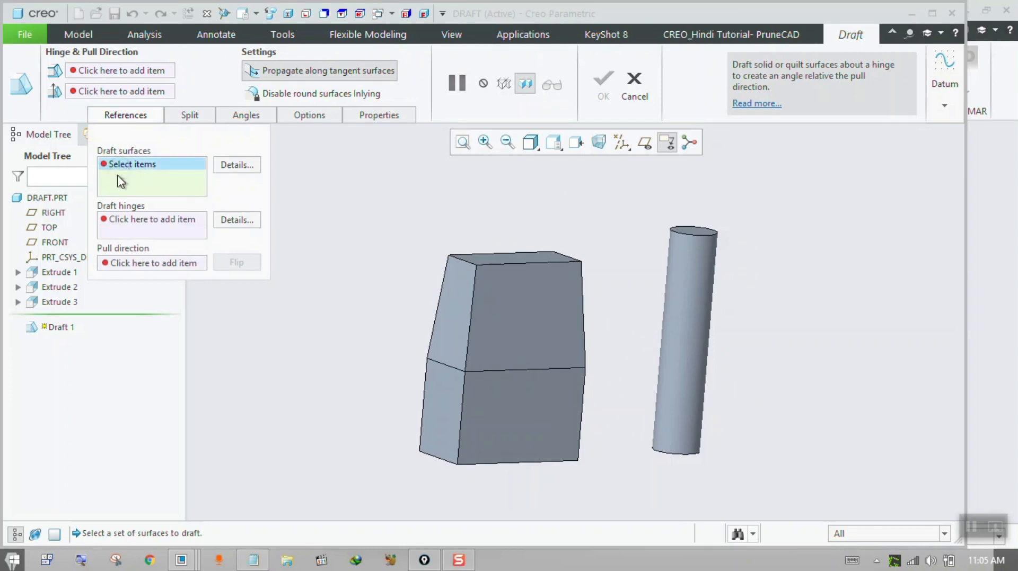
pyautogui.moveTo(461, 334)
pyautogui.mouseDown(button='middle')
pyautogui.moveTo(449, 335)
pyautogui.moveTo(460, 340)
pyautogui.mouseUp(button='middle')
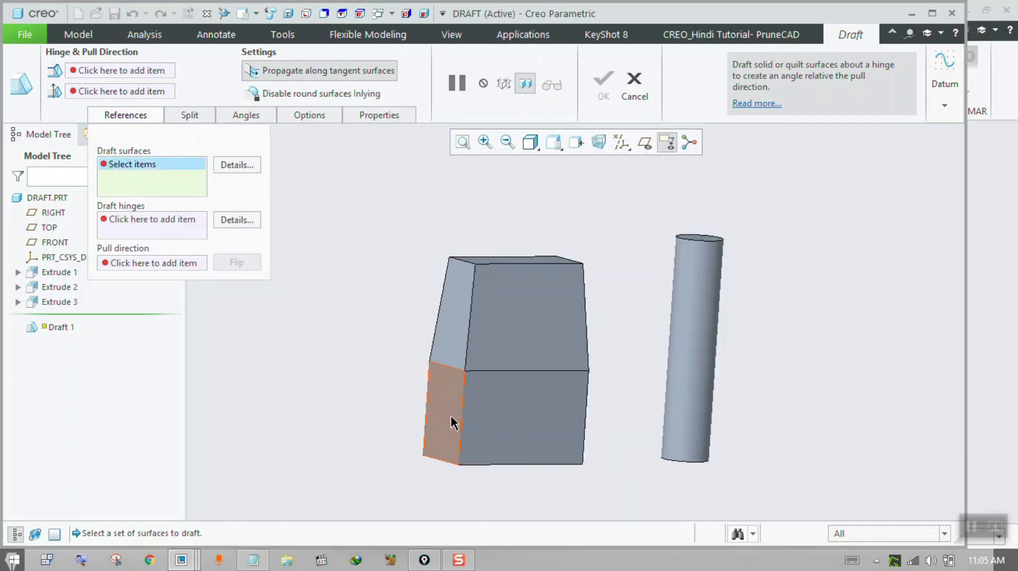
pyautogui.click(452, 424)
pyautogui.moveTo(371, 452); pyautogui.dragTo(399, 322, button='middle')
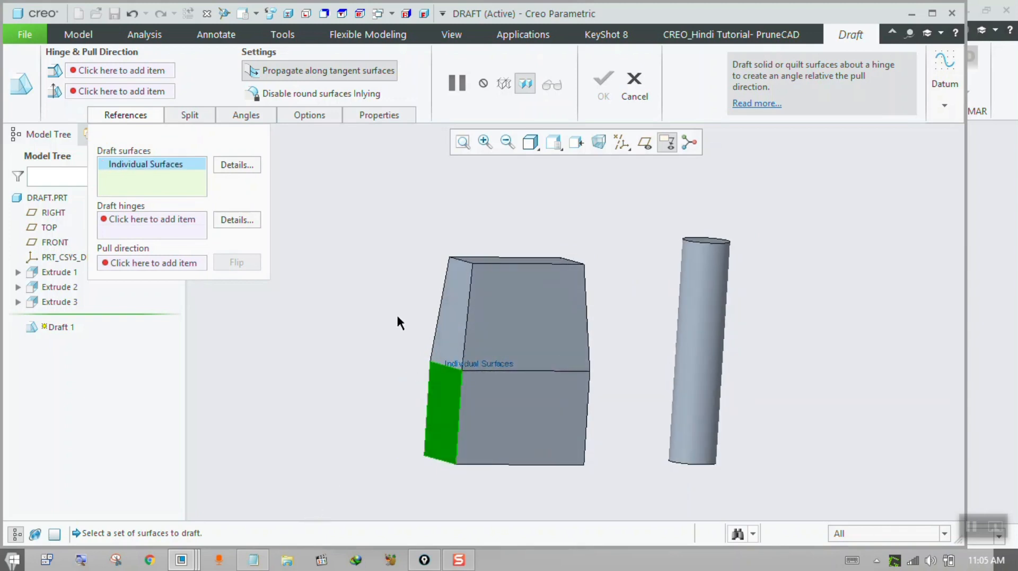
pyautogui.click(149, 222)
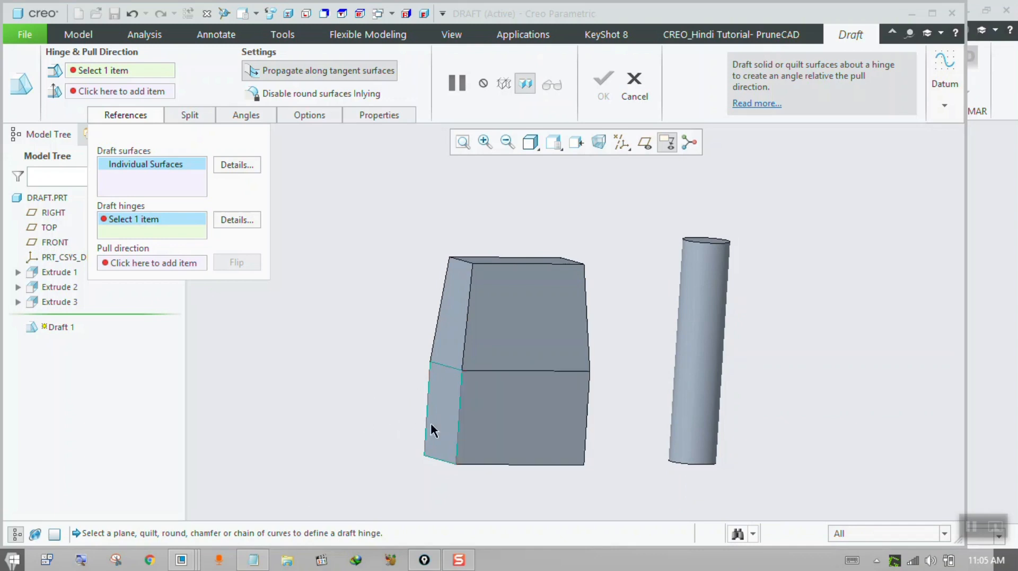
pyautogui.click(450, 368)
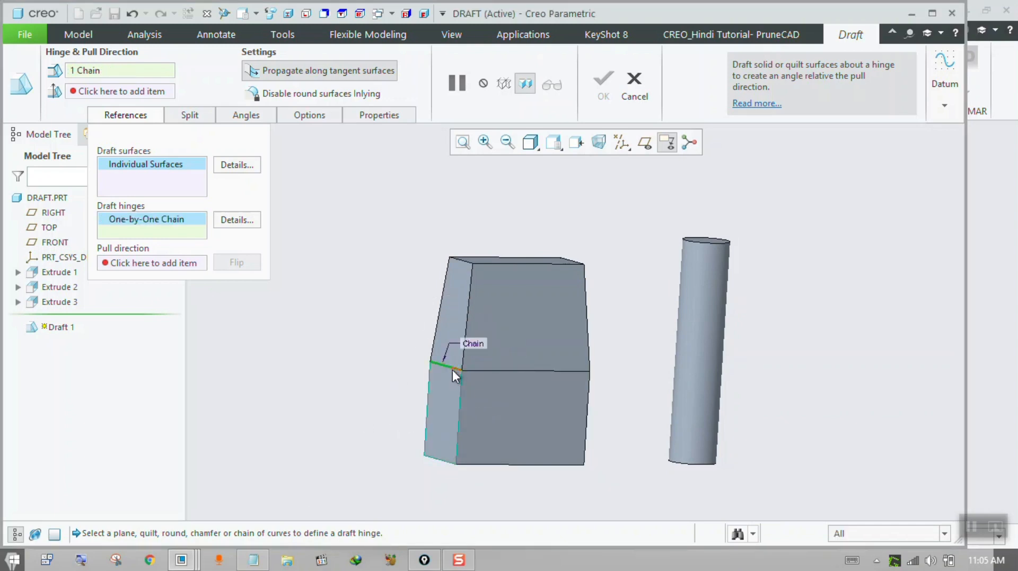
# Show the datum planes, take the TOP plane as the pull direction, and complete the draft at an angle of 21
pyautogui.click(169, 262)
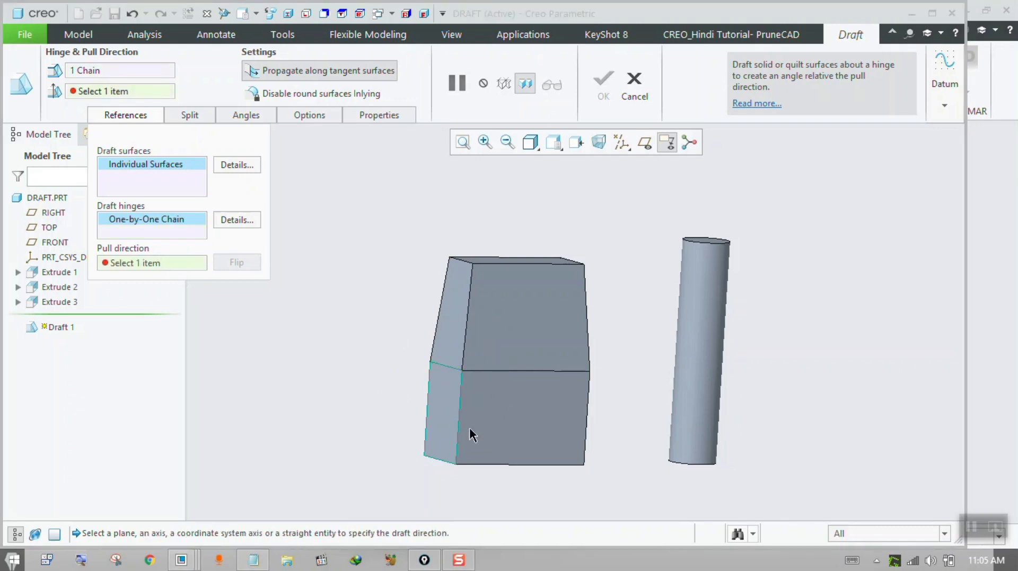
pyautogui.moveTo(459, 465); pyautogui.dragTo(450, 472, button='middle')
pyautogui.click(639, 143)
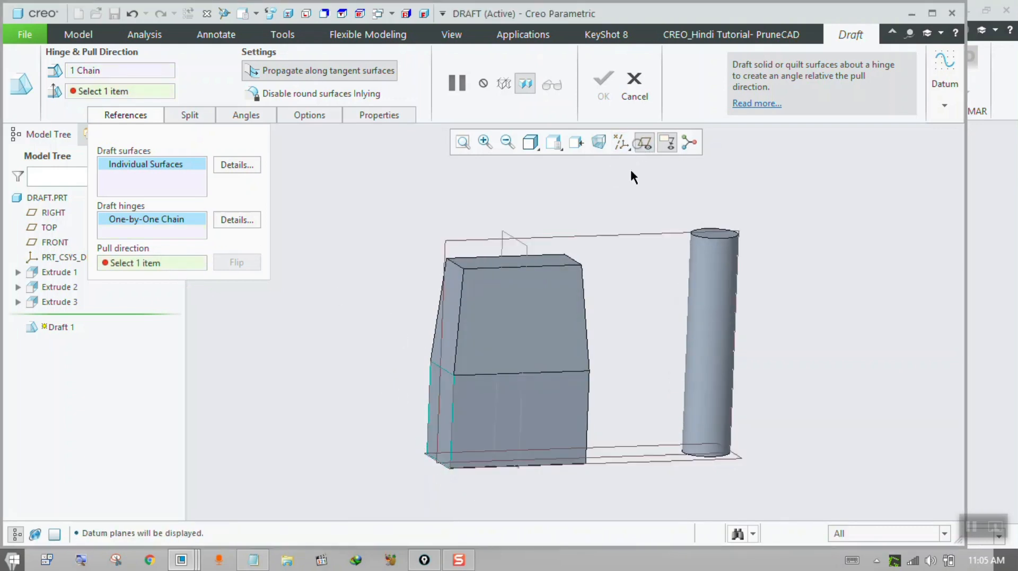
pyautogui.moveTo(636, 256); pyautogui.dragTo(638, 263, button='middle')
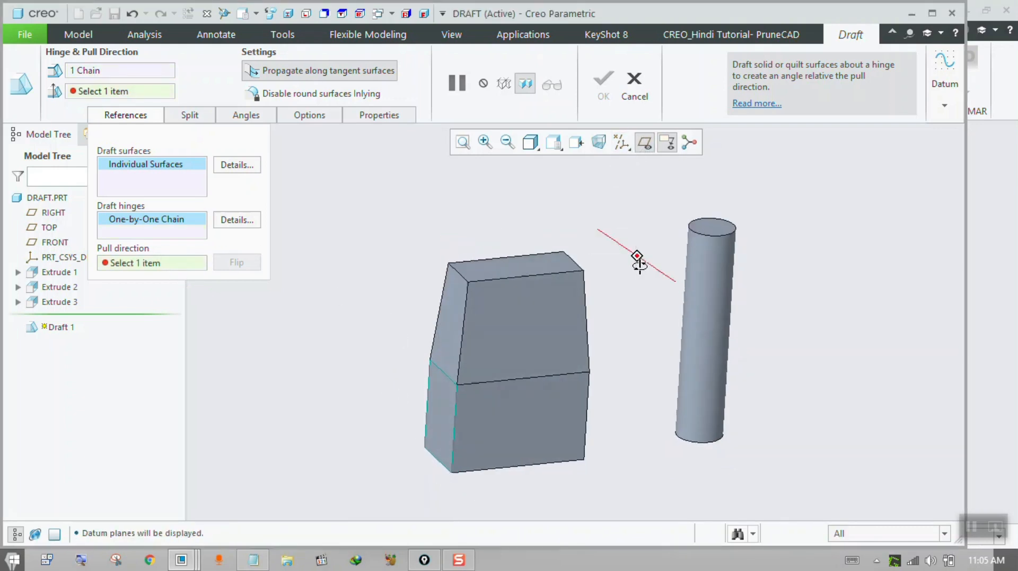
pyautogui.click(617, 427)
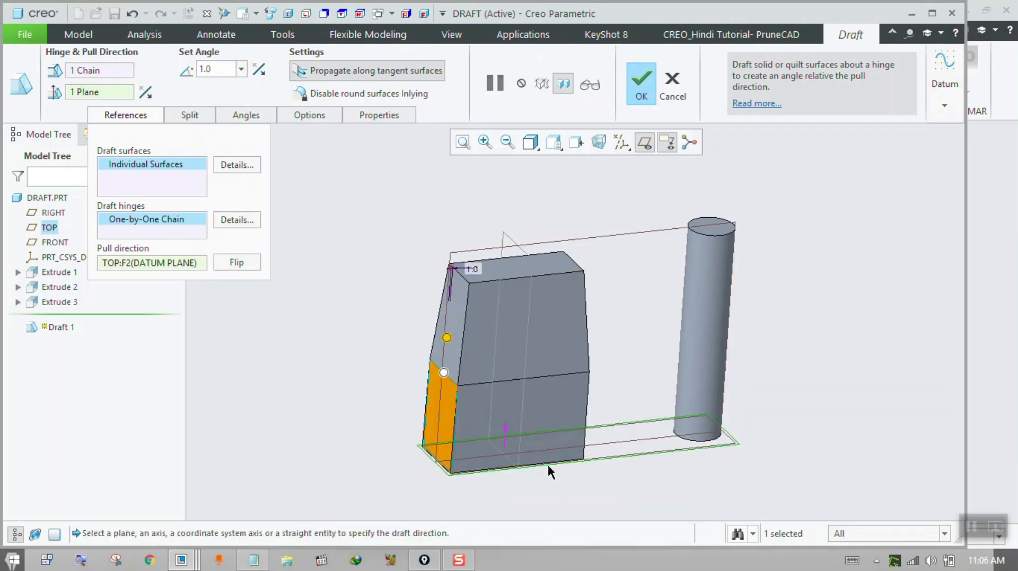
pyautogui.moveTo(450, 339); pyautogui.dragTo(461, 379)
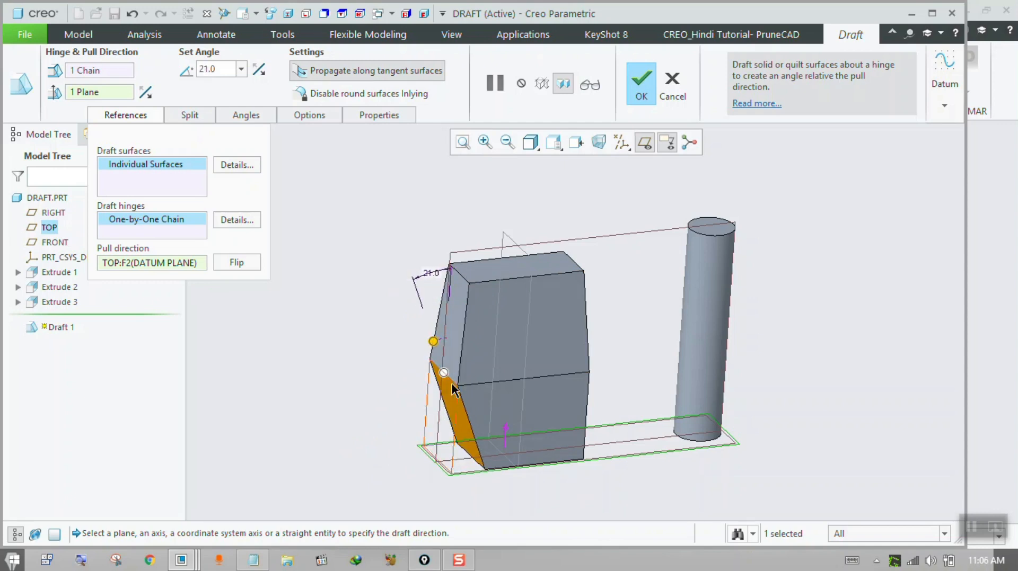
pyautogui.click(641, 85)
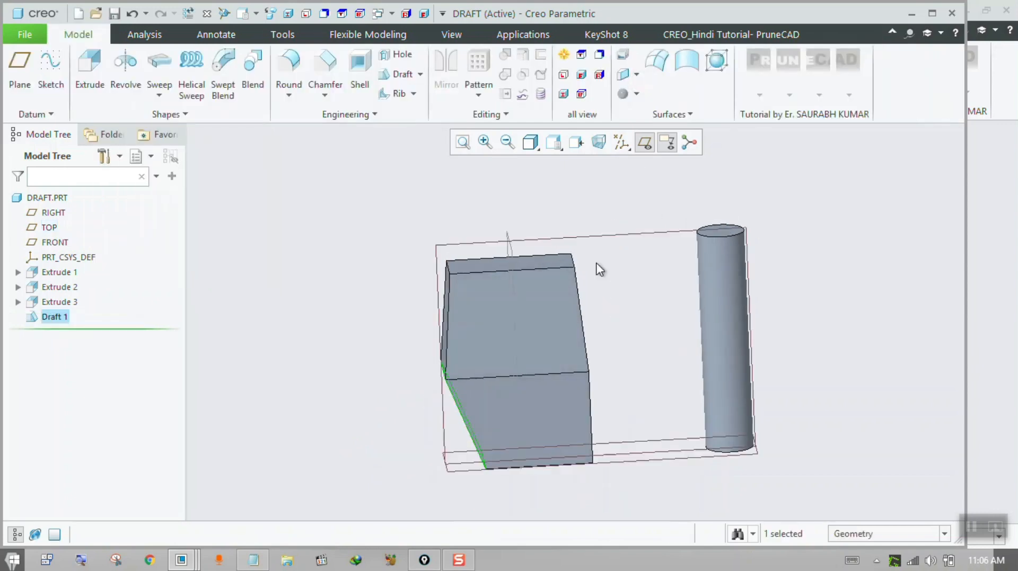
# Start a second draft on the opposite narrow lower side face, hinged on that face's bottom edge
pyautogui.click(399, 75)
pyautogui.moveTo(523, 232); pyautogui.dragTo(448, 219, button='middle')
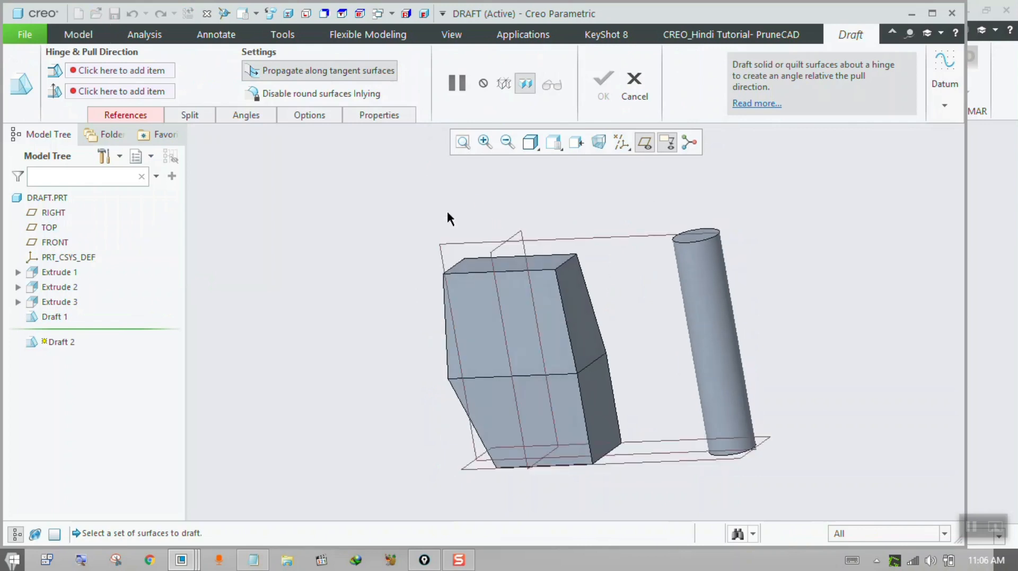
pyautogui.click(122, 116)
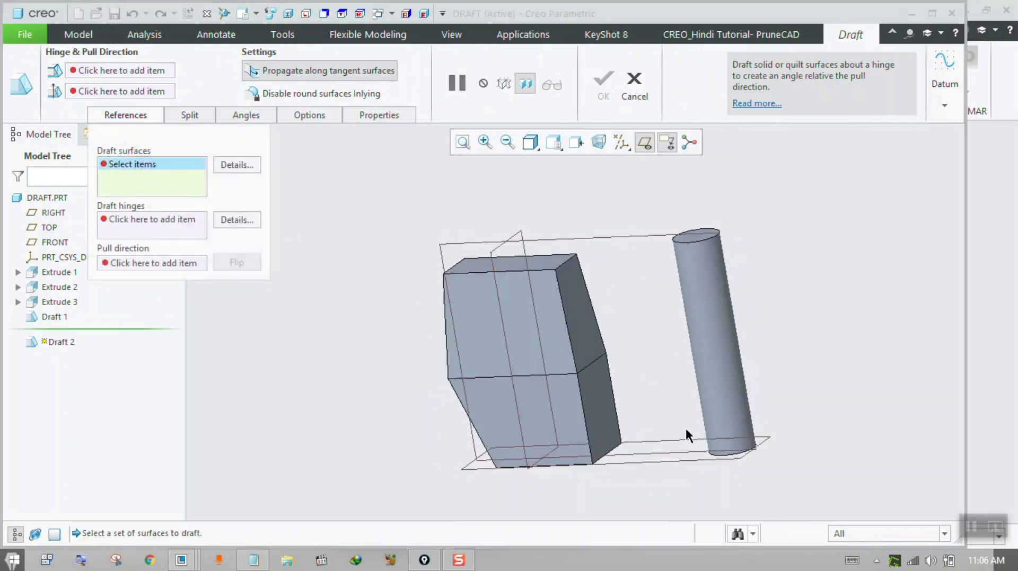
pyautogui.click(599, 410)
pyautogui.click(167, 220)
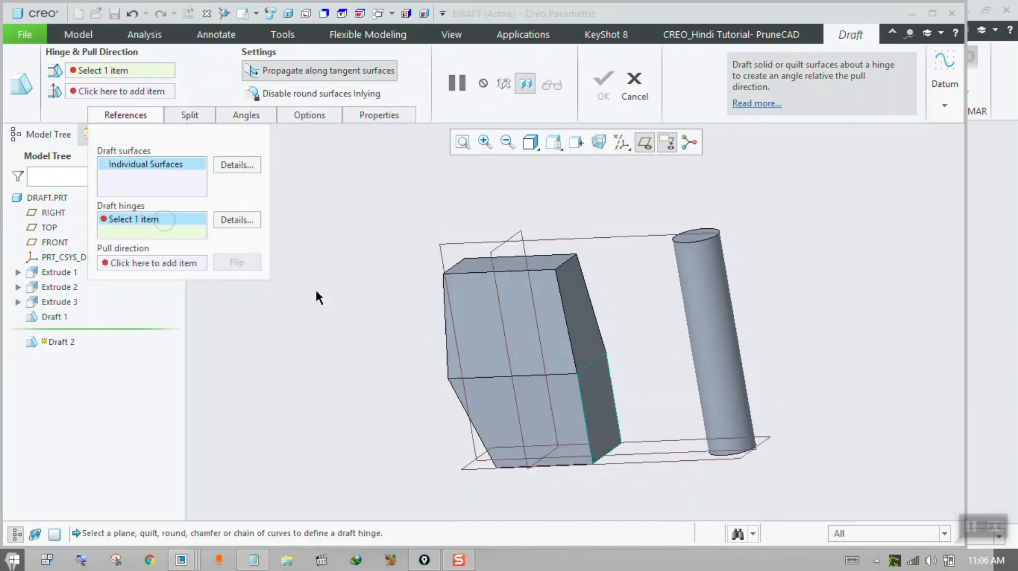
pyautogui.click(604, 454)
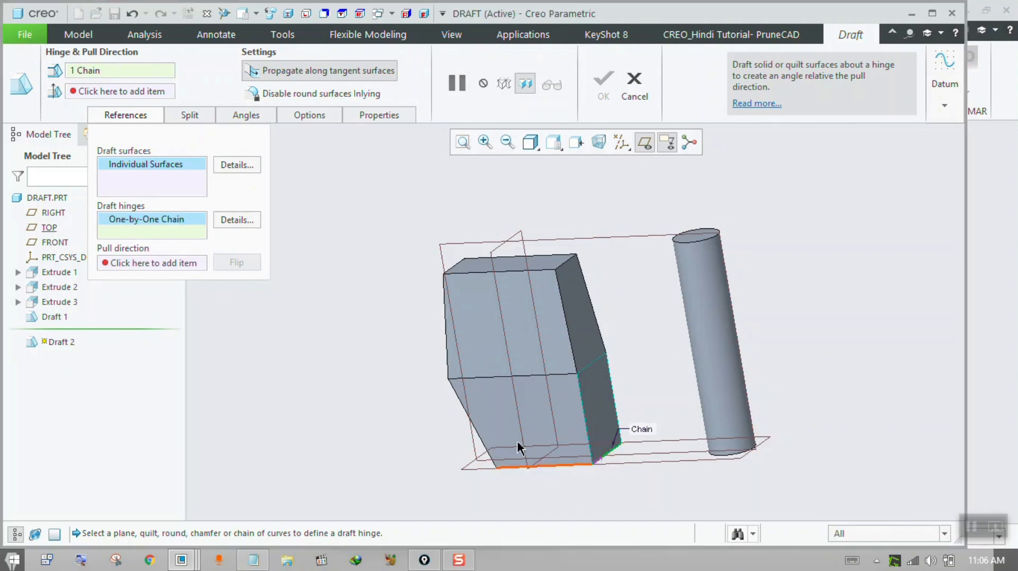
# Take the TOP plane as the second draft's pull direction and set the draft angle to 14
pyautogui.click(180, 263)
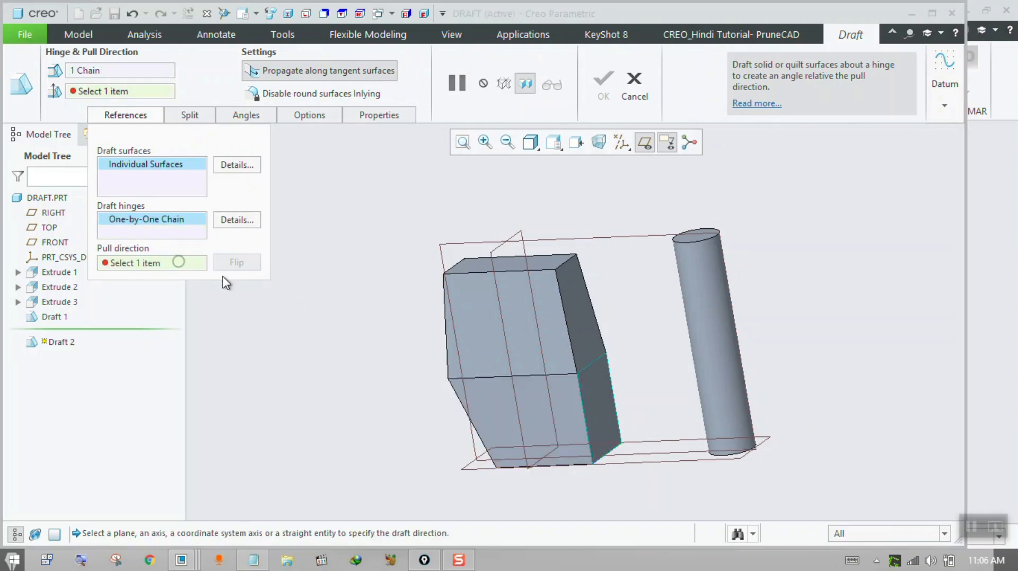
pyautogui.click(661, 462)
pyautogui.moveTo(600, 422); pyautogui.dragTo(601, 466)
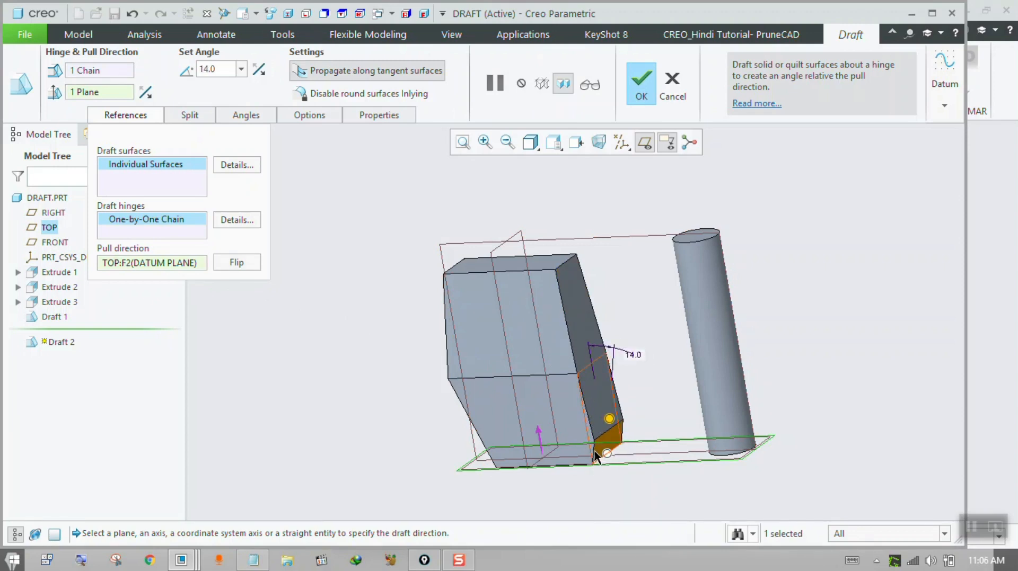
# Remove the bottom-edge hinge and use the drafted face's vertical front edge as both the pull direction and the draft hinge
pyautogui.rightClick(133, 221)
pyautogui.click(169, 229)
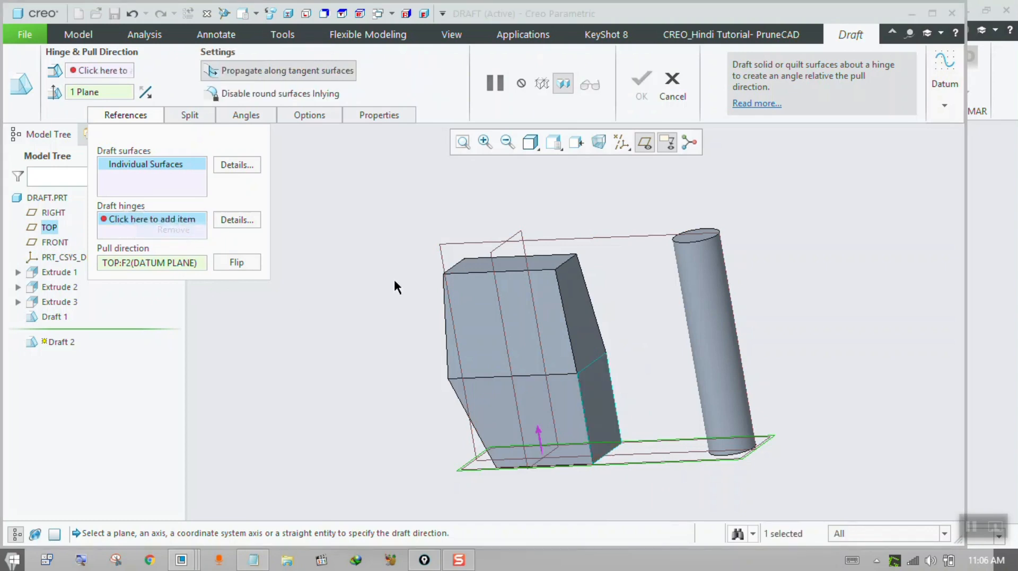
pyautogui.click(584, 422)
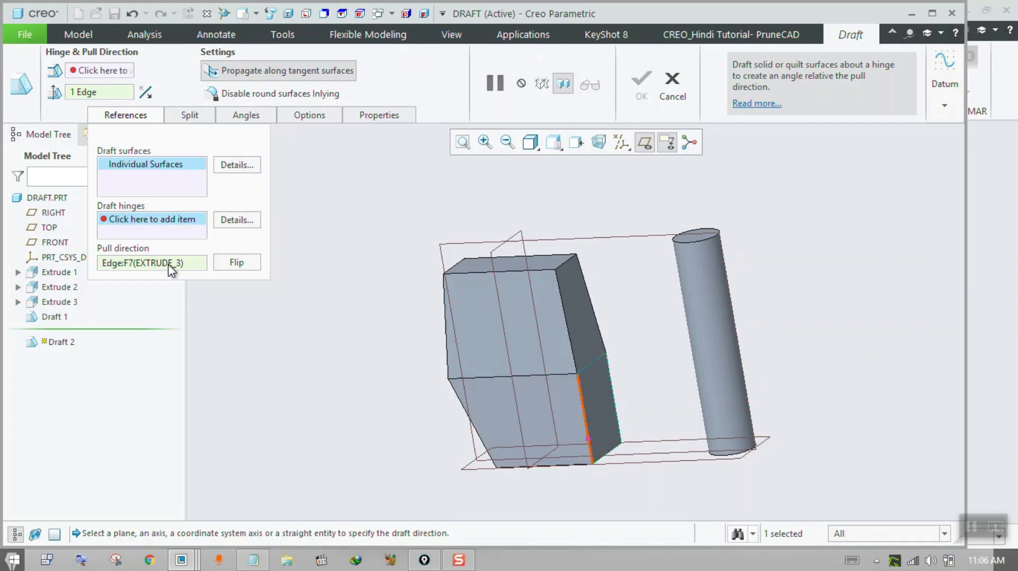
pyautogui.click(163, 219)
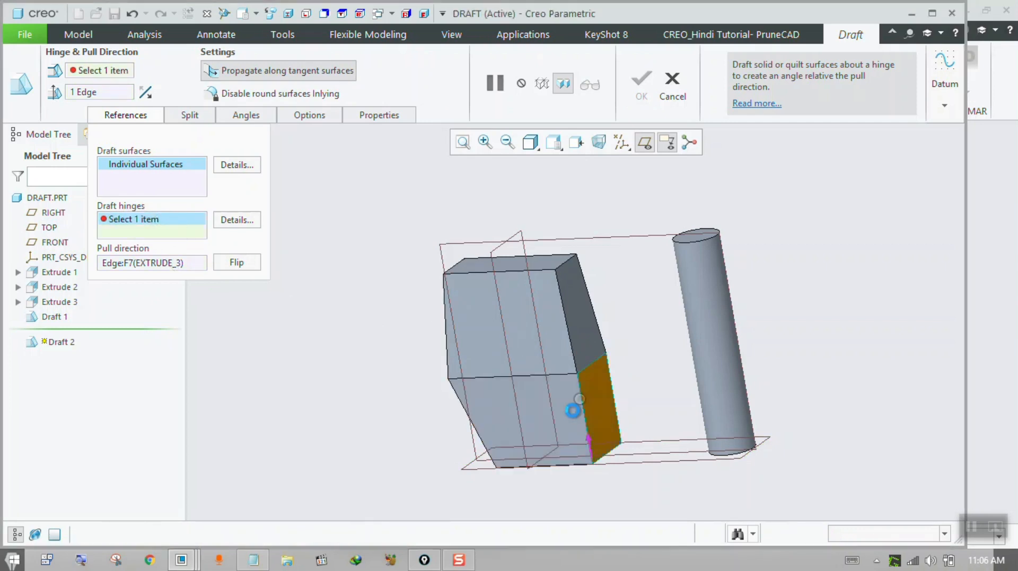
pyautogui.click(580, 411)
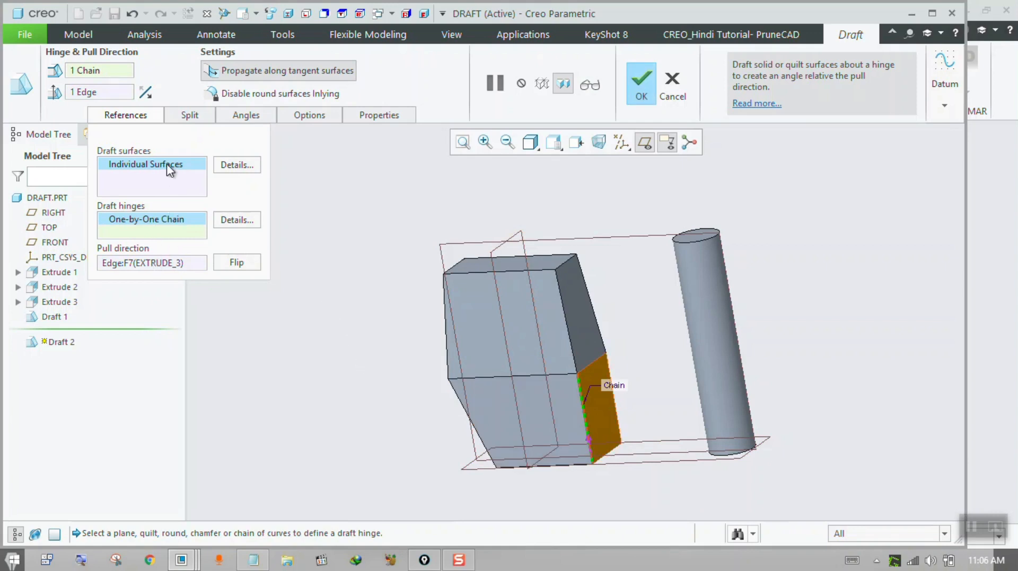
# Replace the draft's pull direction with the block's broad lower front face
pyautogui.moveTo(530, 340); pyautogui.dragTo(570, 374, button='middle')
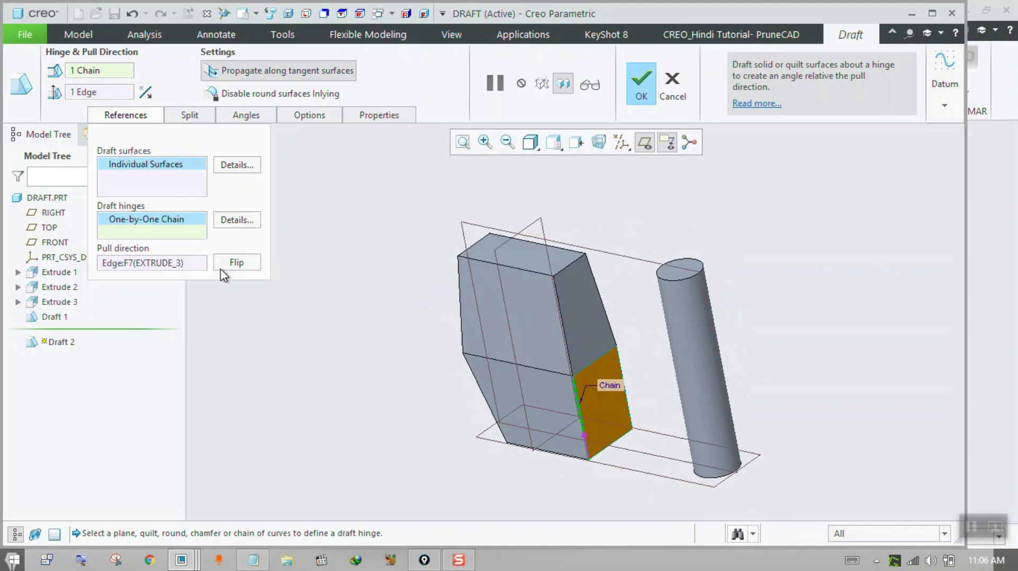
pyautogui.rightClick(154, 261)
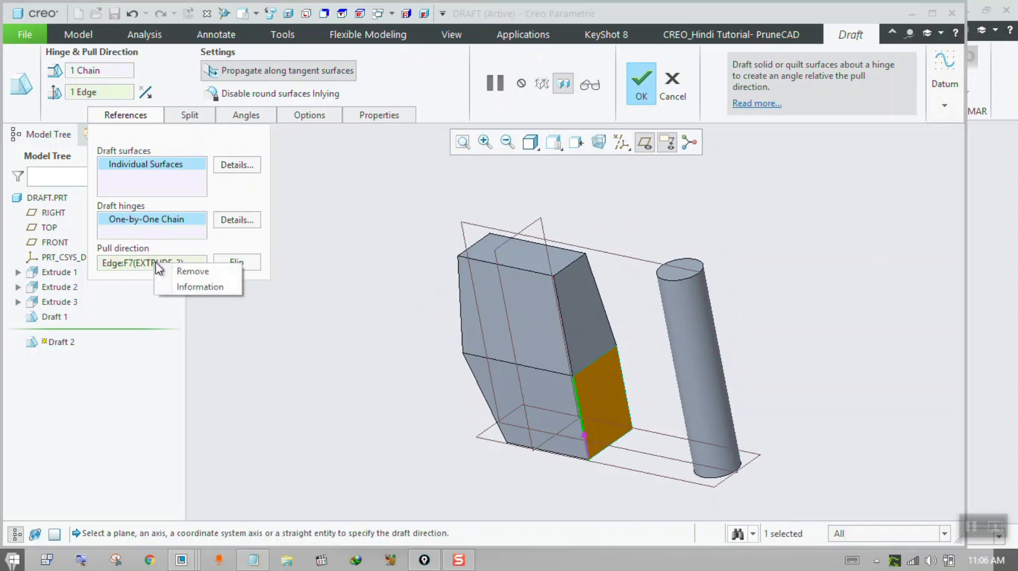
pyautogui.click(192, 272)
pyautogui.click(534, 433)
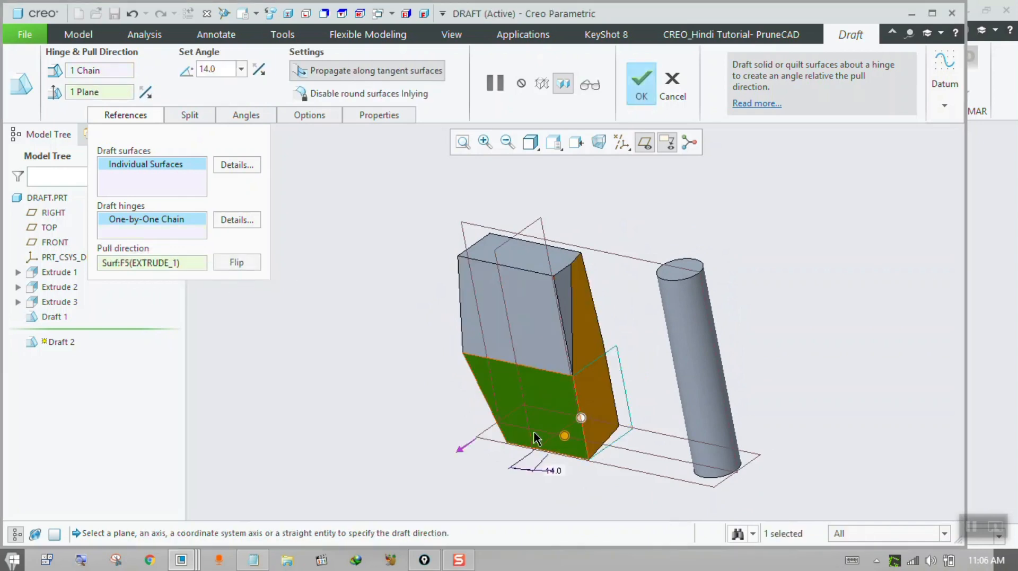
# Set the draft angle to 9, then cancel the second draft
pyautogui.moveTo(642, 372); pyautogui.dragTo(554, 405, button='middle')
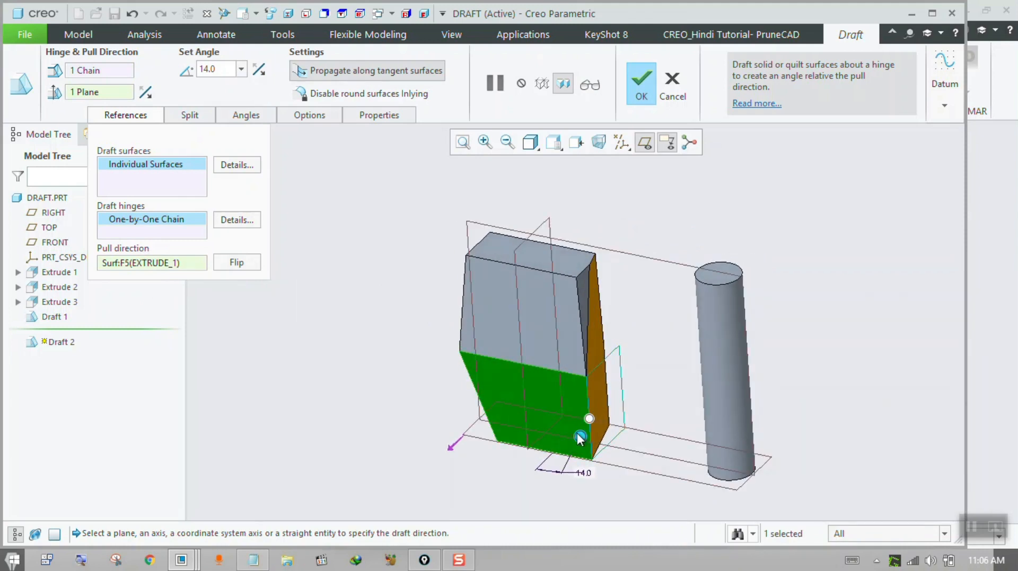
pyautogui.moveTo(580, 438); pyautogui.dragTo(570, 431)
pyautogui.moveTo(569, 431); pyautogui.dragTo(689, 390, button='middle')
pyautogui.moveTo(563, 400)
pyautogui.mouseDown()
pyautogui.moveTo(577, 403)
pyautogui.moveTo(568, 402)
pyautogui.mouseUp()
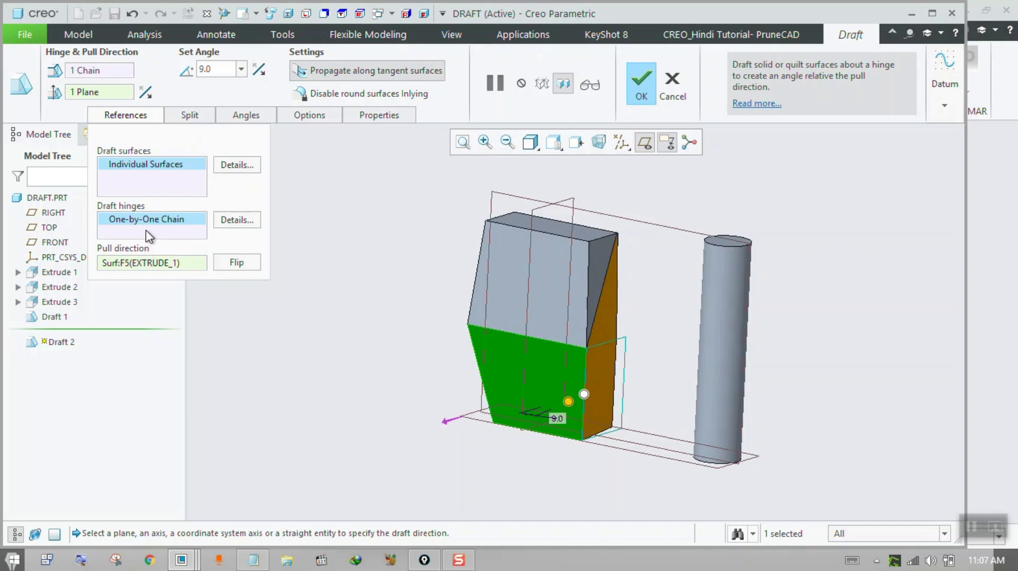
pyautogui.click(664, 88)
# Delete the Draft 1 feature from the part
pyautogui.click(512, 309)
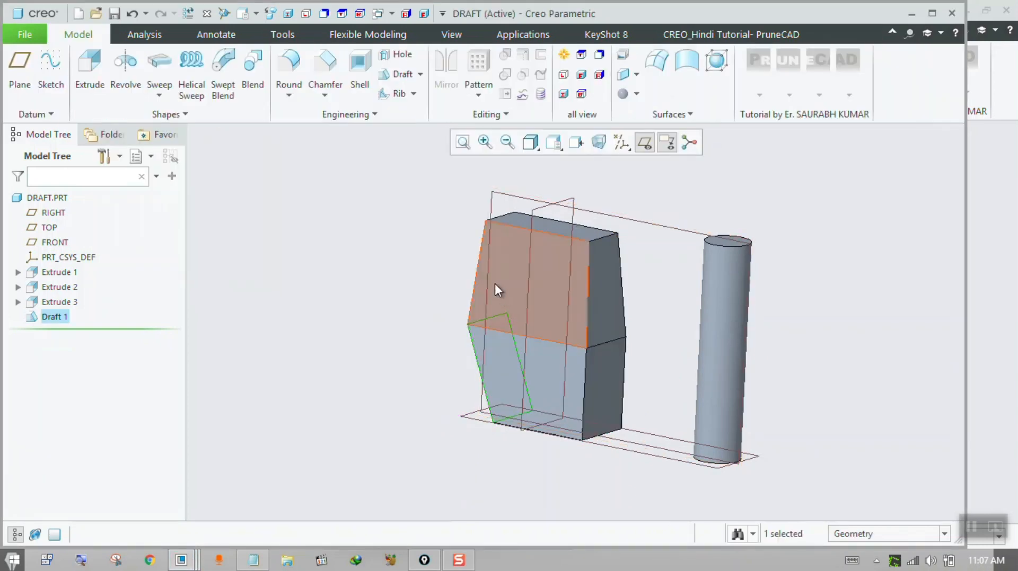
pyautogui.moveTo(494, 290); pyautogui.dragTo(496, 291, button='middle')
pyautogui.moveTo(565, 317); pyautogui.dragTo(623, 317, button='middle')
pyautogui.rightClick(57, 318)
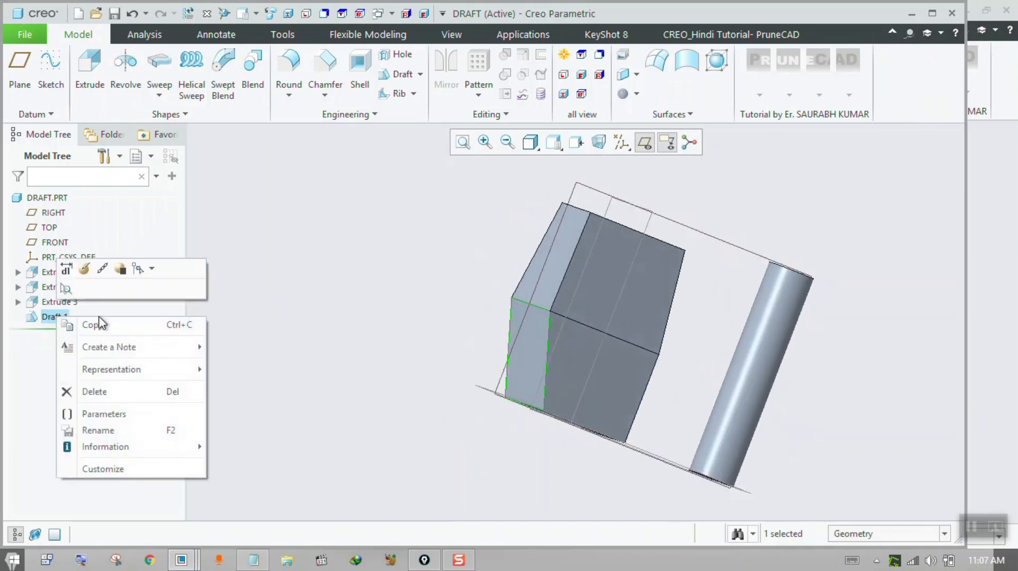
pyautogui.click(102, 327)
pyautogui.click(449, 304)
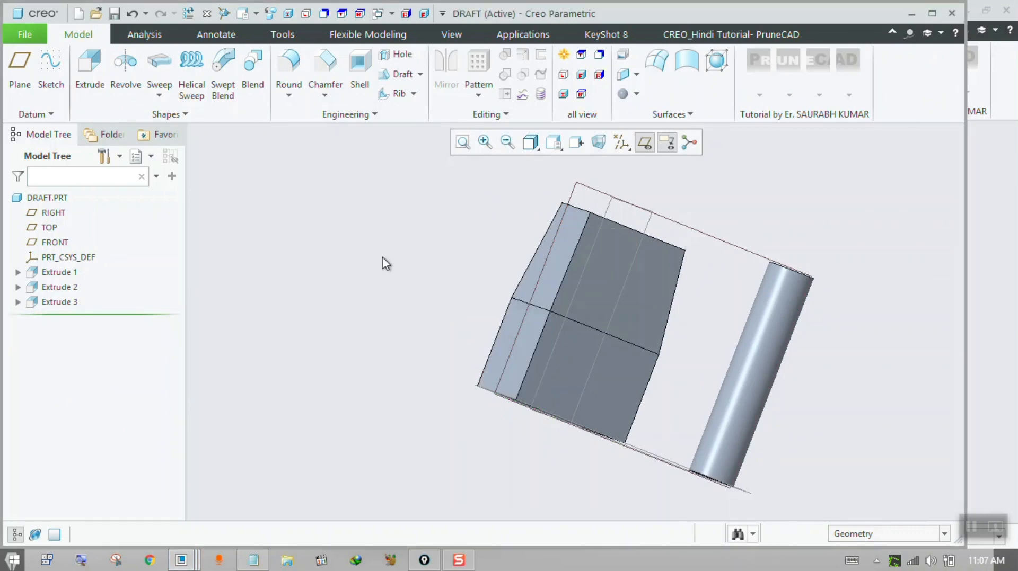
# Start a new draft with the block's broad lower face as the draft surface
pyautogui.click(398, 75)
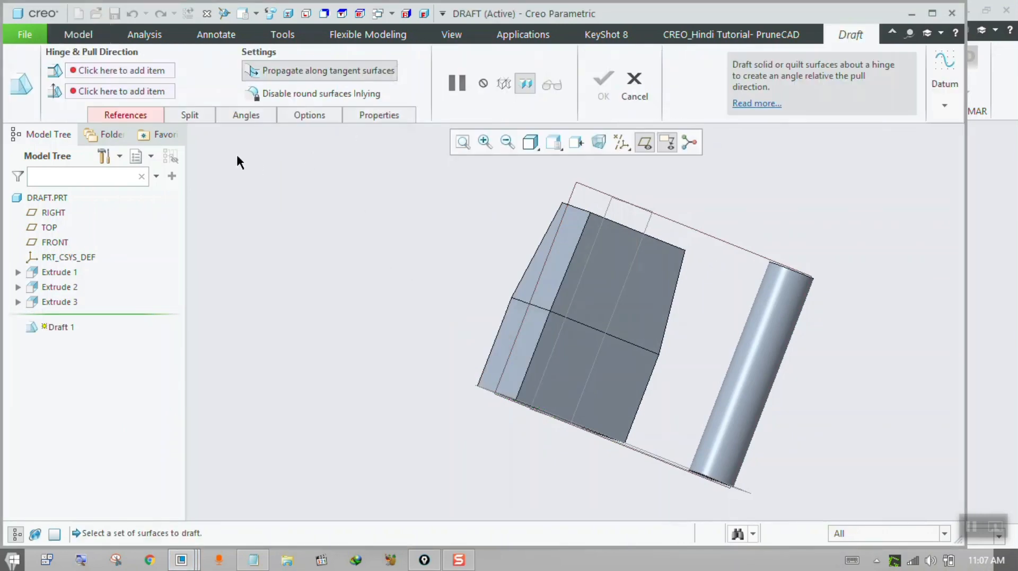
pyautogui.moveTo(461, 265)
pyautogui.mouseDown(button='middle')
pyautogui.moveTo(358, 255)
pyautogui.moveTo(323, 239)
pyautogui.mouseUp(button='middle')
pyautogui.click(126, 115)
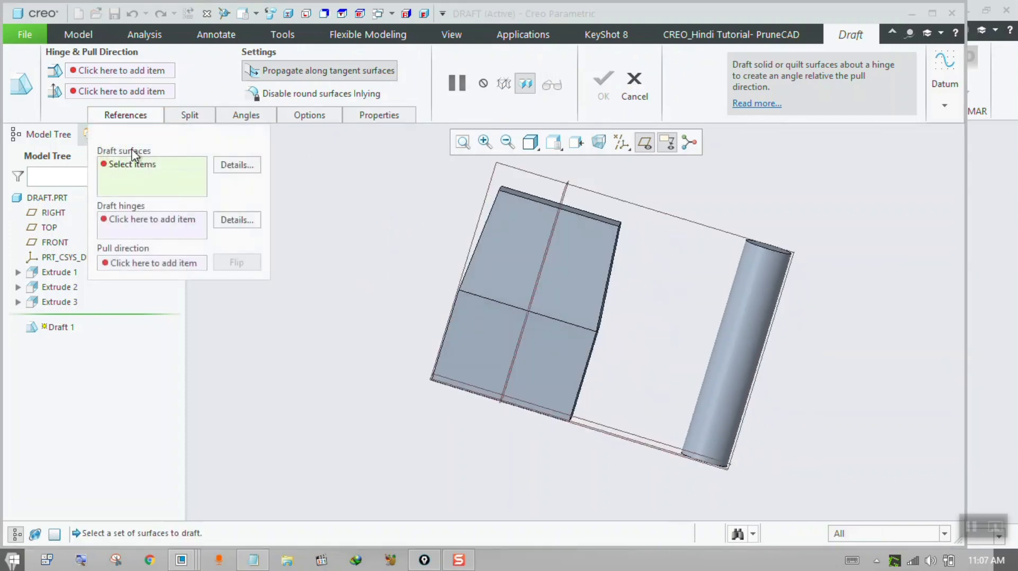
pyautogui.click(480, 321)
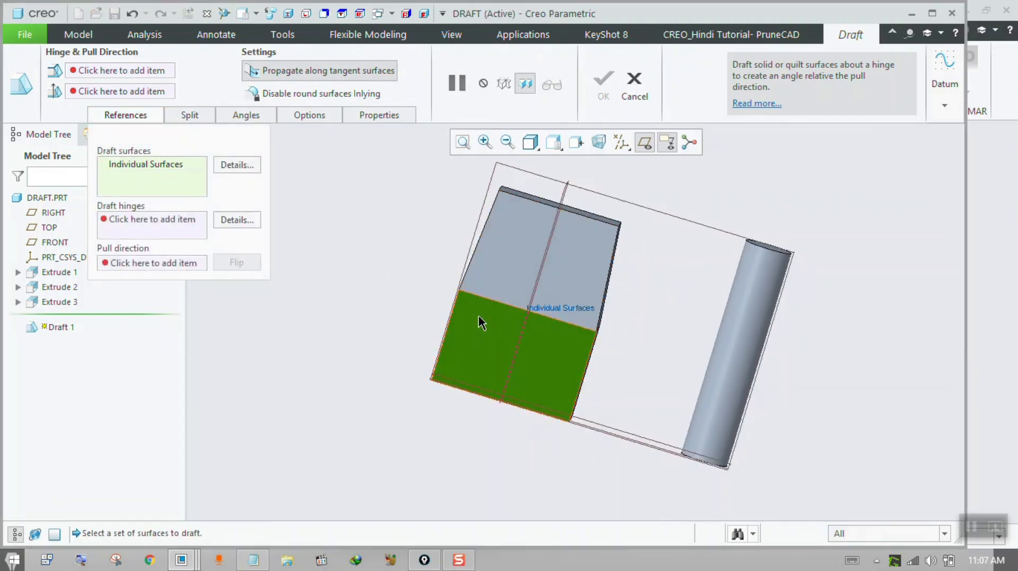
# Add the block's broad upper face to the draft surfaces and use the shared edge between both faces as the draft hinge
pyautogui.keyDown('ctrl'); pyautogui.click(524, 261); pyautogui.keyUp('ctrl')
pyautogui.moveTo(524, 265)
pyautogui.mouseDown(button='middle')
pyautogui.moveTo(527, 279)
pyautogui.moveTo(495, 277)
pyautogui.moveTo(513, 276)
pyautogui.mouseUp(button='middle')
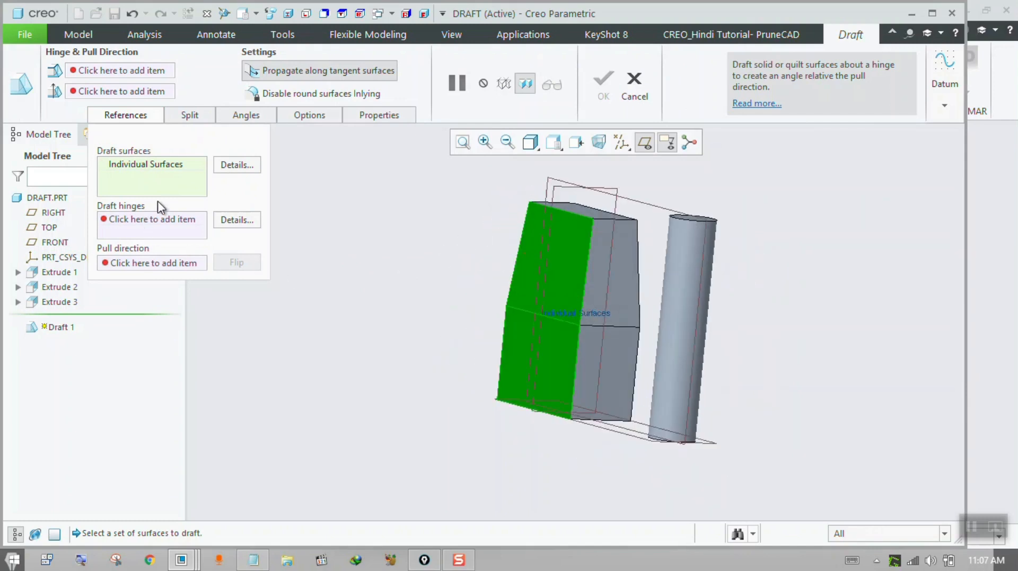
pyautogui.click(147, 225)
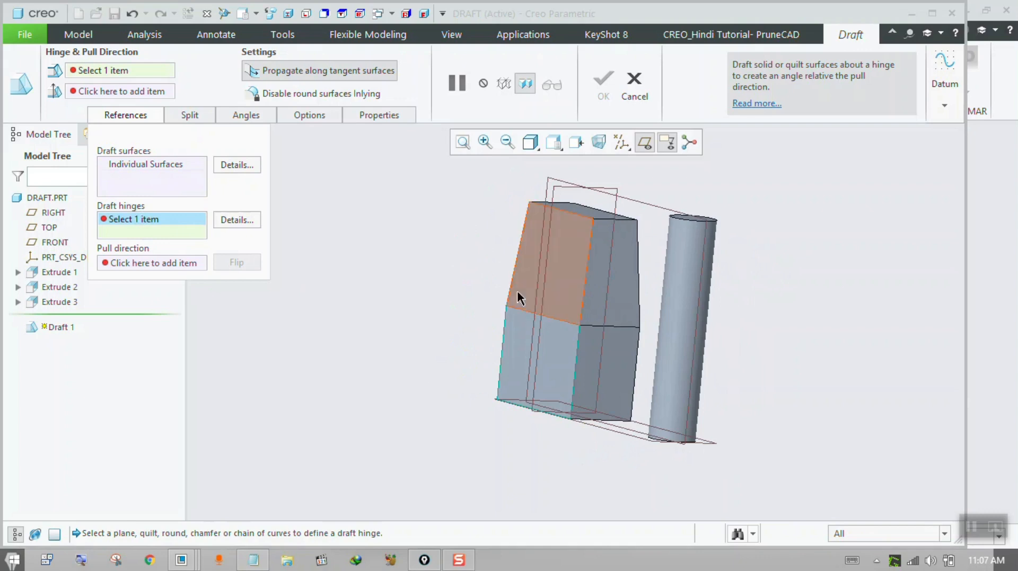
pyautogui.click(520, 309)
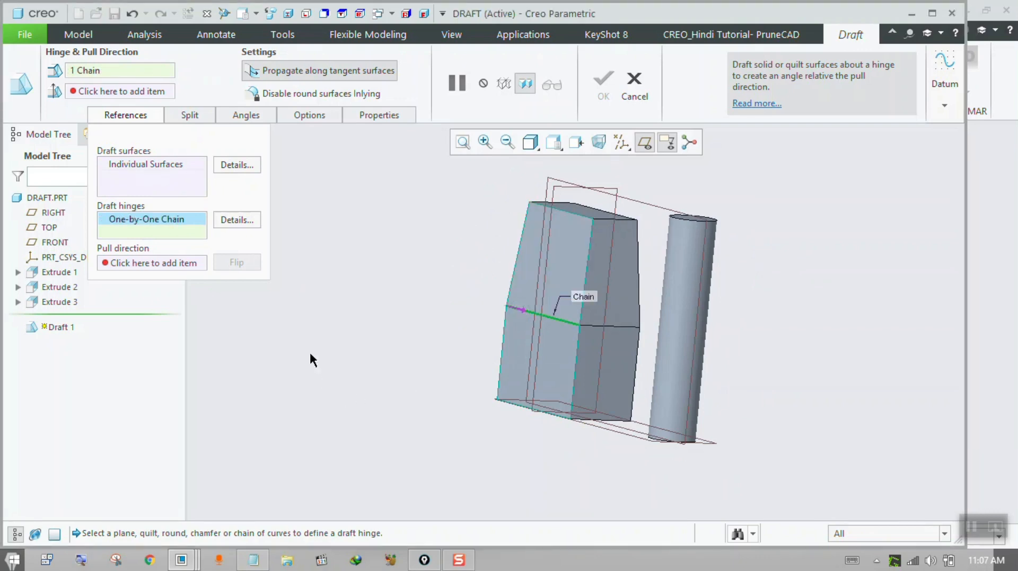
# Use the TOP datum plane as the pull direction and set the draft angle to 22
pyautogui.click(161, 265)
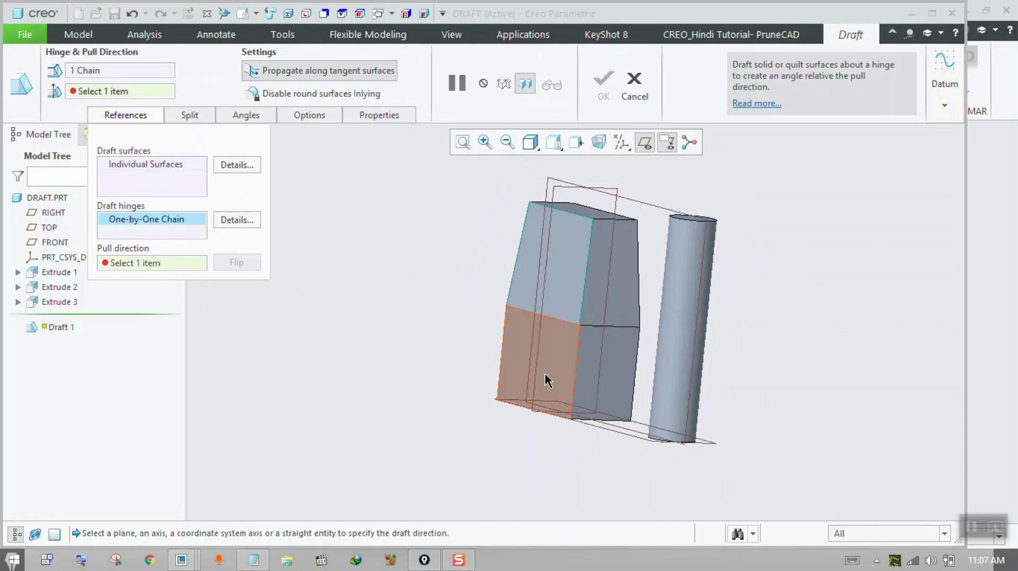
pyautogui.moveTo(572, 454)
pyautogui.mouseDown(button='middle')
pyautogui.moveTo(589, 451)
pyautogui.moveTo(583, 462)
pyautogui.mouseUp(button='middle')
pyautogui.click(590, 442)
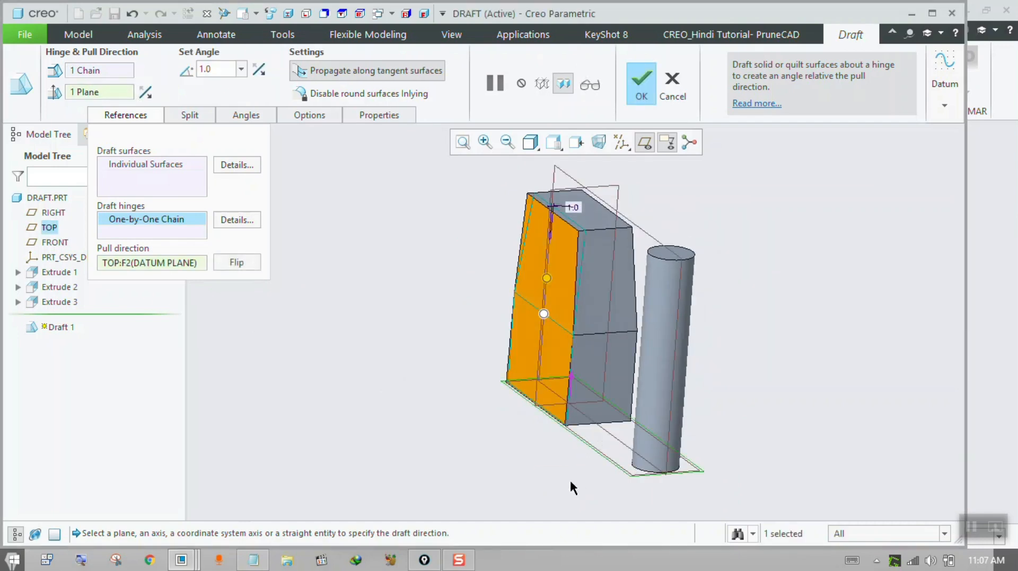
pyautogui.moveTo(547, 278); pyautogui.dragTo(493, 306)
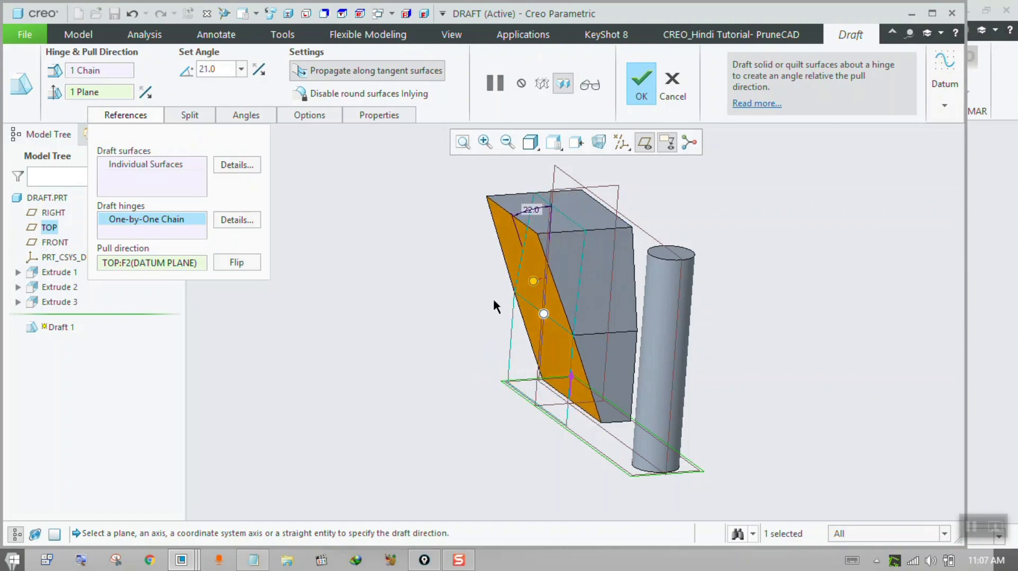
# Split the block's draft by the draft hinge, with its sides drafted independently
pyautogui.click(191, 115)
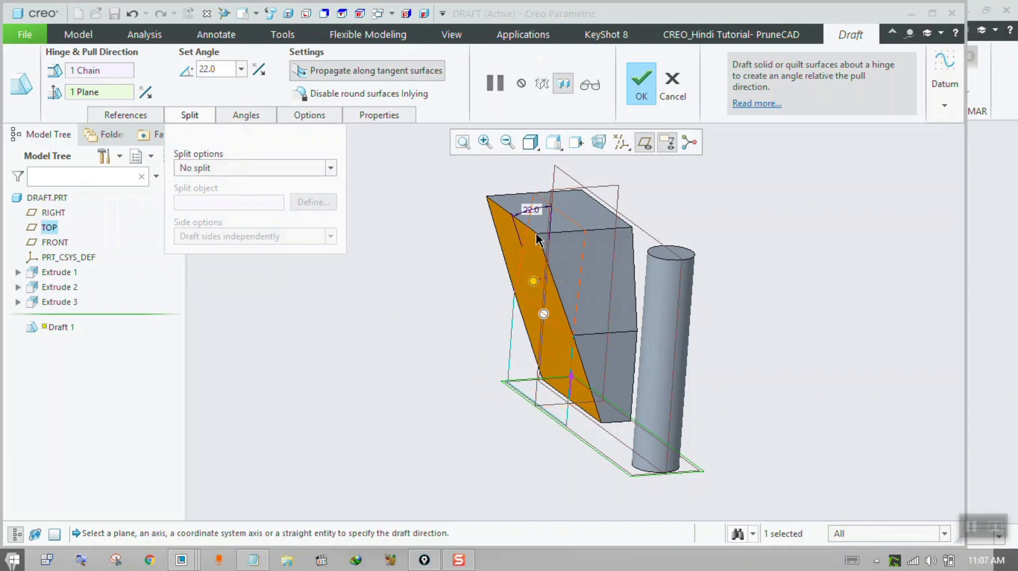
pyautogui.click(239, 167)
pyautogui.click(232, 196)
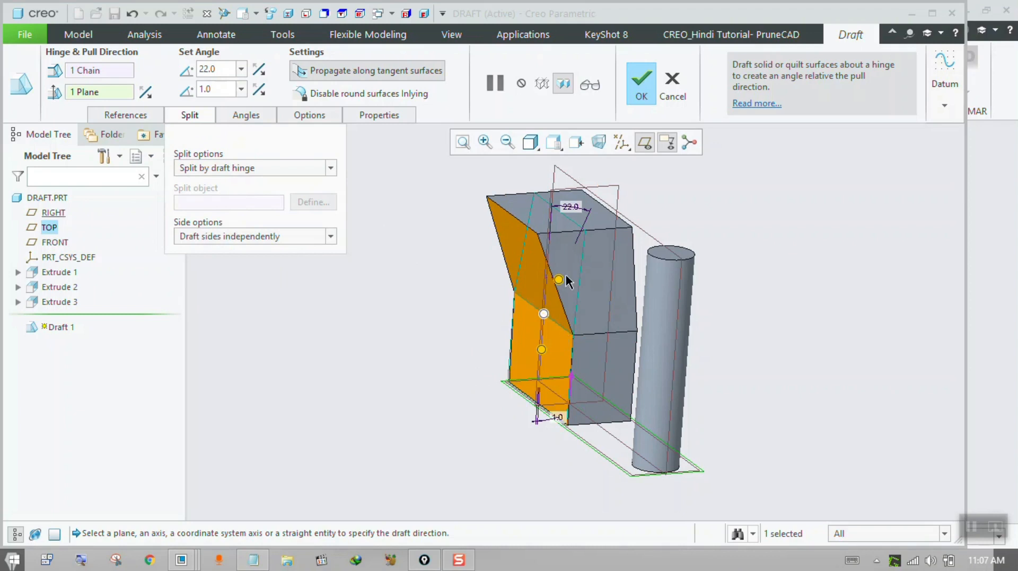
# Set the split draft's upper angle to 51 and its lower angle to 54, and complete the draft
pyautogui.moveTo(561, 279); pyautogui.dragTo(599, 274)
pyautogui.moveTo(541, 349); pyautogui.dragTo(514, 338)
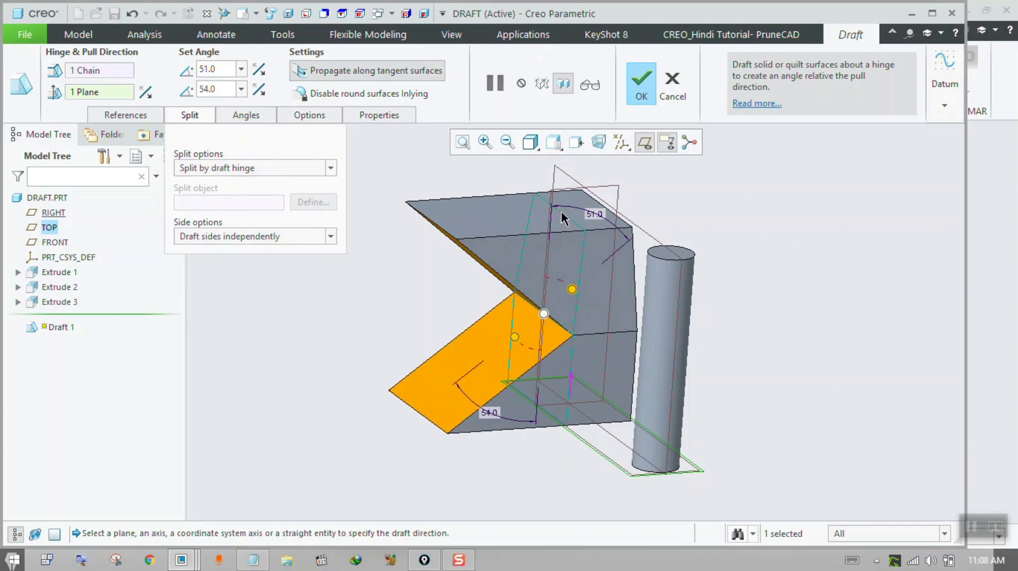
pyautogui.click(641, 88)
pyautogui.moveTo(357, 347); pyautogui.dragTo(452, 341, button='middle')
pyautogui.moveTo(586, 280)
pyautogui.mouseDown(button='middle')
pyautogui.moveTo(595, 282)
pyautogui.moveTo(572, 280)
pyautogui.mouseUp(button='middle')
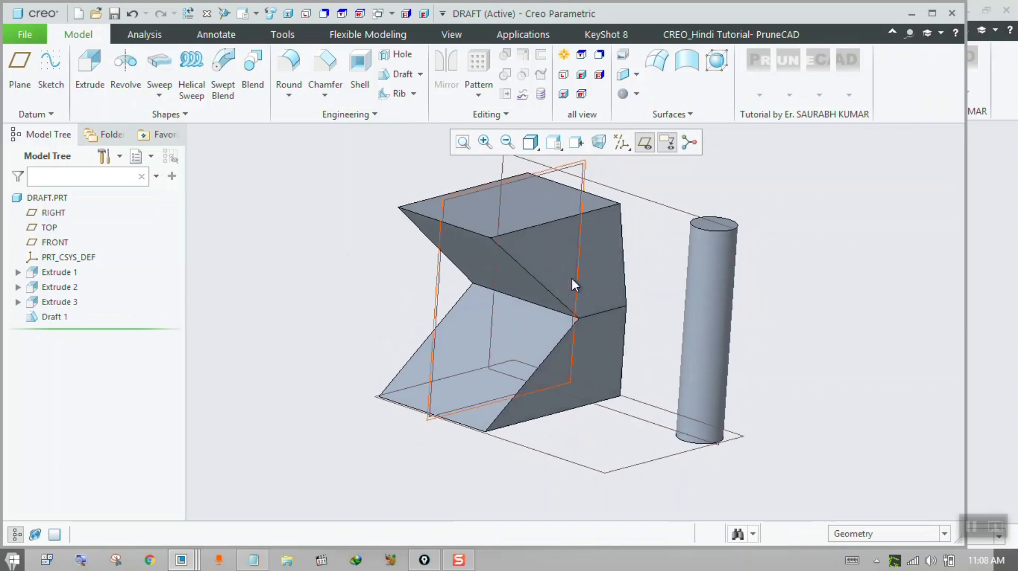
# Start a new draft on the cylinder's side surface, with its top circular edge as the draft hinge
pyautogui.click(397, 74)
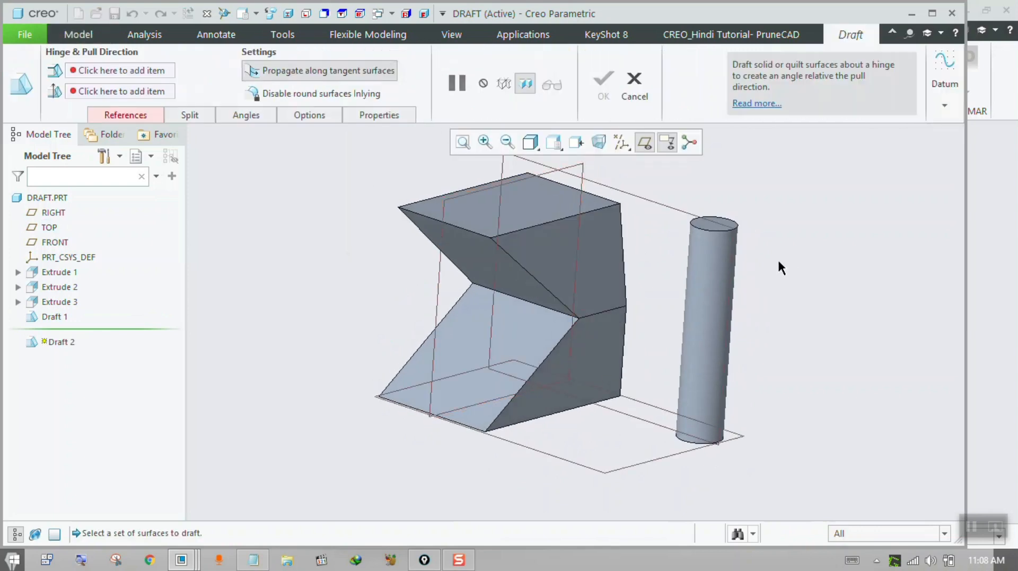
pyautogui.click(705, 272)
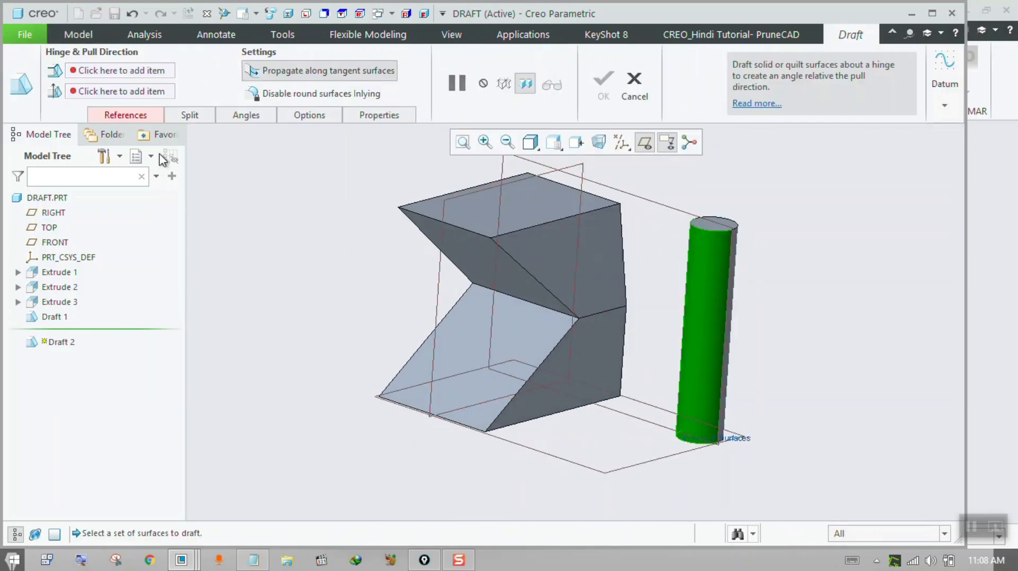
pyautogui.click(116, 114)
pyautogui.click(159, 174)
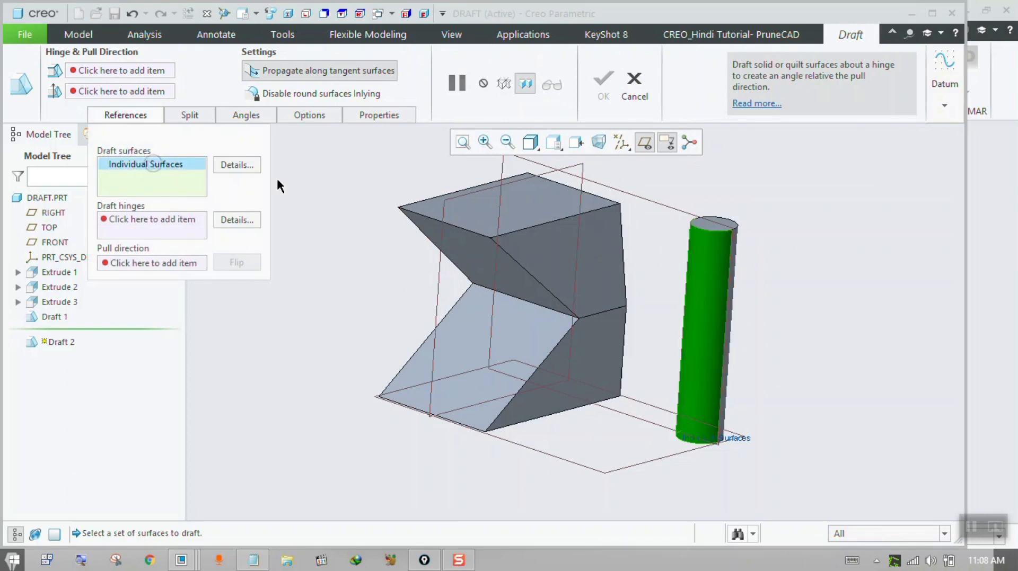
pyautogui.click(141, 222)
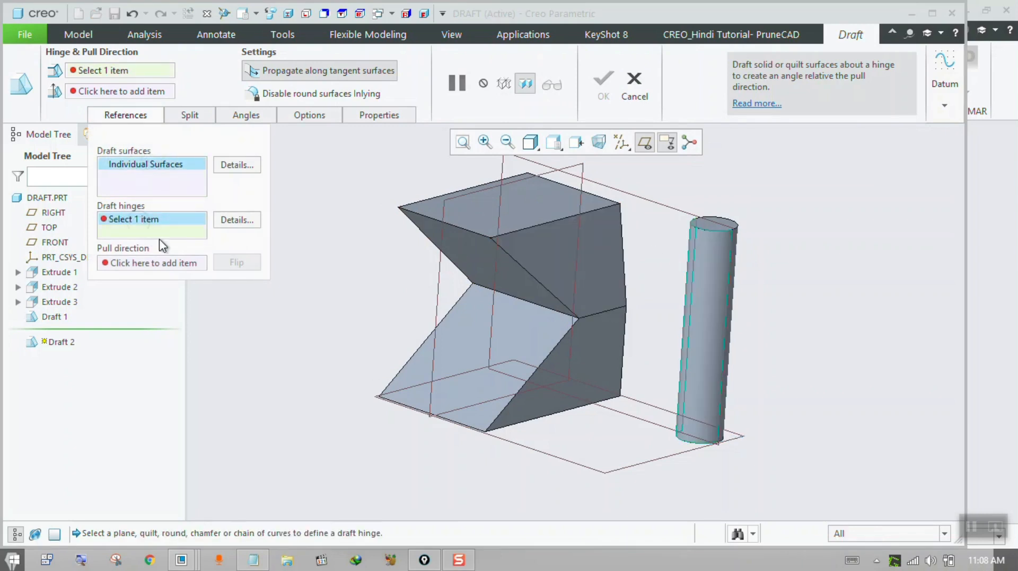
pyautogui.click(704, 230)
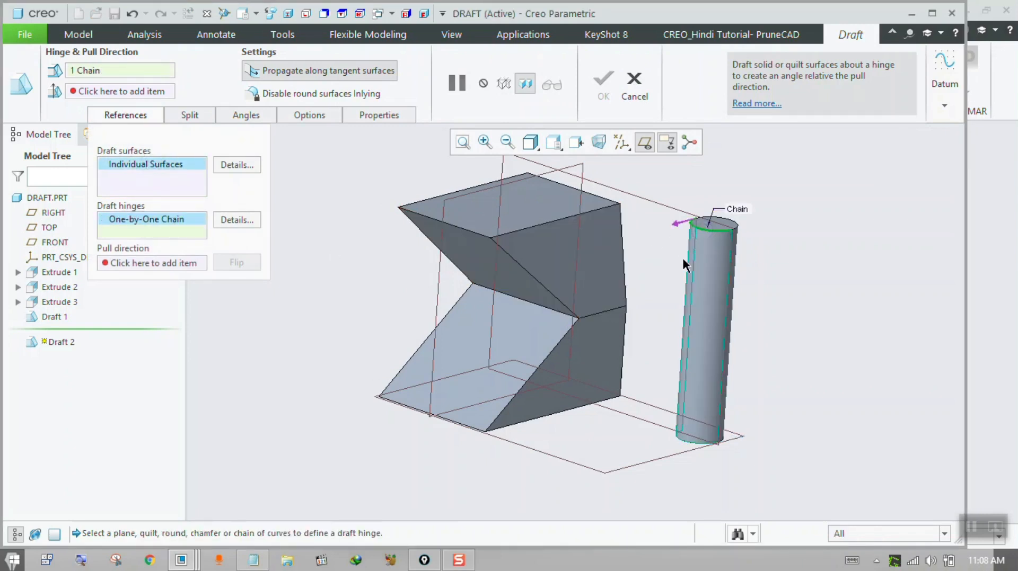
# Use the TOP datum plane as the cylinder draft's pull direction and set the draft angle to 18
pyautogui.click(192, 263)
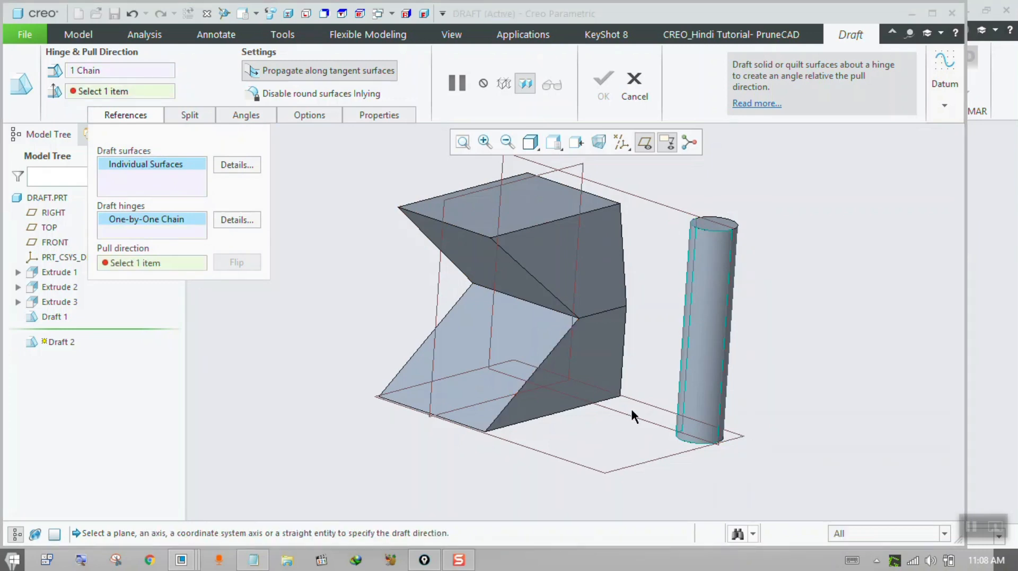
pyautogui.click(615, 466)
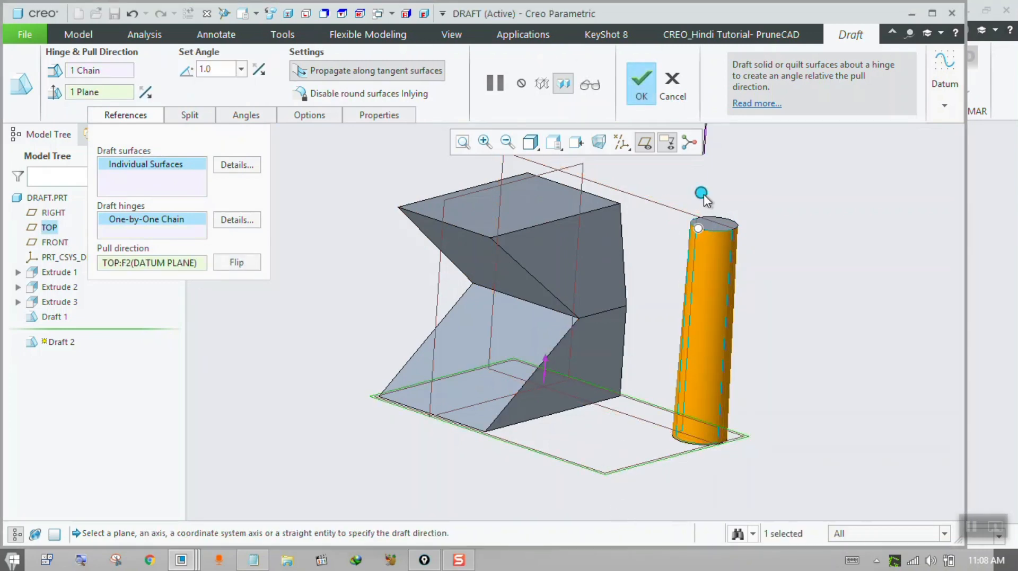
pyautogui.moveTo(708, 194); pyautogui.dragTo(713, 200)
pyautogui.moveTo(712, 204); pyautogui.dragTo(741, 242, button='middle')
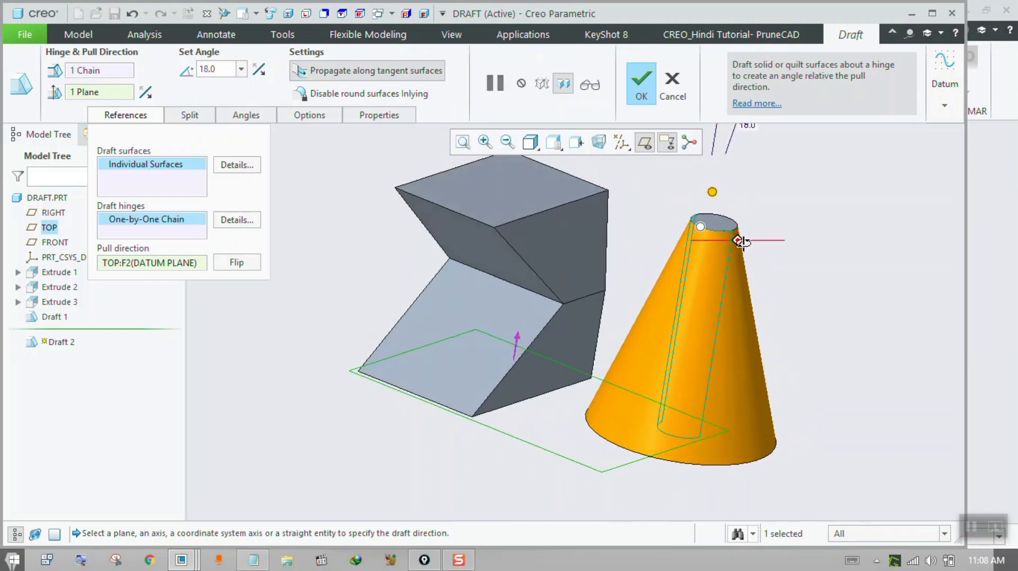
# Choose to split the draft by a split object and start its sketch on the FRONT plane, with RIGHT as the orientation reference
pyautogui.click(194, 119)
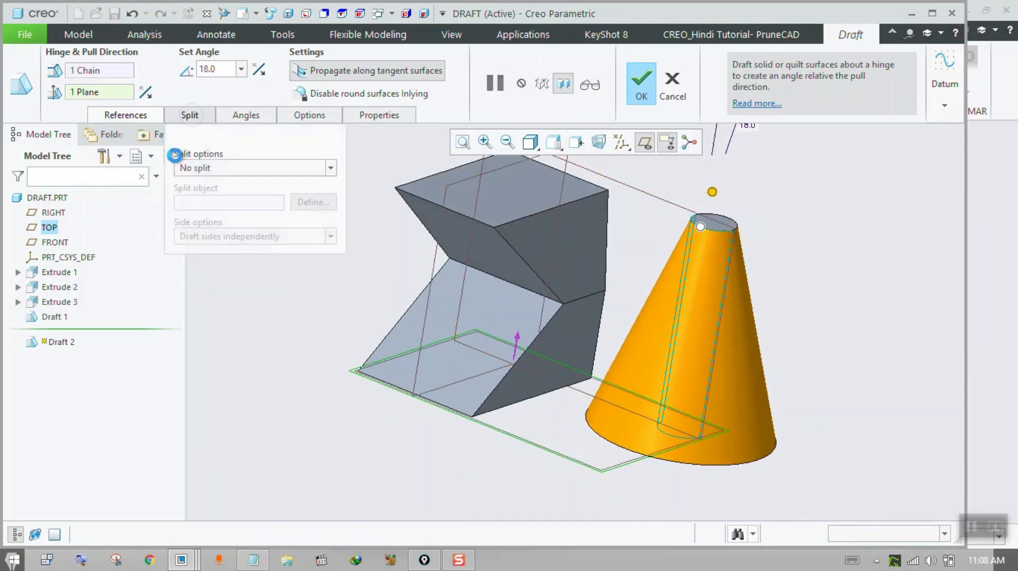
pyautogui.click(215, 169)
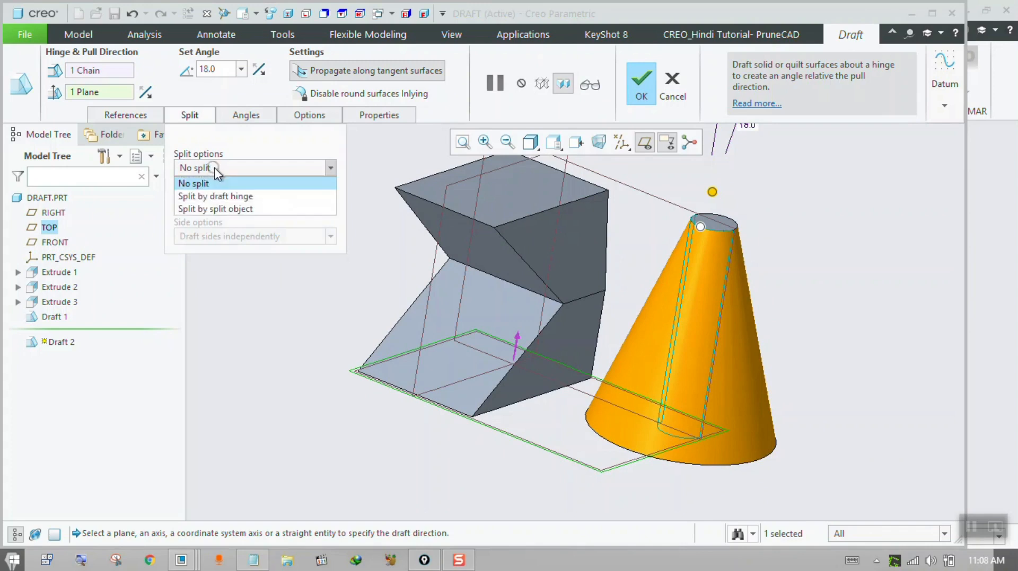
pyautogui.click(221, 210)
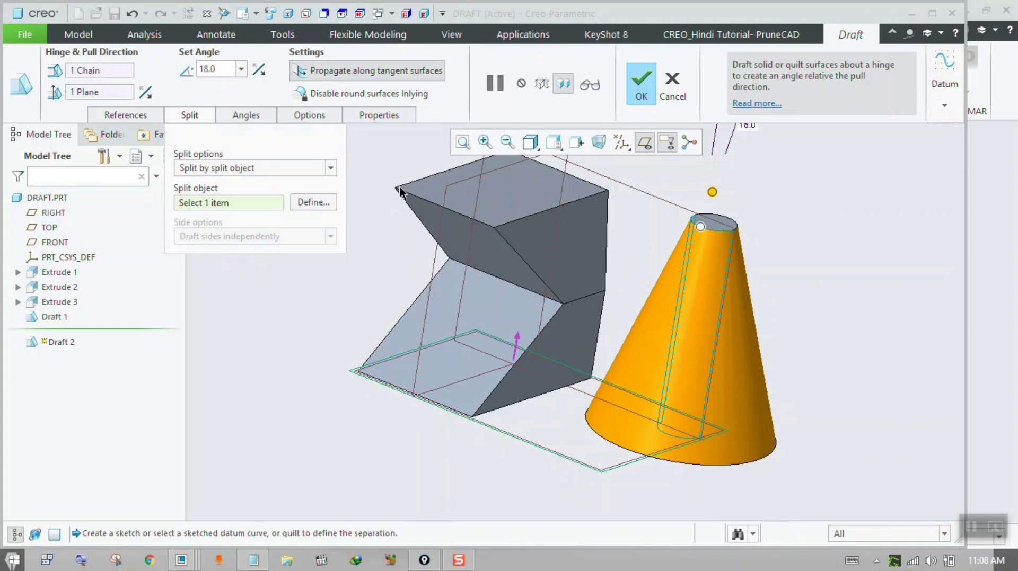
pyautogui.click(313, 203)
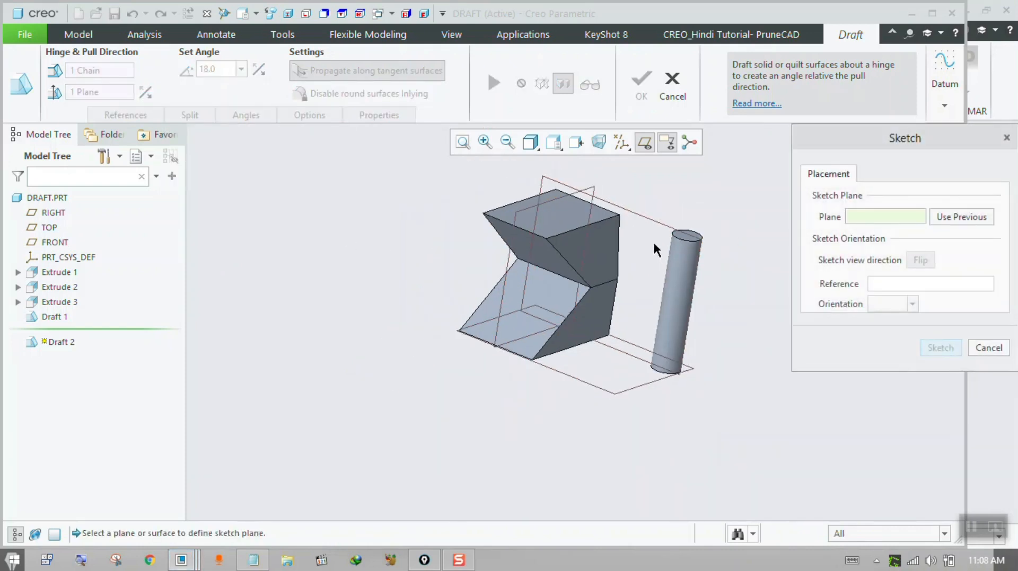
pyautogui.moveTo(653, 240); pyautogui.dragTo(673, 255, button='middle')
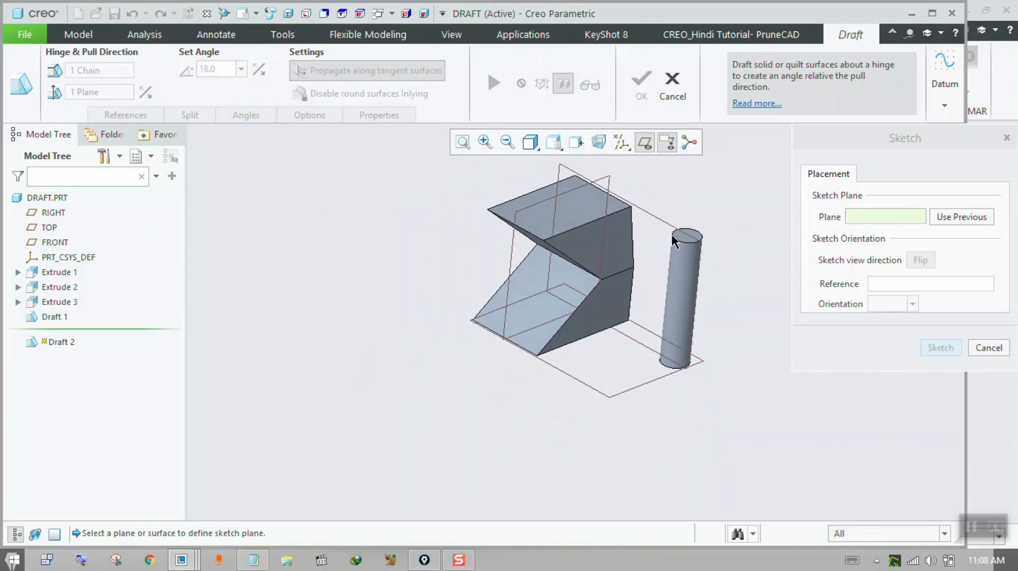
pyautogui.click(664, 220)
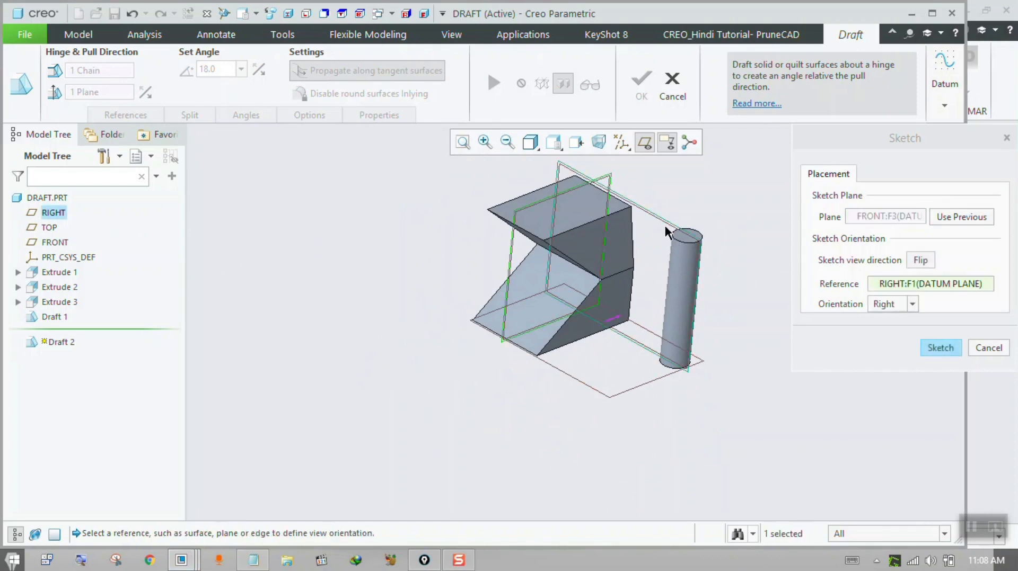
pyautogui.click(940, 348)
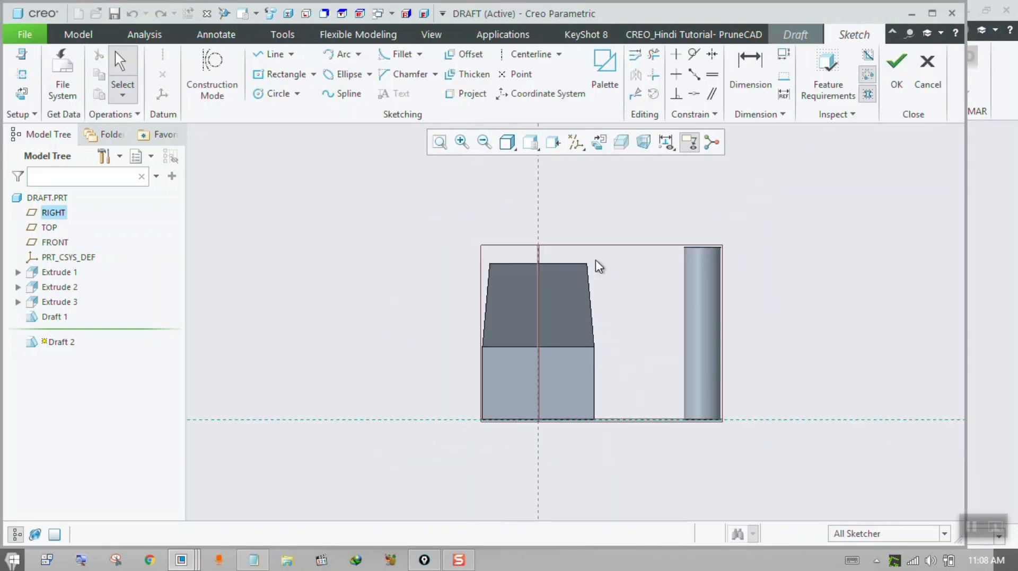
# Sketch a wavy spline across the middle of the cylinder, extending past both sides, and finish the split sketch
pyautogui.click(342, 93)
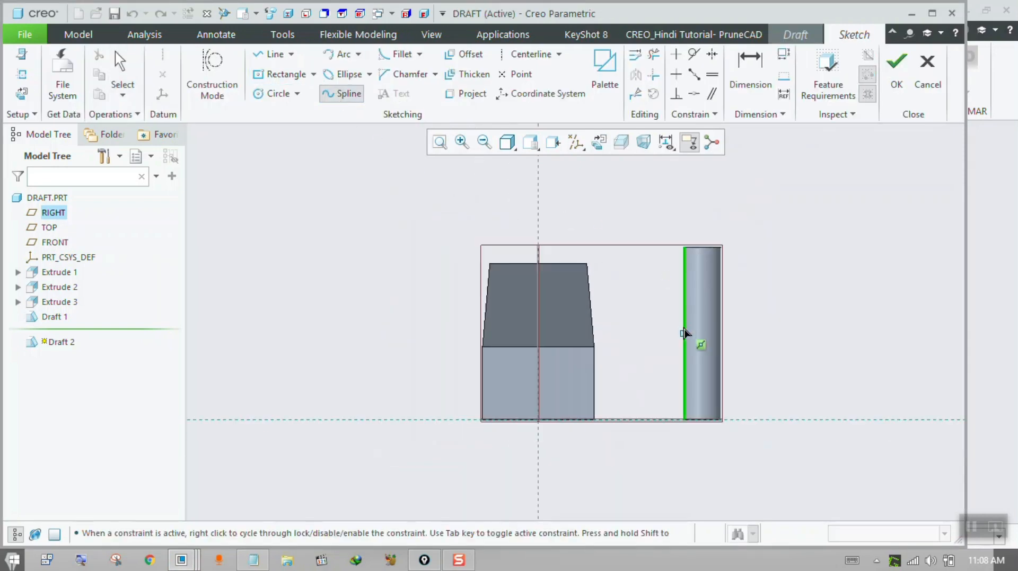
pyautogui.scroll(-5, 688, 347)
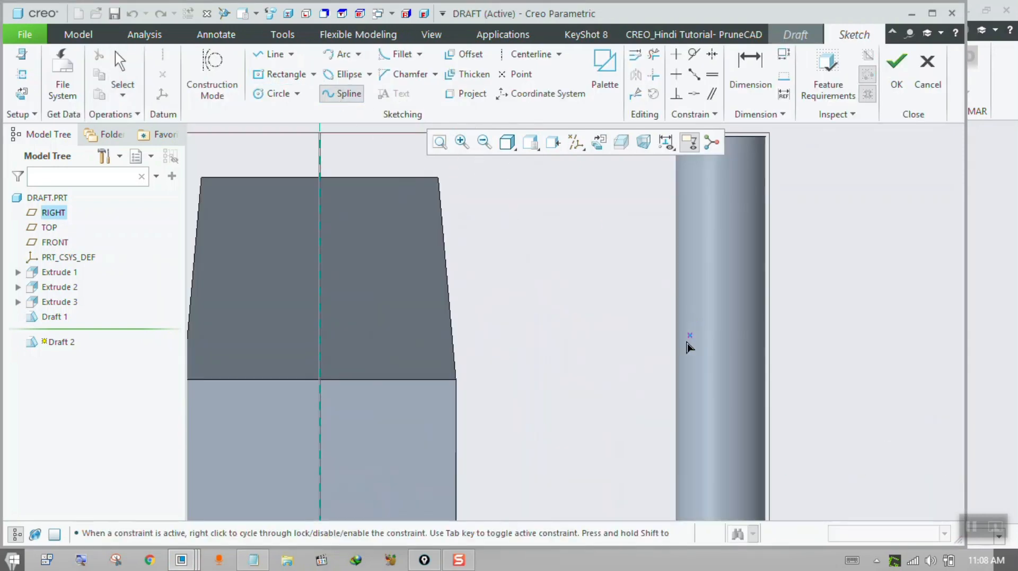
pyautogui.click(699, 307)
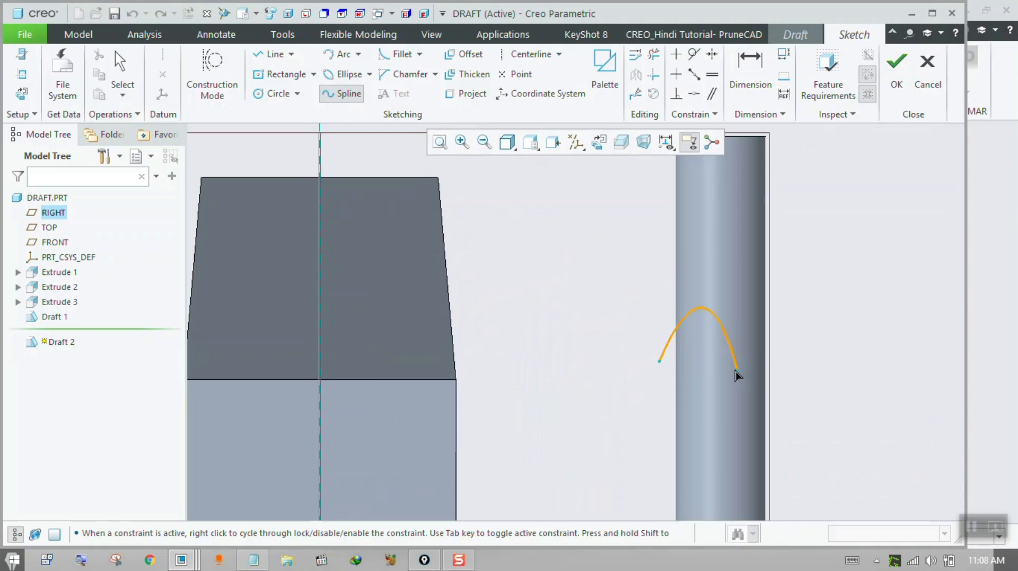
pyautogui.click(737, 371)
pyautogui.click(779, 317)
pyautogui.middleClick(797, 320)
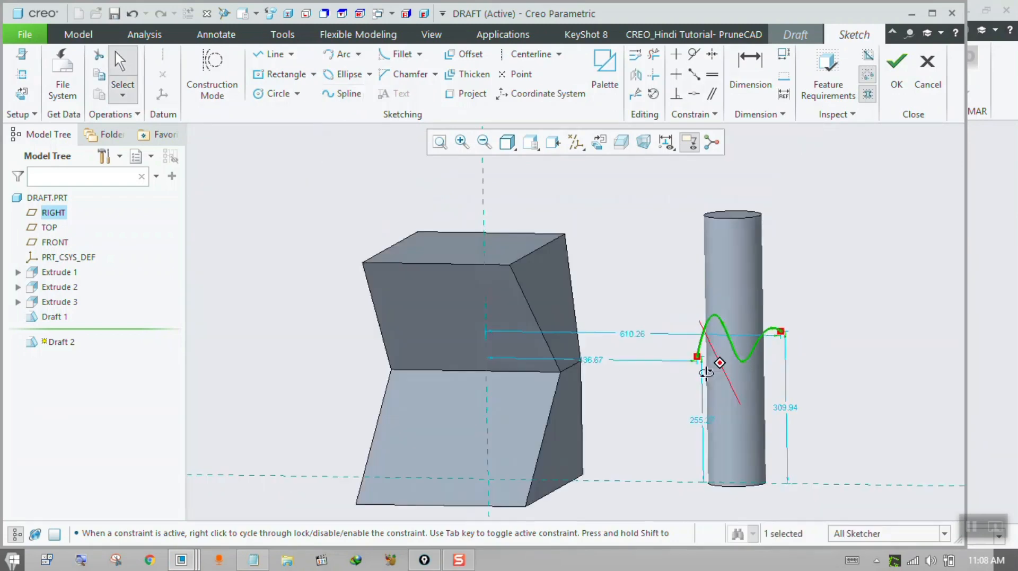
pyautogui.click(896, 74)
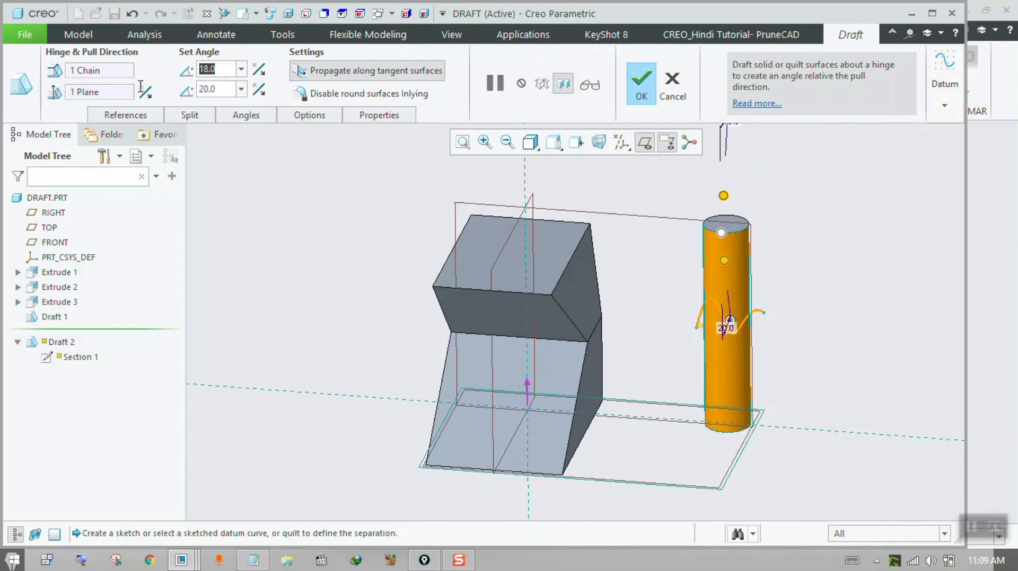
# Set the first angle of the cylinder's split draft to 5
pyautogui.write('5')
pyautogui.press('Return')
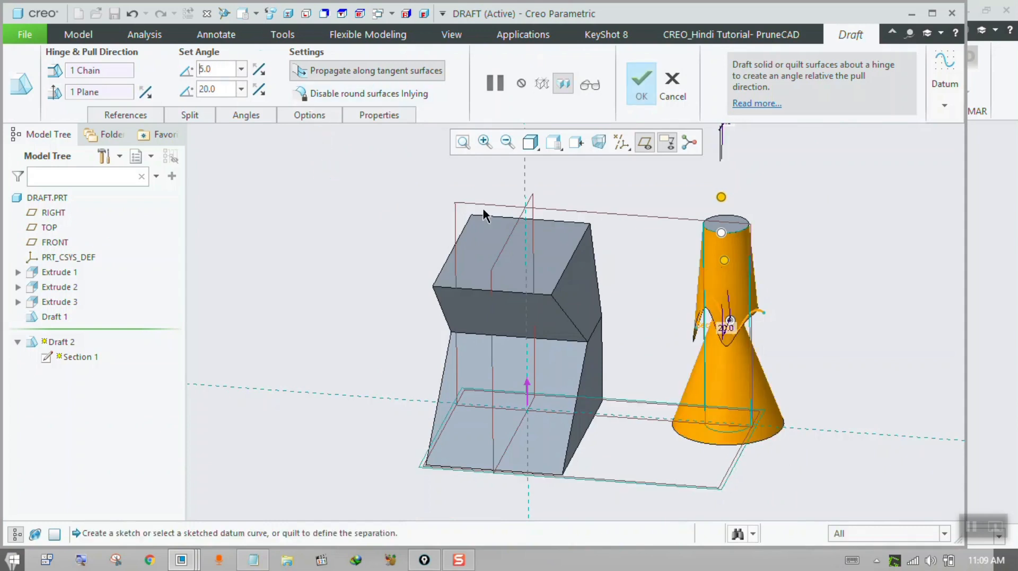
pyautogui.moveTo(782, 307)
pyautogui.mouseDown(button='middle')
pyautogui.moveTo(786, 278)
pyautogui.moveTo(811, 281)
pyautogui.moveTo(767, 288)
pyautogui.moveTo(795, 291)
pyautogui.moveTo(769, 307)
pyautogui.mouseUp(button='middle')
pyautogui.moveTo(775, 311)
pyautogui.mouseDown(button='middle')
pyautogui.moveTo(785, 319)
pyautogui.moveTo(783, 309)
pyautogui.moveTo(776, 320)
pyautogui.mouseUp(button='middle')
pyautogui.scroll(2, 781, 310)
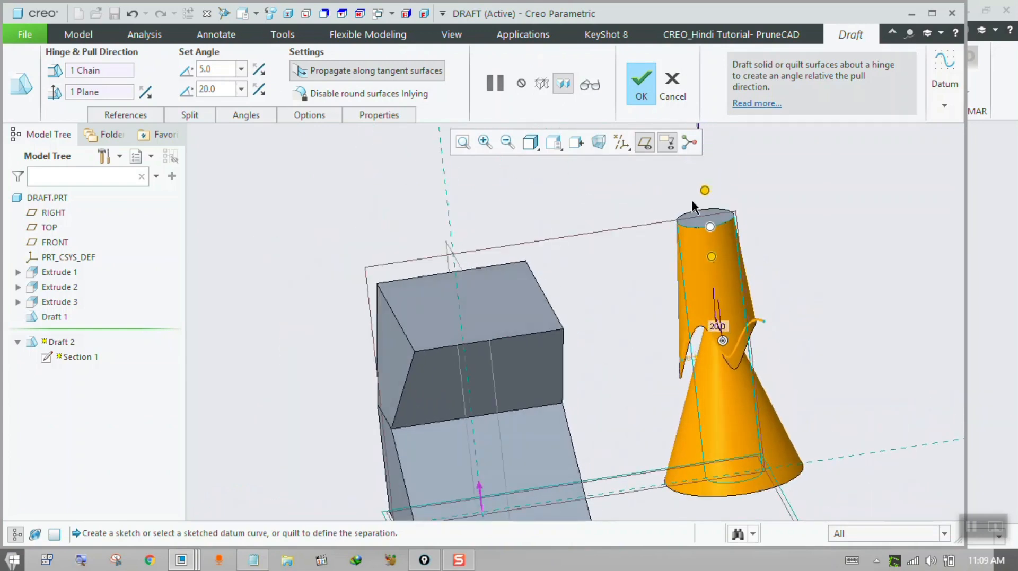
# Turn the first draft side inward, then set the cylinder draft's second angle to 5 and its first angle to 10
pyautogui.moveTo(704, 192)
pyautogui.mouseDown()
pyautogui.moveTo(705, 130)
pyautogui.moveTo(705, 195)
pyautogui.mouseUp()
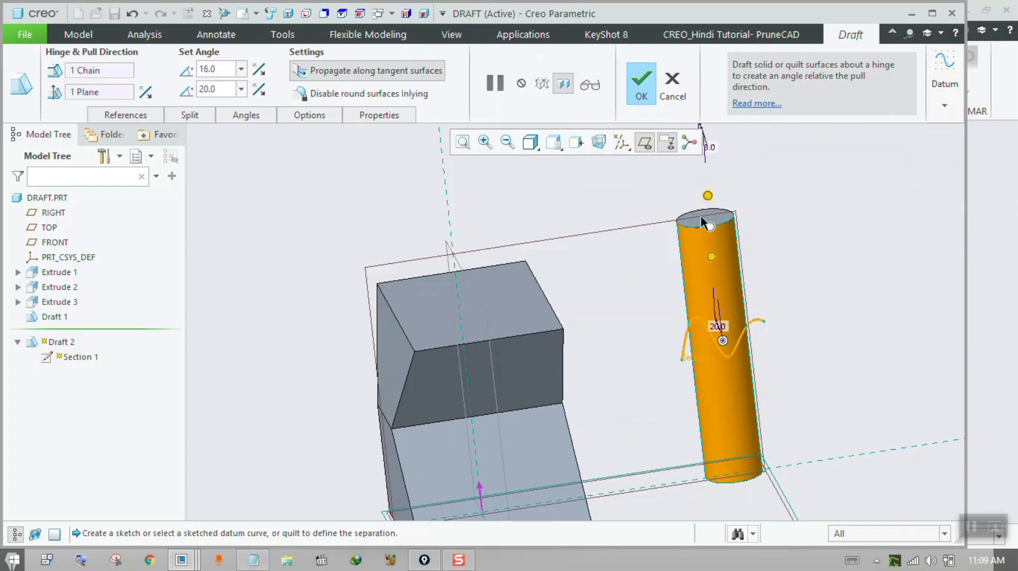
pyautogui.press('Return')
pyautogui.write('5')
pyautogui.press('Return')
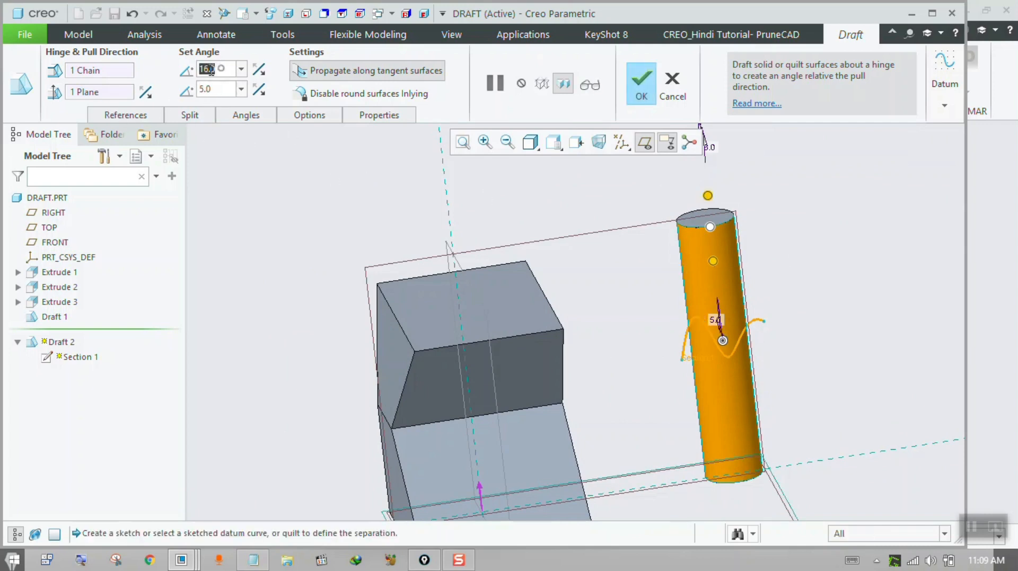
pyautogui.write('10')
pyautogui.press('Return')
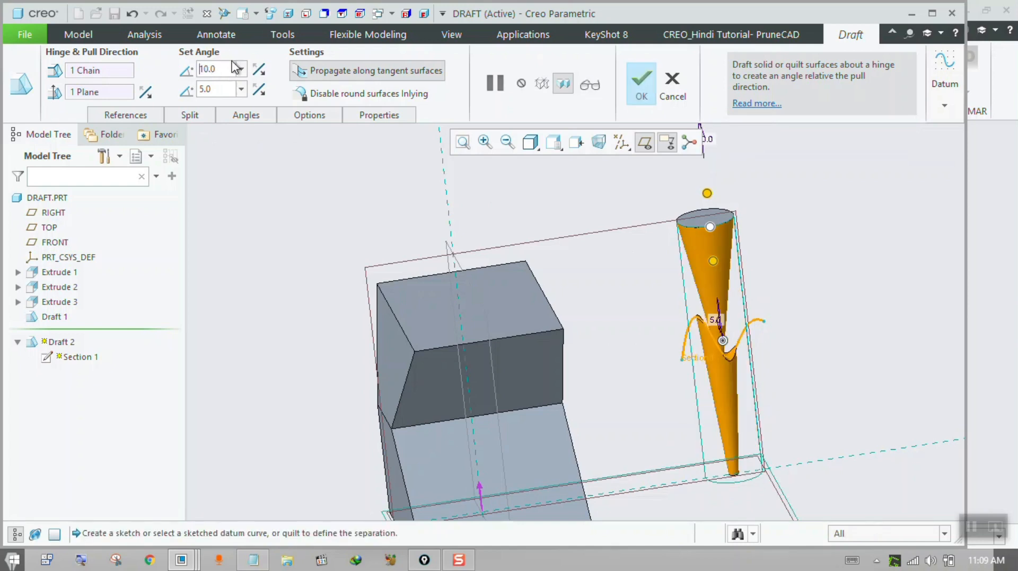
# Reverse both angle directions of the cylinder's split draft and set its first angle to 1
pyautogui.click(259, 91)
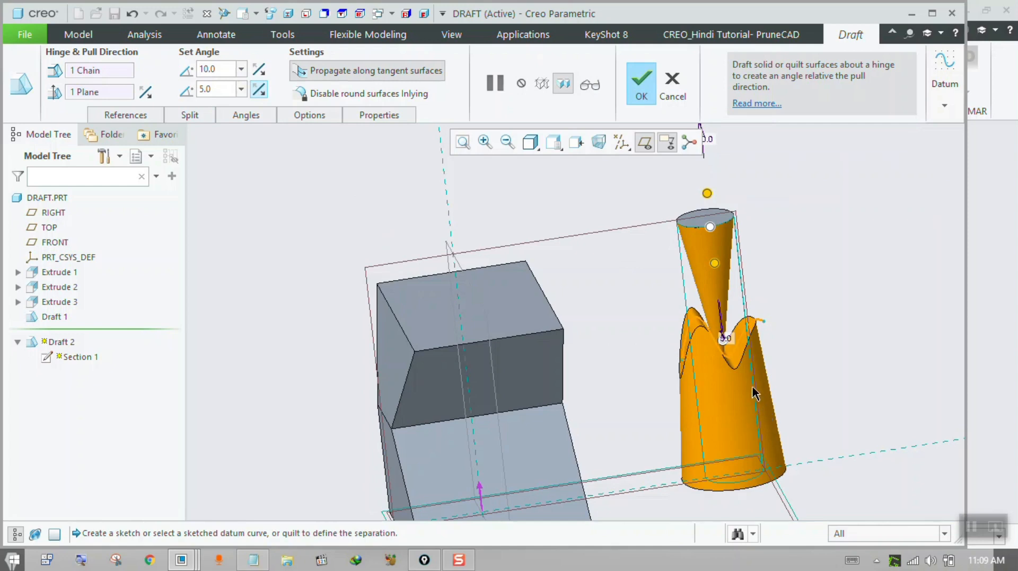
pyautogui.moveTo(754, 395); pyautogui.dragTo(778, 424, button='middle')
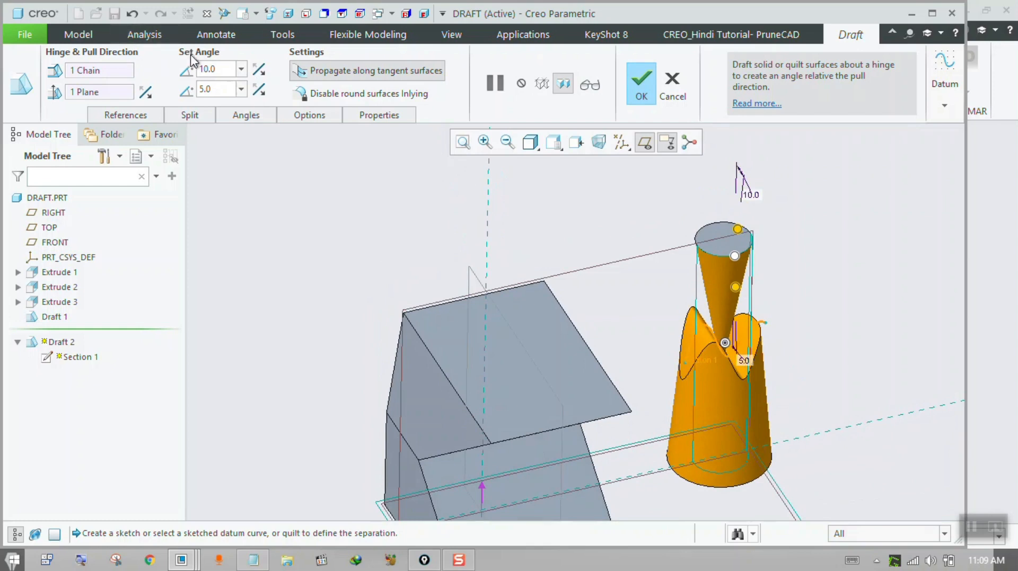
pyautogui.click(261, 69)
pyautogui.doubleClick(229, 72)
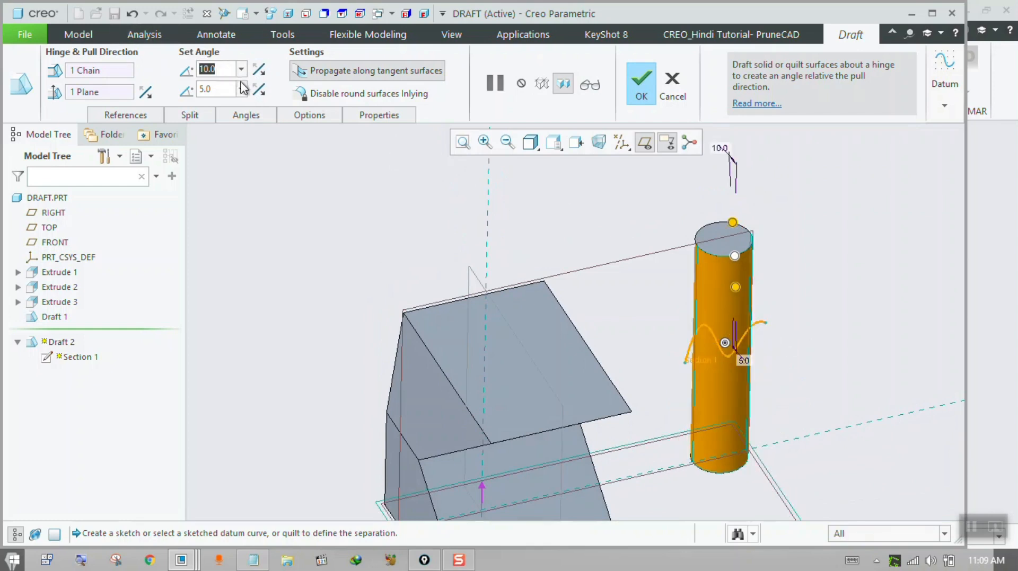
pyautogui.write('1')
pyautogui.press('Return')
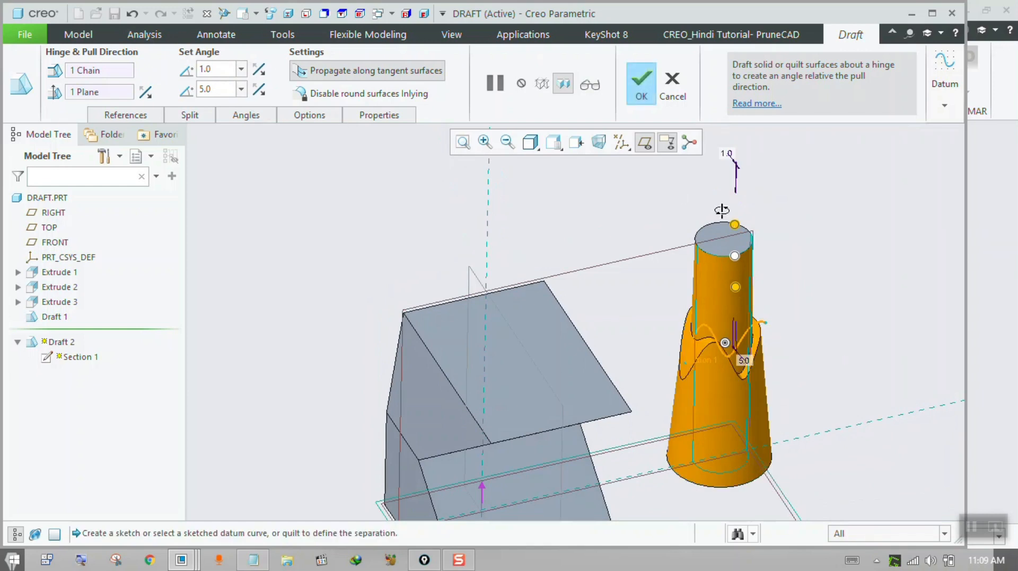
# Set the first angle of the cylinder's split draft to 2 while viewing the part from the front
pyautogui.moveTo(721, 211)
pyautogui.mouseDown(button='middle')
pyautogui.moveTo(710, 211)
pyautogui.moveTo(734, 191)
pyautogui.moveTo(732, 223)
pyautogui.mouseUp(button='middle')
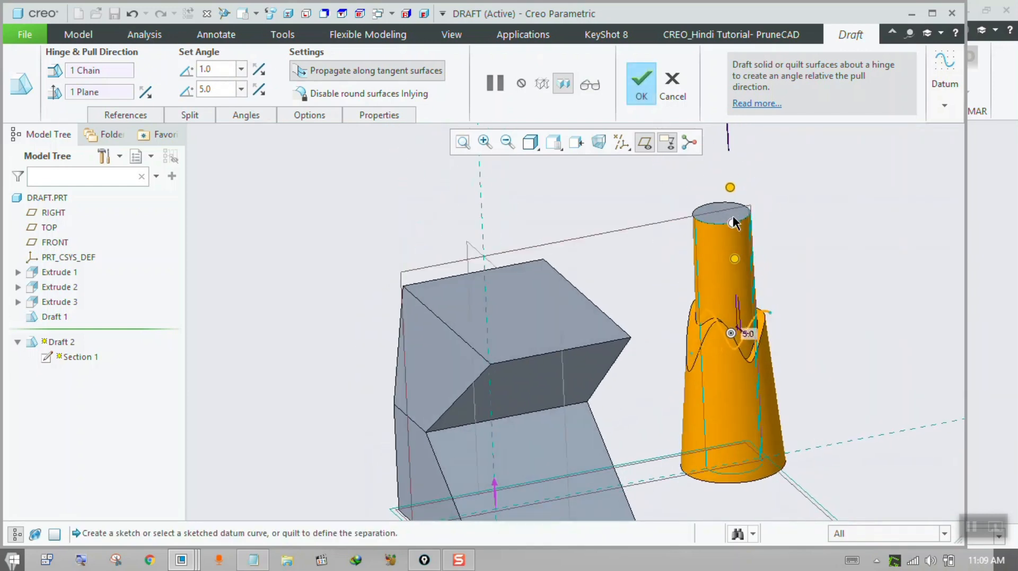
pyautogui.click(547, 143)
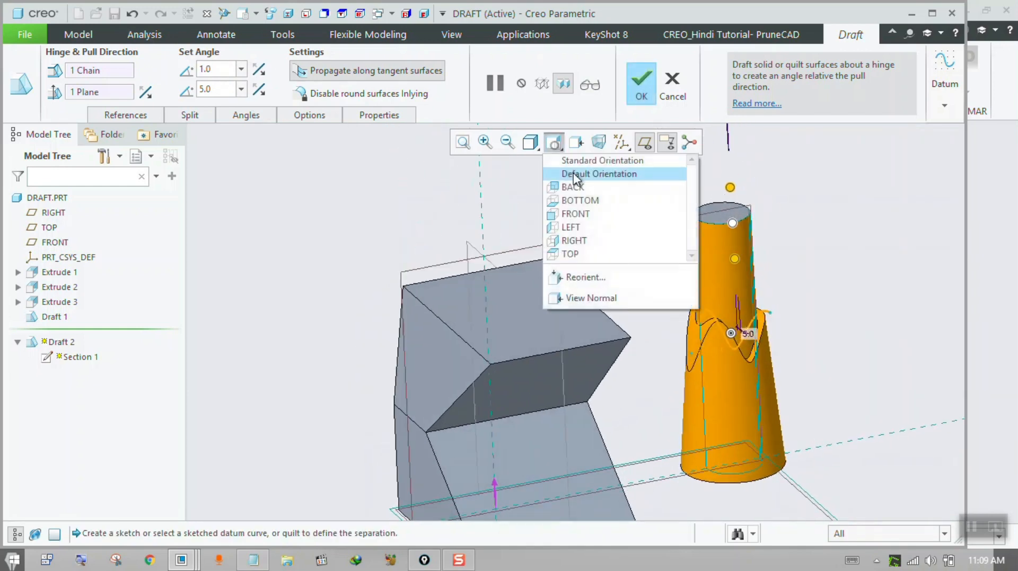
pyautogui.click(580, 229)
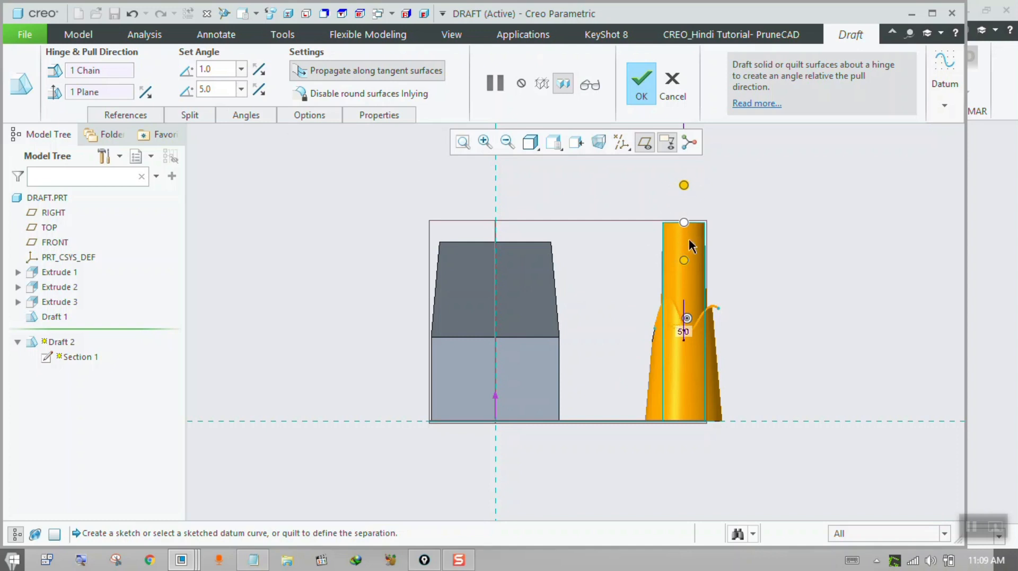
pyautogui.scroll(-2, 691, 244)
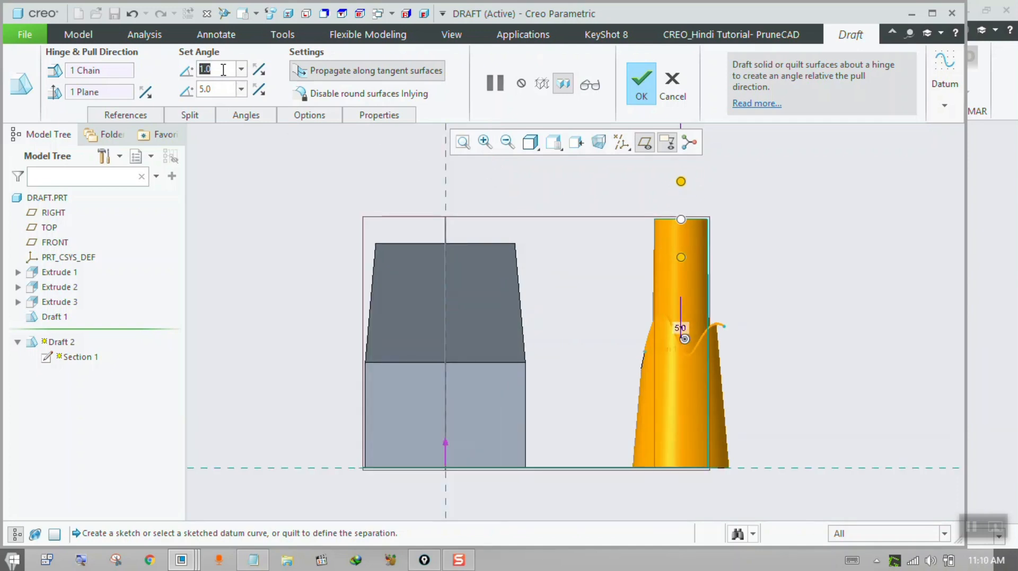
pyautogui.write('2')
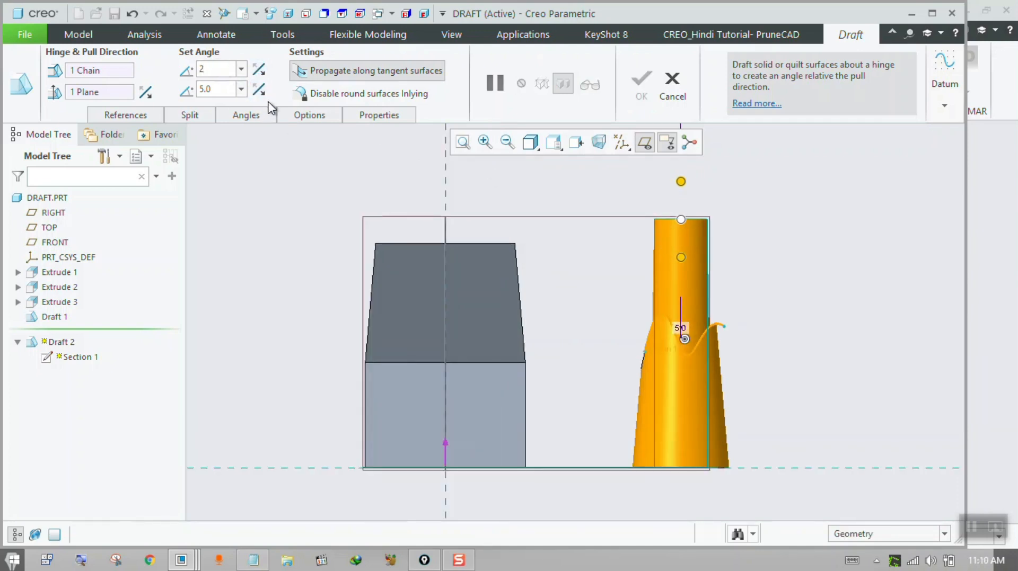
pyautogui.press('Return')
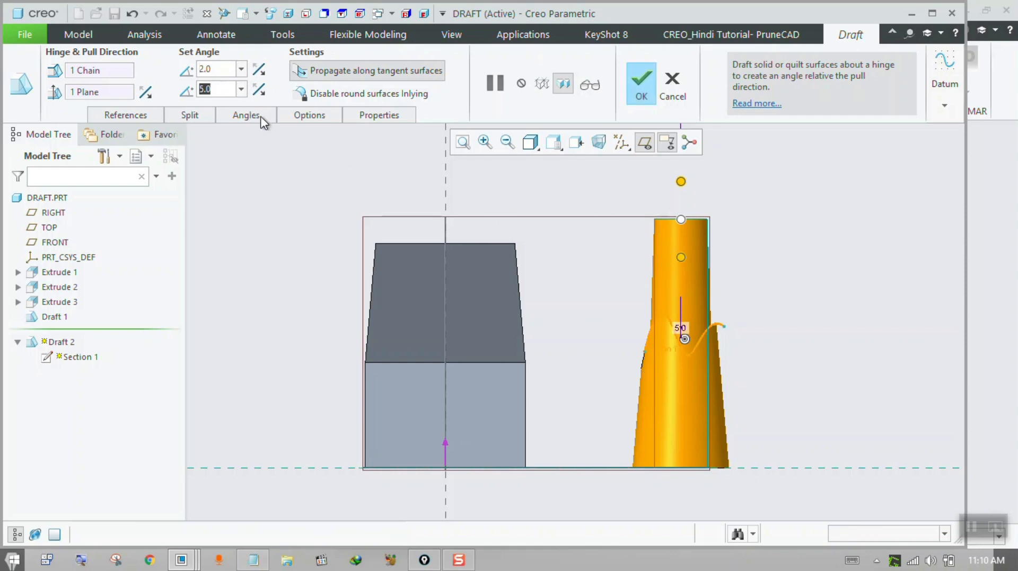
# Try 10 and 8 as the second angle of the cylinder's split draft, and settle on 6
pyautogui.write('10')
pyautogui.press('Return')
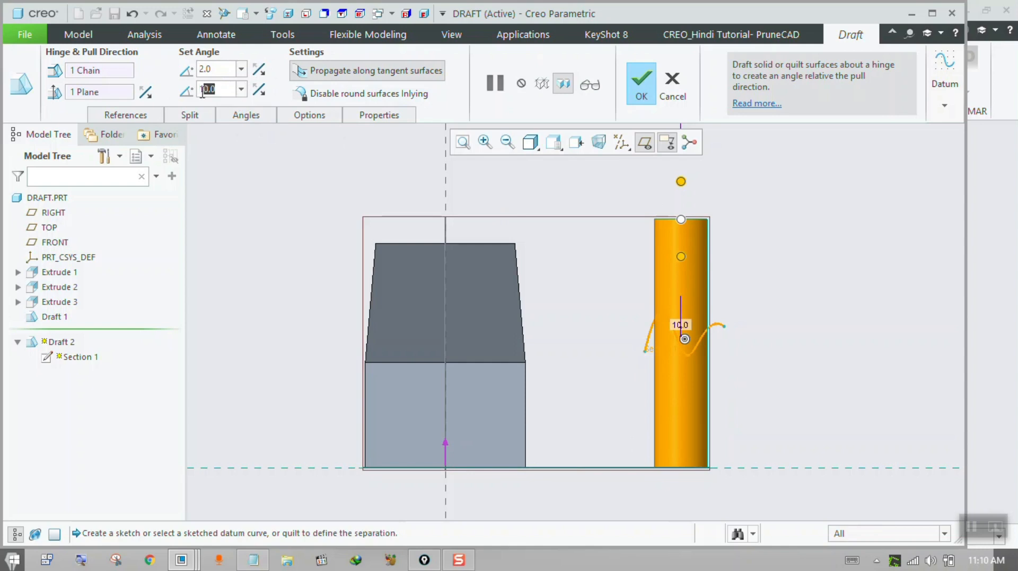
pyautogui.click(225, 88)
pyautogui.write('8')
pyautogui.press('Return')
pyautogui.click(231, 90)
pyautogui.press('BackSpace')
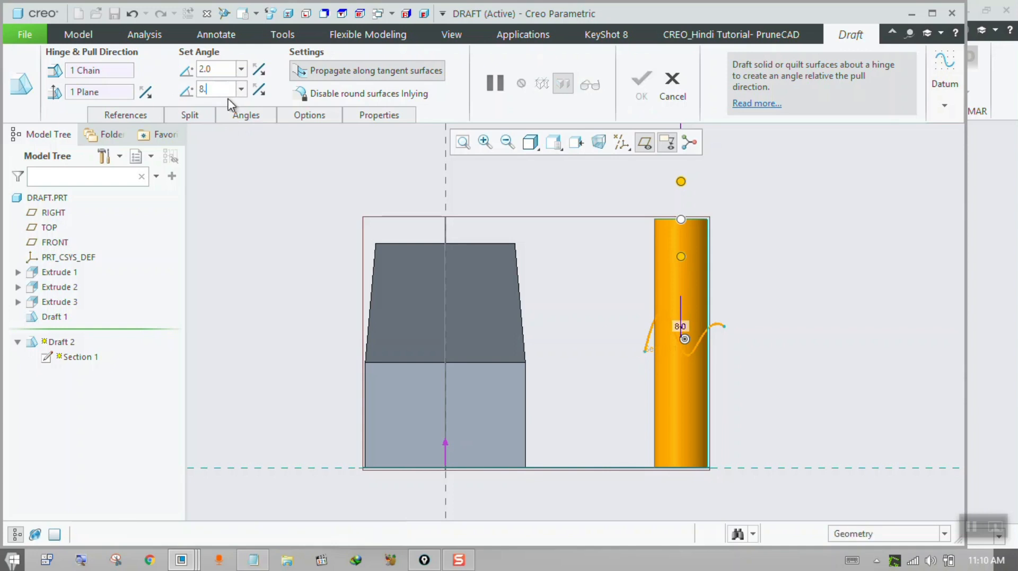
pyautogui.write('6')
pyautogui.press('Return')
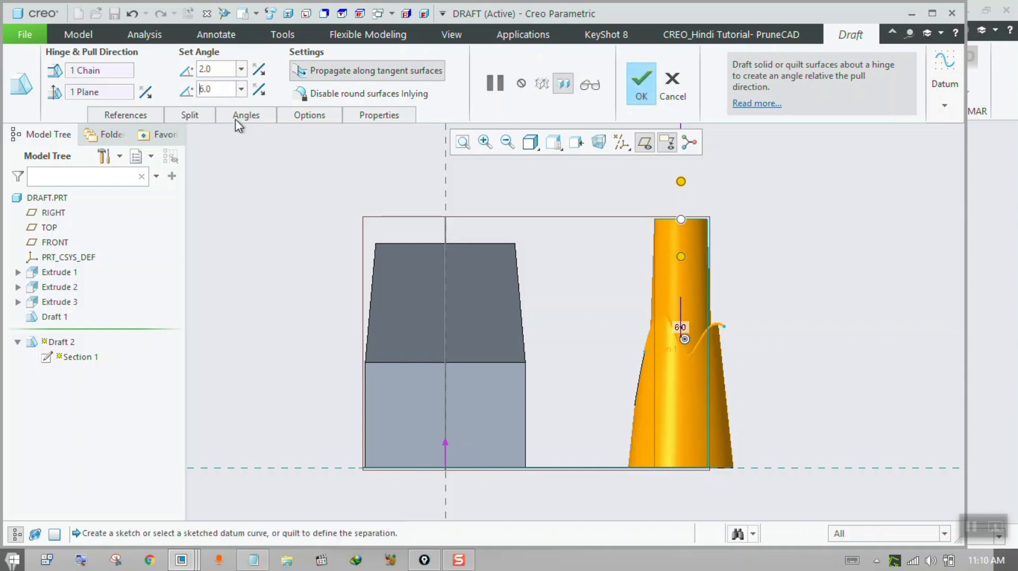
# Reverse the first angle direction so the upper part of the cylinder tapers inward below its top face
pyautogui.moveTo(557, 243); pyautogui.dragTo(569, 273, button='middle')
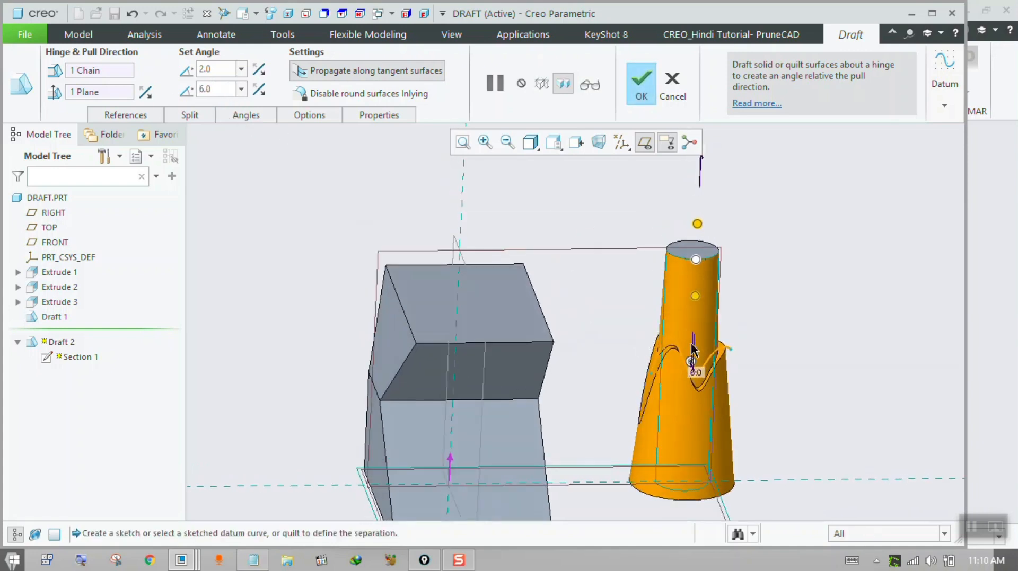
pyautogui.moveTo(692, 349); pyautogui.dragTo(718, 383, button='middle')
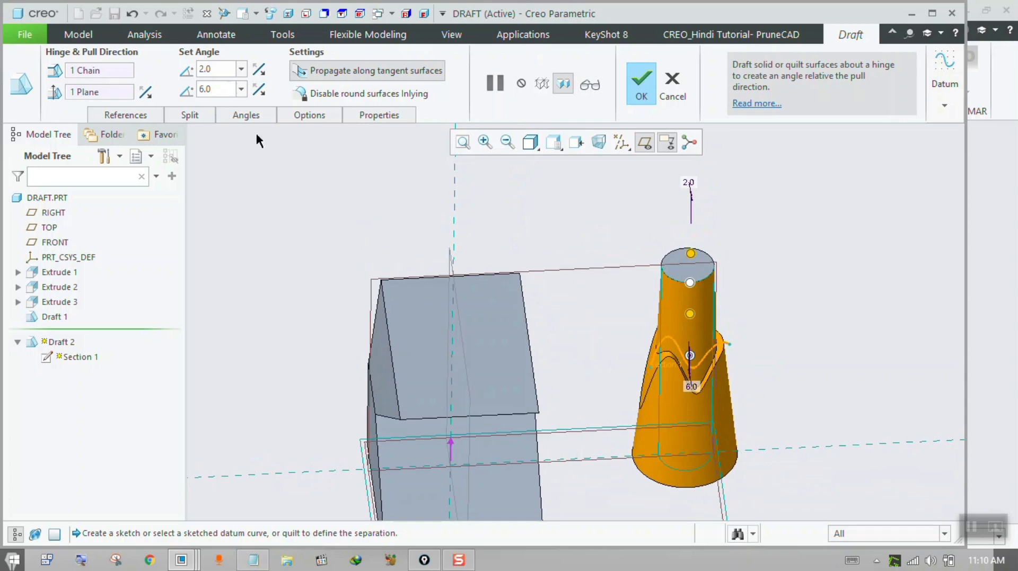
pyautogui.moveTo(735, 338); pyautogui.dragTo(714, 326, button='middle')
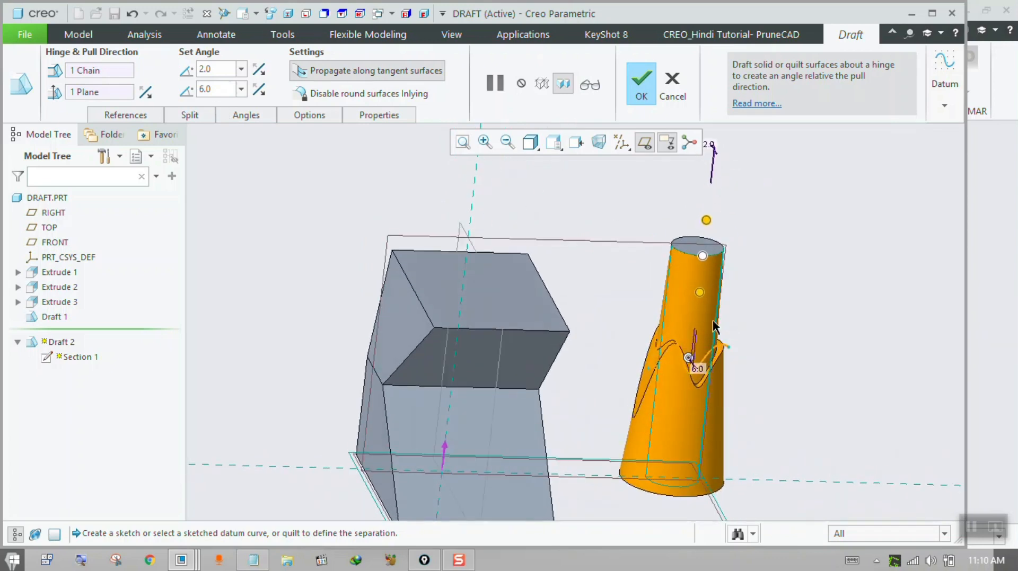
pyautogui.click(260, 69)
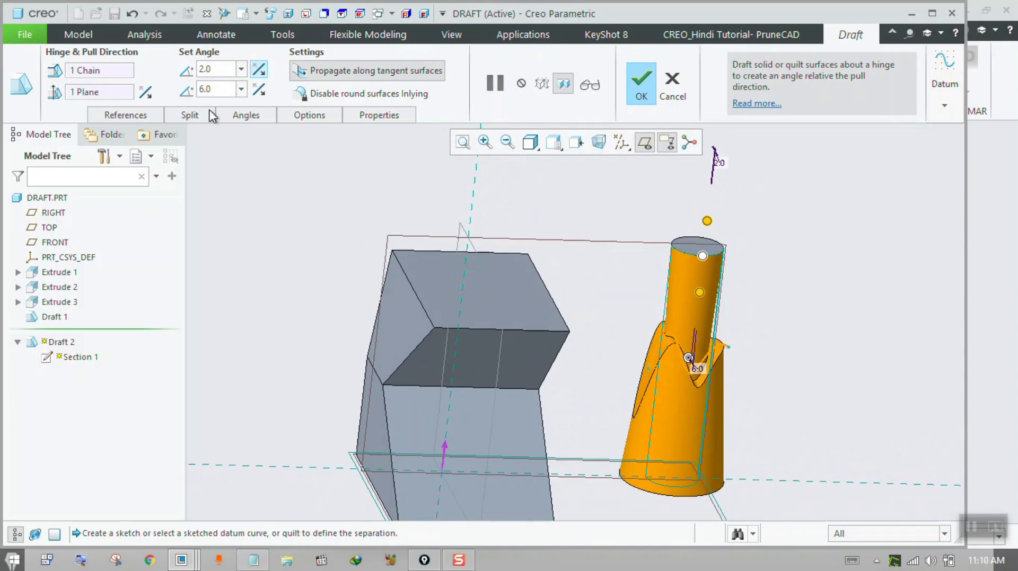
pyautogui.doubleClick(219, 70)
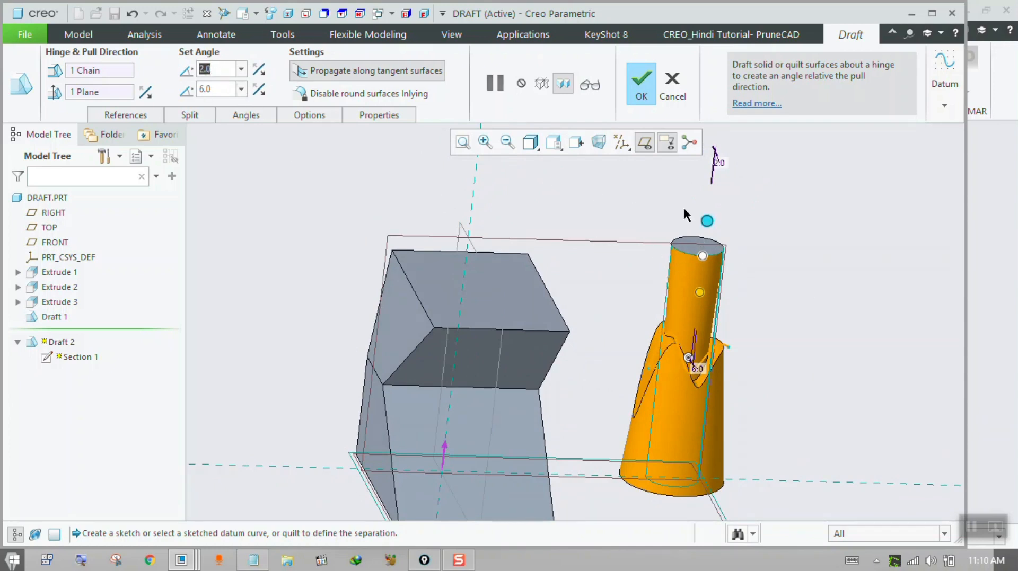
pyautogui.click(554, 142)
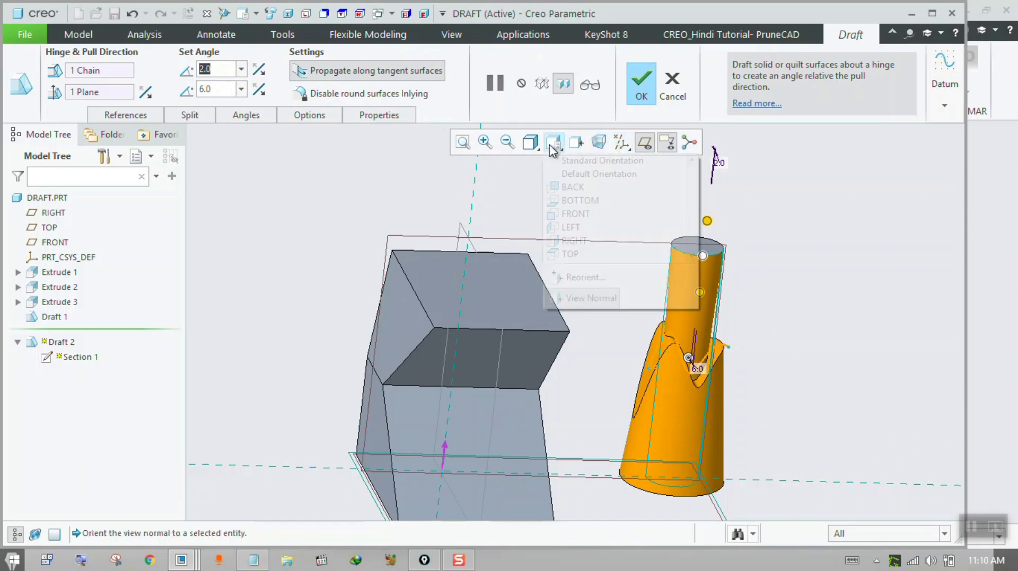
pyautogui.click(573, 217)
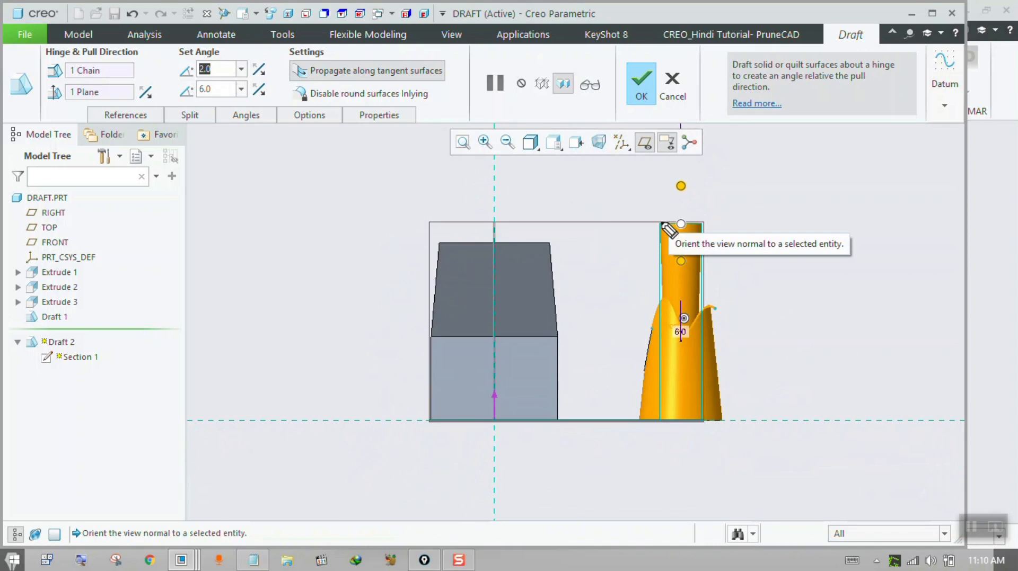
pyautogui.moveTo(661, 225); pyautogui.dragTo(629, 298)
pyautogui.moveTo(662, 231); pyautogui.dragTo(669, 286)
pyautogui.moveTo(661, 227); pyautogui.dragTo(669, 266)
pyautogui.moveTo(672, 281); pyautogui.dragTo(677, 292)
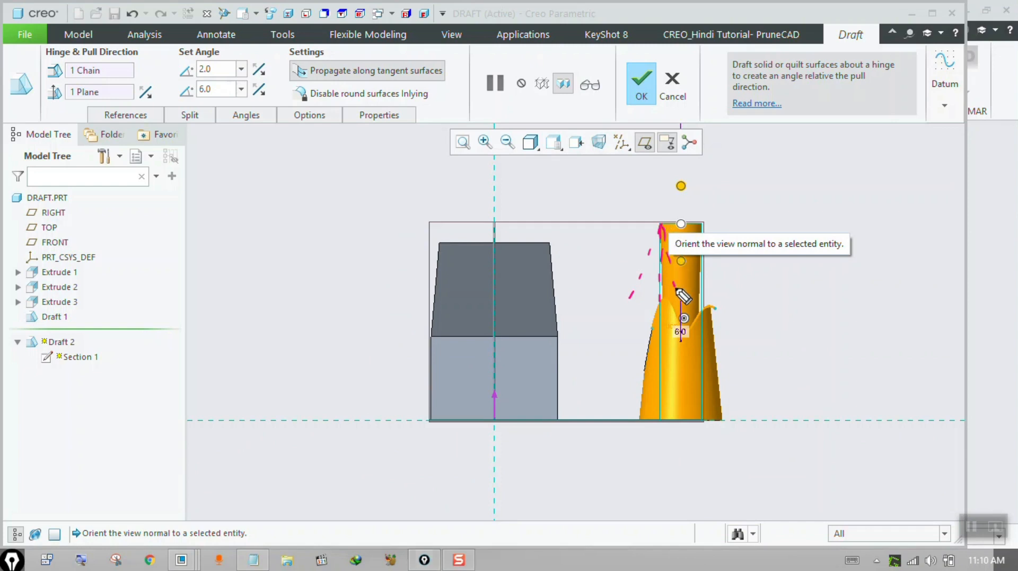
pyautogui.moveTo(700, 227)
pyautogui.mouseDown()
pyautogui.moveTo(689, 283)
pyautogui.moveTo(675, 298)
pyautogui.mouseUp()
pyautogui.moveTo(662, 227); pyautogui.dragTo(705, 224)
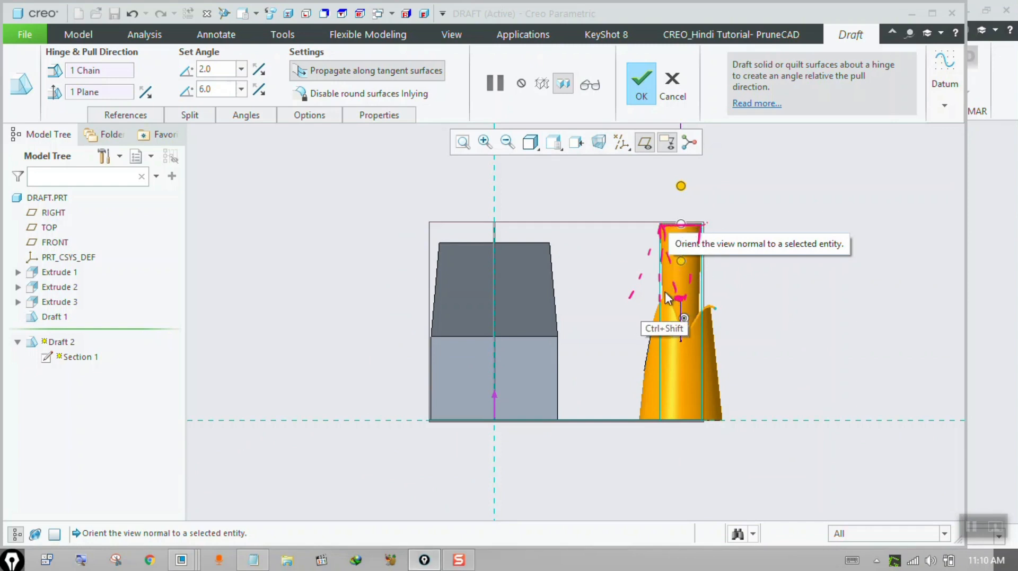
# Set the first angle of the cylinder's split draft to 5
pyautogui.doubleClick(228, 69)
pyautogui.write('5')
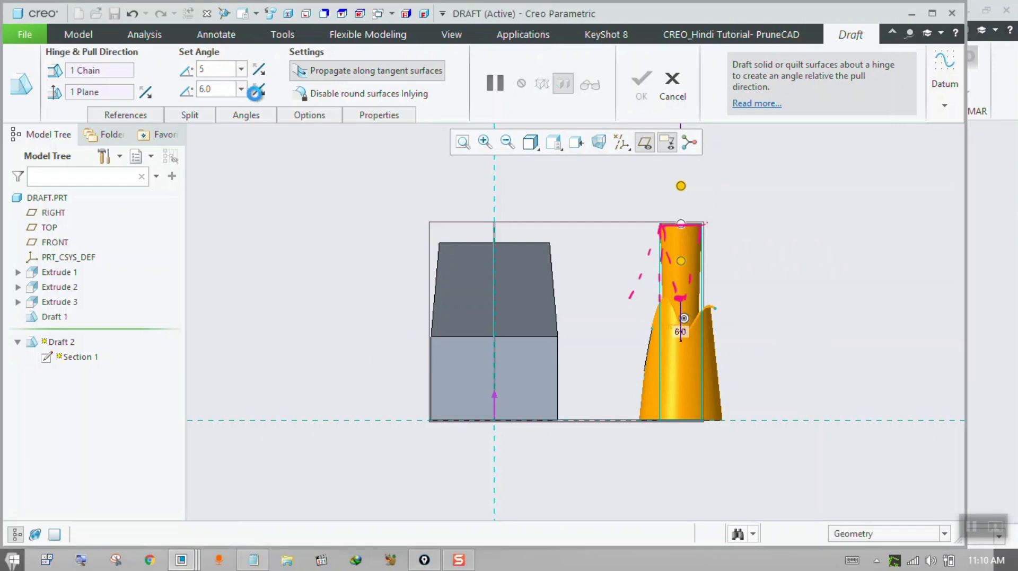
pyautogui.press('Return')
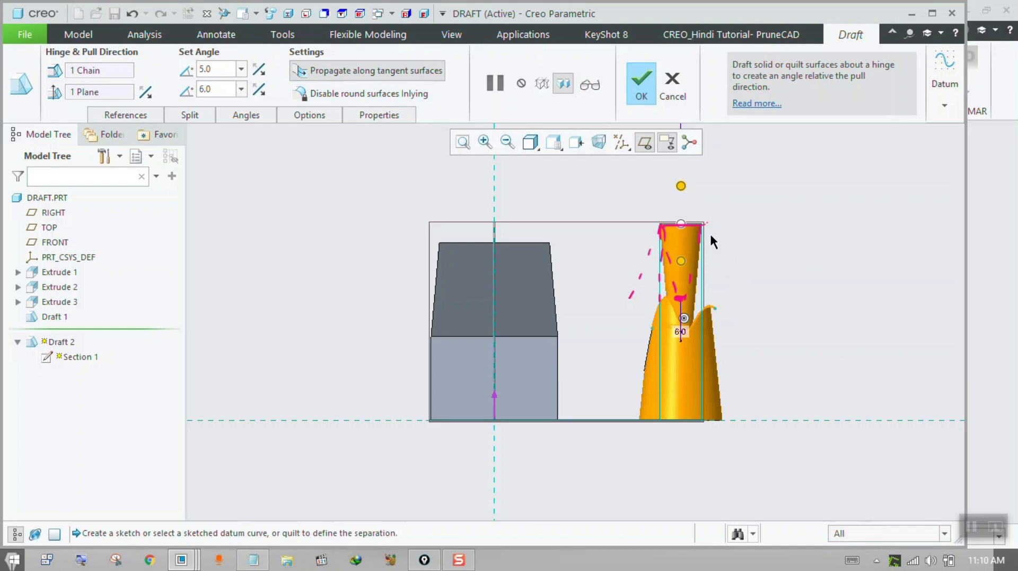
# Reshape the split spline so it rises toward the cylinder's right side, lower it slightly, and complete the draft
pyautogui.moveTo(709, 231); pyautogui.dragTo(702, 246, button='middle')
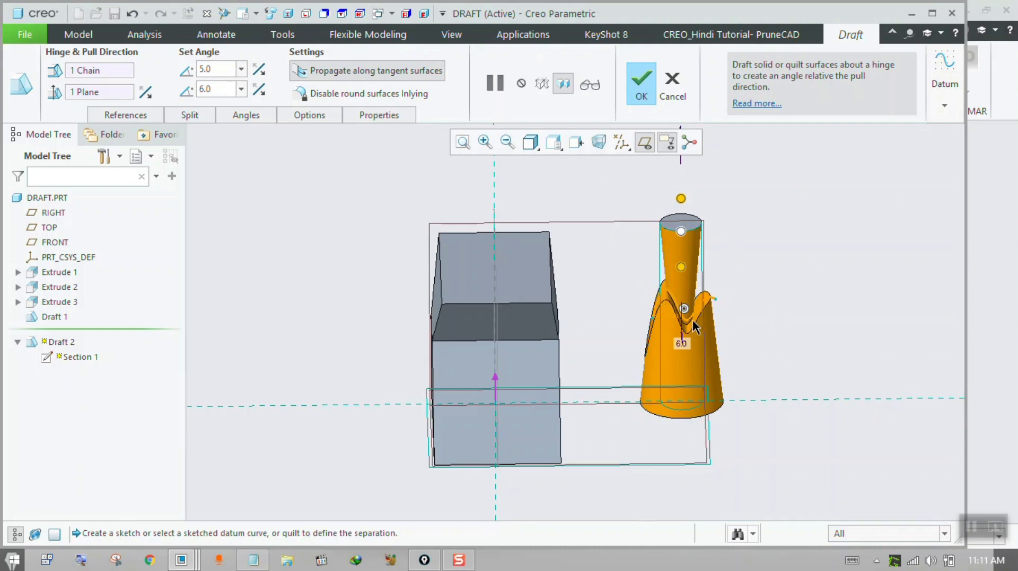
pyautogui.scroll(-4, 692, 320)
pyautogui.scroll(4, 615, 285)
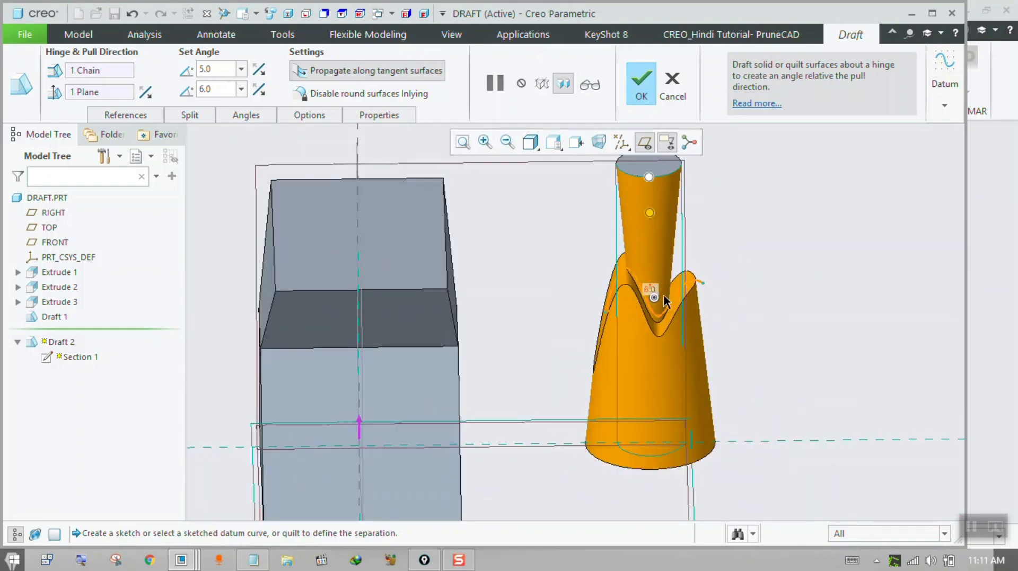
pyautogui.moveTo(660, 313)
pyautogui.mouseDown()
pyautogui.moveTo(661, 284)
pyautogui.moveTo(691, 217)
pyautogui.moveTo(687, 228)
pyautogui.mouseUp()
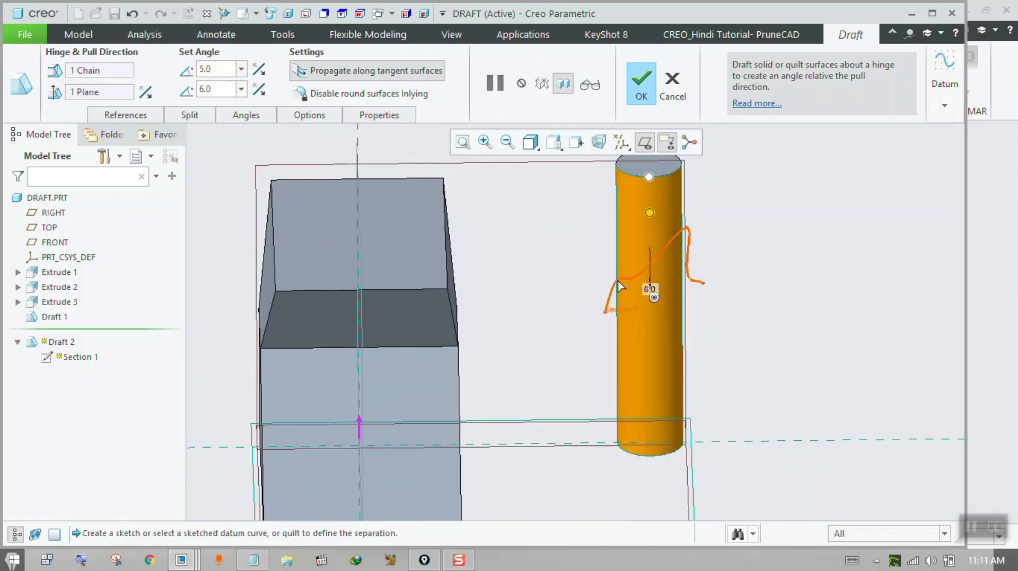
pyautogui.moveTo(618, 282)
pyautogui.mouseDown()
pyautogui.moveTo(632, 294)
pyautogui.moveTo(613, 291)
pyautogui.moveTo(625, 296)
pyautogui.mouseUp()
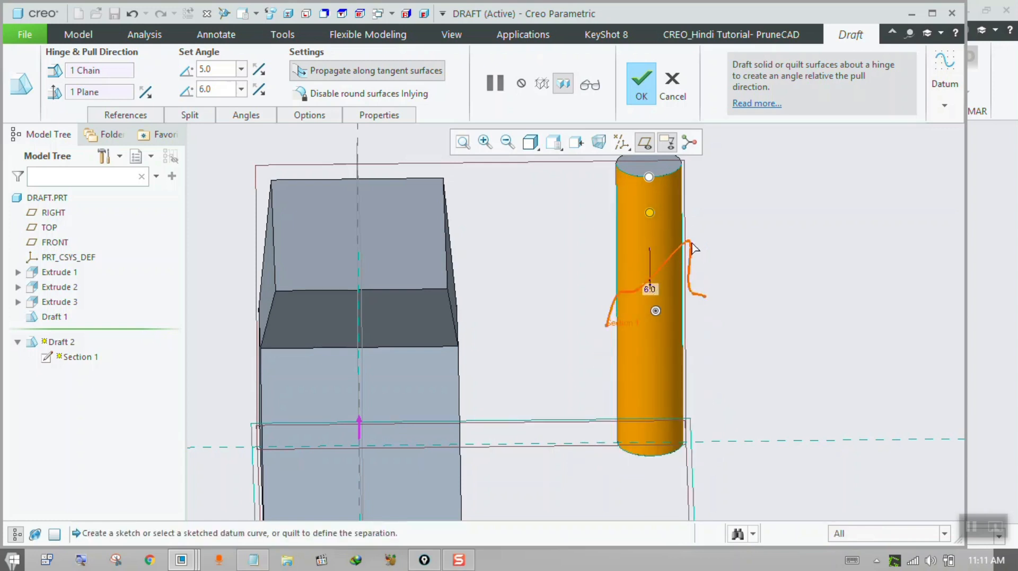
pyautogui.moveTo(690, 242)
pyautogui.mouseDown()
pyautogui.moveTo(684, 270)
pyautogui.moveTo(685, 261)
pyautogui.mouseUp()
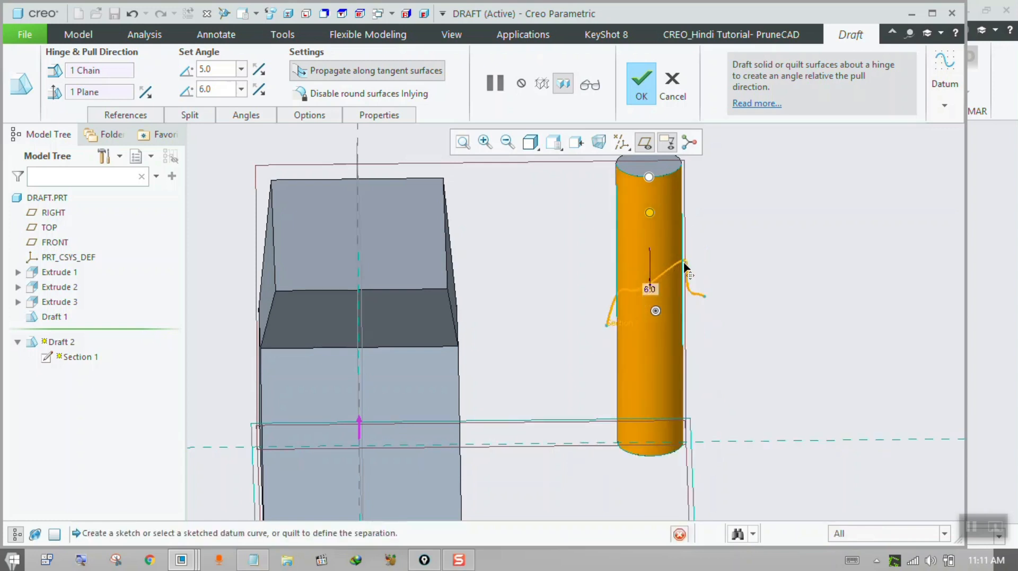
pyautogui.moveTo(686, 268); pyautogui.dragTo(752, 256, button='middle')
pyautogui.click(636, 86)
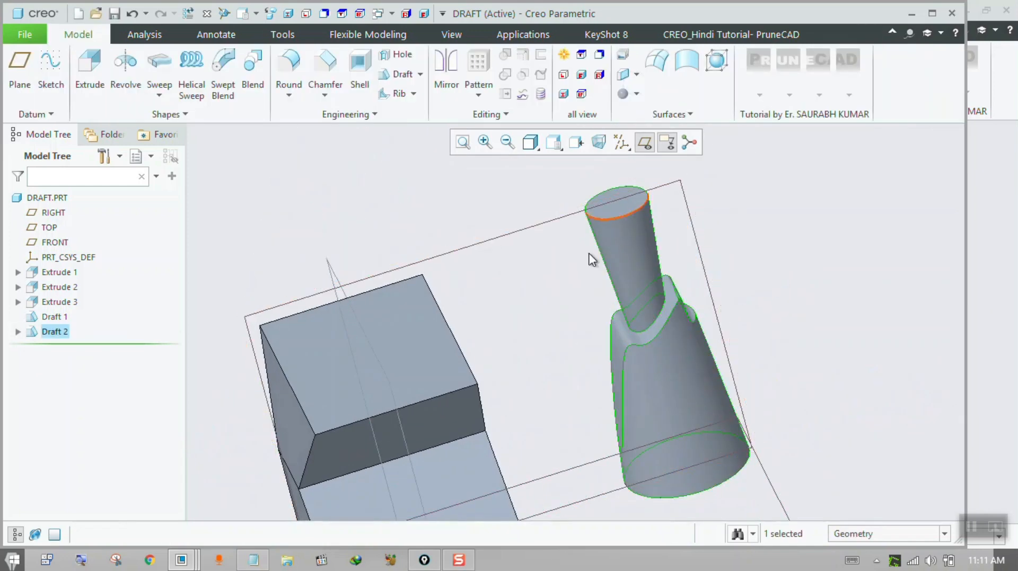
# Bring up the available draft types
pyautogui.scroll(3, 589, 255)
pyautogui.moveTo(589, 255); pyautogui.dragTo(622, 280, button='middle')
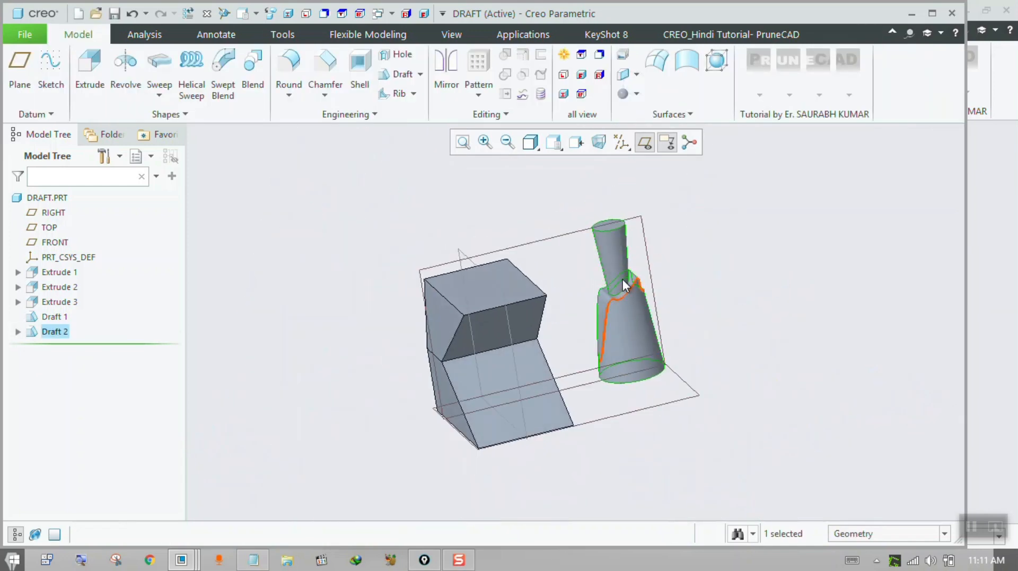
pyautogui.click(419, 74)
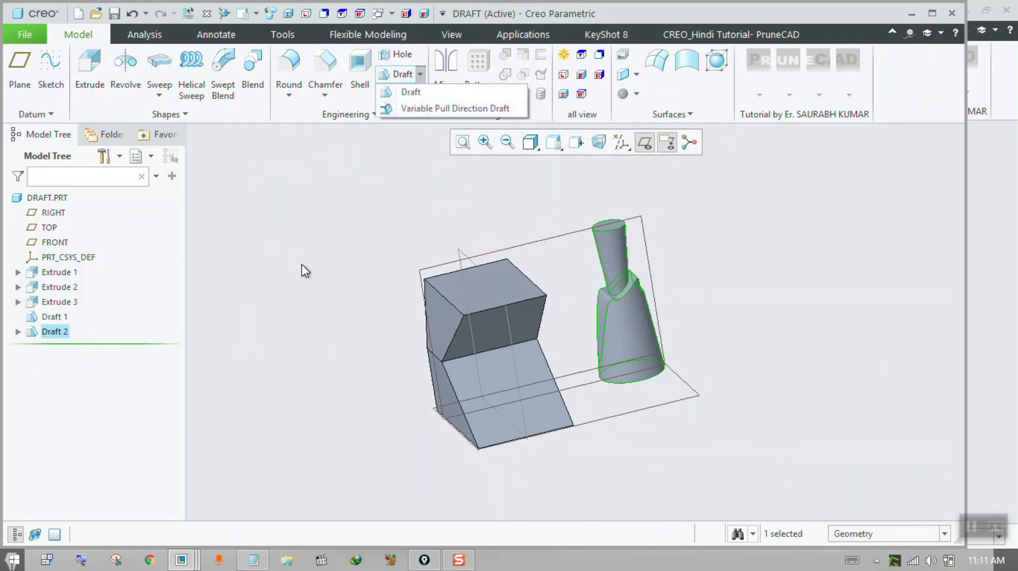
# Delete the Draft 1 feature from the model and confirm the deletion
pyautogui.click(253, 369)
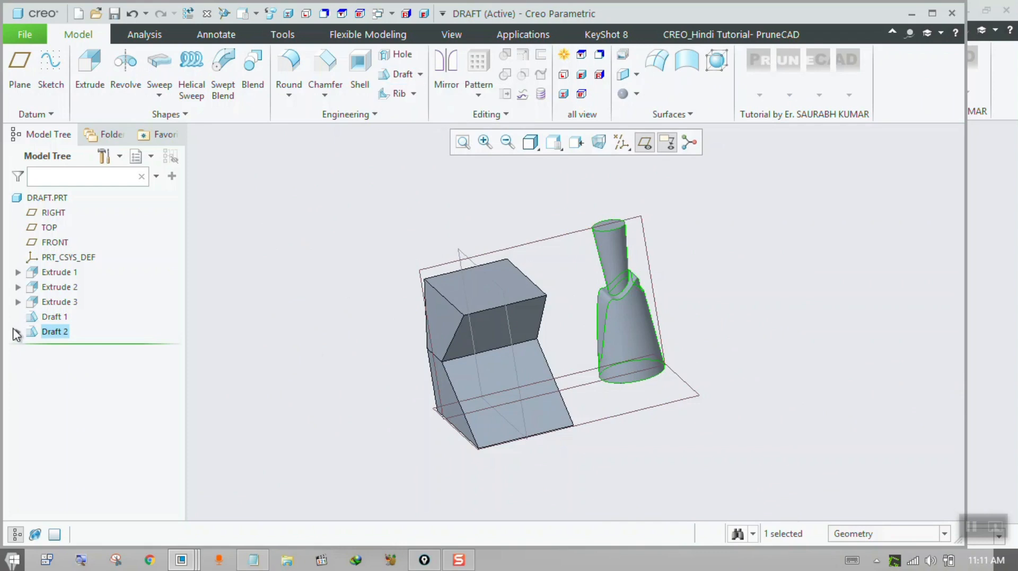
pyautogui.click(44, 315)
pyautogui.rightClick(51, 320)
pyautogui.click(83, 327)
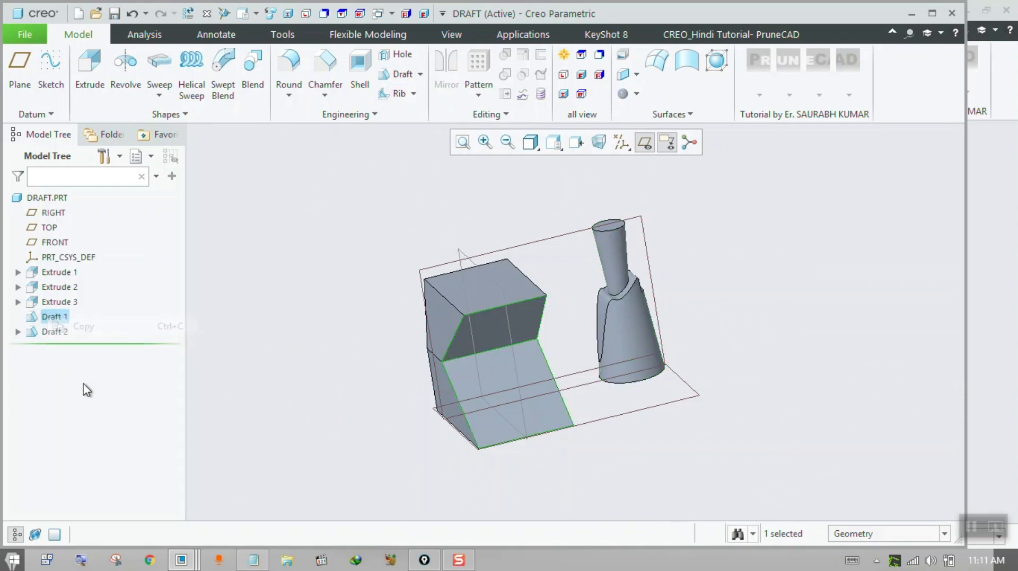
pyautogui.rightClick(52, 318)
pyautogui.click(90, 449)
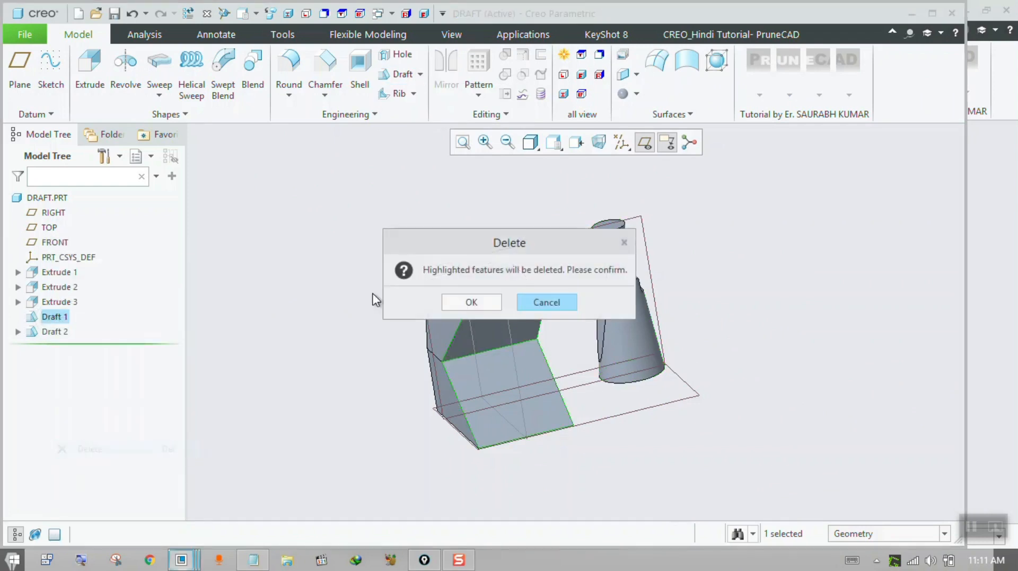
pyautogui.click(466, 300)
# Start a Draft on the block's lower side face, using the face's upper edge as the draft hinge
pyautogui.moveTo(469, 323); pyautogui.dragTo(578, 312, button='middle')
pyautogui.click(420, 74)
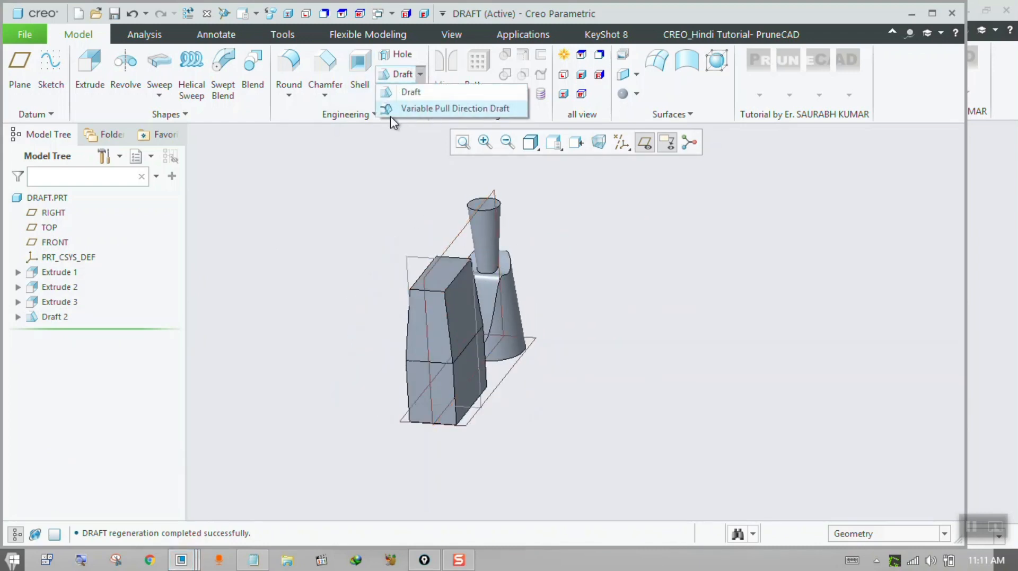
pyautogui.click(409, 92)
pyautogui.click(476, 380)
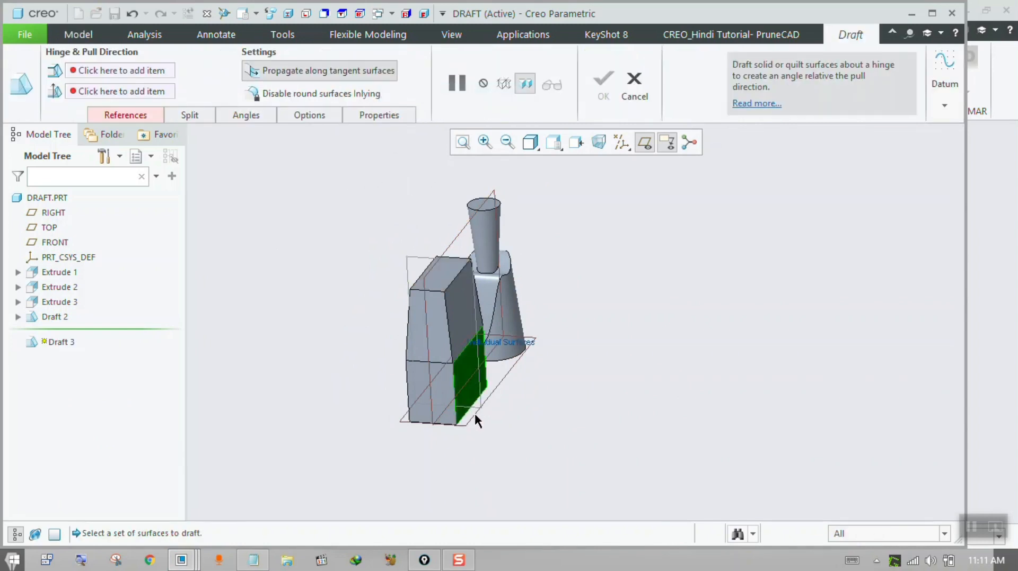
pyautogui.click(106, 114)
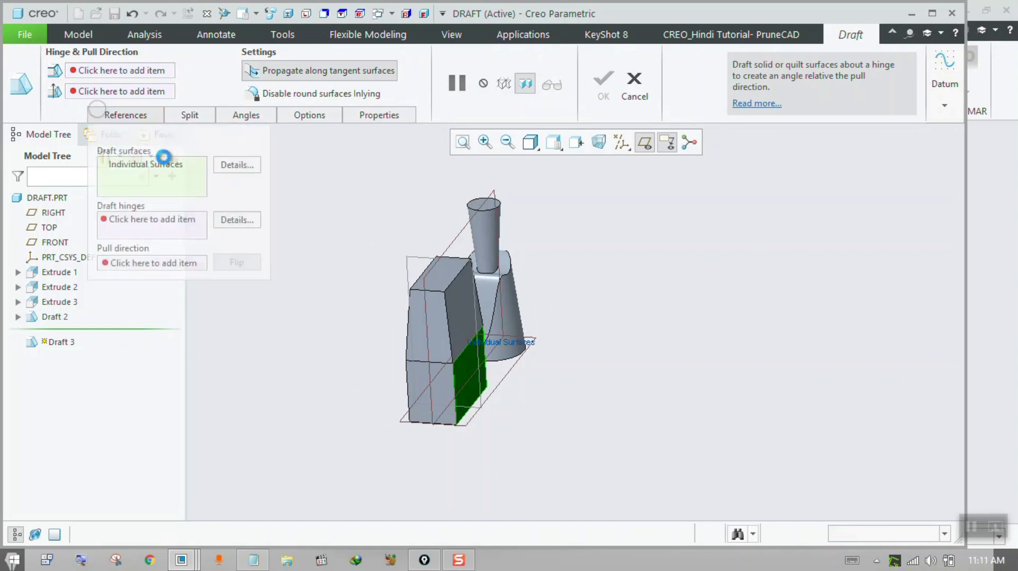
pyautogui.click(154, 219)
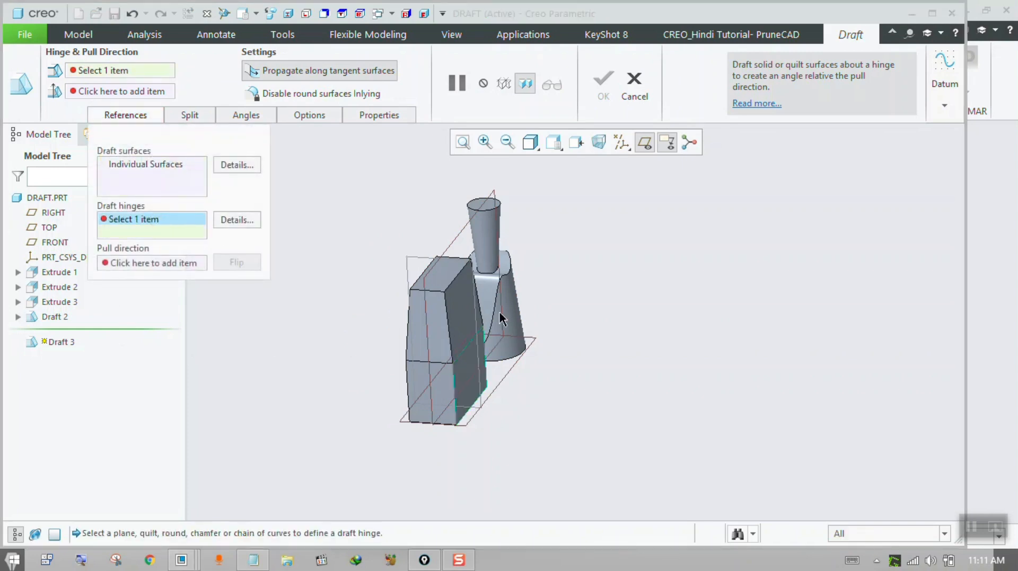
pyautogui.click(471, 352)
# Set the TOP datum plane as the pull direction and complete the draft with a 10° angle
pyautogui.click(114, 265)
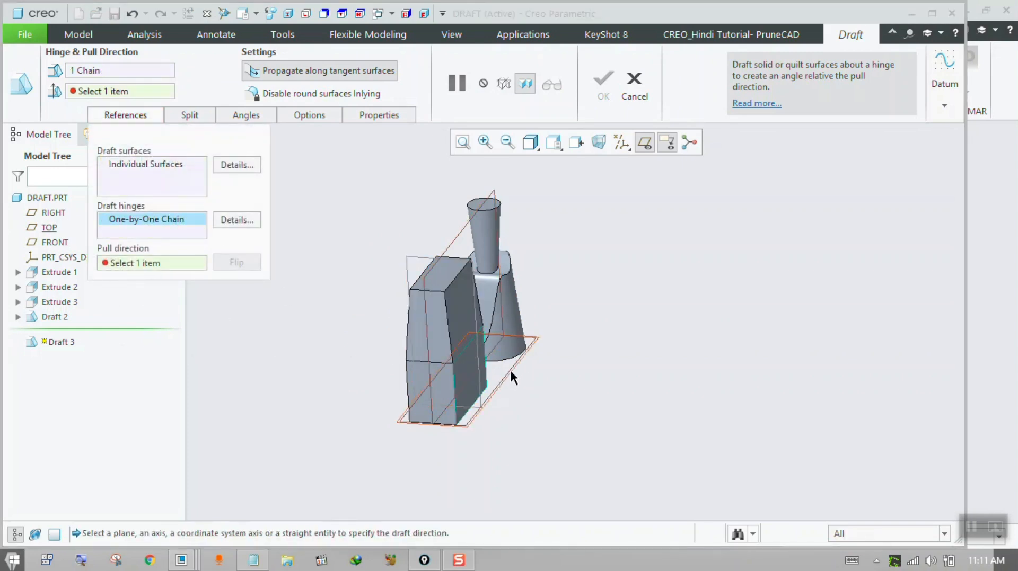
pyautogui.click(510, 368)
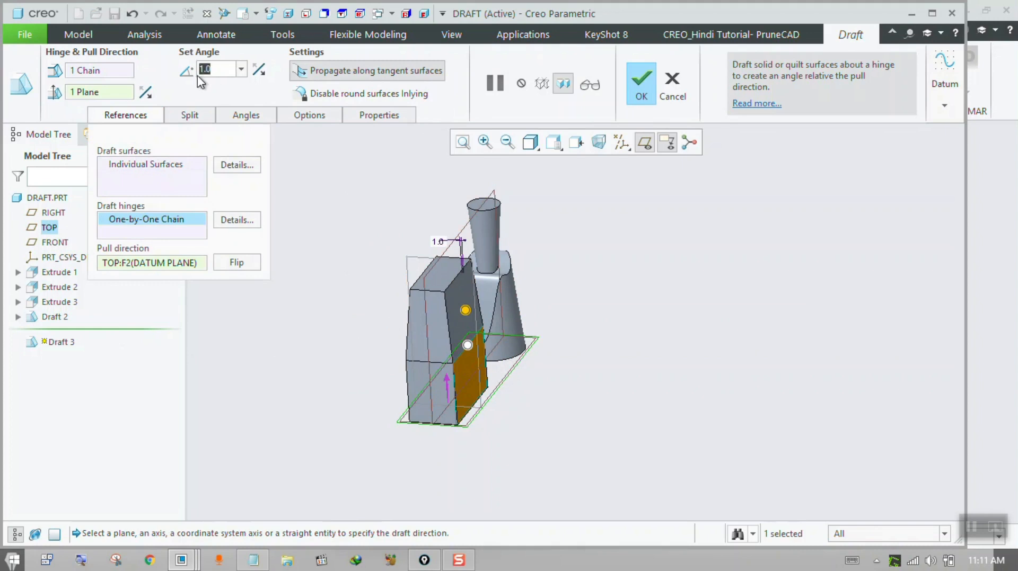
pyautogui.write('10')
pyautogui.press('Return')
pyautogui.click(645, 104)
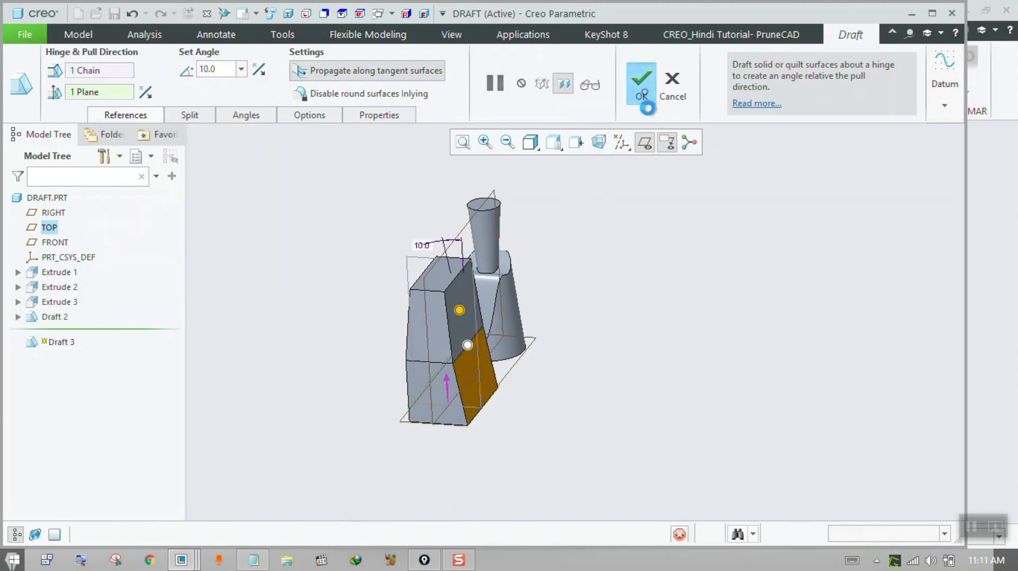
# Start a Variable Pull Direction Draft with the TOP datum plane as the pull direction reference surface
pyautogui.moveTo(583, 266); pyautogui.dragTo(627, 263, button='middle')
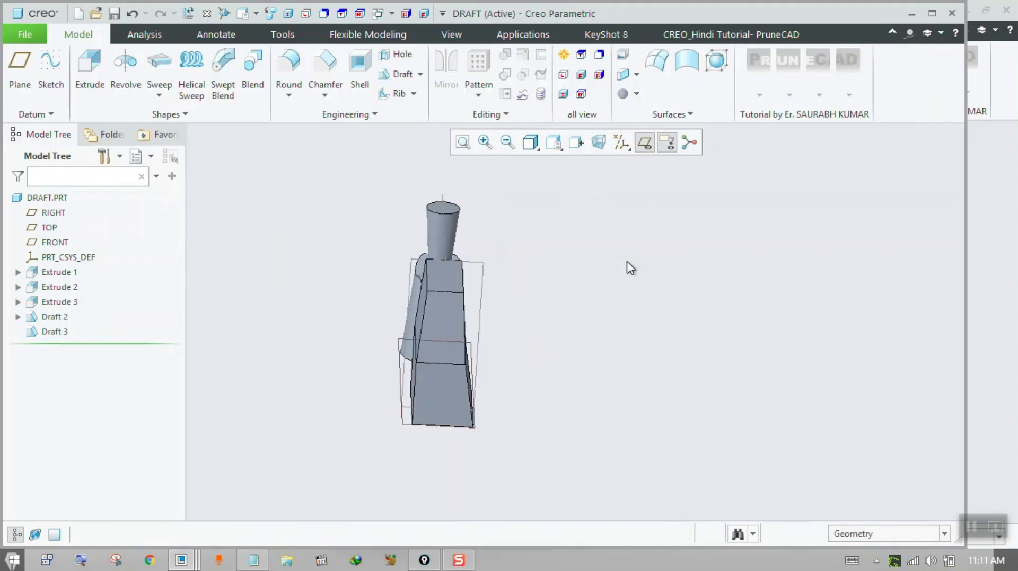
pyautogui.click(420, 74)
pyautogui.click(430, 106)
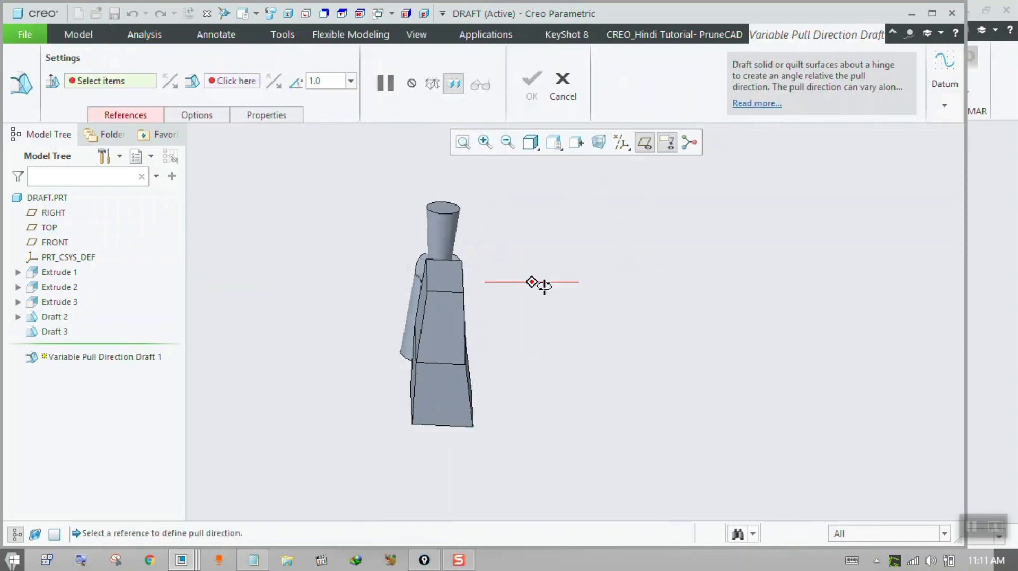
pyautogui.moveTo(545, 286); pyautogui.dragTo(479, 318, button='middle')
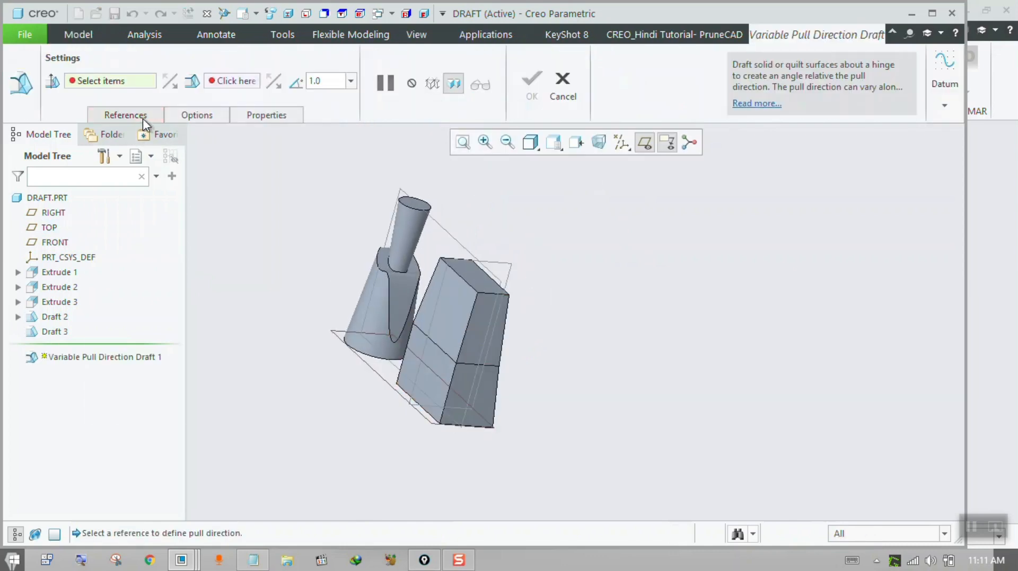
pyautogui.click(126, 115)
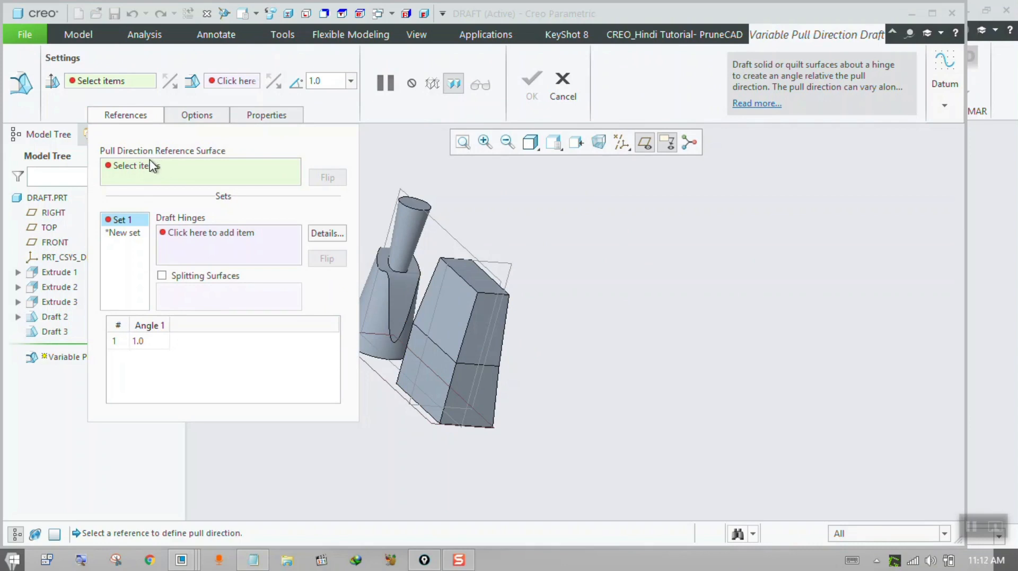
pyautogui.press('ctrl')
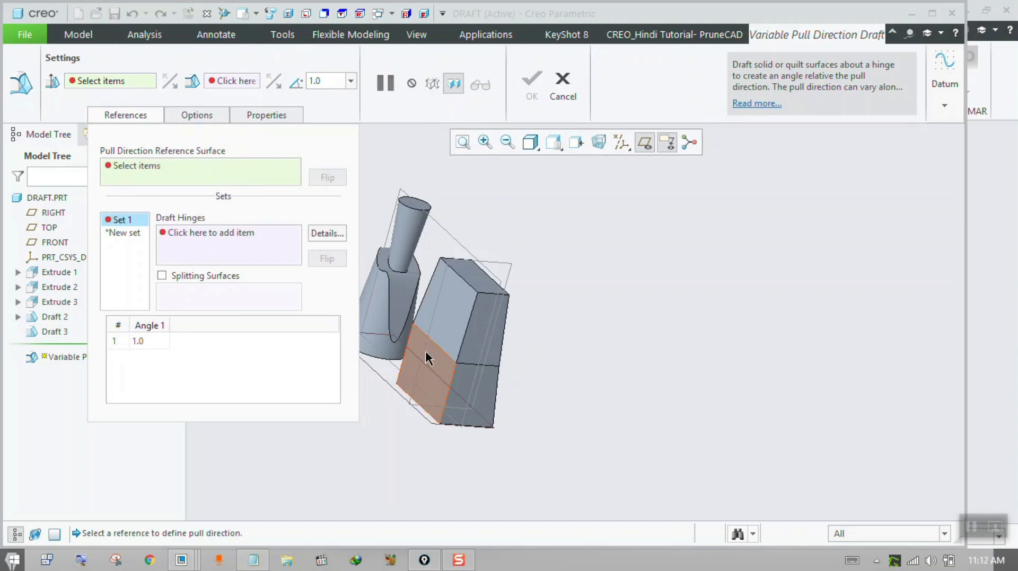
pyautogui.click(382, 377)
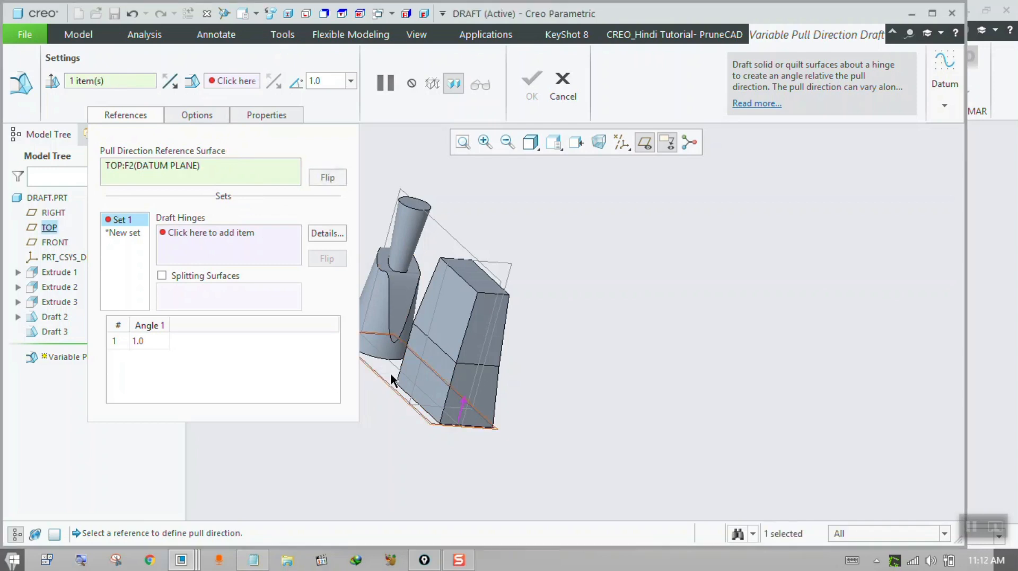
# Examine the model and its pull direction arrow in the FRONT, RIGHT and LEFT views
pyautogui.click(554, 142)
pyautogui.click(575, 213)
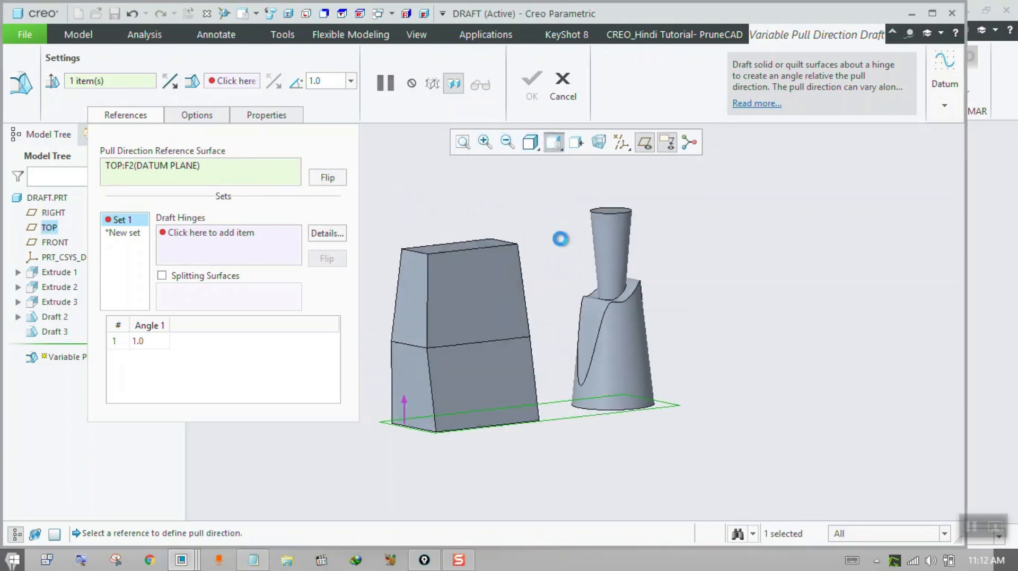
pyautogui.click(555, 144)
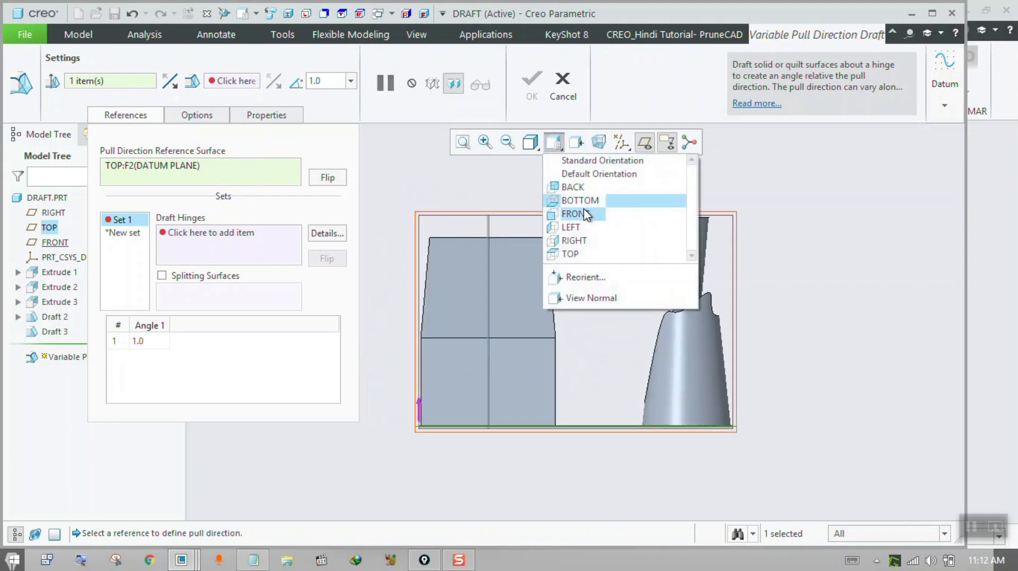
pyautogui.click(581, 240)
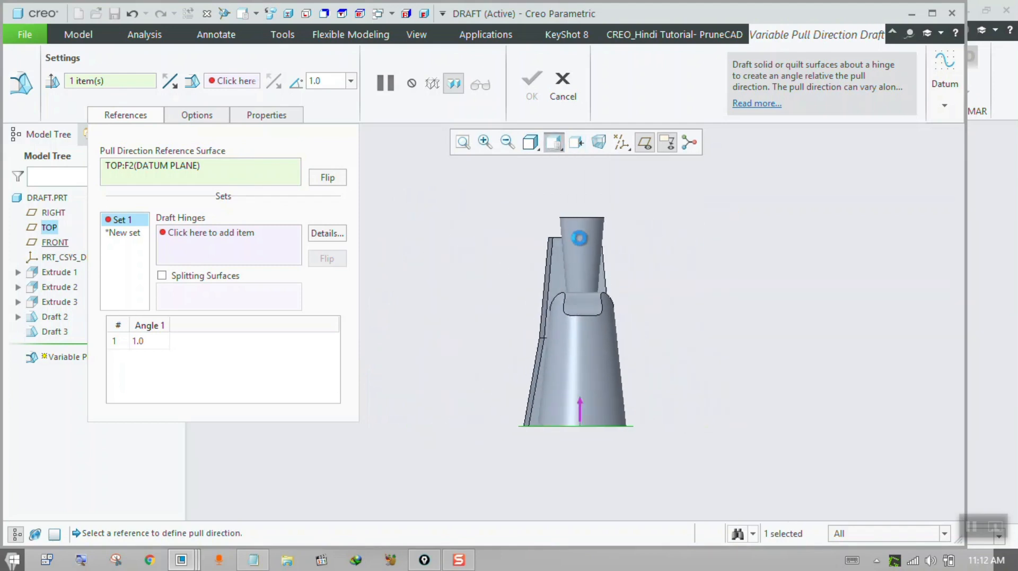
pyautogui.click(553, 143)
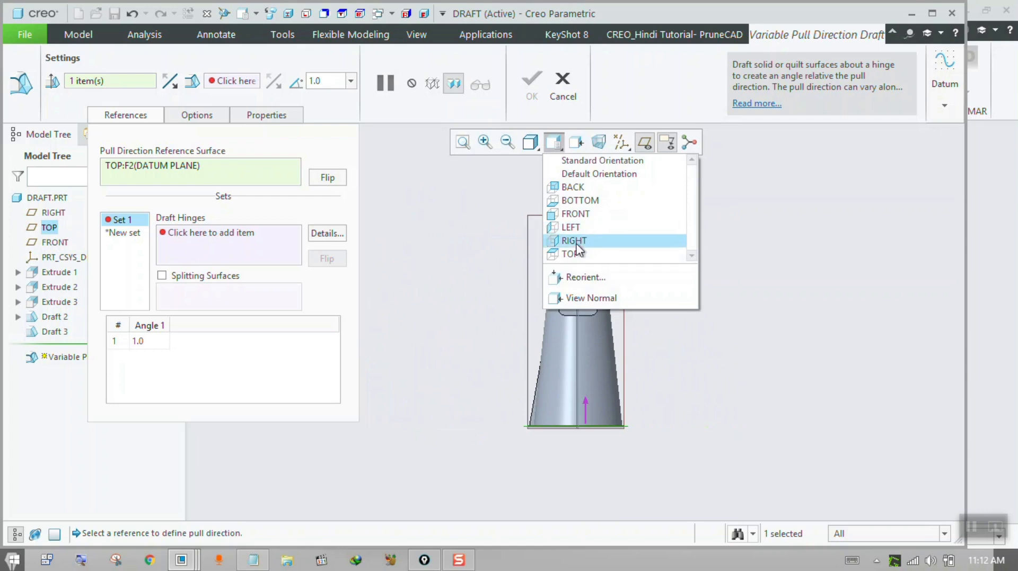
pyautogui.click(579, 227)
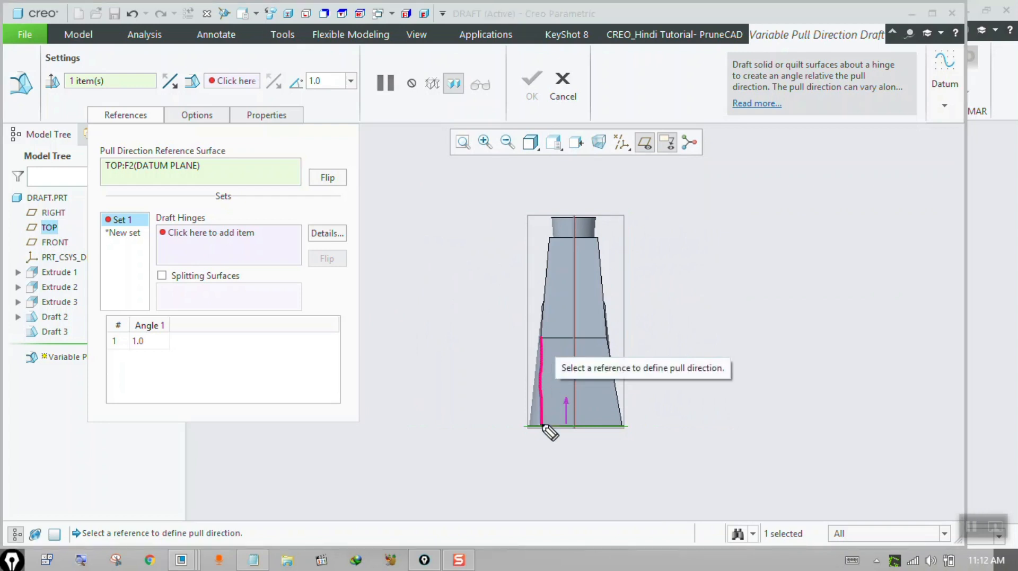
# Annotate the block with pen strokes marking the pull direction, tilted faces and perpendicular reference plane, and clear the annotations
pyautogui.moveTo(537, 424); pyautogui.dragTo(545, 423)
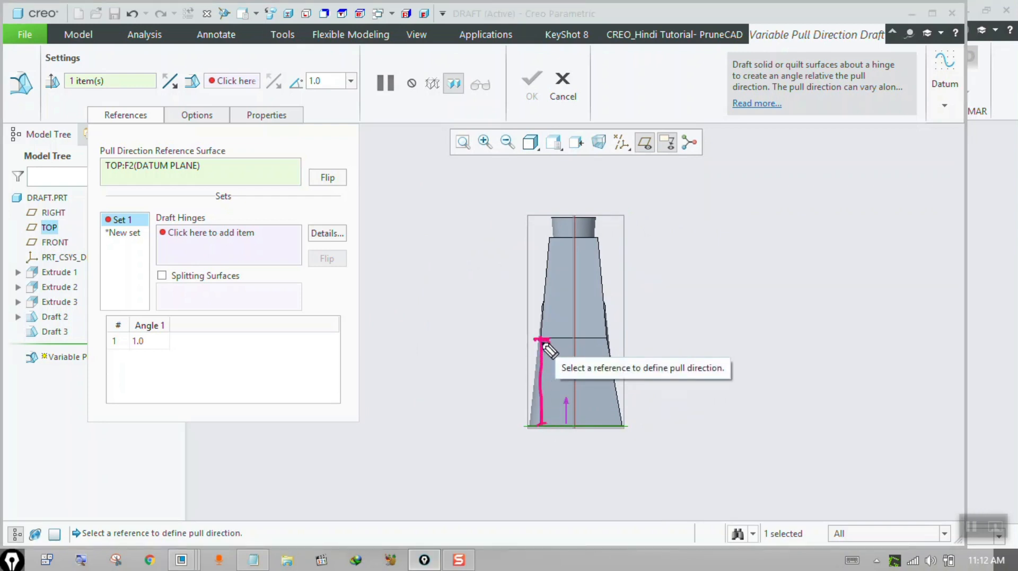
pyautogui.moveTo(530, 373); pyautogui.dragTo(524, 384)
pyautogui.moveTo(520, 399); pyautogui.dragTo(503, 433)
pyautogui.moveTo(541, 342); pyautogui.dragTo(550, 353)
pyautogui.moveTo(561, 379); pyautogui.dragTo(564, 384)
pyautogui.click(576, 401)
pyautogui.moveTo(586, 416); pyautogui.dragTo(590, 422)
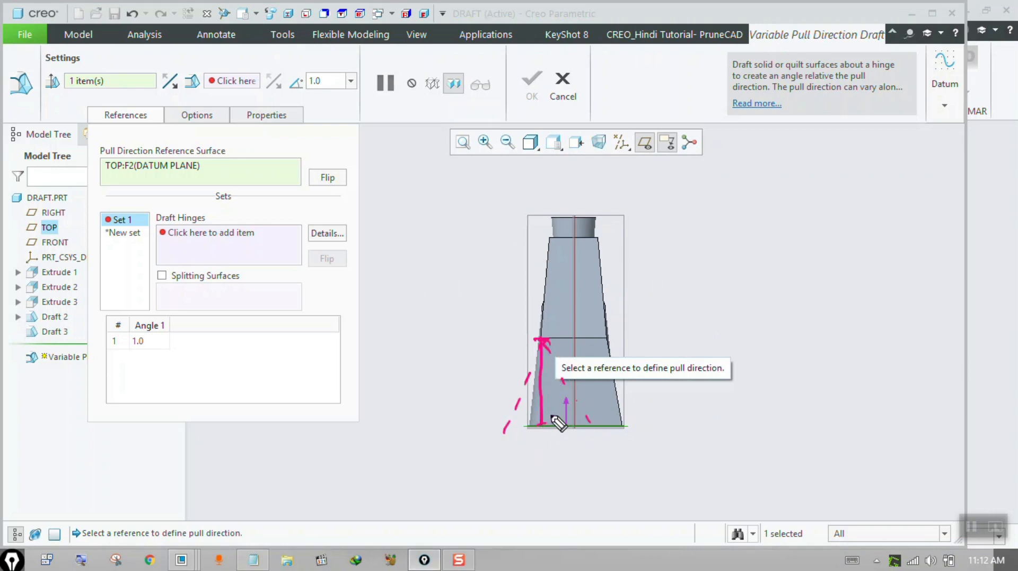
pyautogui.moveTo(539, 413); pyautogui.dragTo(550, 412)
pyautogui.moveTo(503, 438); pyautogui.dragTo(818, 420)
pyautogui.moveTo(767, 398); pyautogui.dragTo(775, 444)
pyautogui.moveTo(511, 446); pyautogui.dragTo(427, 452)
pyautogui.moveTo(466, 434)
pyautogui.mouseDown()
pyautogui.moveTo(415, 460)
pyautogui.moveTo(473, 468)
pyautogui.moveTo(407, 468)
pyautogui.moveTo(632, 428)
pyautogui.mouseUp()
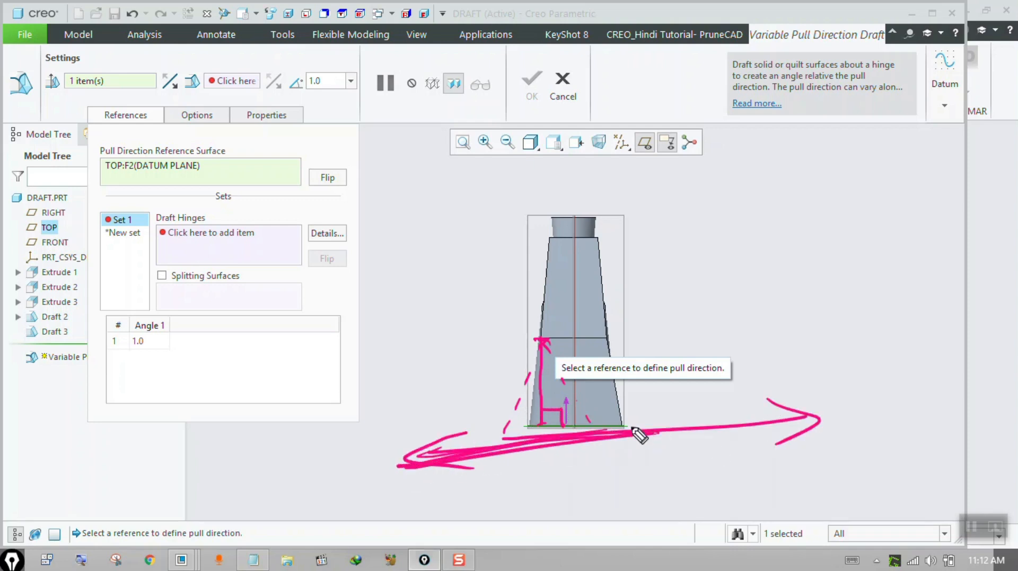
pyautogui.hotkey('ctrl', 'shift', '2')
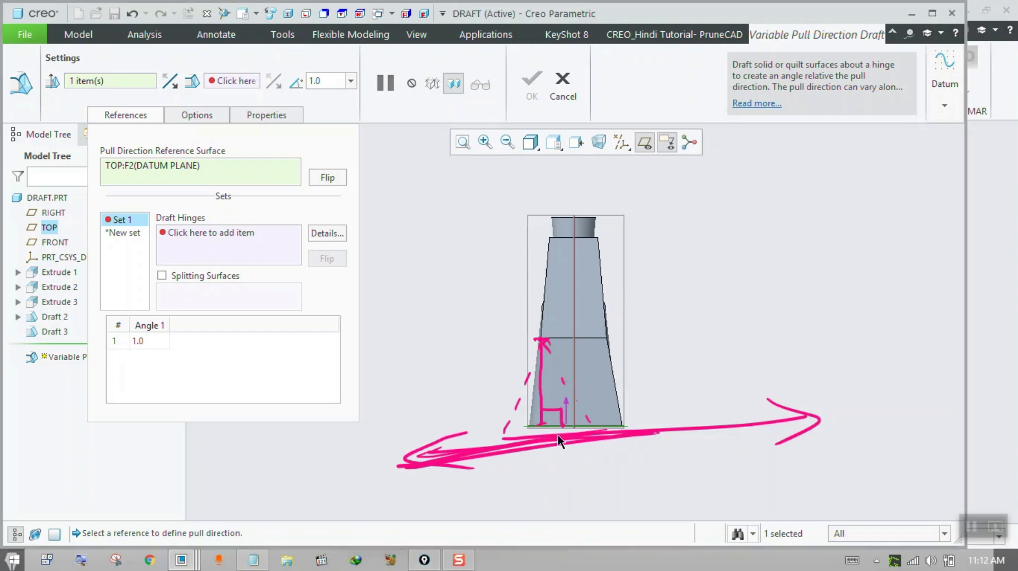
pyautogui.moveTo(560, 436); pyautogui.dragTo(569, 418, button='middle')
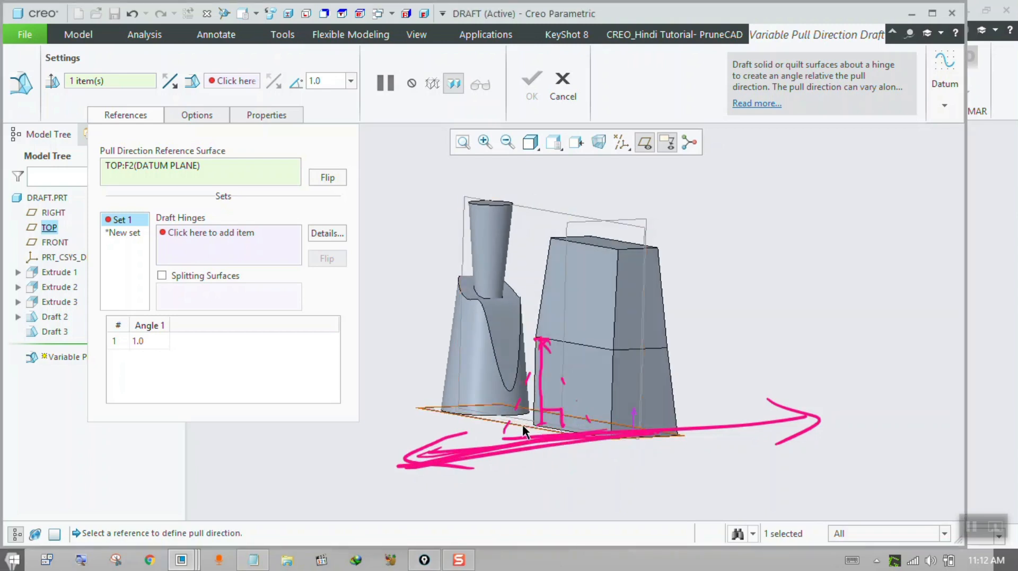
pyautogui.hotkey('ctrl', 'shift', '2')
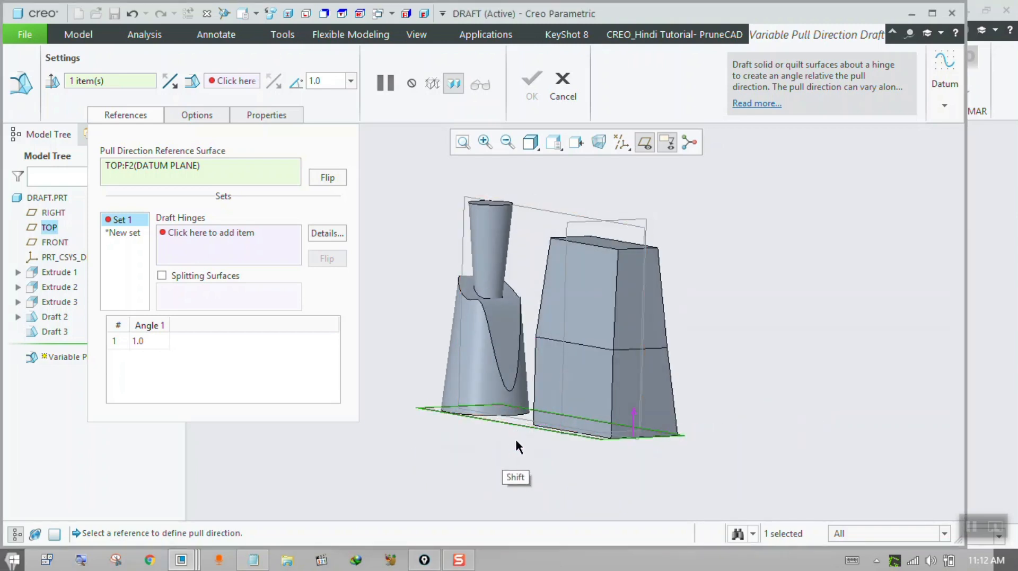
# Set the upper edge of the block's lower long face as the draft hinge
pyautogui.moveTo(514, 438); pyautogui.dragTo(566, 417, button='middle')
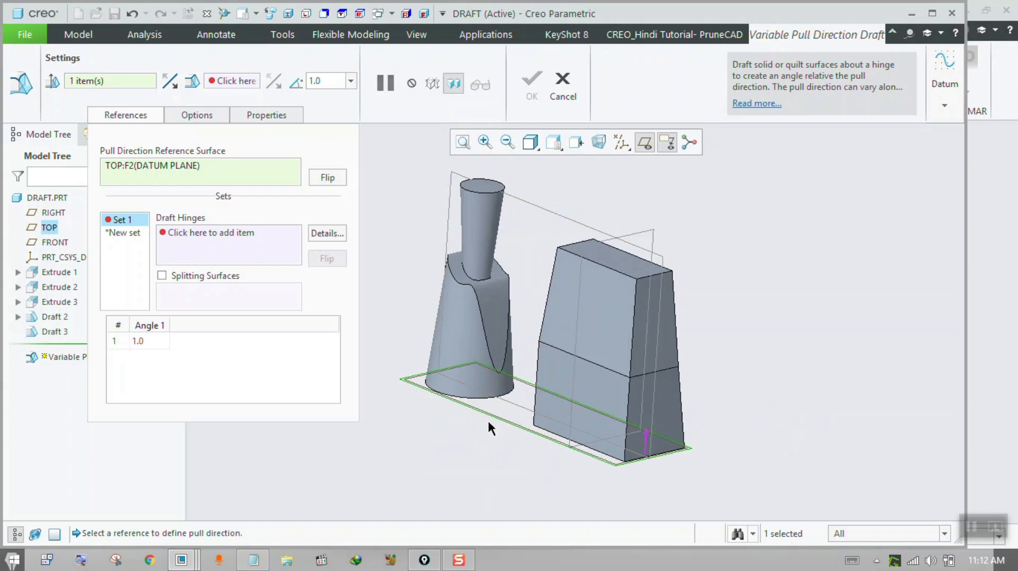
pyautogui.click(154, 169)
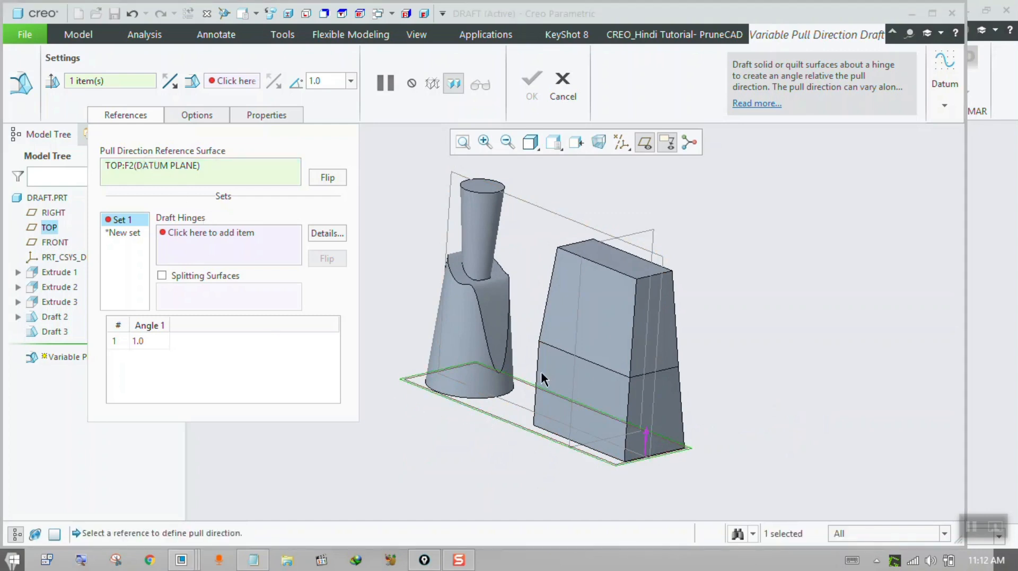
pyautogui.click(199, 236)
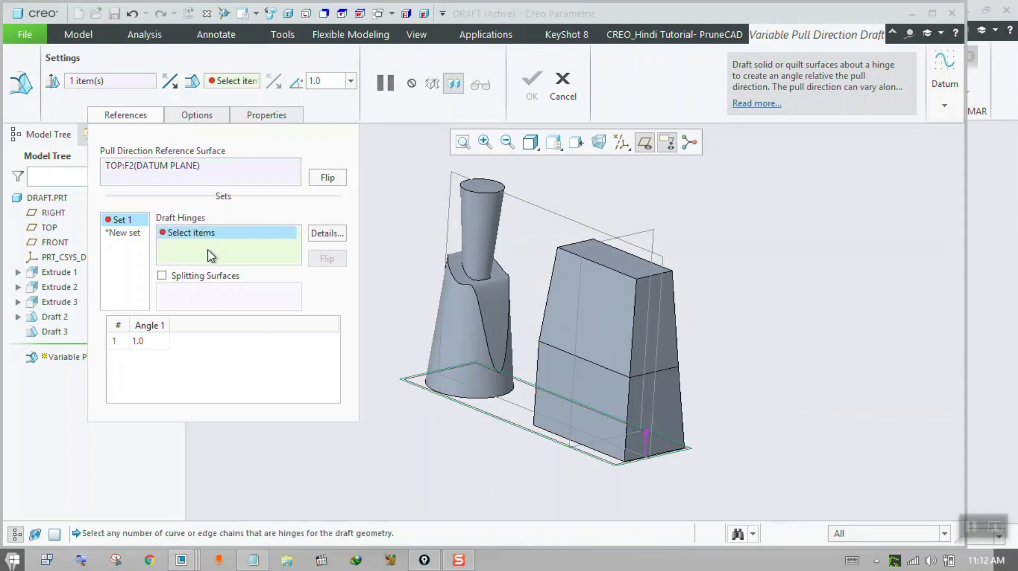
pyautogui.click(605, 373)
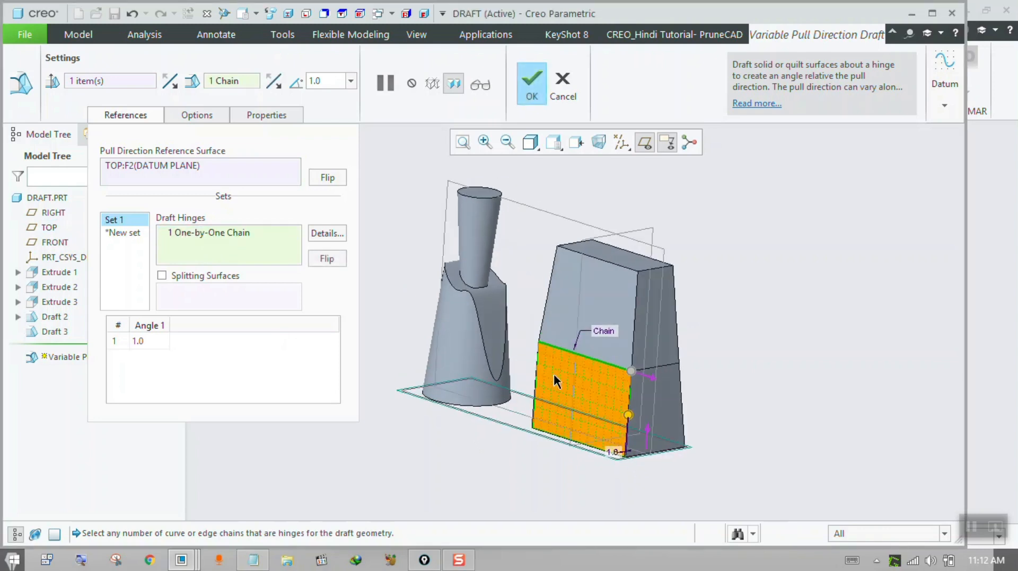
# Set Angle 1 of the variable pull direction draft to 10°
pyautogui.scroll(-3, 593, 444)
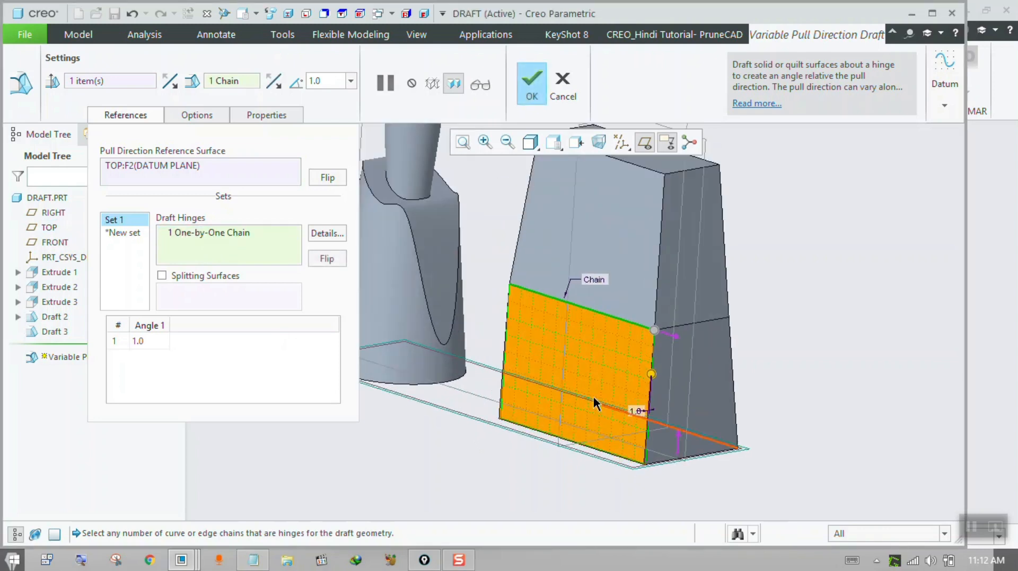
pyautogui.click(166, 345)
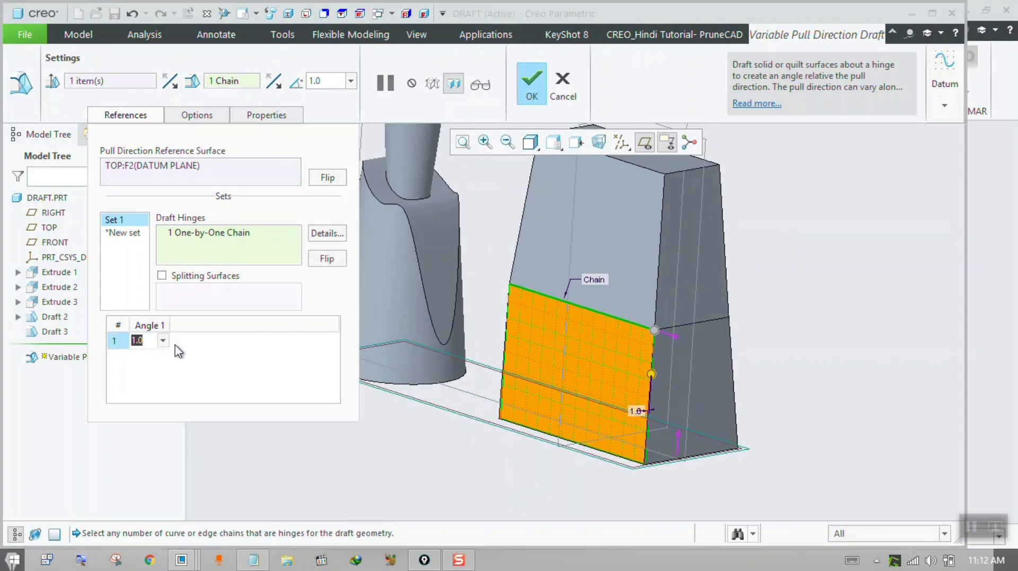
pyautogui.write('10')
pyautogui.press('Return')
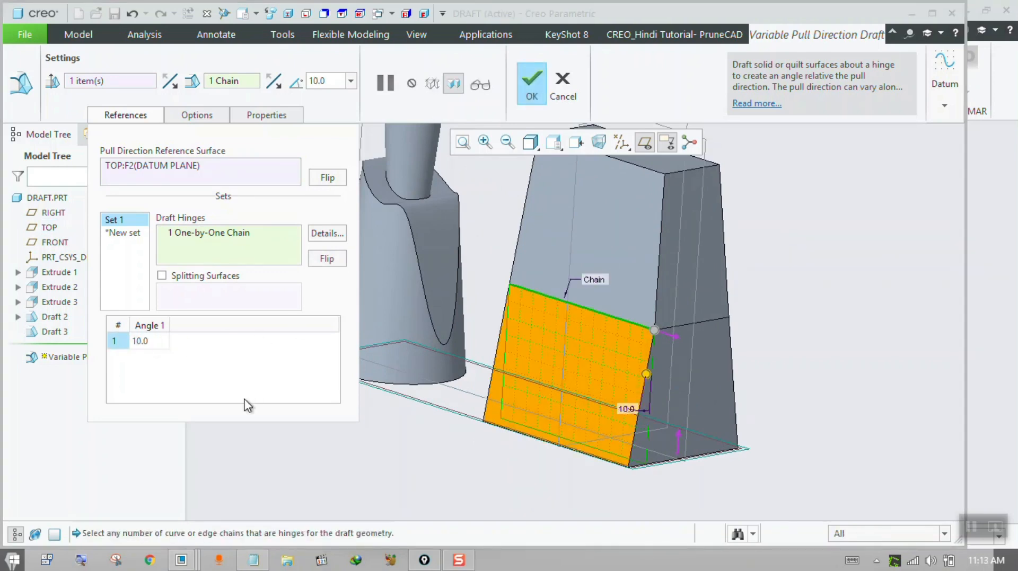
# Add a second angle to the variable pull direction draft and set it to 5°
pyautogui.moveTo(778, 355); pyautogui.dragTo(593, 284, button='middle')
pyautogui.rightClick(221, 370)
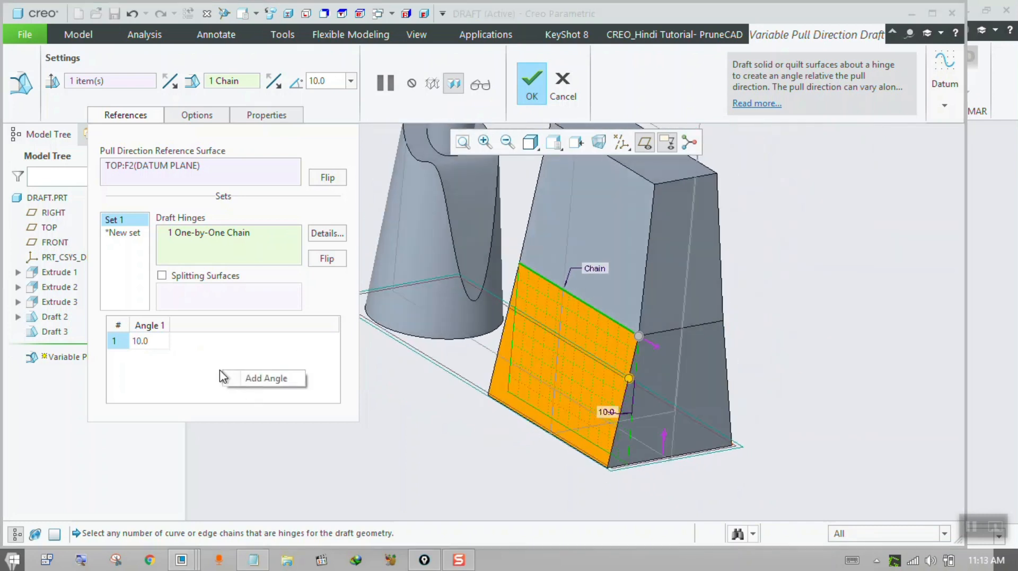
pyautogui.click(257, 380)
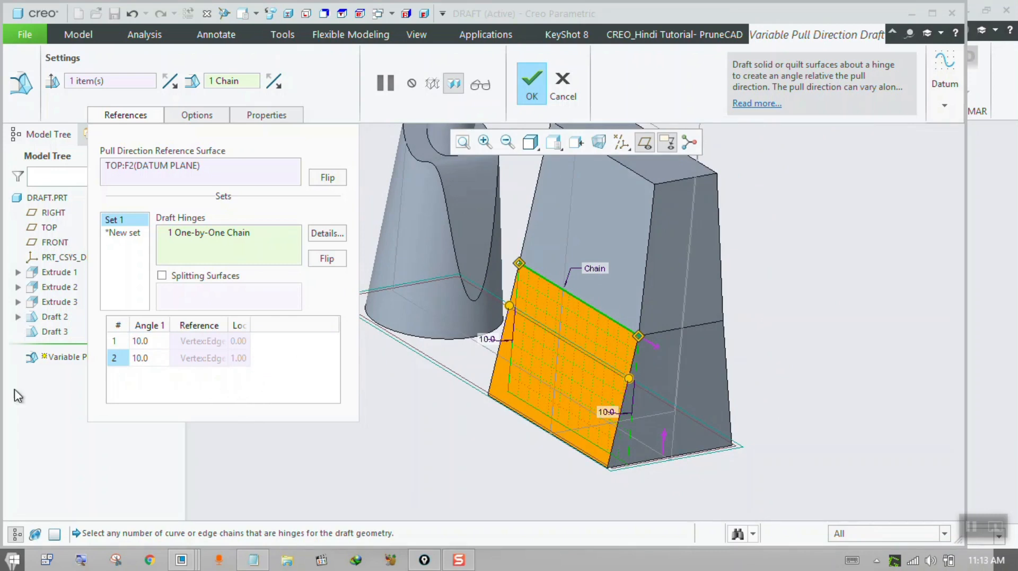
pyautogui.click(149, 359)
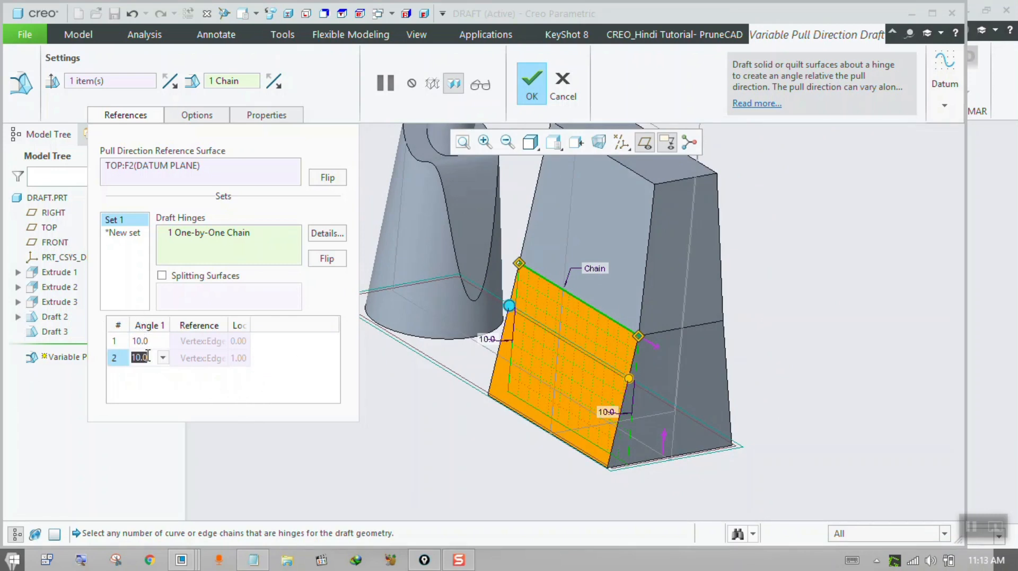
pyautogui.write('5')
pyautogui.press('Return')
# Set the draft angle at the first end of the hinge to 20°
pyautogui.scroll(2, 371, 398)
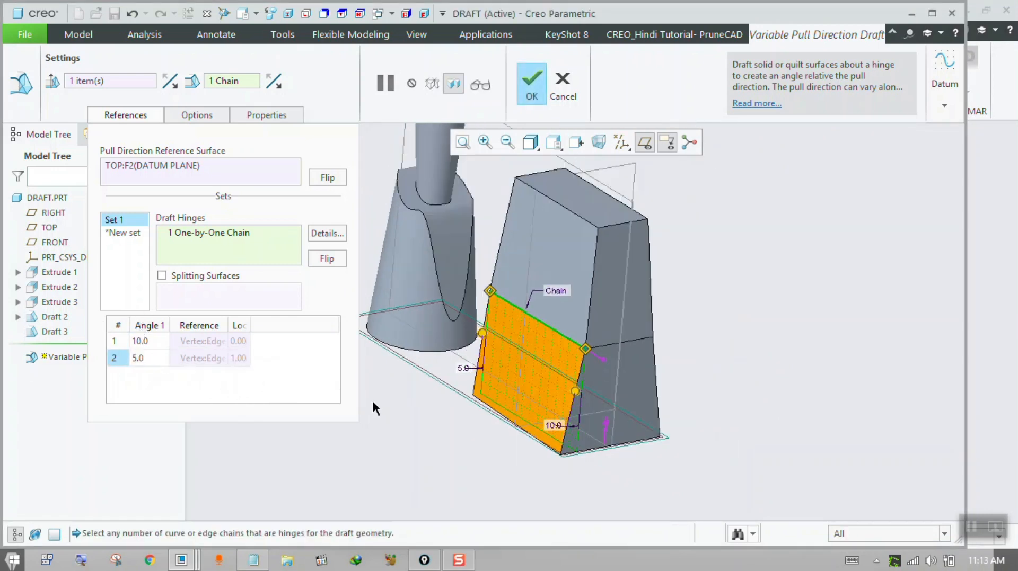
pyautogui.moveTo(371, 400)
pyautogui.mouseDown(button='middle')
pyautogui.moveTo(356, 395)
pyautogui.moveTo(370, 391)
pyautogui.mouseUp(button='middle')
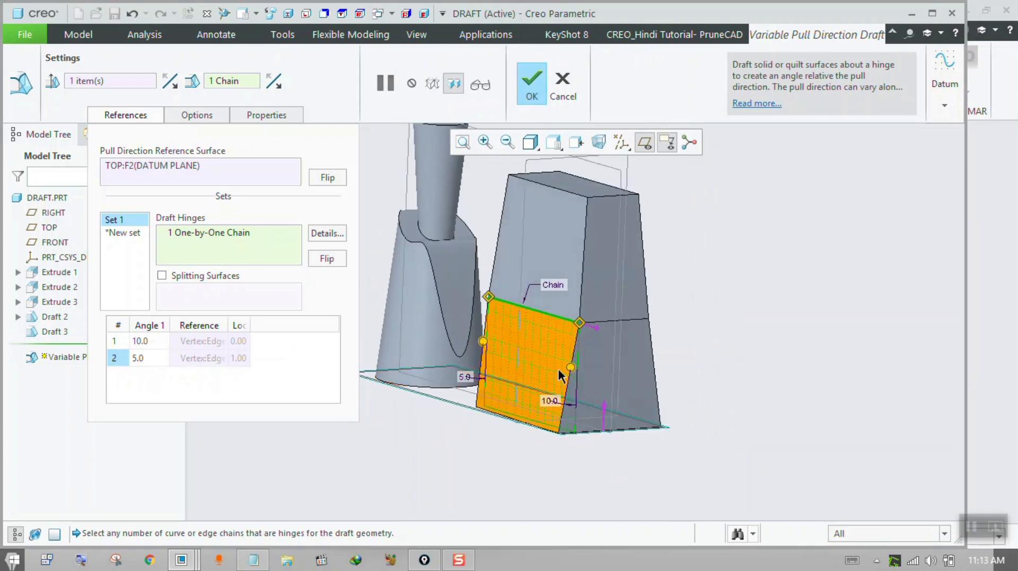
pyautogui.moveTo(573, 363); pyautogui.dragTo(568, 369)
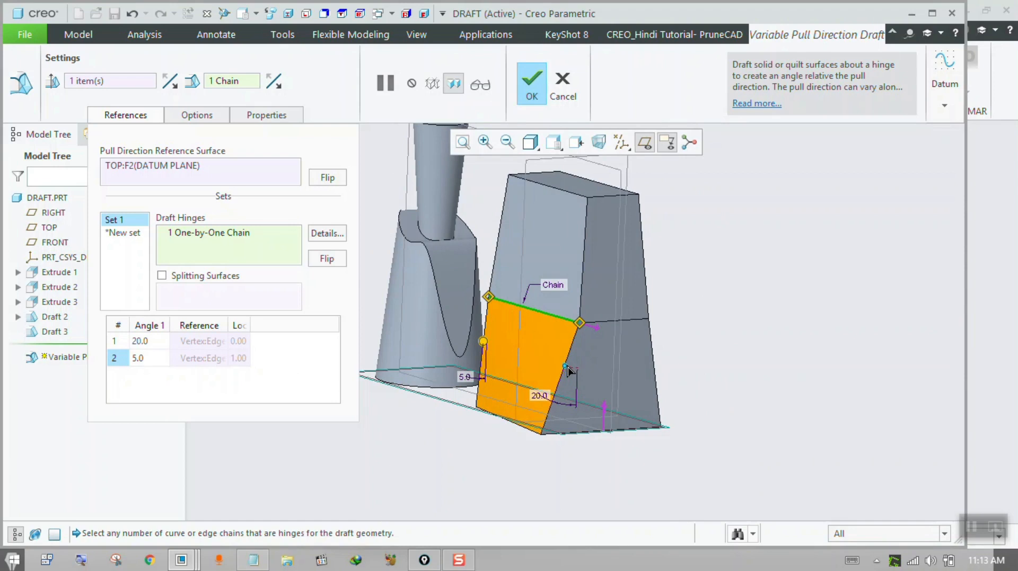
# Add a third draft angle at the midpoint of the hinge edge and set it to 10°
pyautogui.rightClick(241, 364)
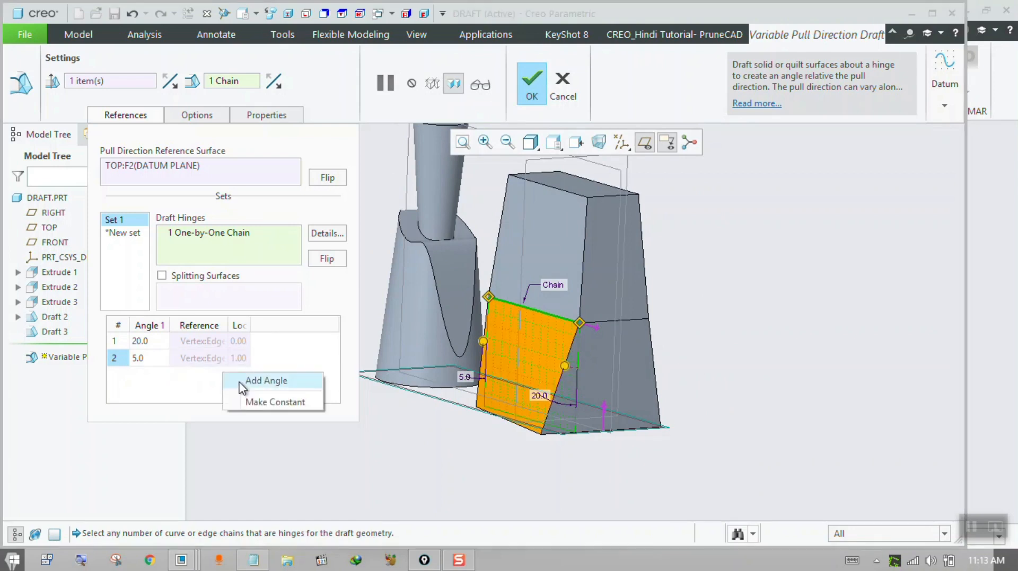
pyautogui.click(241, 382)
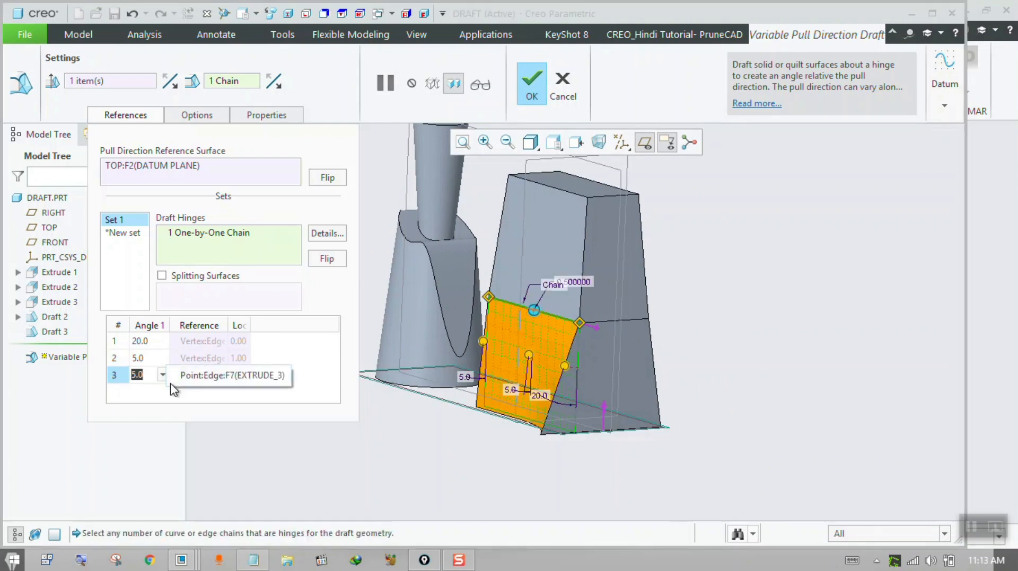
pyautogui.write('10')
pyautogui.press('Return')
# Adjust the midpoint draft angle to 24° and the first end's angle to 11° directly on the model
pyautogui.moveTo(499, 405); pyautogui.dragTo(594, 416, button='middle')
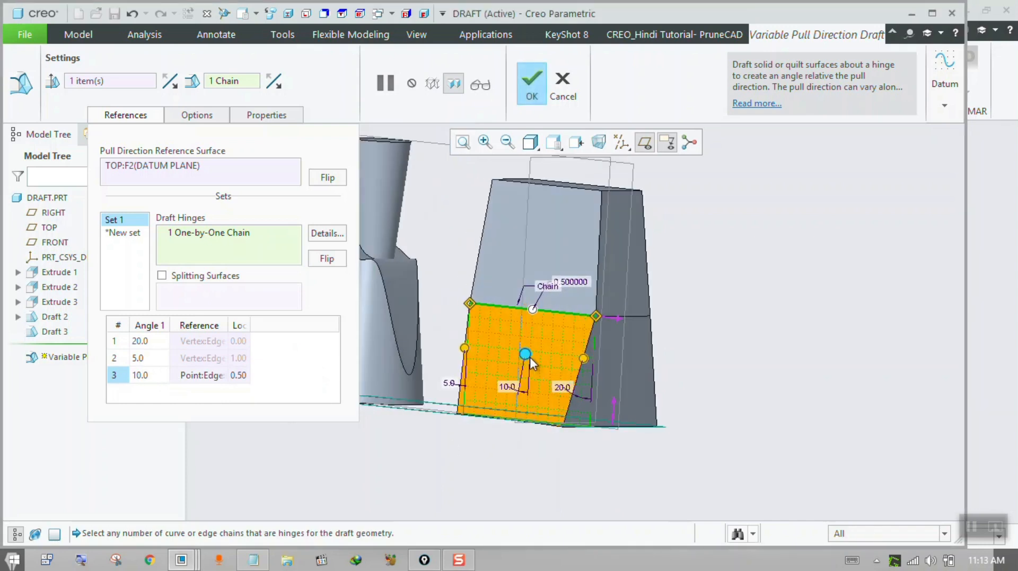
pyautogui.moveTo(530, 357); pyautogui.dragTo(519, 356)
pyautogui.scroll(2, 506, 356)
pyautogui.moveTo(506, 363); pyautogui.dragTo(567, 367, button='middle')
pyautogui.moveTo(573, 364); pyautogui.dragTo(573, 354)
# Add a fourth draft angle on the hinge and move the third angle's point to location 0.25
pyautogui.moveTo(574, 357); pyautogui.dragTo(577, 324, button='middle')
pyautogui.rightClick(159, 389)
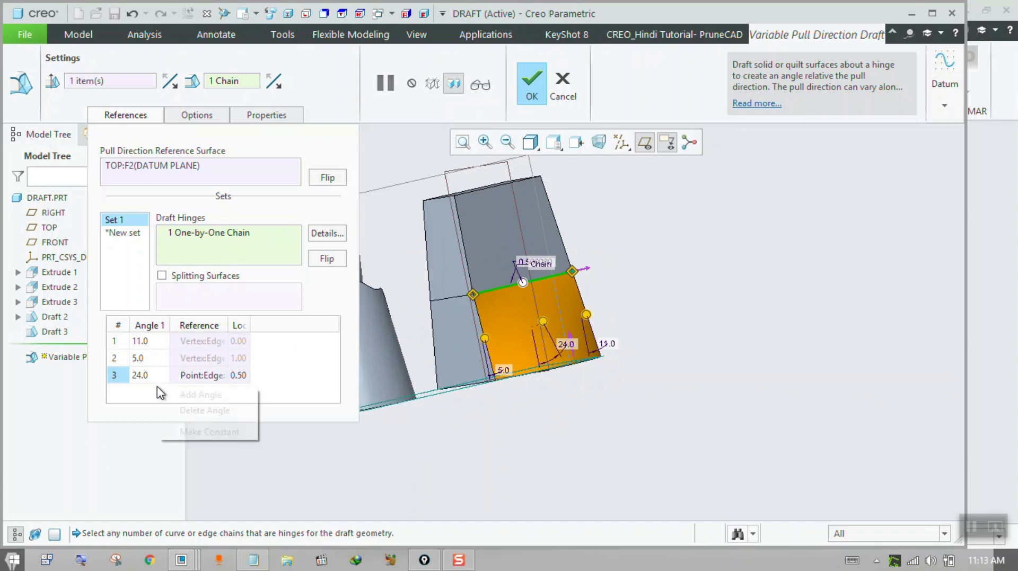
pyautogui.click(183, 395)
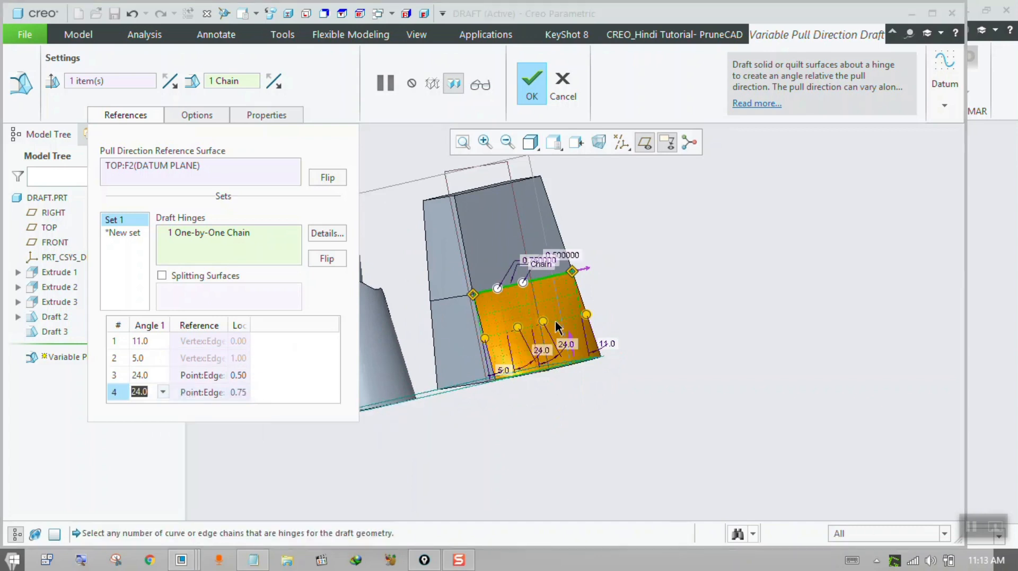
pyautogui.moveTo(526, 281); pyautogui.dragTo(548, 278)
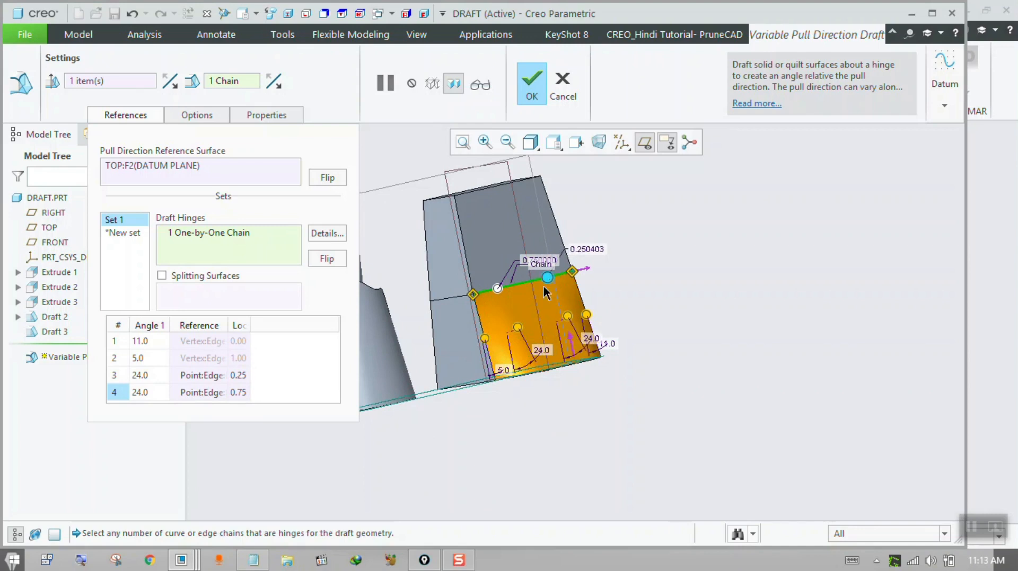
# Set the fourth draft angle to 31° and complete the variable pull direction draft
pyautogui.moveTo(516, 328); pyautogui.dragTo(522, 328)
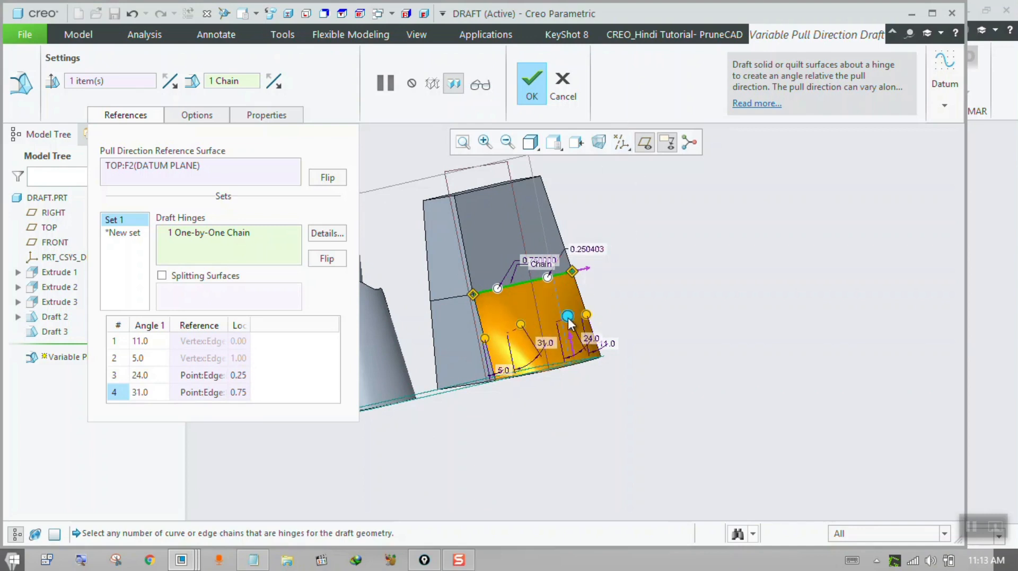
pyautogui.click(532, 85)
pyautogui.click(609, 223)
pyautogui.moveTo(610, 223); pyautogui.dragTo(543, 270, button='middle')
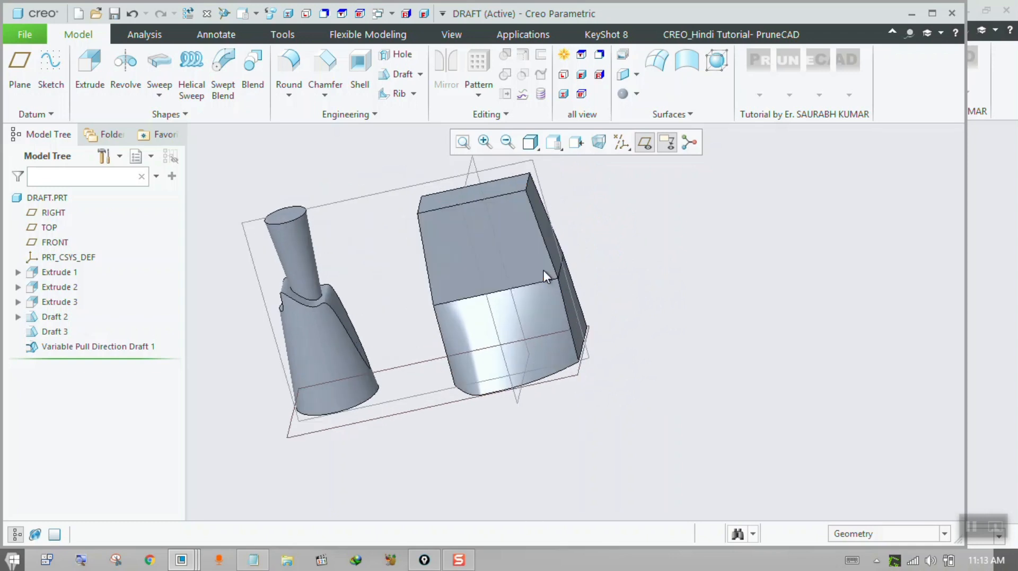
# Switch to the CASE part and examine the ribs inside the housing from several directions
pyautogui.click(413, 94)
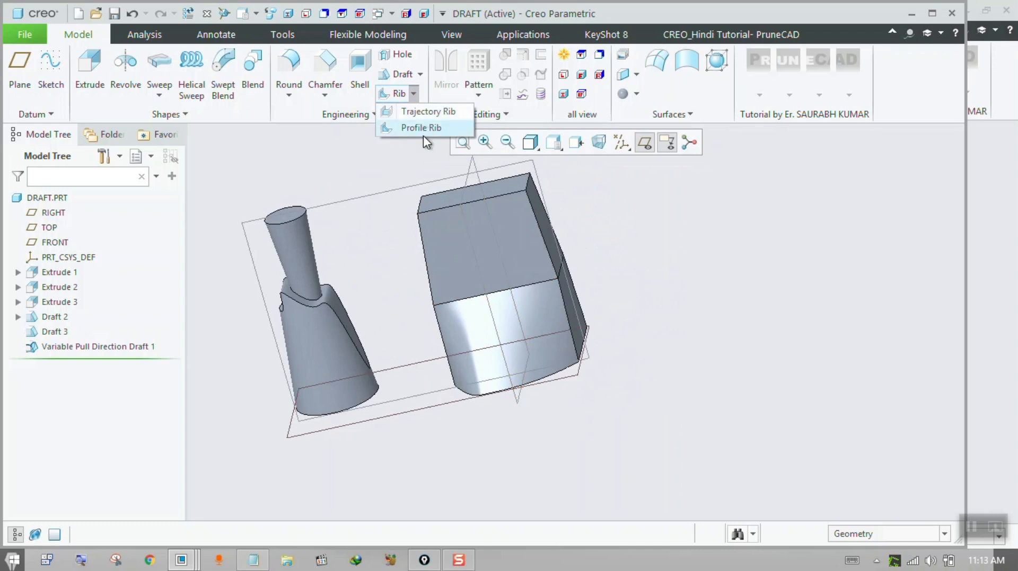
pyautogui.click(412, 162)
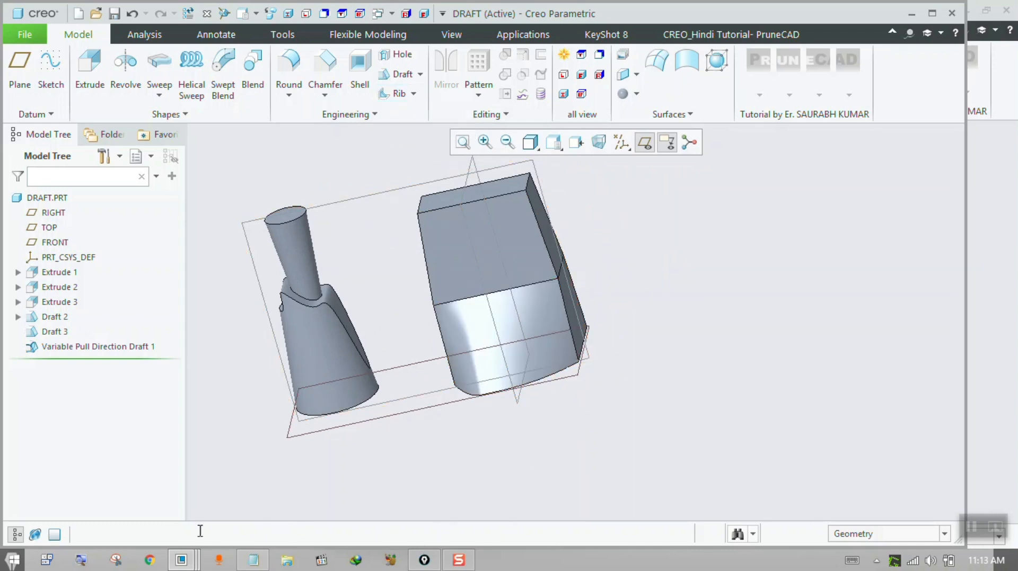
pyautogui.moveTo(180, 558)
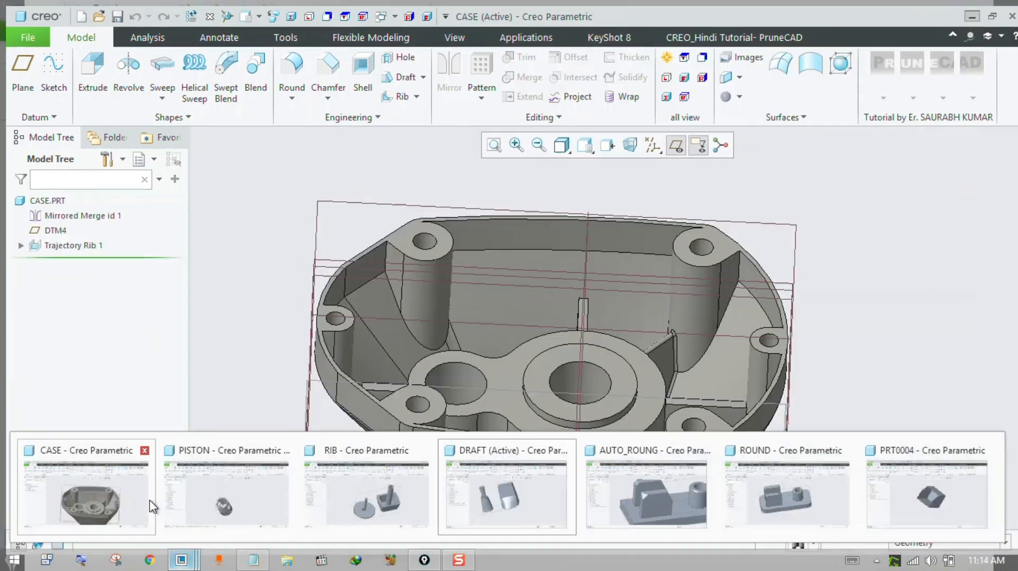
pyautogui.click(139, 498)
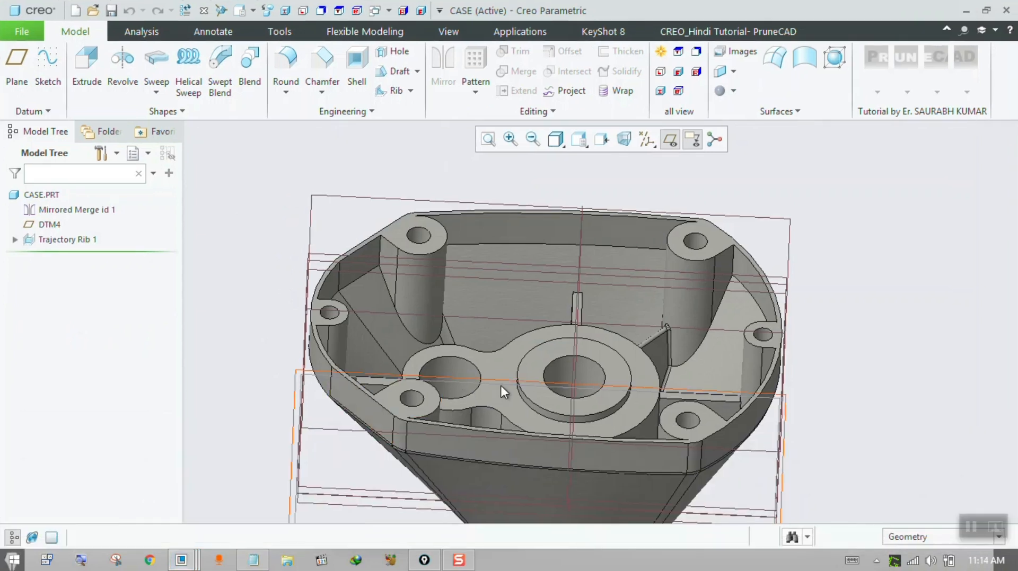
pyautogui.moveTo(499, 386); pyautogui.dragTo(480, 399, button='middle')
pyautogui.scroll(-3, 570, 311)
pyautogui.moveTo(569, 310); pyautogui.dragTo(583, 333, button='middle')
pyautogui.moveTo(517, 462); pyautogui.dragTo(522, 463, button='middle')
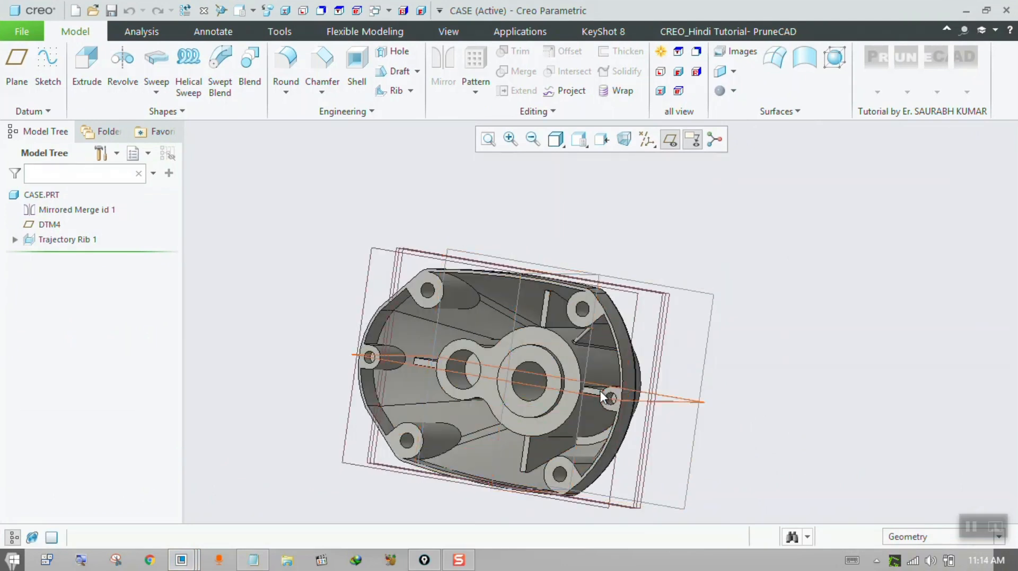
pyautogui.scroll(4, 600, 393)
pyautogui.moveTo(604, 395); pyautogui.dragTo(619, 361, button='middle')
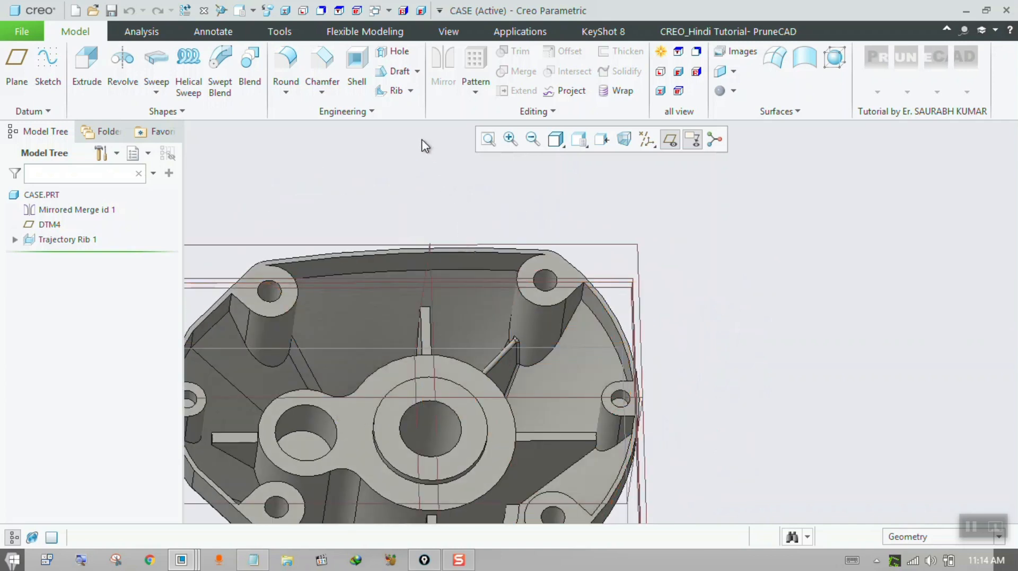
# Switch to the RIB part and look at the rib joining rod and disc and the available rib types
pyautogui.moveTo(191, 566)
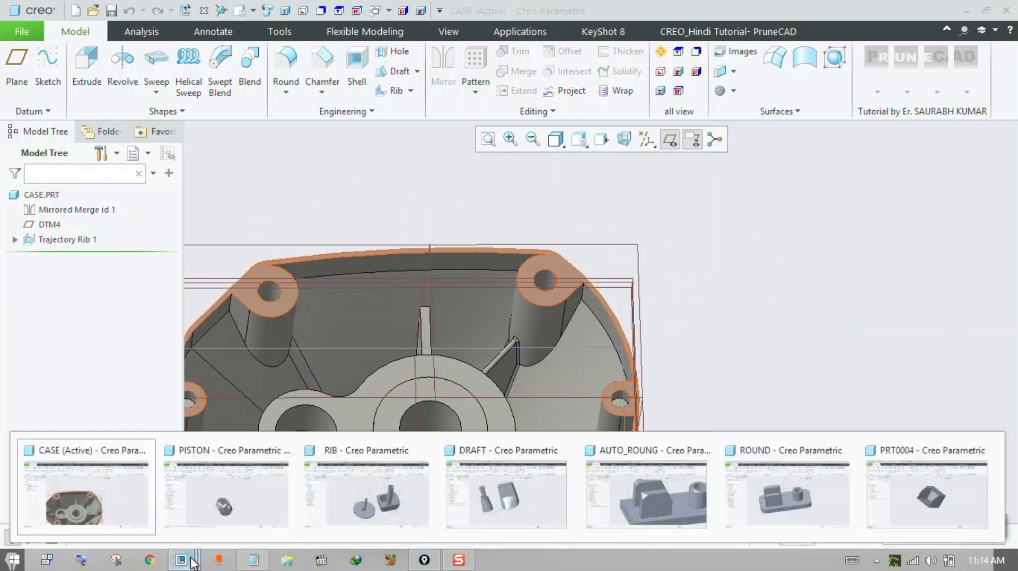
pyautogui.click(365, 496)
pyautogui.moveTo(444, 386); pyautogui.dragTo(436, 368, button='middle')
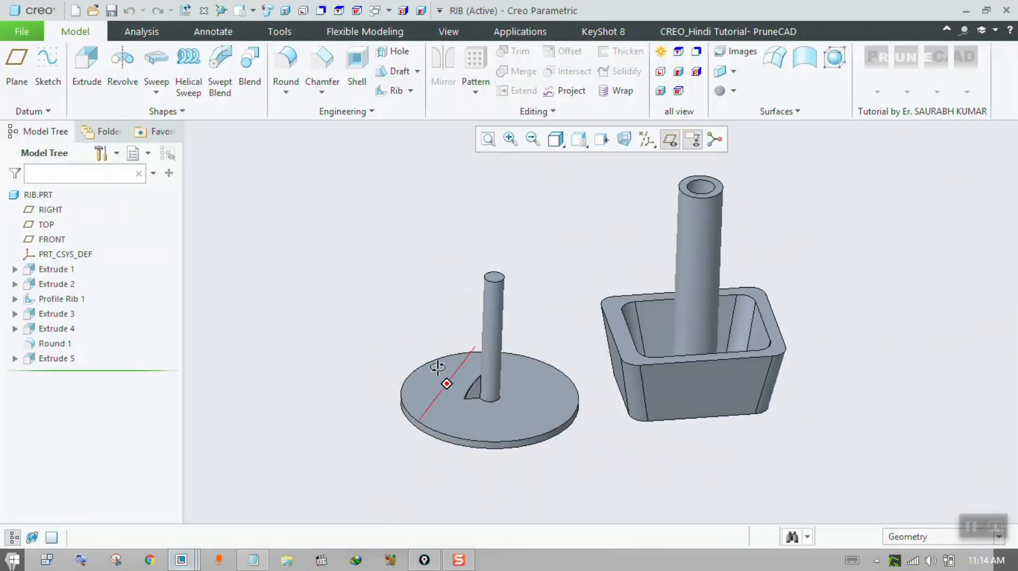
pyautogui.scroll(-3, 580, 401)
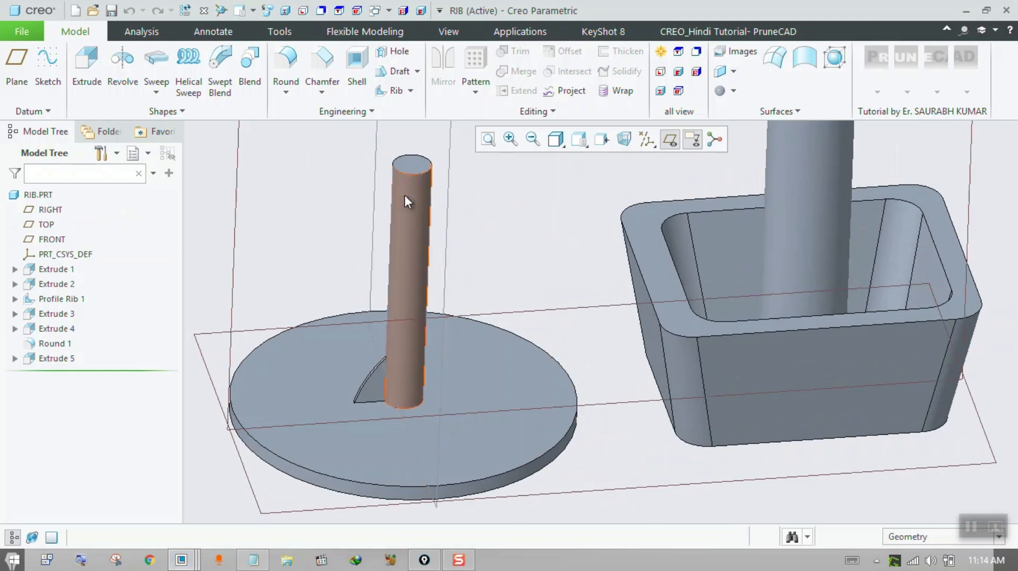
pyautogui.click(410, 91)
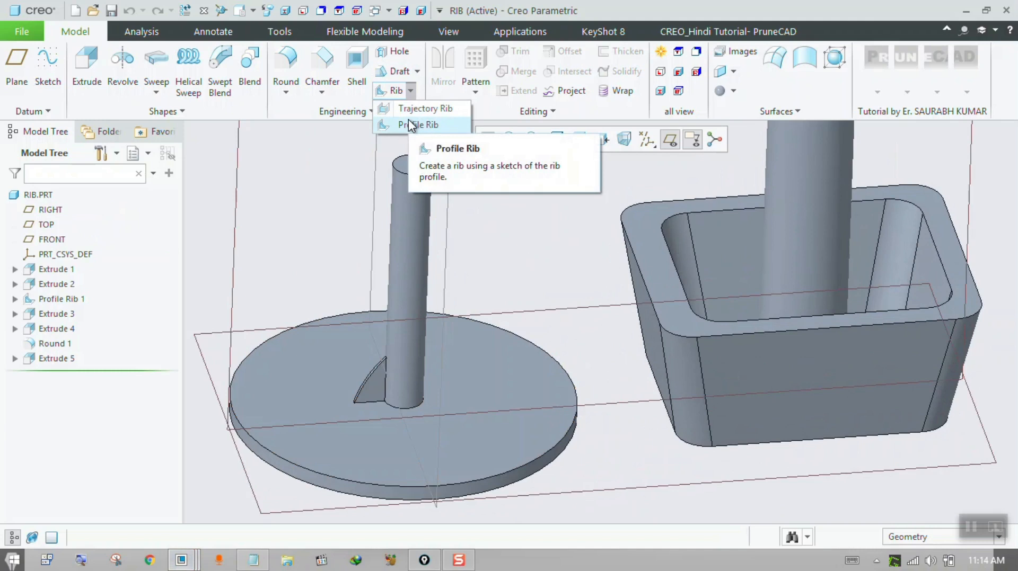
pyautogui.click(341, 199)
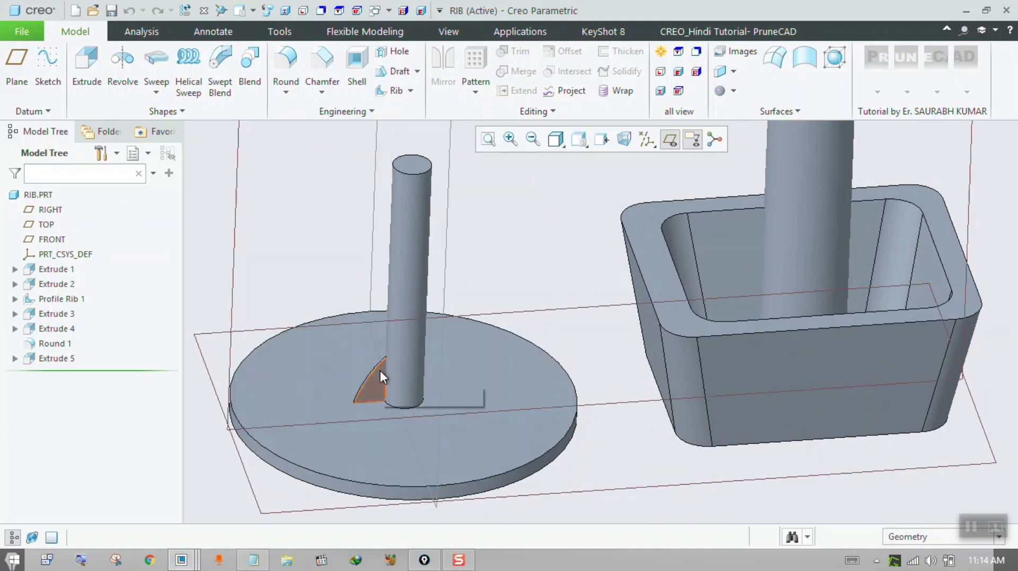
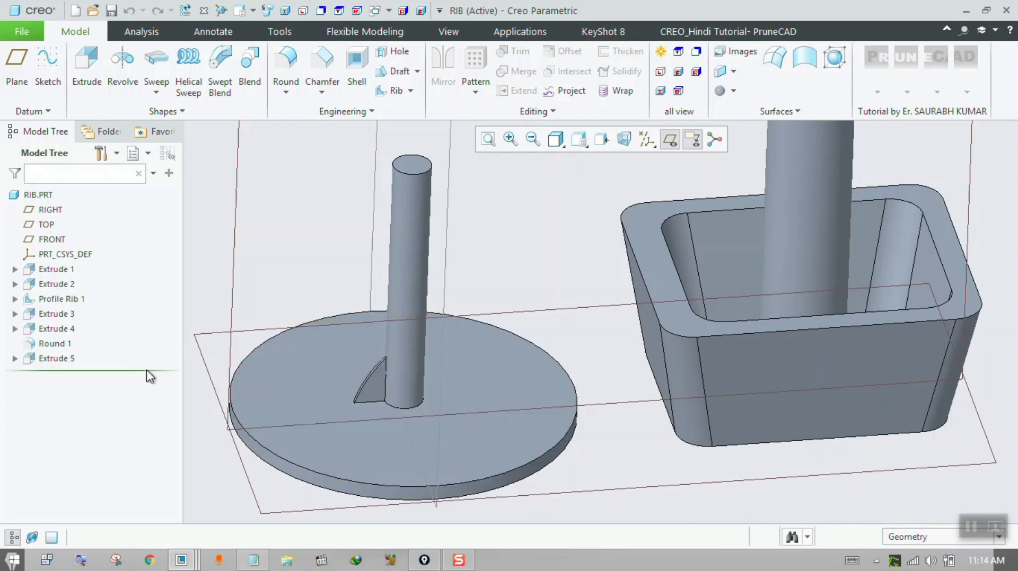
# Edit the section sketch of Profile Rib 1, bulge its arc further outward, and accept the sketch
pyautogui.click(377, 377)
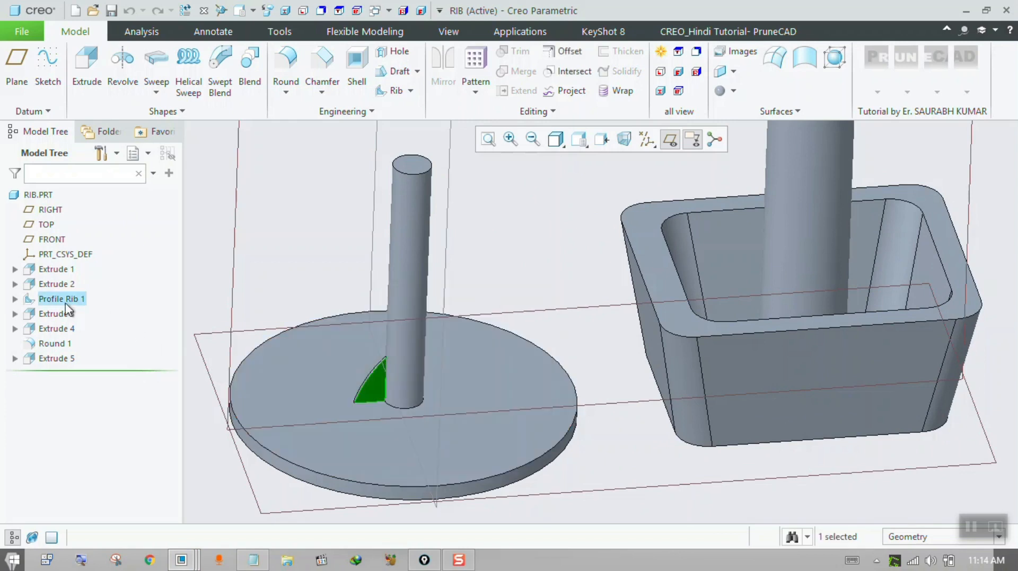
pyautogui.click(14, 299)
pyautogui.click(70, 314)
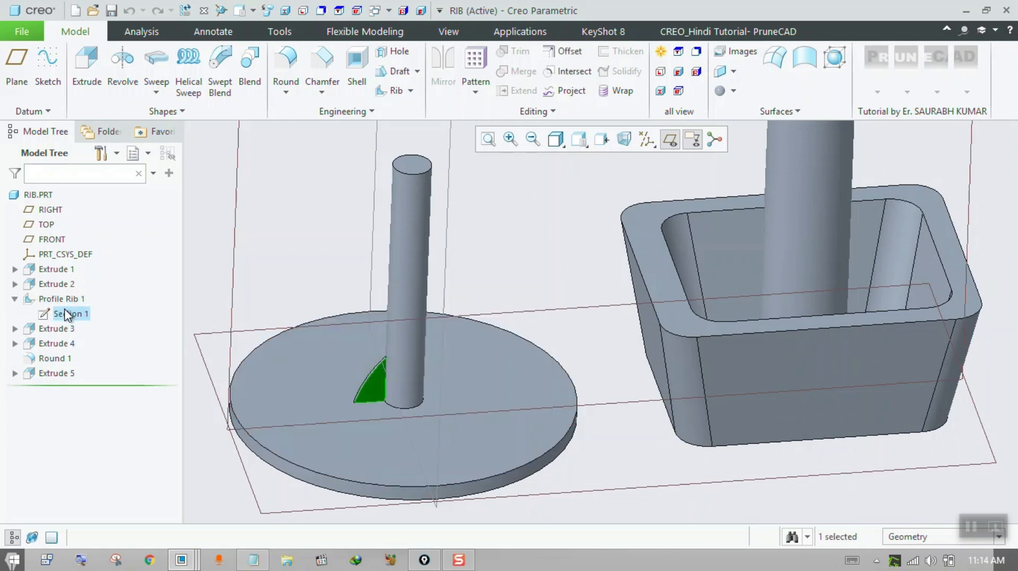
pyautogui.click(93, 244)
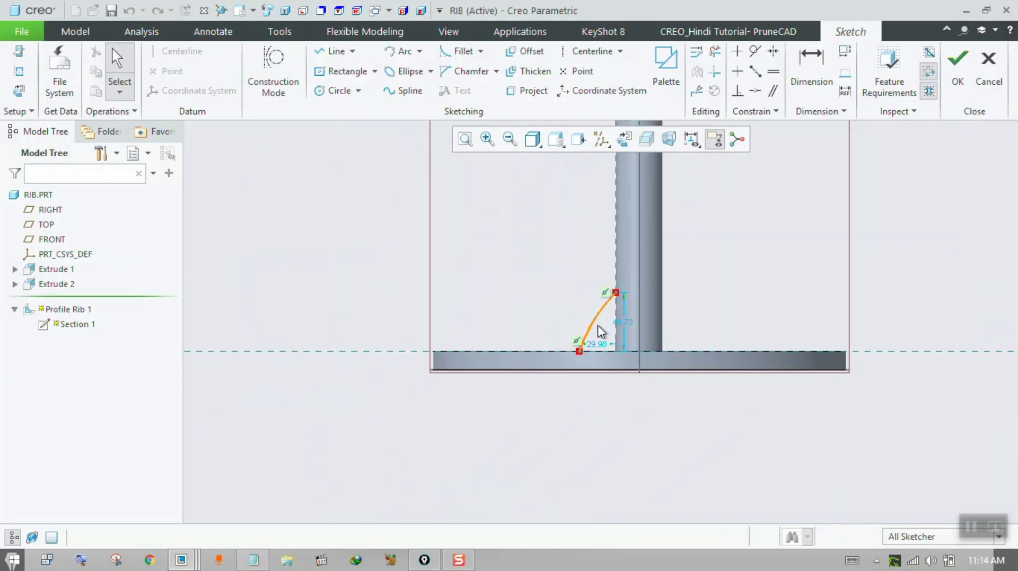
pyautogui.moveTo(589, 333); pyautogui.dragTo(583, 317)
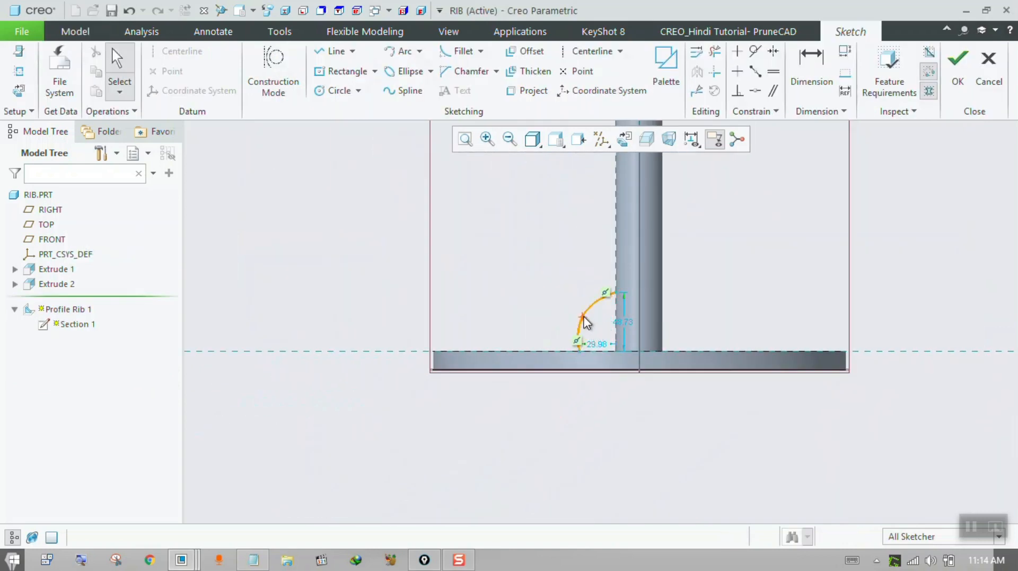
pyautogui.click(958, 60)
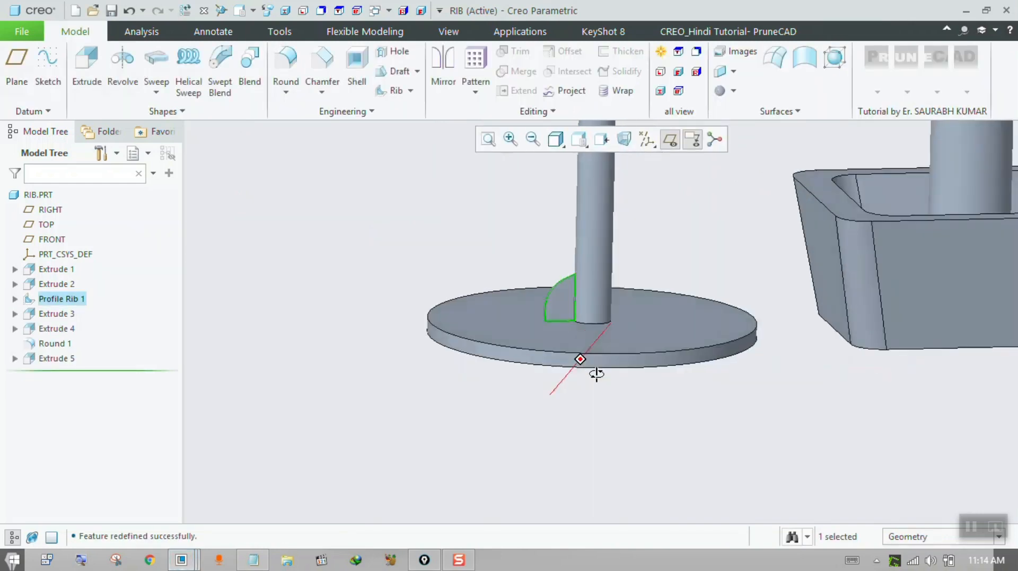
# Examine the reshaped profile rib on the disc and rod, up close and from above
pyautogui.scroll(-2, 574, 245)
pyautogui.moveTo(567, 243); pyautogui.dragTo(553, 324, button='middle')
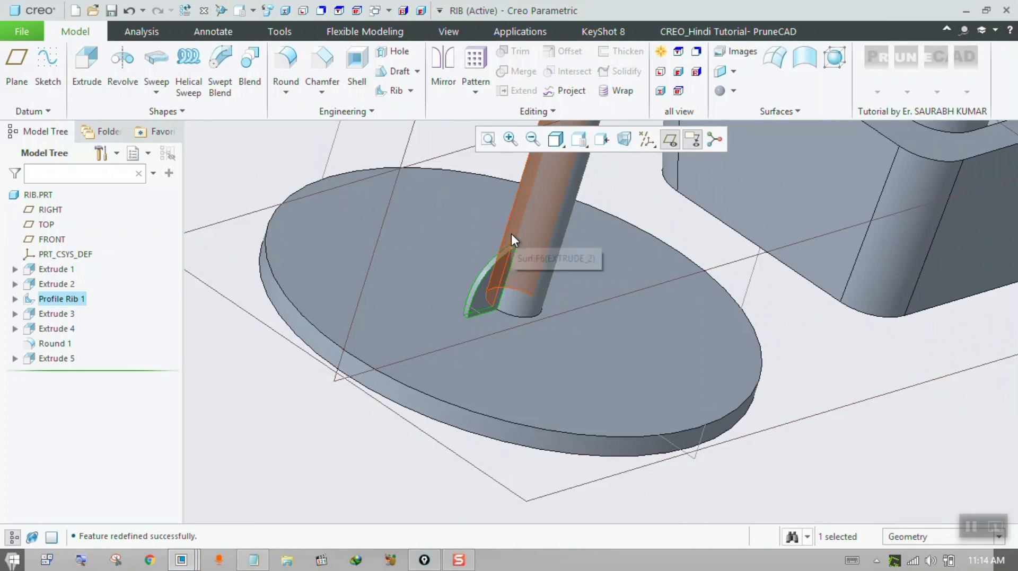
pyautogui.scroll(3, 411, 408)
pyautogui.scroll(3, 393, 408)
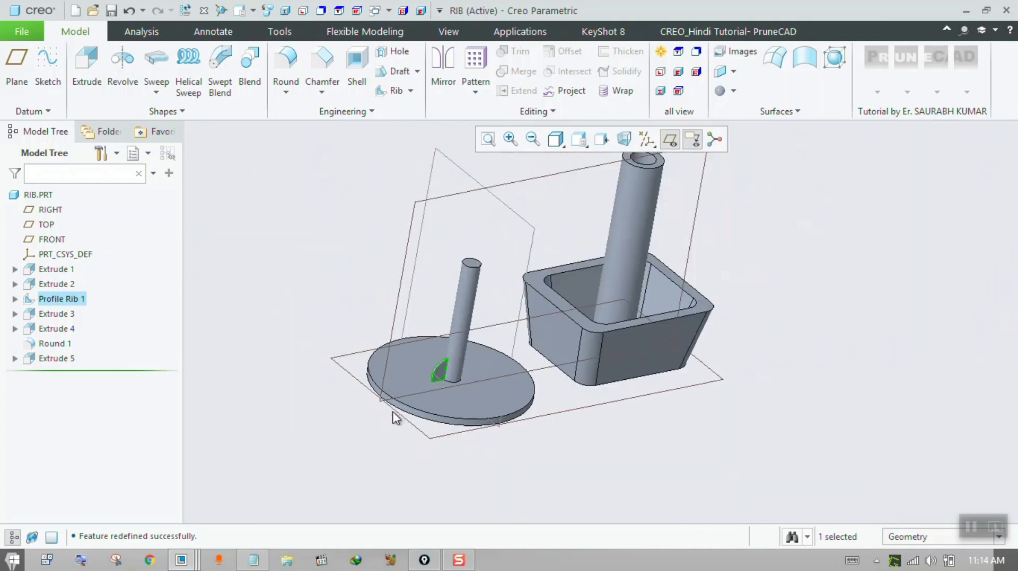
pyautogui.moveTo(508, 243); pyautogui.dragTo(495, 281, button='middle')
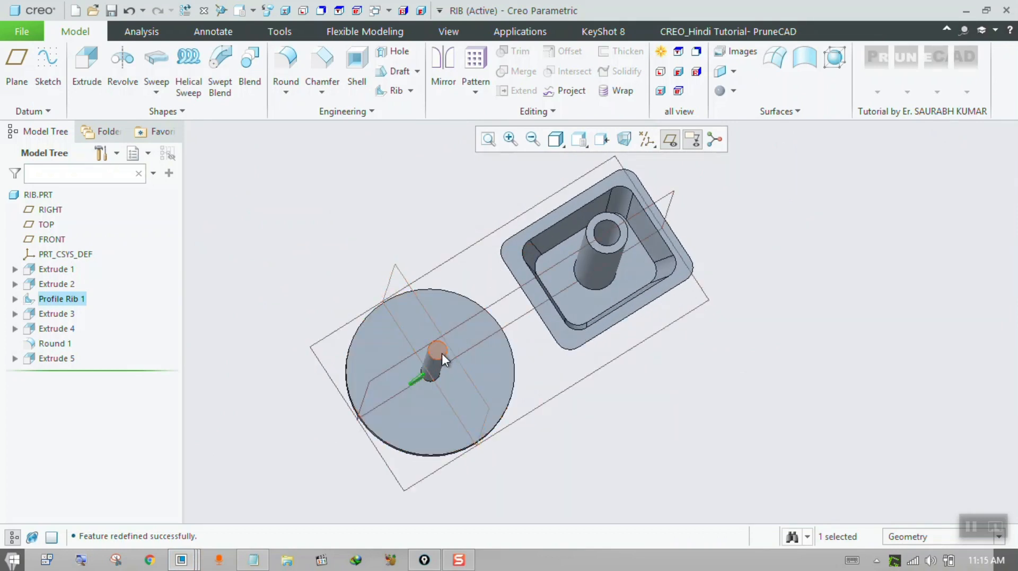
pyautogui.moveTo(441, 354); pyautogui.dragTo(438, 361, button='middle')
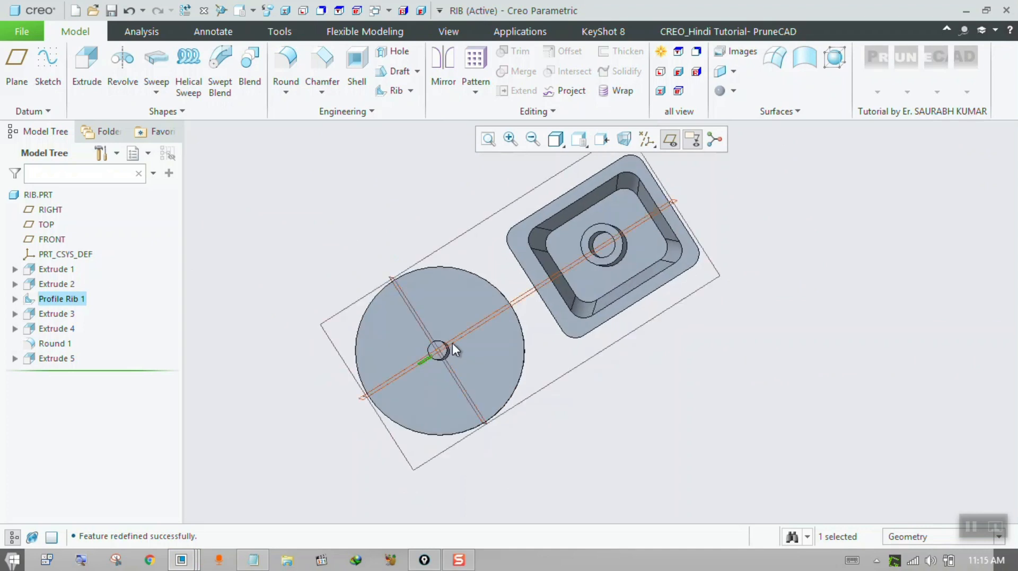
# Start a new profile rib and define its internal sketch on the FRONT plane
pyautogui.click(453, 343)
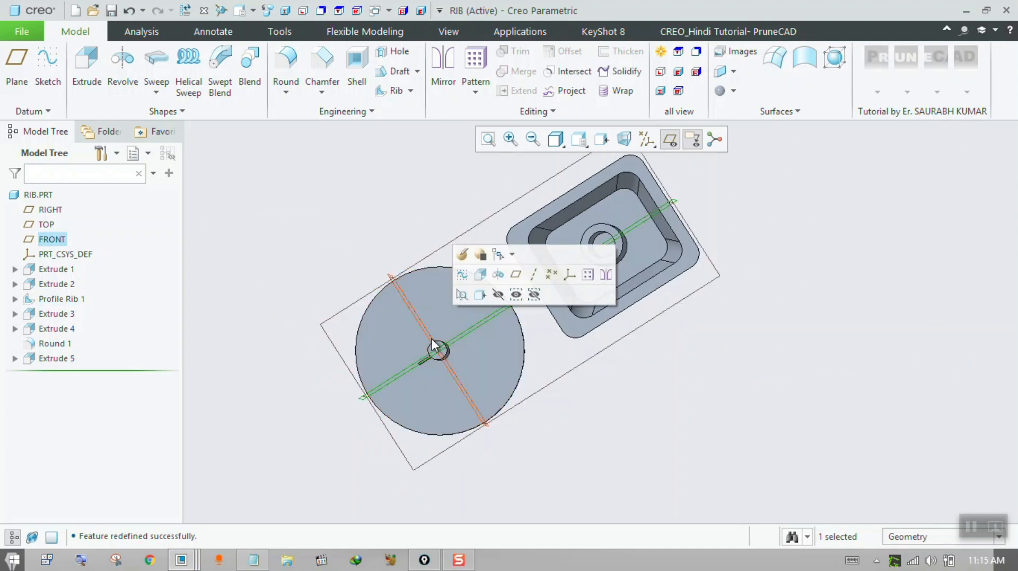
pyautogui.click(394, 244)
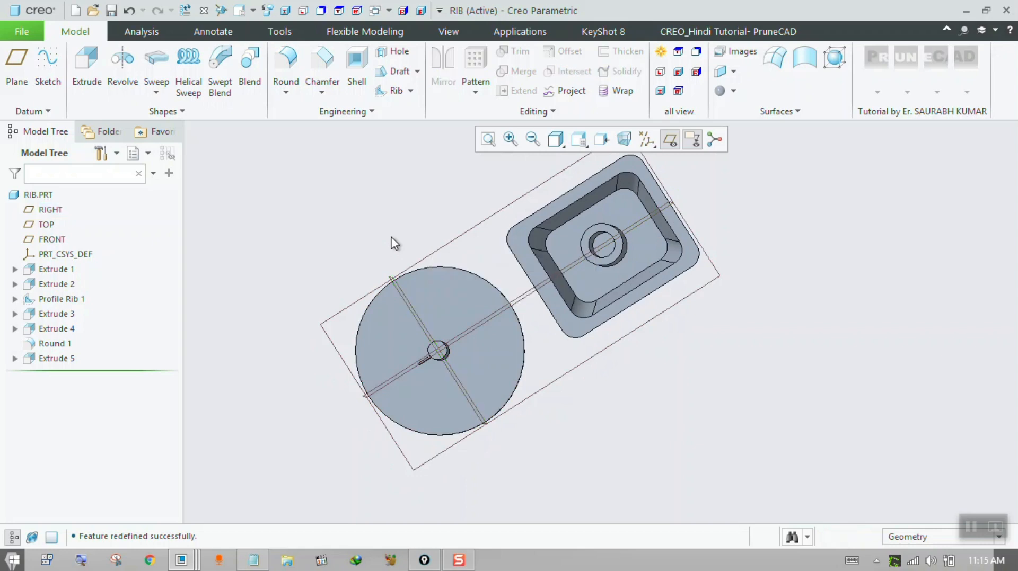
pyautogui.click(416, 90)
pyautogui.click(418, 119)
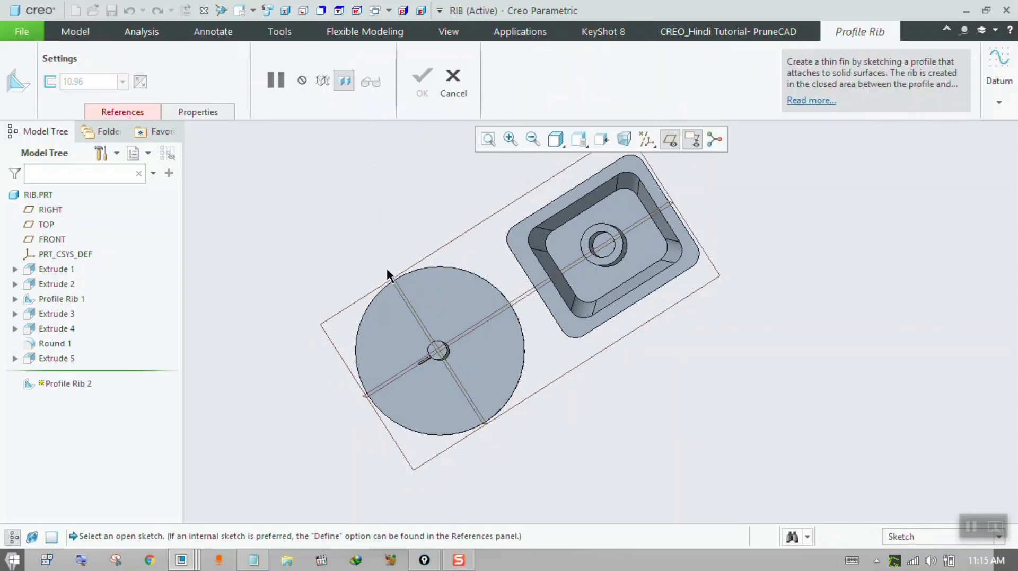
pyautogui.moveTo(386, 268); pyautogui.dragTo(382, 227, button='middle')
pyautogui.click(139, 113)
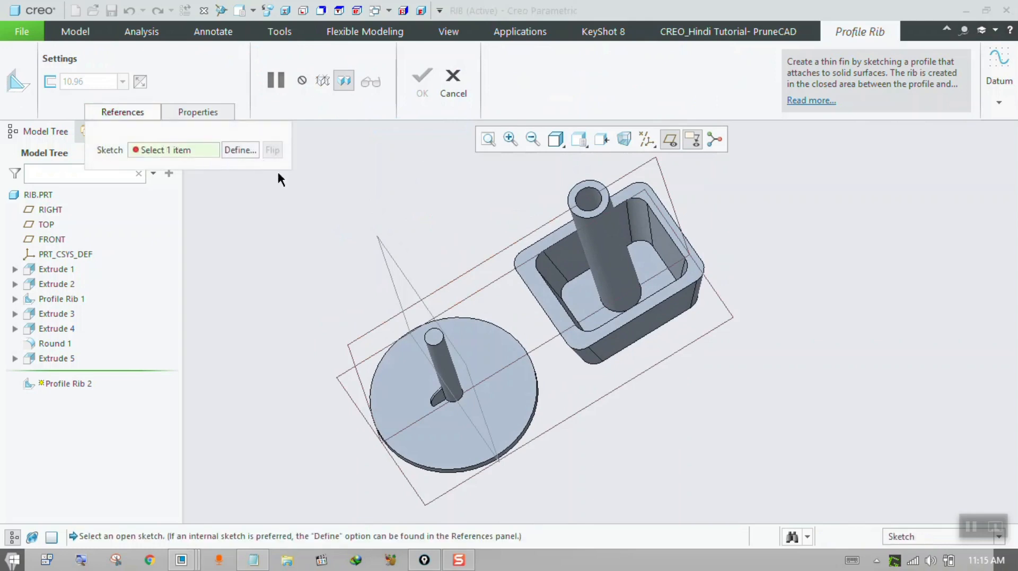
pyautogui.click(473, 278)
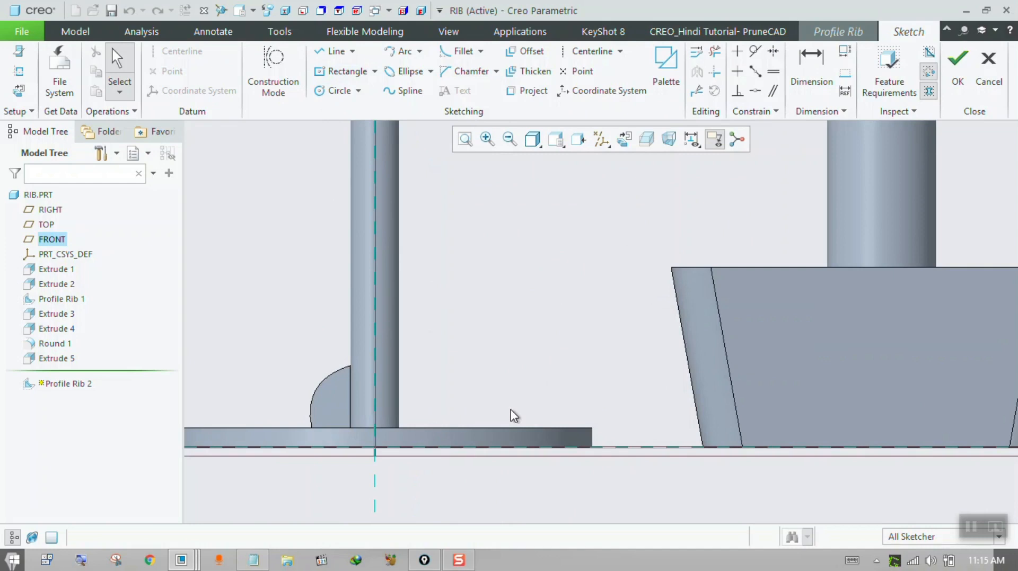
# Sketch an S-shaped spline from the rod's side opposite the existing rib down to the disc's top face, and accept the sketch
pyautogui.click(402, 90)
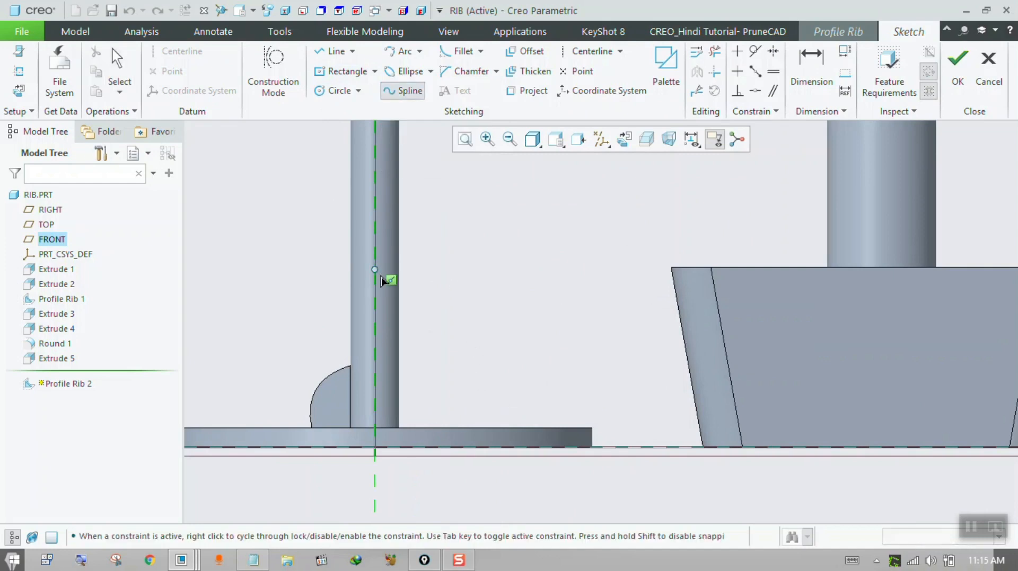
pyautogui.click(399, 320)
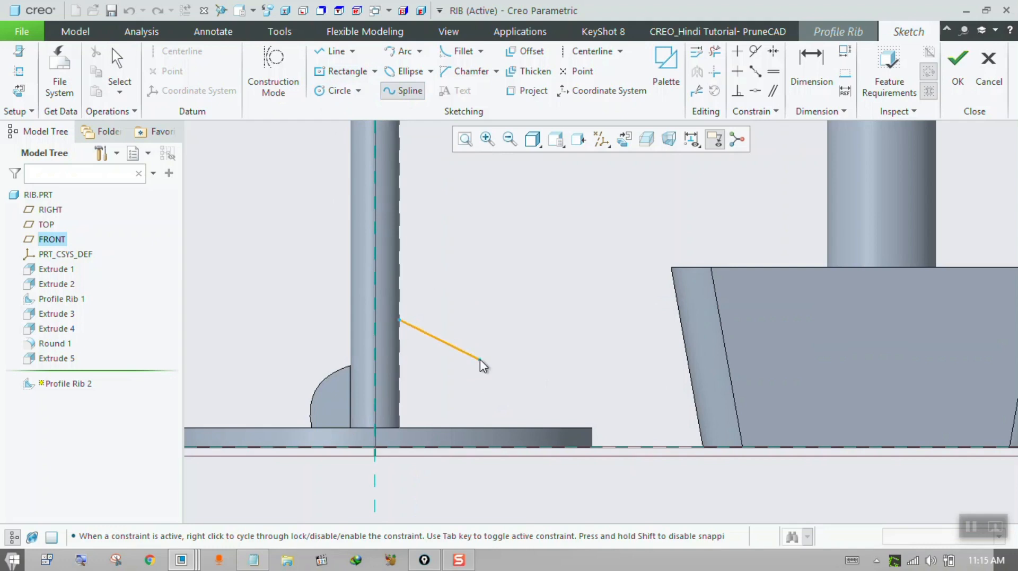
pyautogui.click(481, 360)
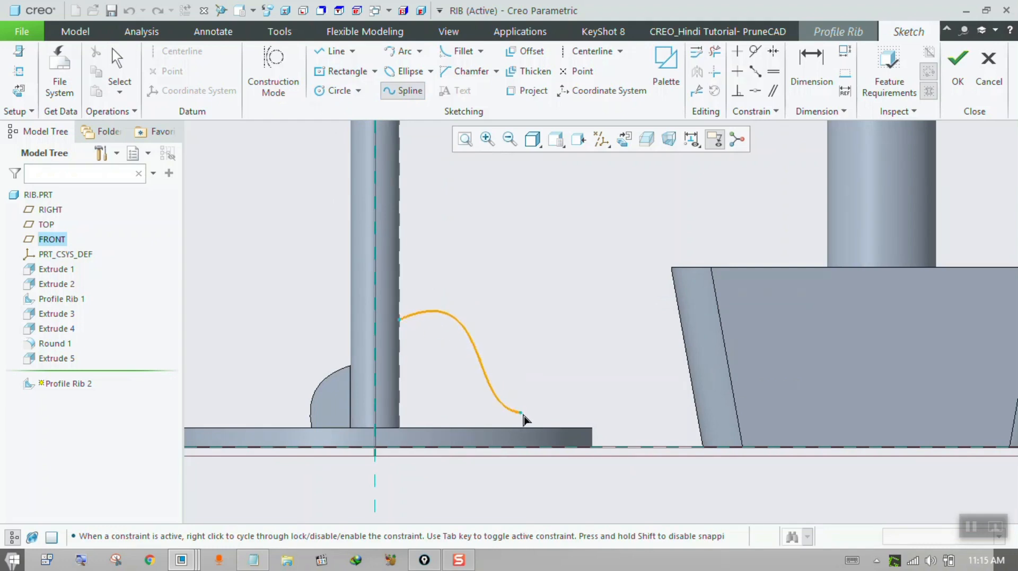
pyautogui.click(542, 427)
pyautogui.middleClick(544, 429)
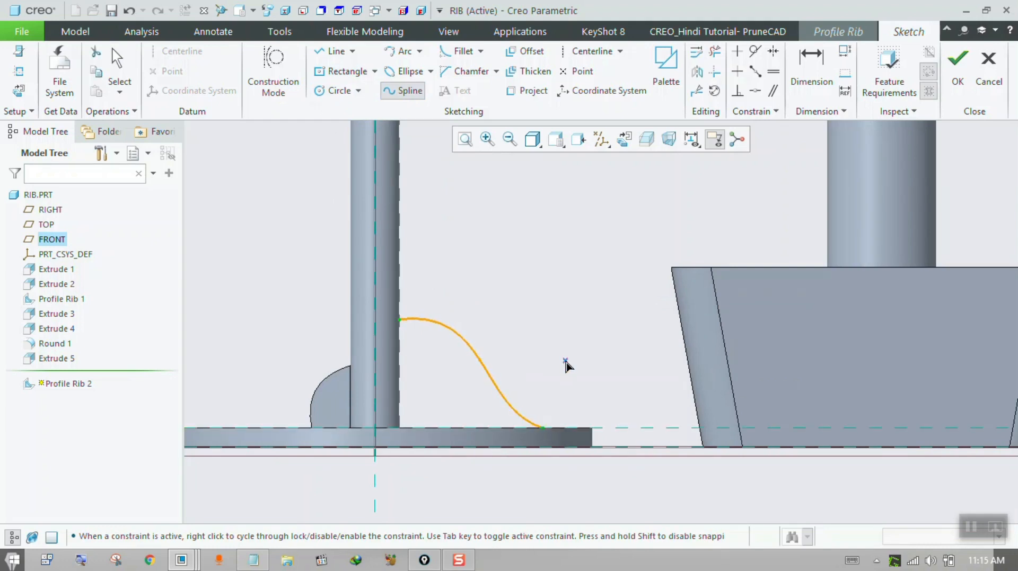
pyautogui.click(957, 67)
# Set the rib thickness to about 10.91, cycle its thickness side back to symmetric, and complete the rib
pyautogui.moveTo(596, 313); pyautogui.dragTo(554, 358, button='middle')
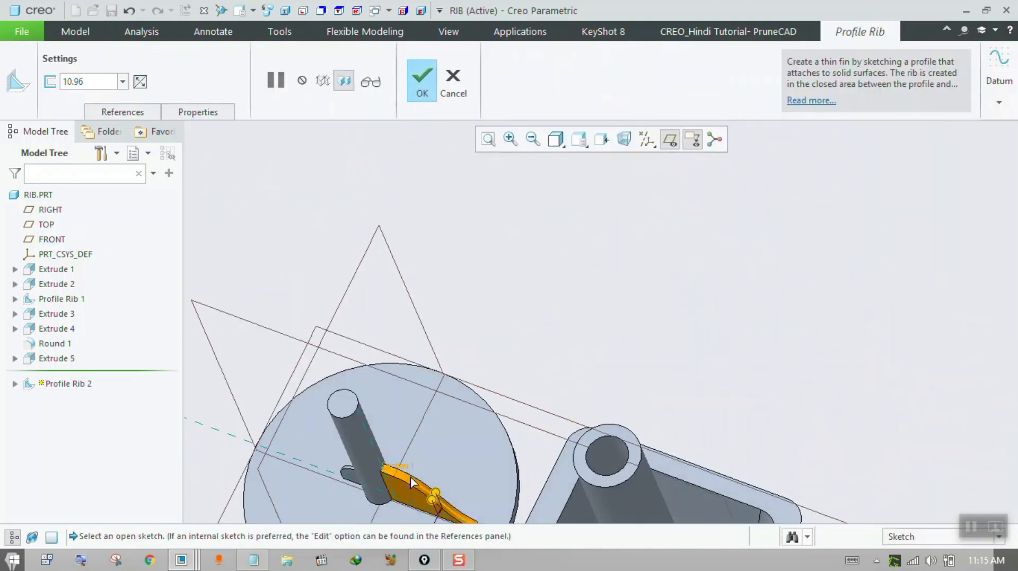
pyautogui.scroll(5, 426, 435)
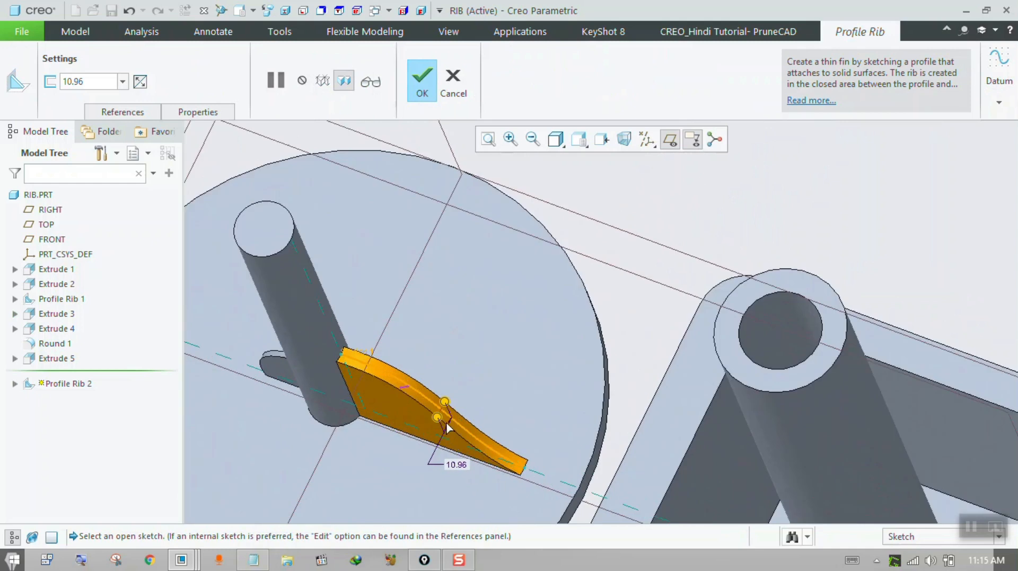
pyautogui.moveTo(435, 424); pyautogui.dragTo(444, 404)
pyautogui.click(140, 81)
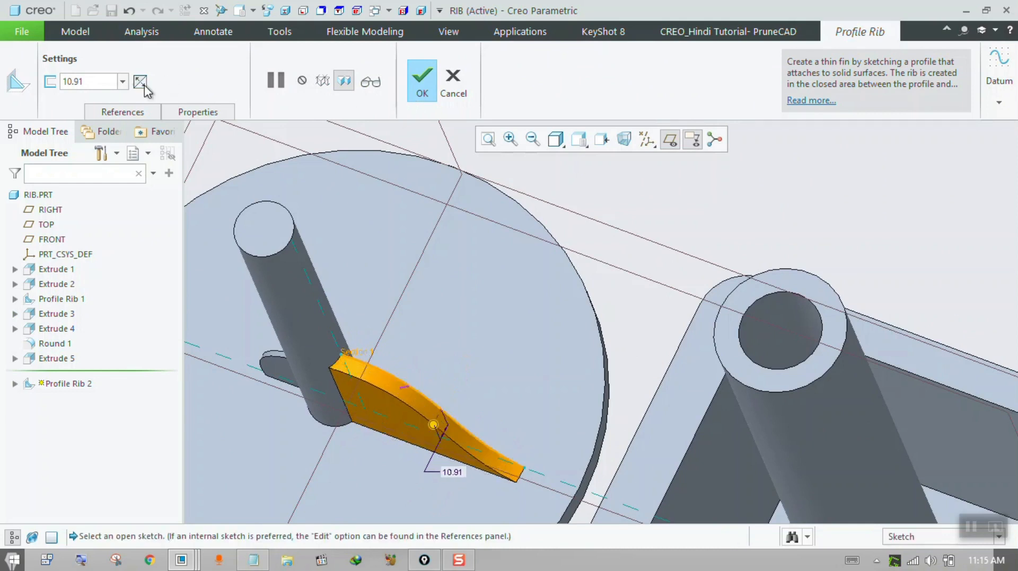
pyautogui.click(140, 81)
pyautogui.click(140, 82)
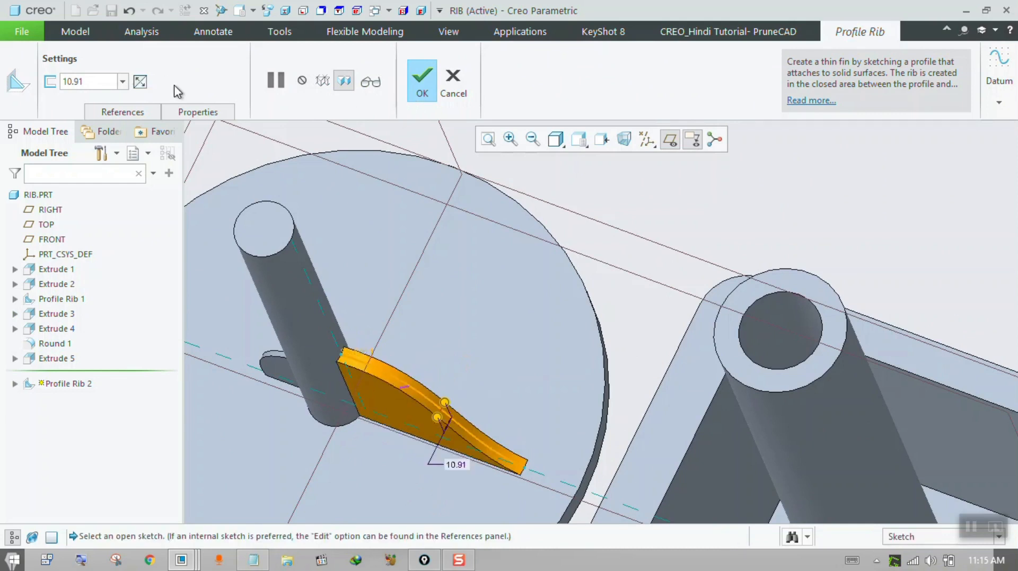
pyautogui.click(421, 85)
# Sketch a circle on the disc's top face beside the central rod and extrude it upward into a tall cylinder
pyautogui.scroll(-5, 546, 204)
pyautogui.moveTo(536, 213); pyautogui.dragTo(422, 223, button='middle')
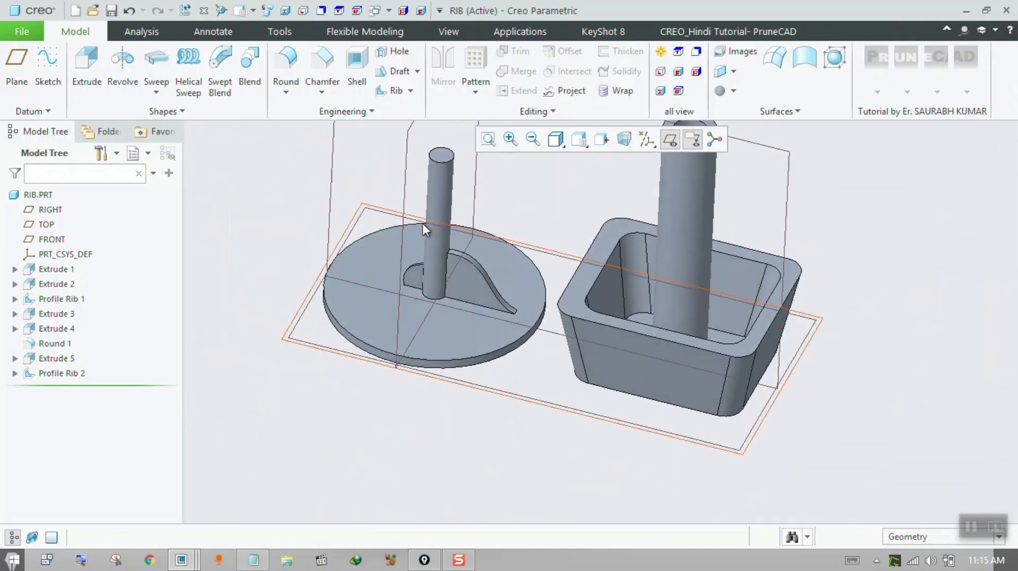
pyautogui.click(392, 262)
pyautogui.moveTo(363, 319); pyautogui.dragTo(366, 320, button='middle')
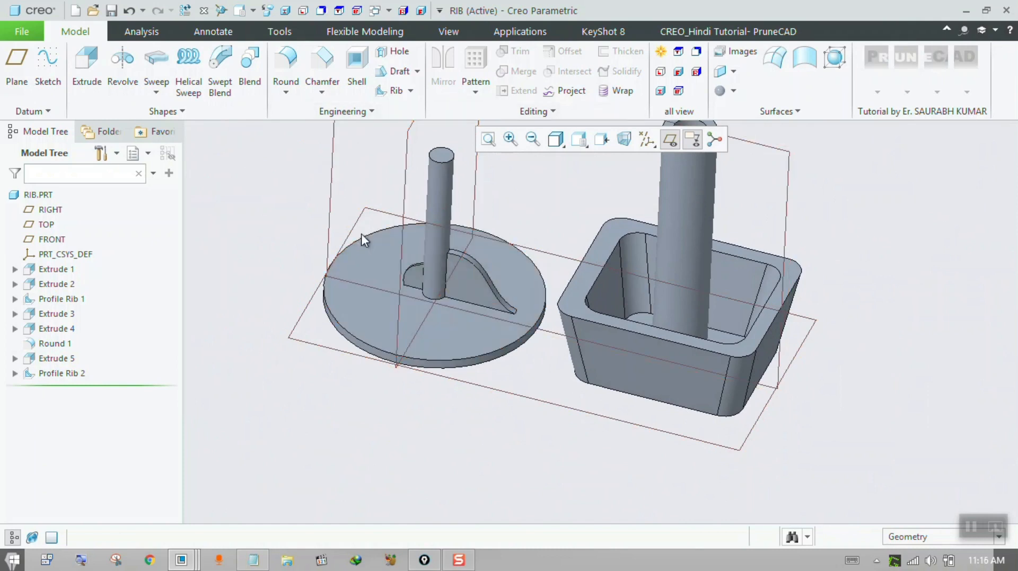
pyautogui.click(358, 297)
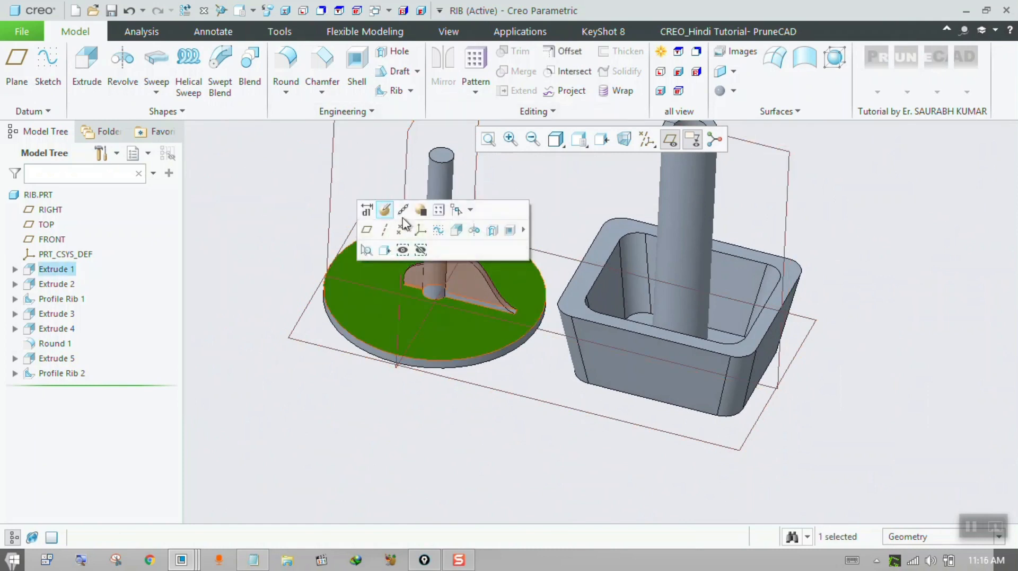
pyautogui.click(453, 229)
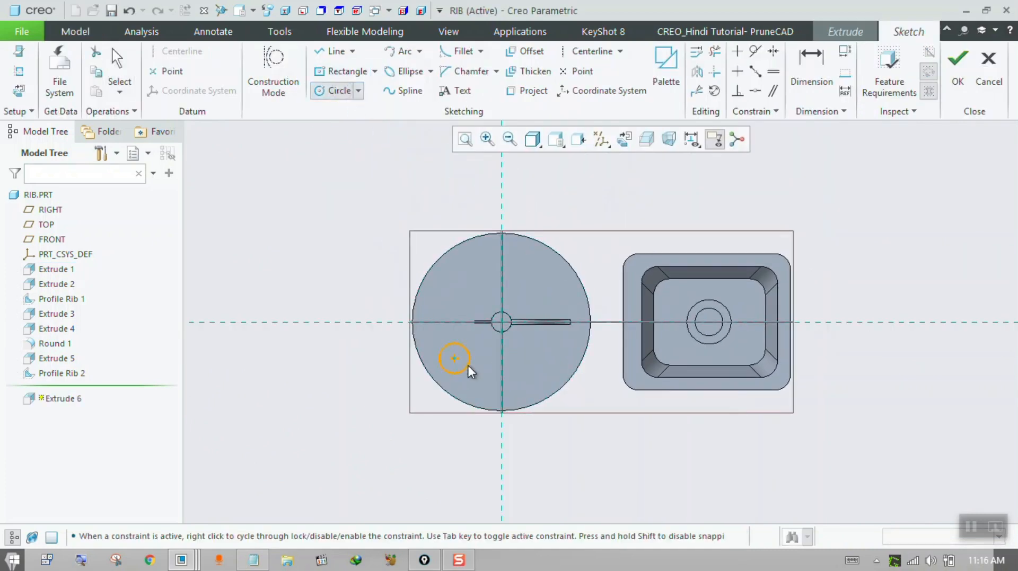
pyautogui.click(957, 66)
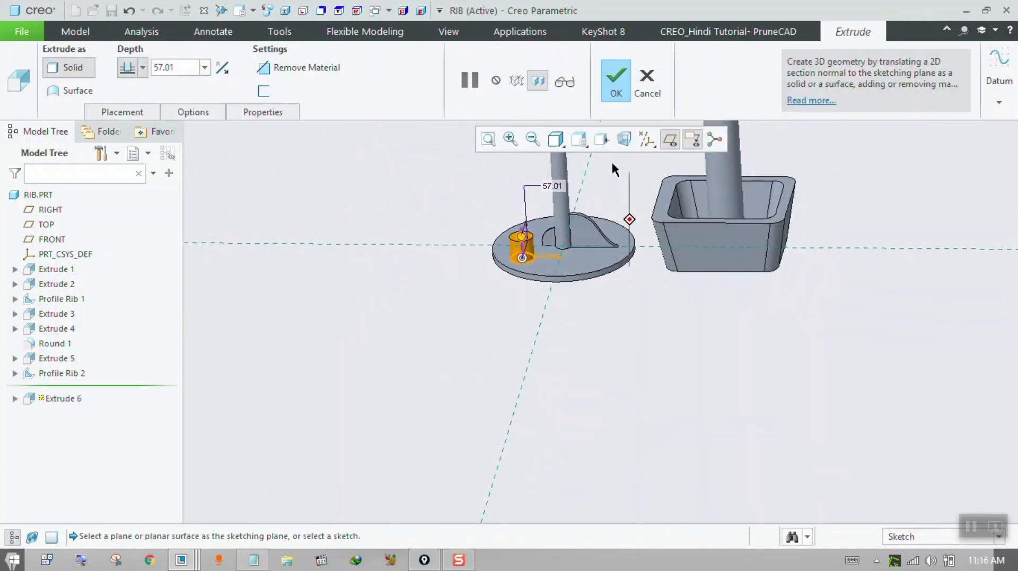
pyautogui.moveTo(523, 237); pyautogui.dragTo(507, 166)
pyautogui.click(613, 79)
pyautogui.scroll(-3, 540, 202)
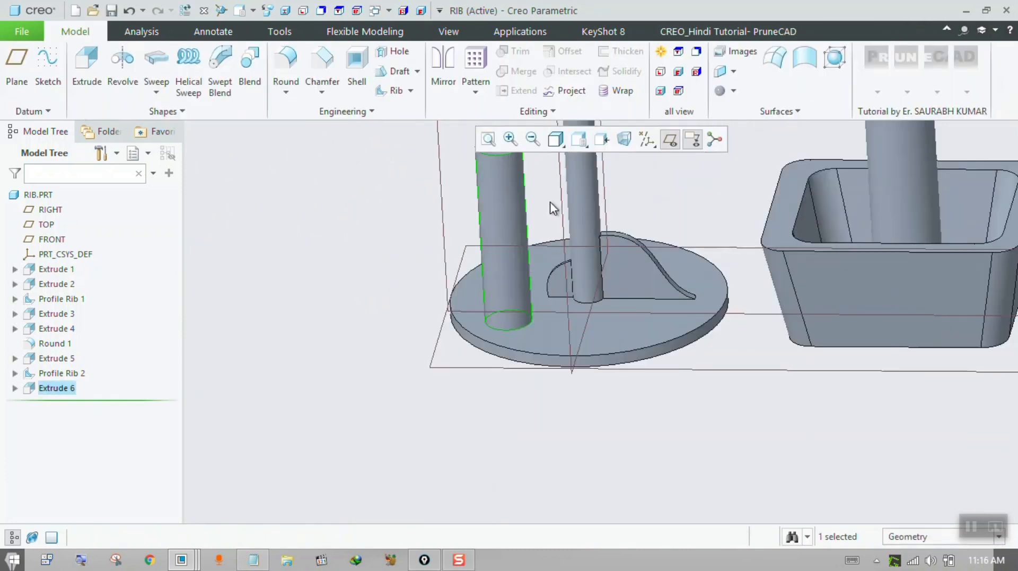
# Start a new datum plane and reference it as an offset from the FRONT plane
pyautogui.moveTo(552, 207); pyautogui.dragTo(571, 319, button='middle')
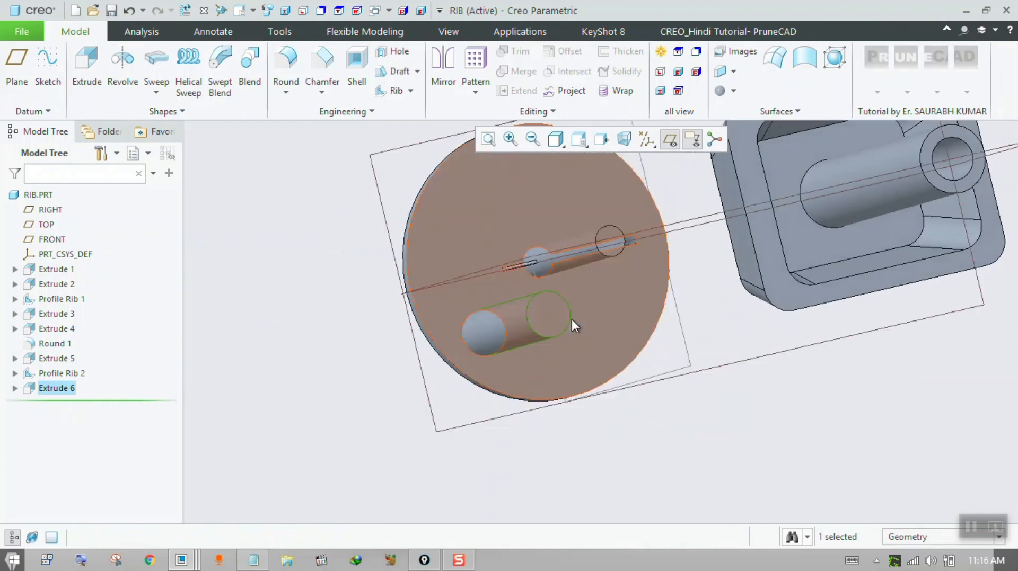
pyautogui.moveTo(569, 283); pyautogui.dragTo(527, 311, button='middle')
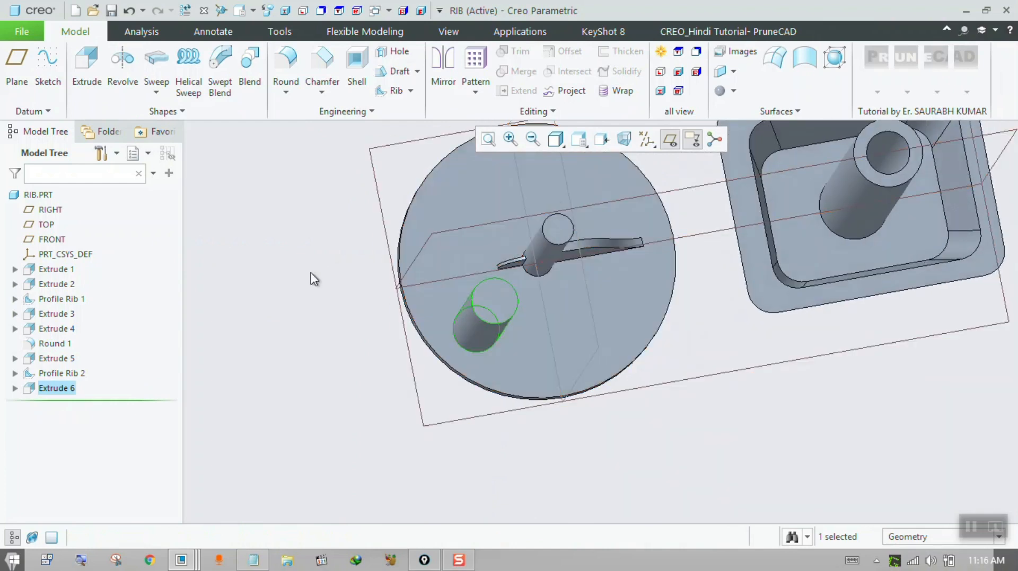
pyautogui.click(311, 279)
pyautogui.click(17, 61)
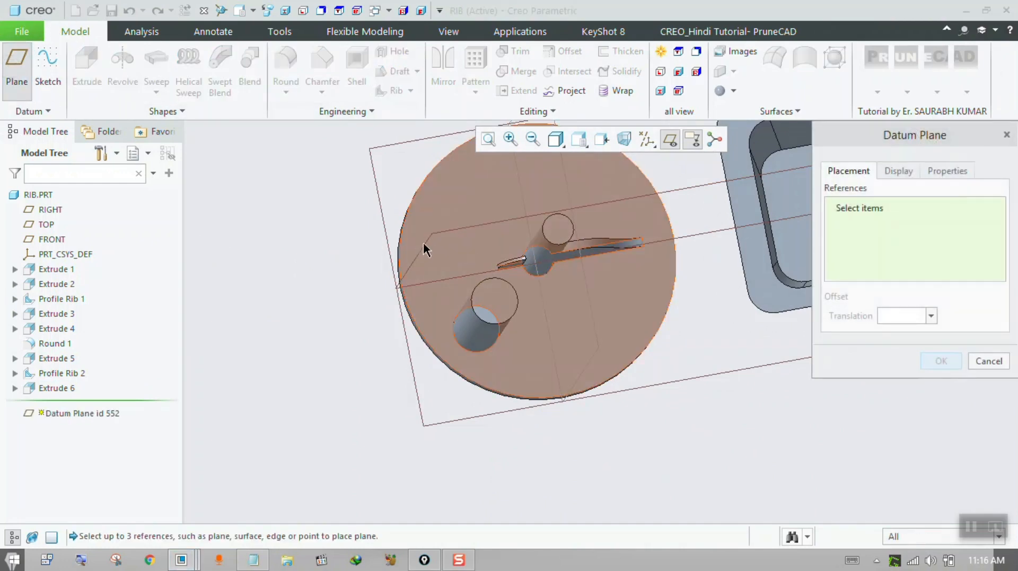
pyautogui.moveTo(460, 226); pyautogui.dragTo(498, 238, button='middle')
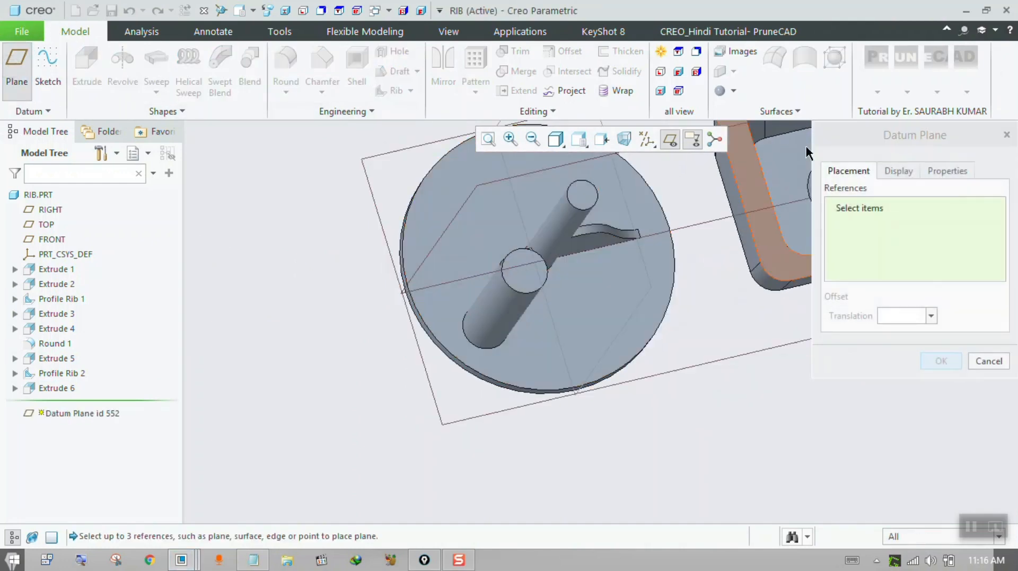
pyautogui.click(855, 211)
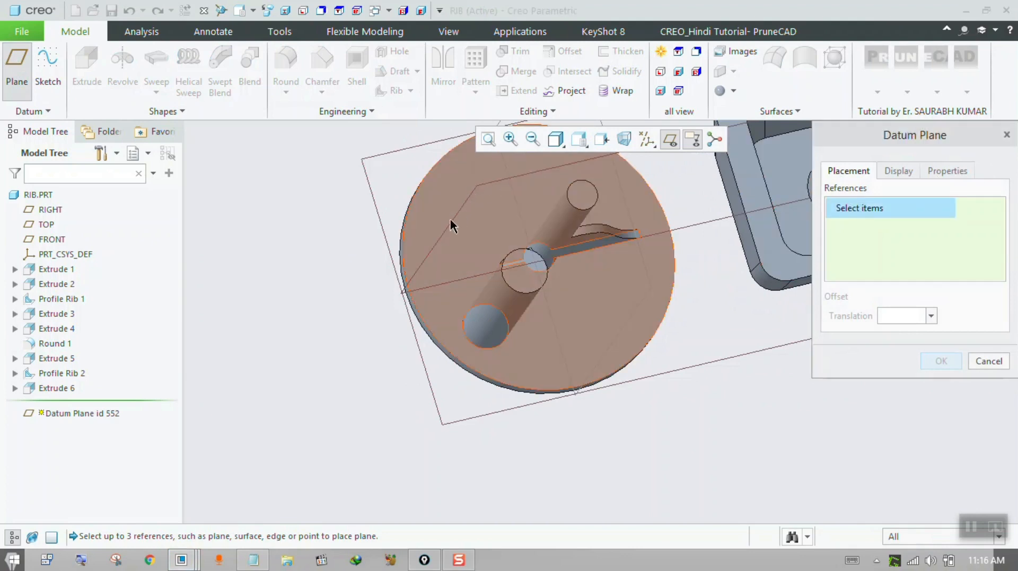
pyautogui.moveTo(551, 288); pyautogui.dragTo(424, 212, button='middle')
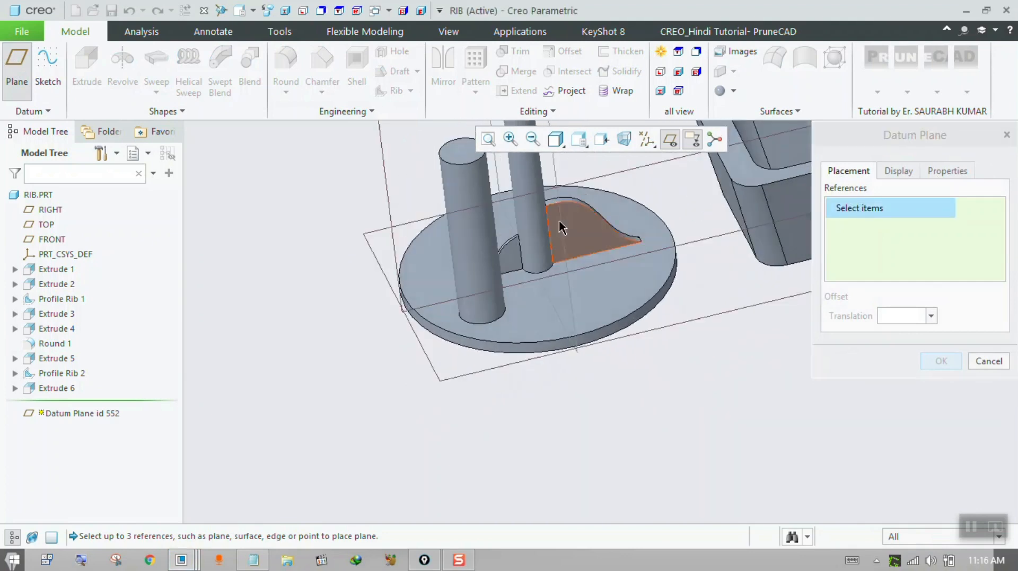
pyautogui.click(385, 191)
pyautogui.moveTo(390, 390); pyautogui.dragTo(464, 305, button='middle')
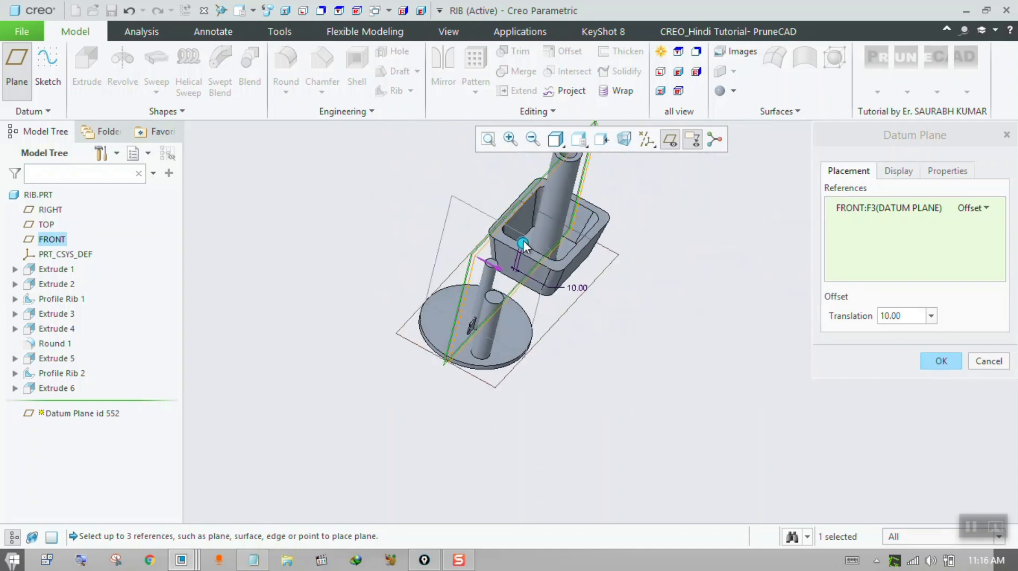
# Offset the datum plane 69.16 from FRONT so it passes through the new cylinder, and create it
pyautogui.moveTo(523, 245); pyautogui.dragTo(540, 265)
pyautogui.moveTo(540, 265); pyautogui.dragTo(530, 240, button='middle')
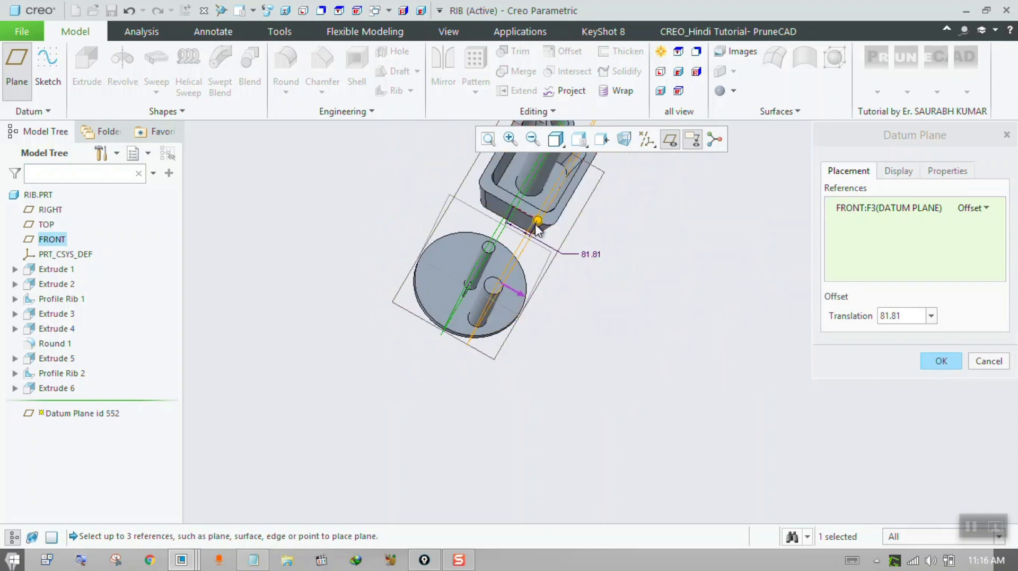
pyautogui.moveTo(532, 224); pyautogui.dragTo(531, 226)
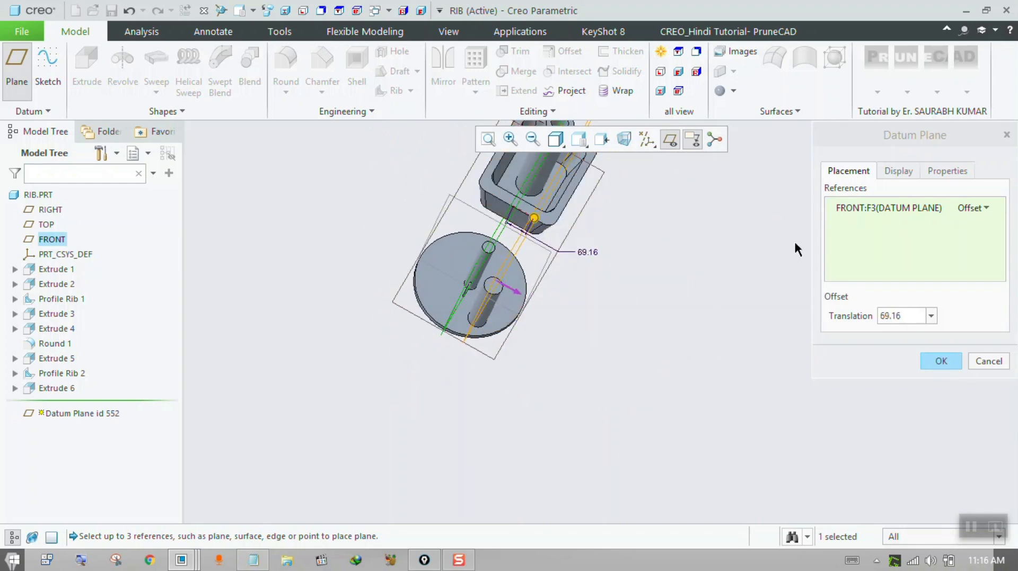
pyautogui.click(939, 358)
pyautogui.moveTo(614, 279); pyautogui.dragTo(431, 275, button='middle')
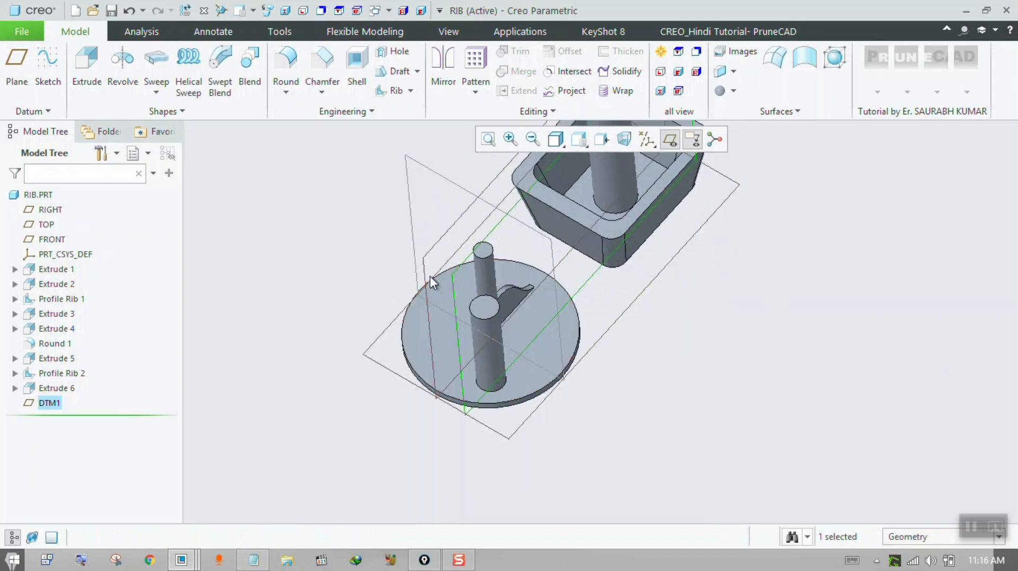
# Start a profile rib on the new offset datum plane, sketch a spline from the central rod's edge down to the disc, and accept it
pyautogui.click(410, 90)
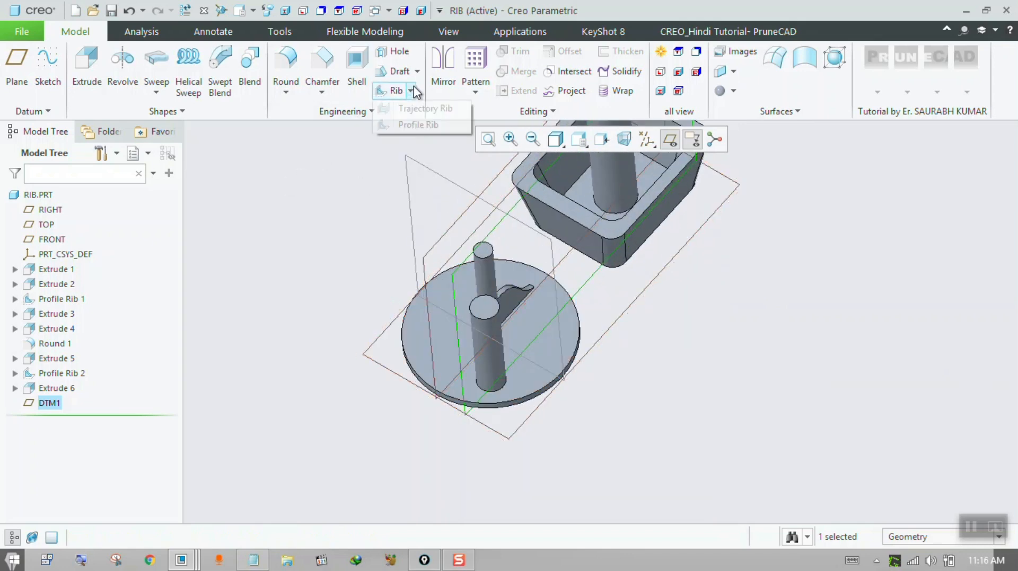
pyautogui.click(414, 126)
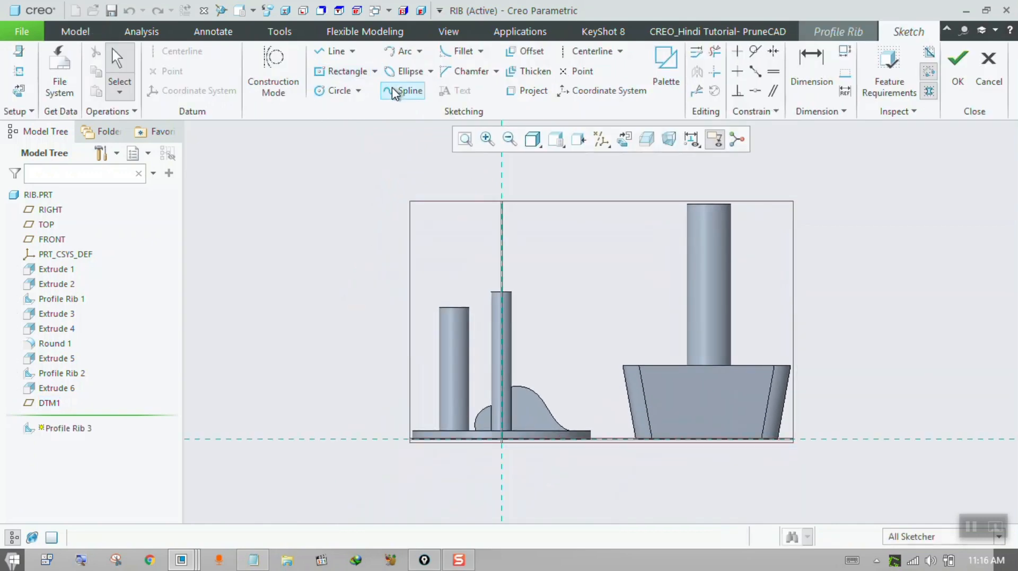
pyautogui.click(398, 90)
pyautogui.scroll(-3, 536, 463)
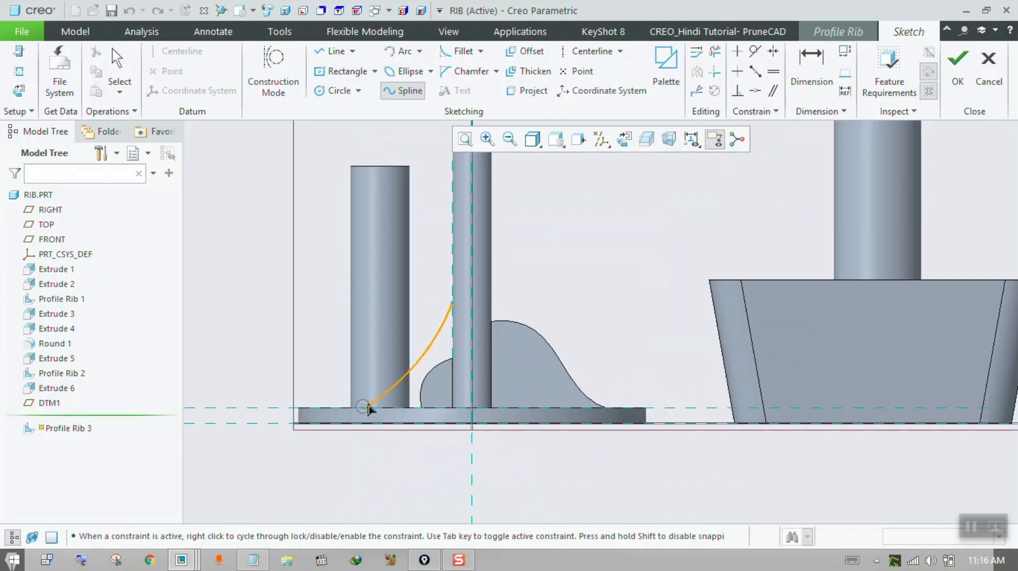
pyautogui.click(369, 410)
pyautogui.middleClick(411, 363)
pyautogui.click(957, 63)
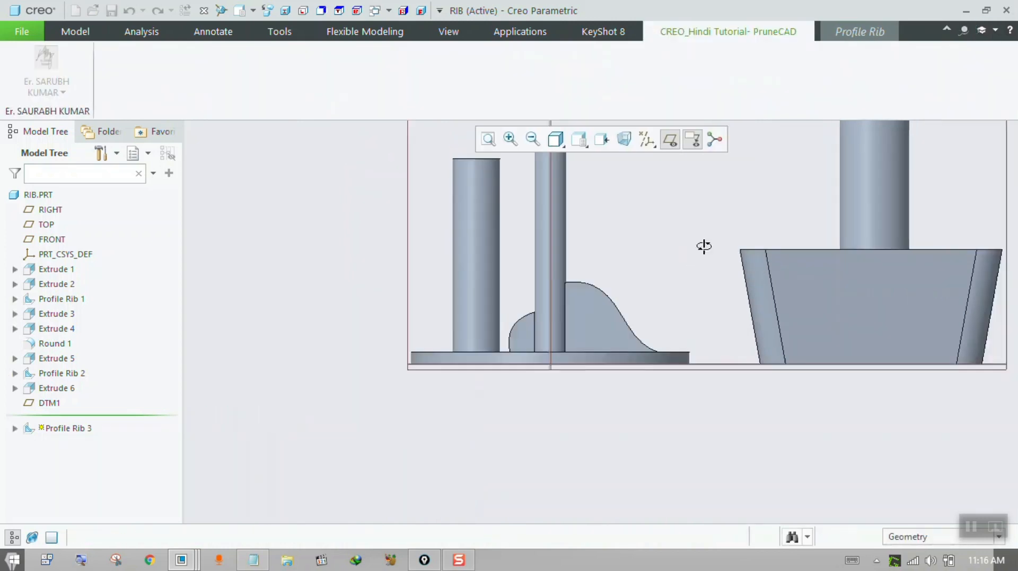
# Reopen the unfinished profile rib's internal sketch and delete the spline between the central rod and the disc
pyautogui.moveTo(704, 247); pyautogui.dragTo(283, 231, button='middle')
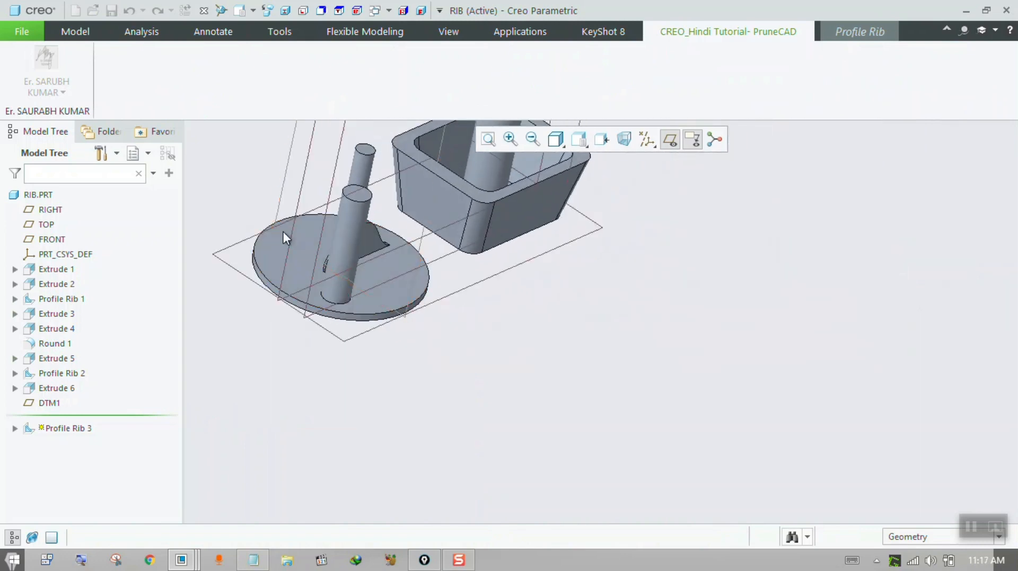
pyautogui.click(862, 30)
pyautogui.moveTo(371, 233); pyautogui.dragTo(364, 256, button='middle')
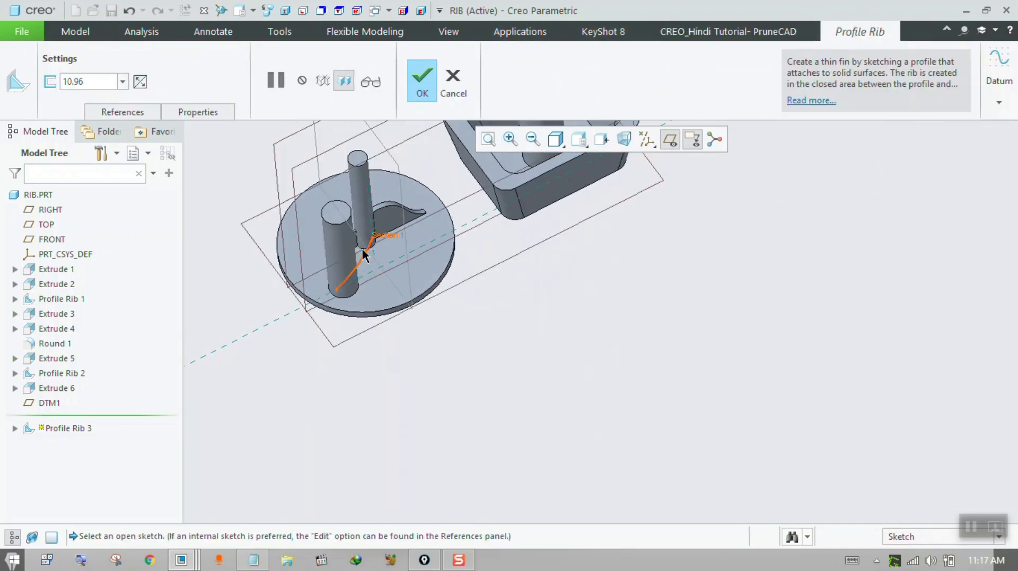
pyautogui.moveTo(361, 177); pyautogui.dragTo(353, 175, button='middle')
pyautogui.click(141, 113)
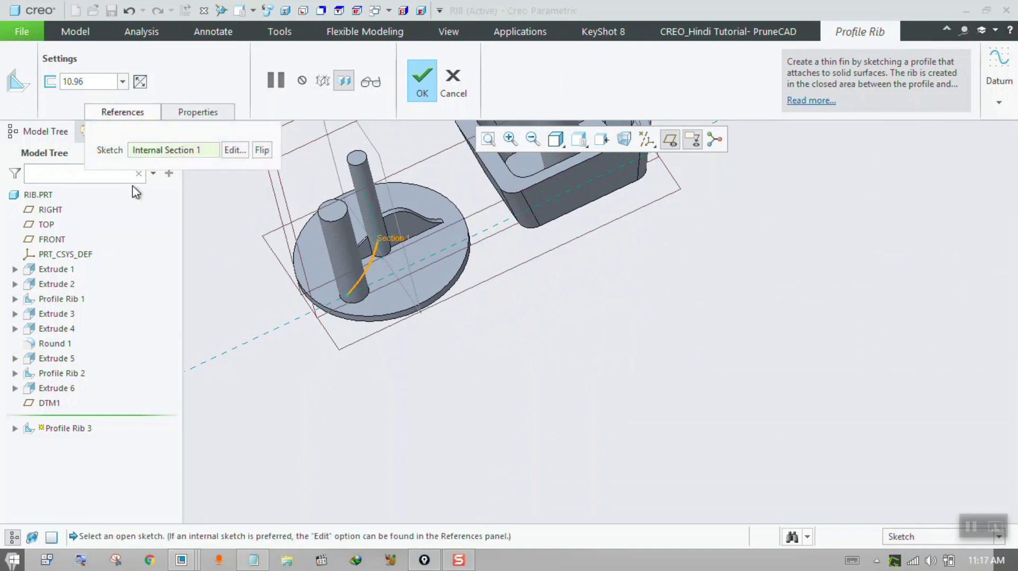
pyautogui.click(238, 150)
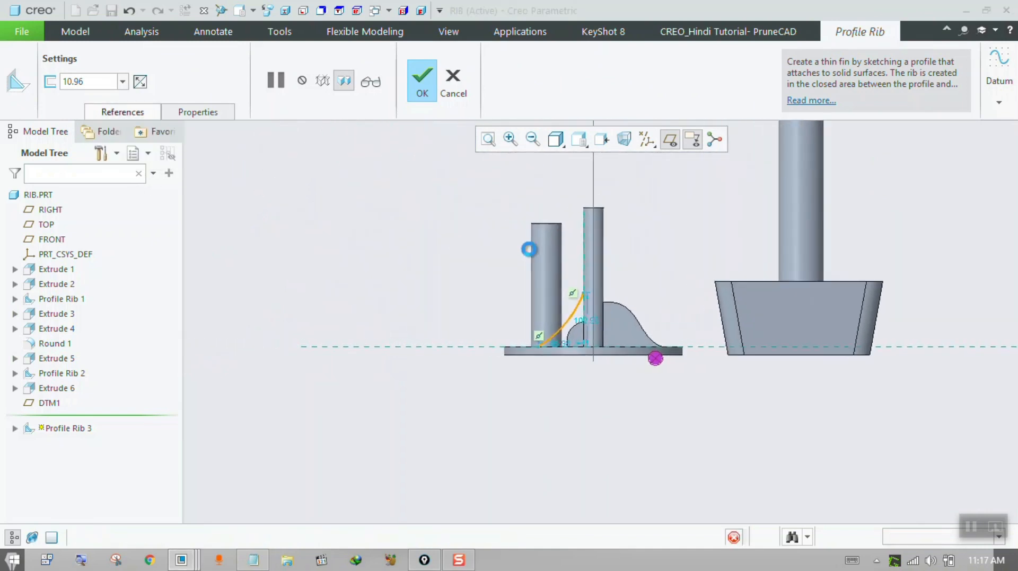
pyautogui.click(612, 314)
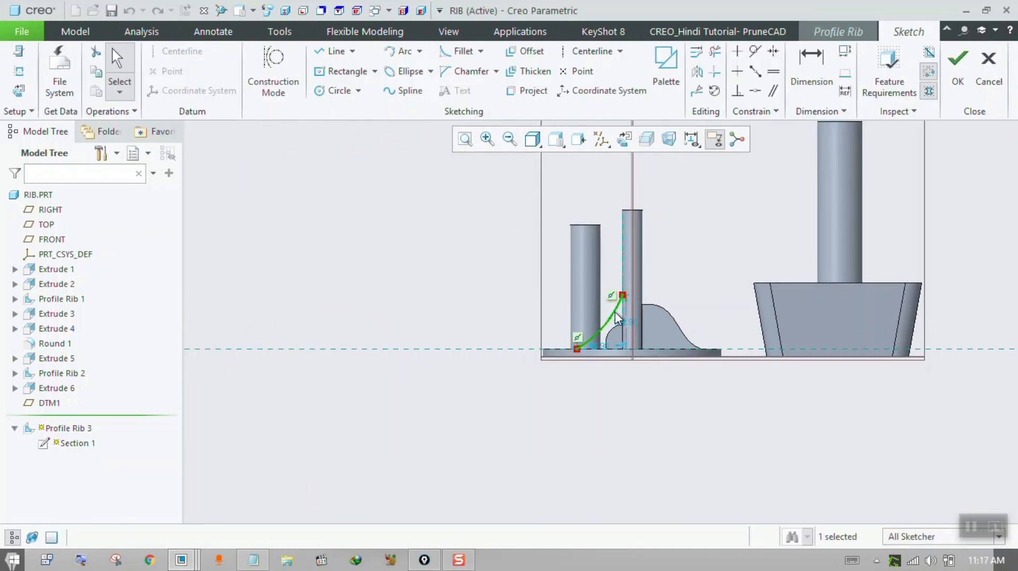
pyautogui.press('Delete')
pyautogui.scroll(-5, 570, 345)
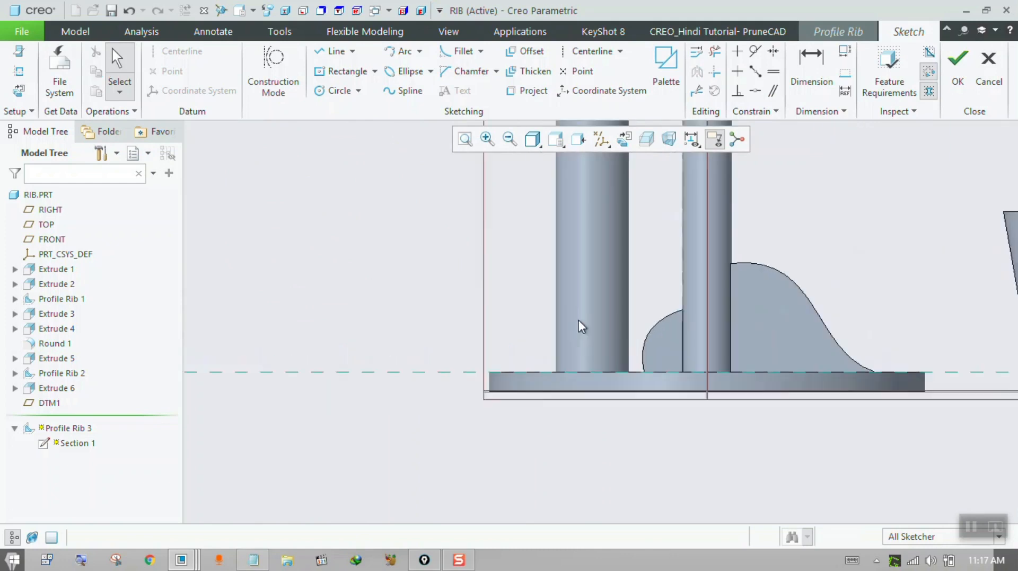
# Sketch a straight two-point spline from the tall cylinder's outer edge down to the disc and create the 10.96 thick profile rib
pyautogui.click(403, 91)
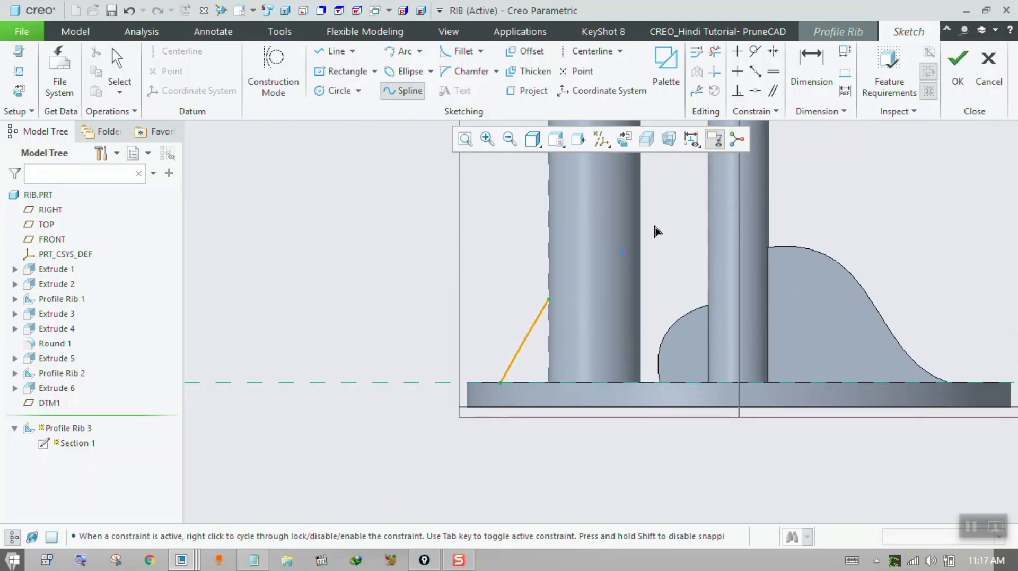
pyautogui.click(957, 69)
pyautogui.moveTo(705, 249)
pyautogui.mouseDown(button='middle')
pyautogui.moveTo(720, 266)
pyautogui.moveTo(704, 274)
pyautogui.mouseUp(button='middle')
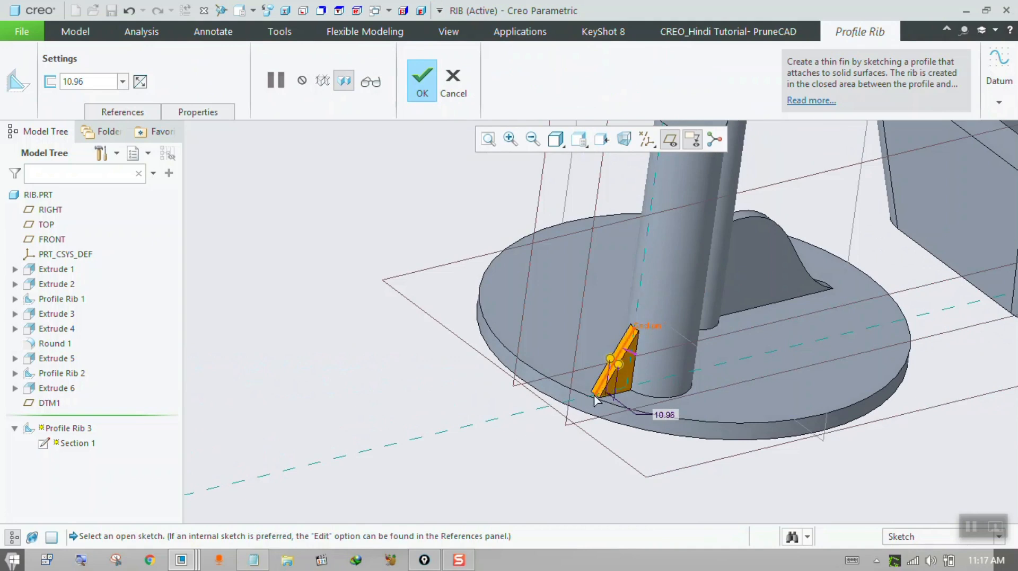
pyautogui.moveTo(596, 401); pyautogui.dragTo(530, 379, button='middle')
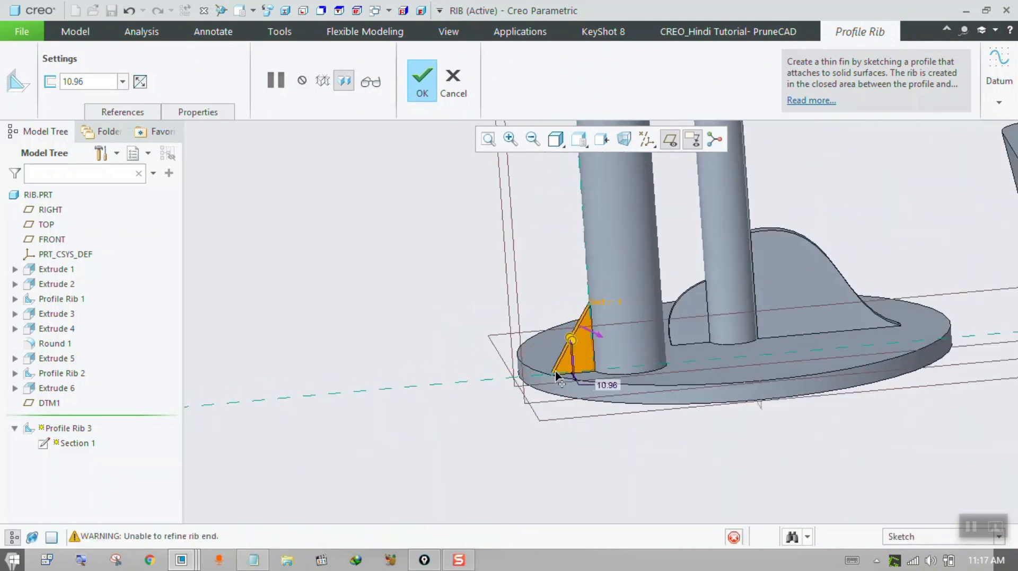
pyautogui.click(421, 78)
pyautogui.scroll(-5, 431, 257)
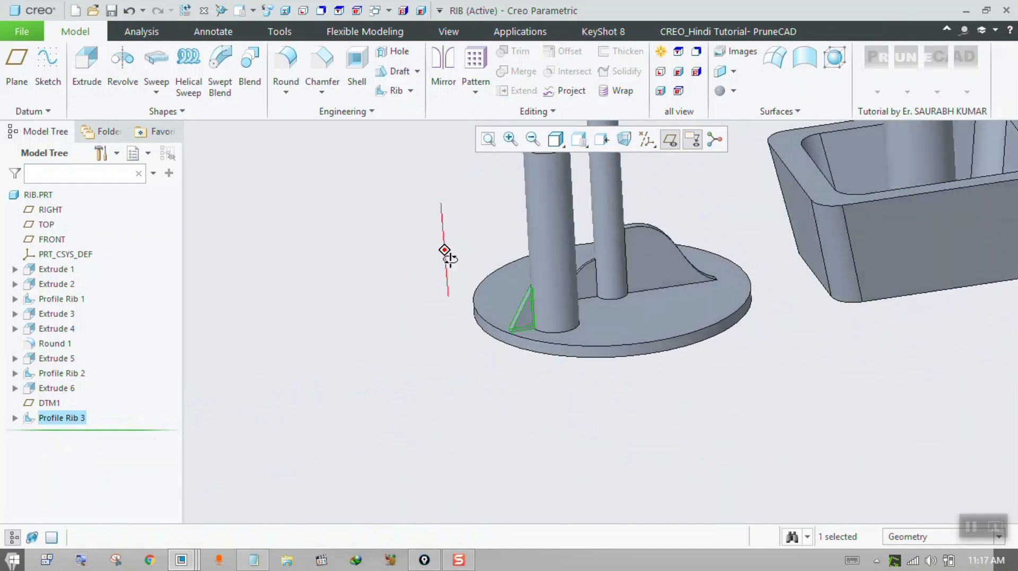
pyautogui.click(412, 91)
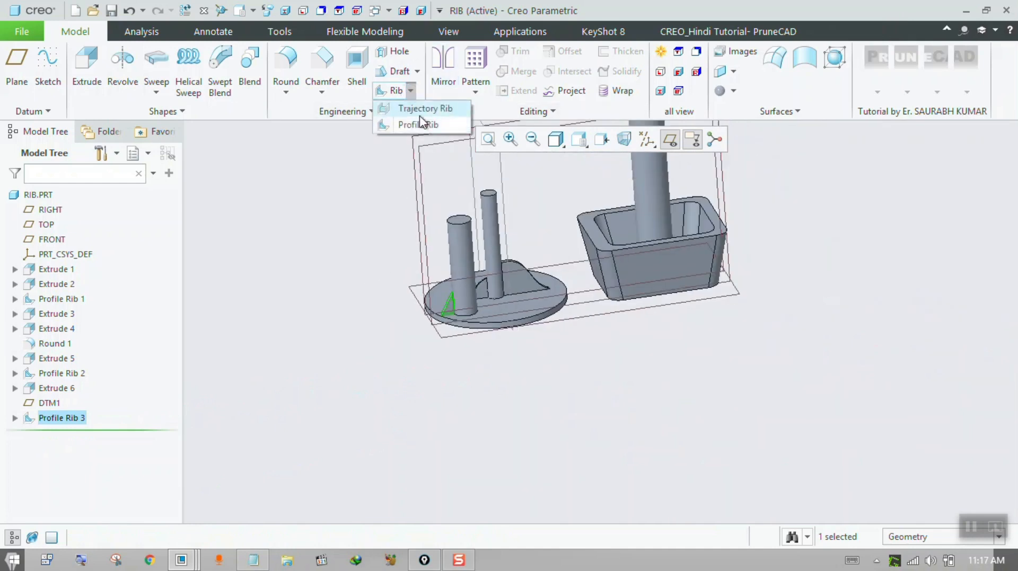
pyautogui.click(323, 218)
pyautogui.scroll(-2, 659, 225)
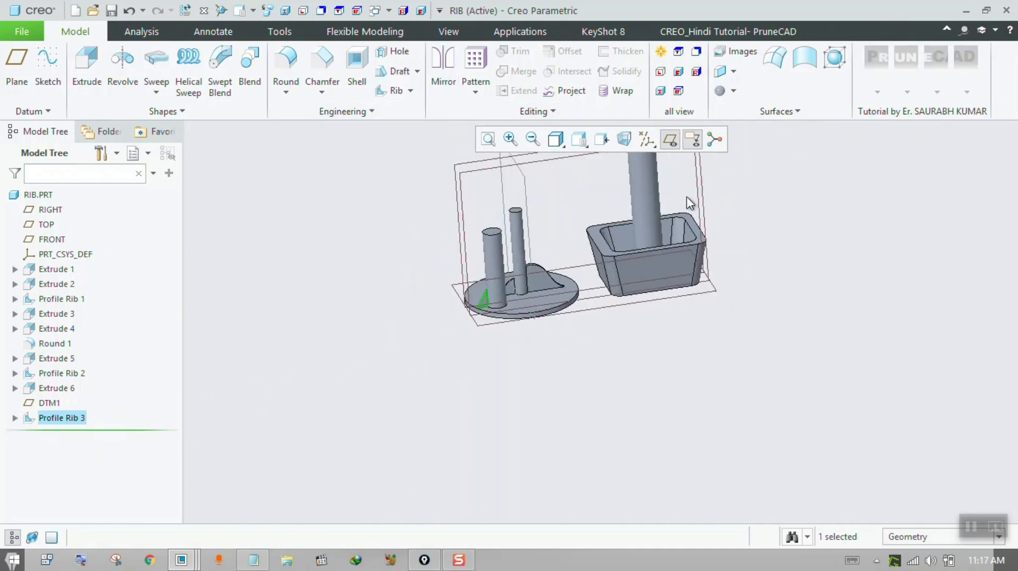
# Switch to the CASE part, examine the ribs between its inner walls and bosses, and return to the RIB part
pyautogui.moveTo(181, 560)
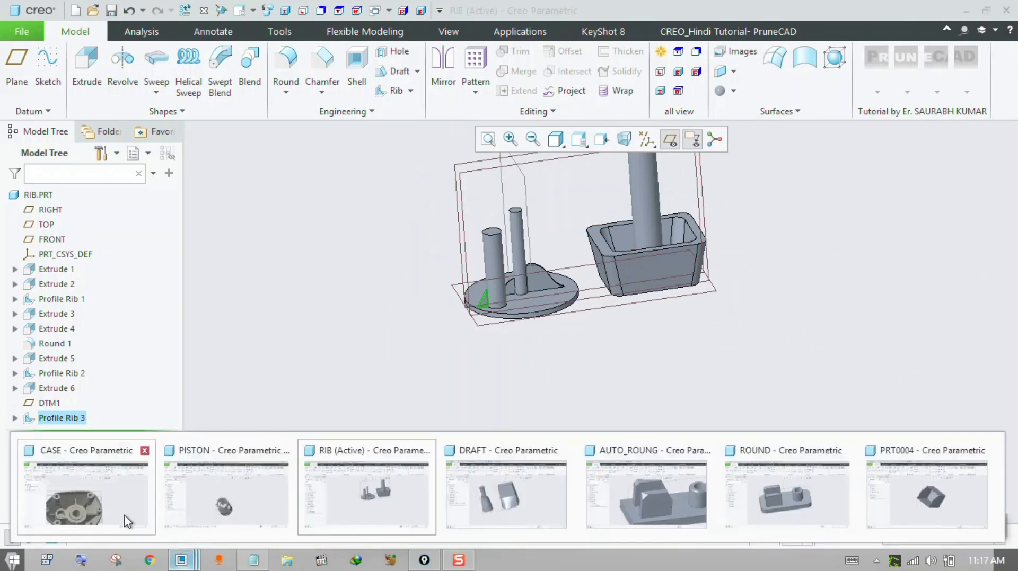
pyautogui.click(119, 512)
pyautogui.moveTo(414, 391); pyautogui.dragTo(438, 380, button='middle')
pyautogui.scroll(2, 439, 379)
pyautogui.moveTo(438, 379); pyautogui.dragTo(466, 409, button='middle')
pyautogui.scroll(-5, 467, 408)
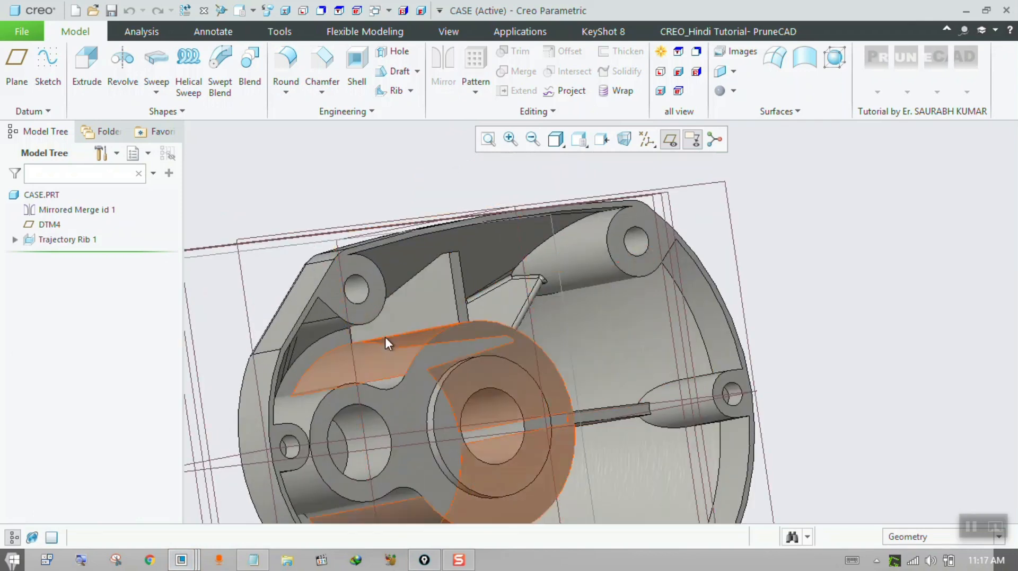
pyautogui.scroll(2, 373, 335)
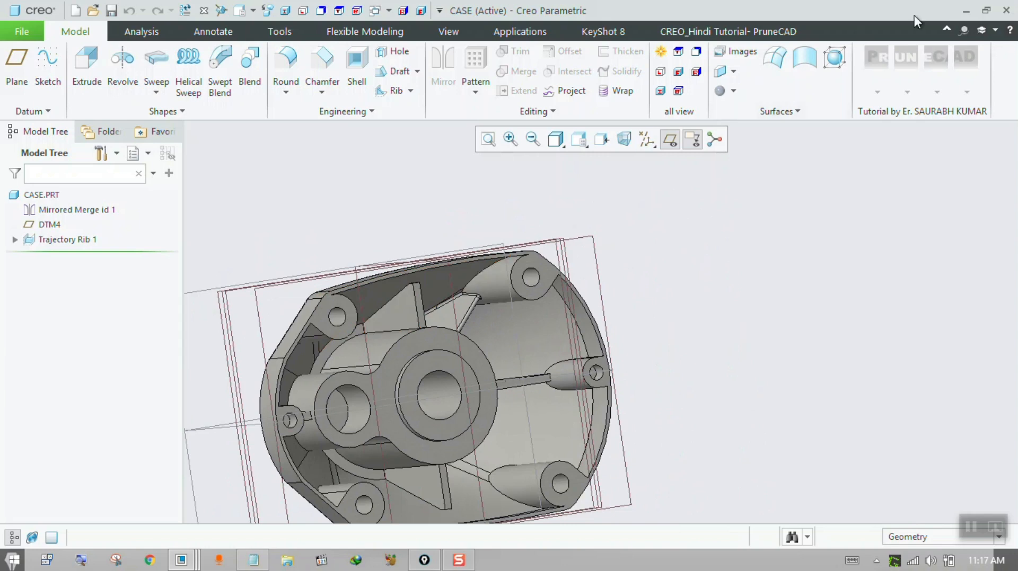
pyautogui.click(964, 11)
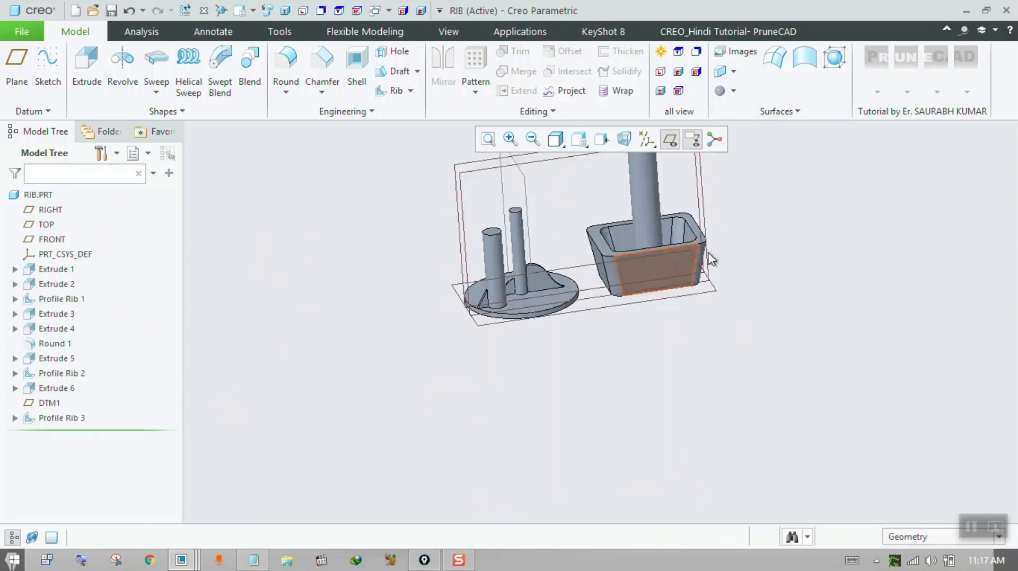
# Examine the tapered box's rim and interior around its hollow central cylinder as a location for a trajectory rib
pyautogui.moveTo(708, 257); pyautogui.dragTo(708, 280, button='middle')
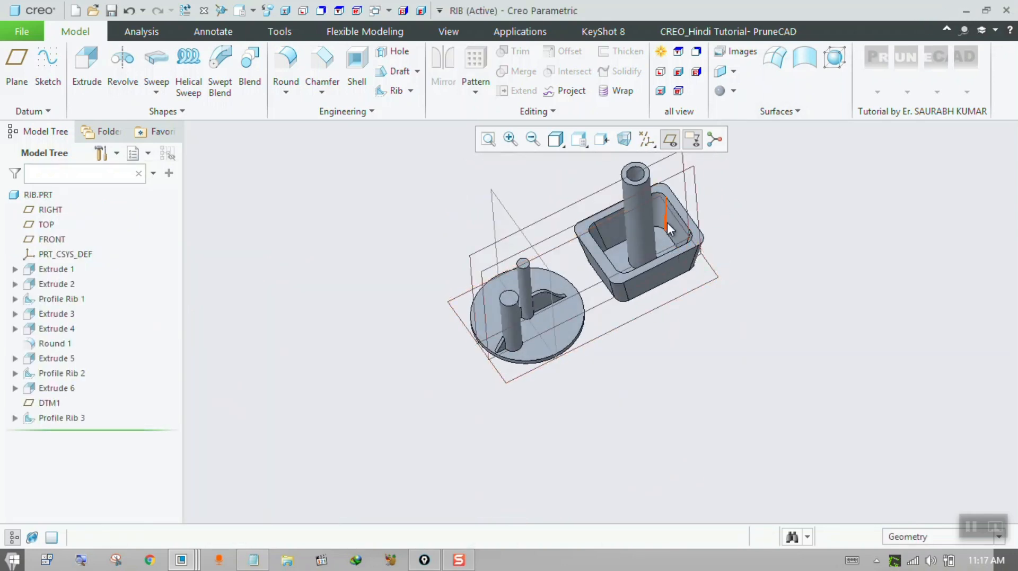
pyautogui.moveTo(663, 236); pyautogui.dragTo(709, 199, button='middle')
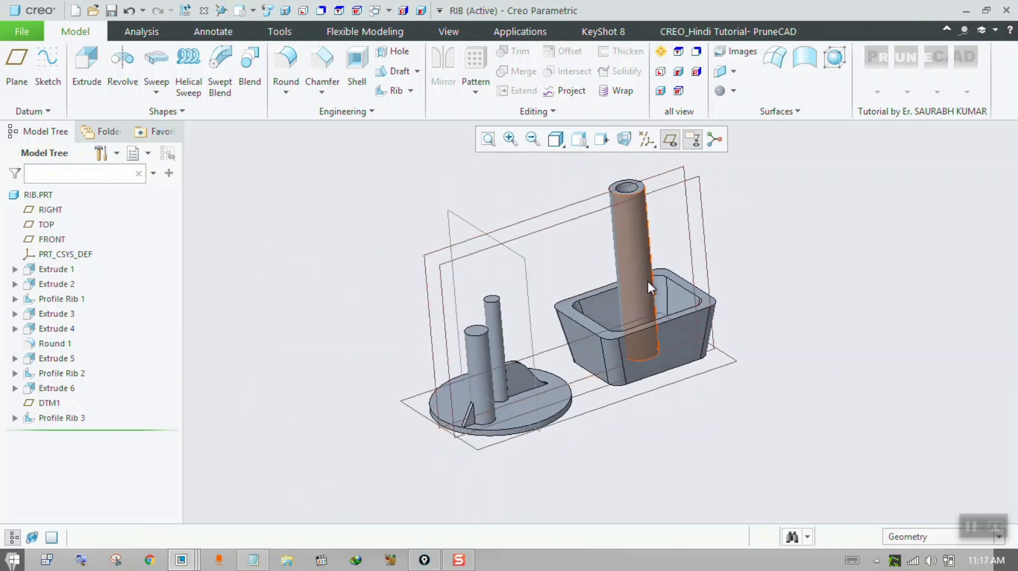
pyautogui.moveTo(638, 285); pyautogui.dragTo(631, 287, button='middle')
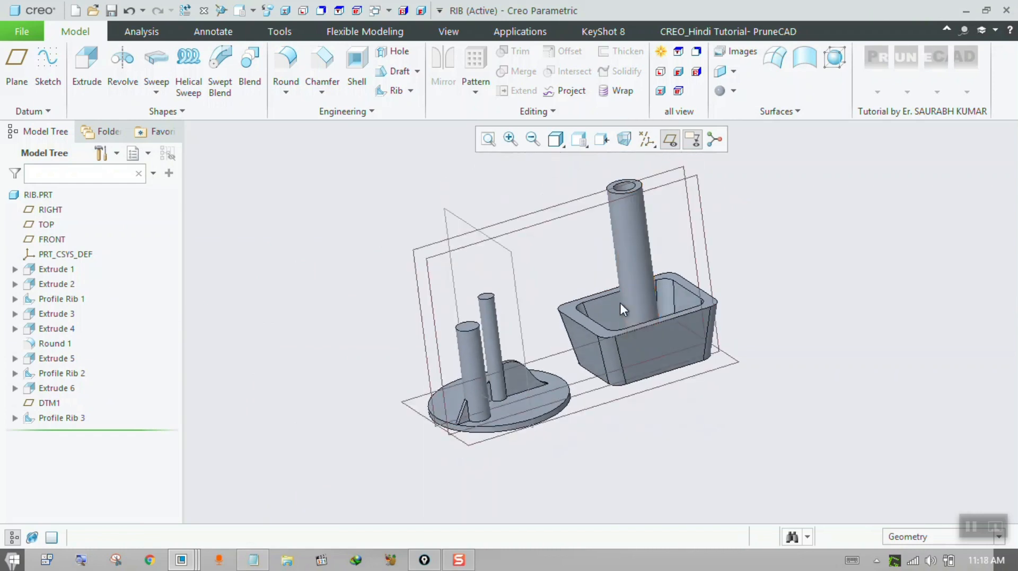
pyautogui.scroll(-2, 612, 306)
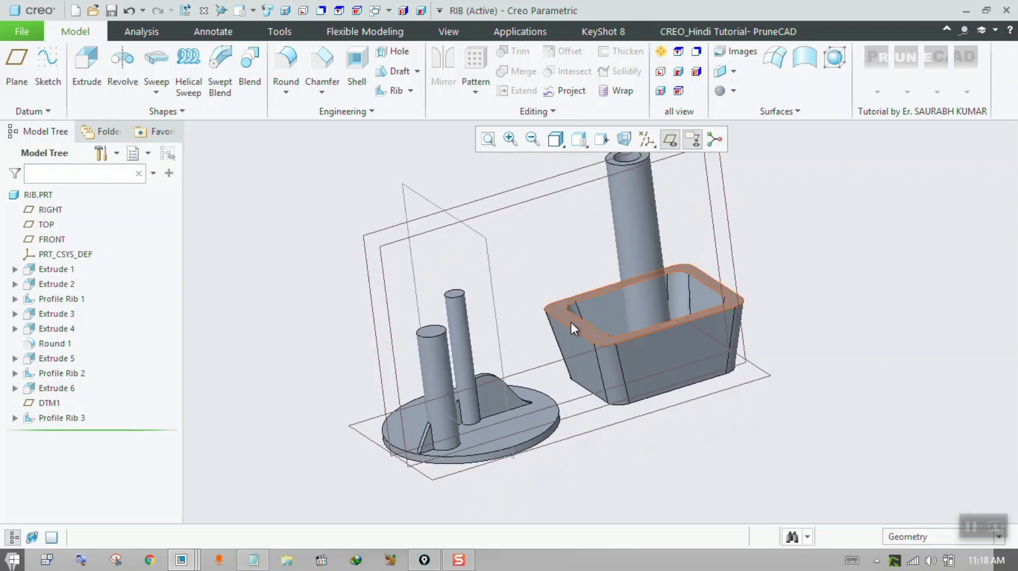
pyautogui.moveTo(630, 257)
pyautogui.mouseDown(button='middle')
pyautogui.moveTo(650, 287)
pyautogui.moveTo(645, 310)
pyautogui.moveTo(602, 329)
pyautogui.moveTo(583, 312)
pyautogui.mouseUp(button='middle')
pyautogui.click(577, 322)
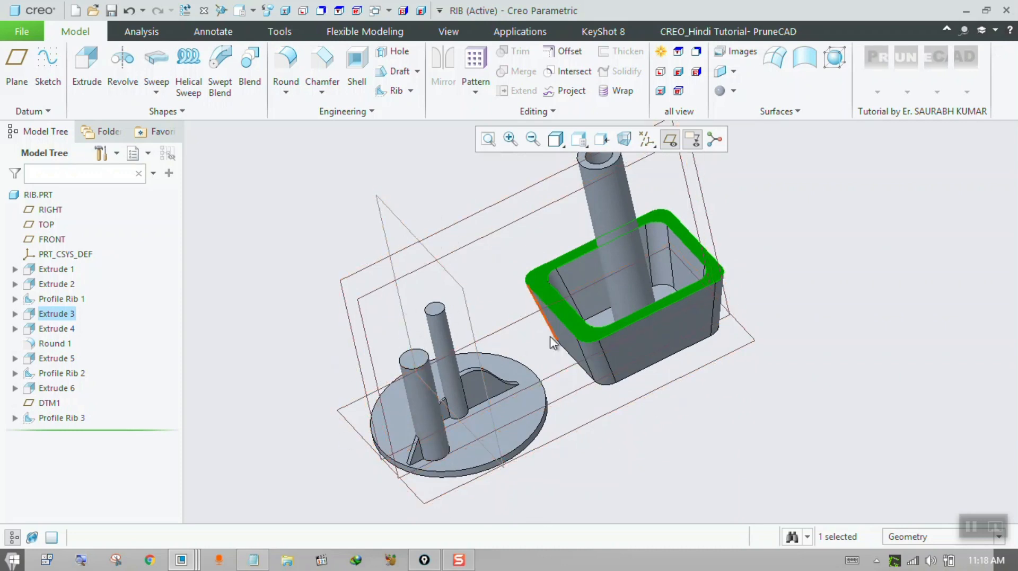
pyautogui.moveTo(501, 355); pyautogui.dragTo(506, 357, button='middle')
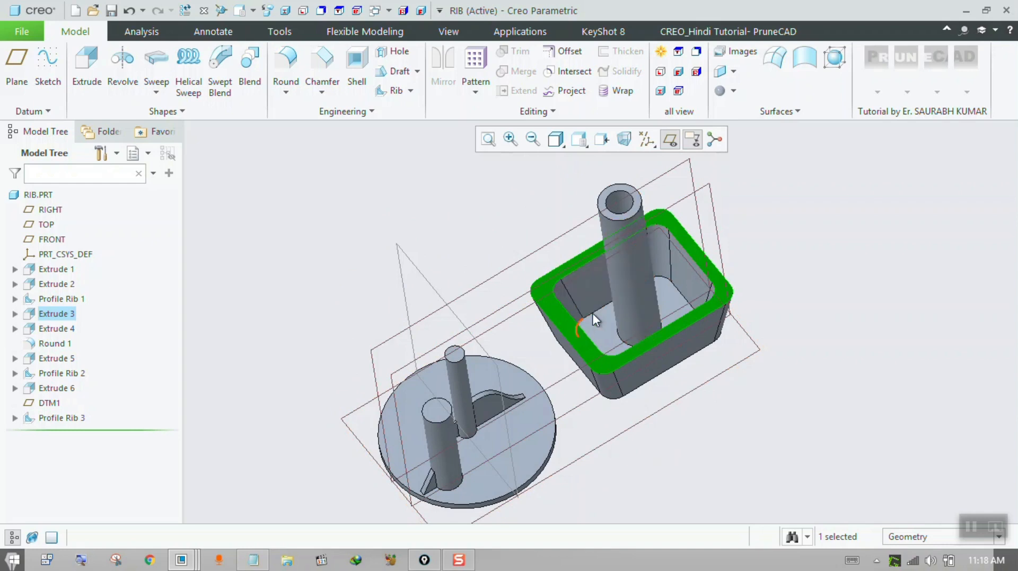
pyautogui.moveTo(610, 323); pyautogui.dragTo(583, 331, button='middle')
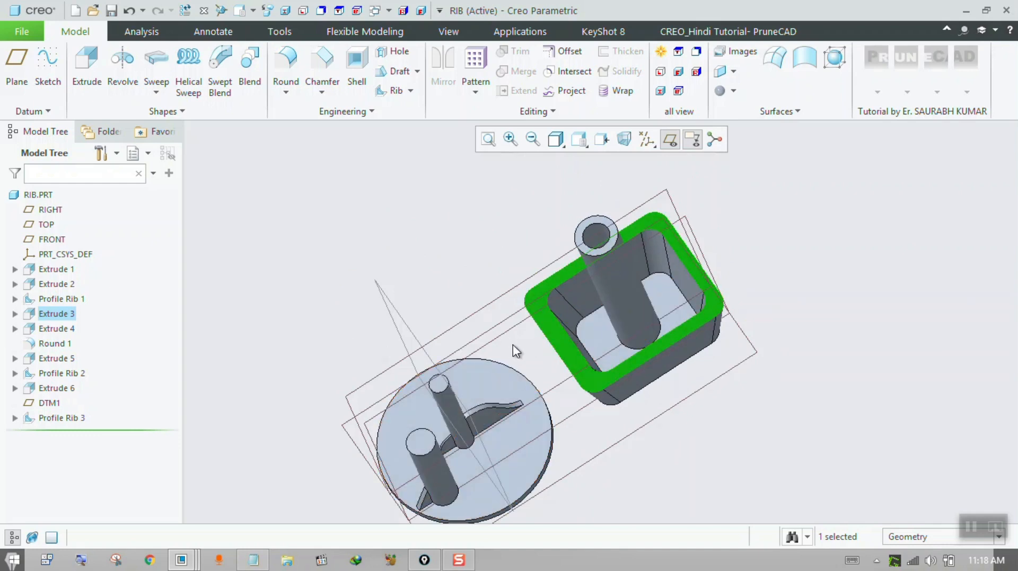
pyautogui.click(455, 240)
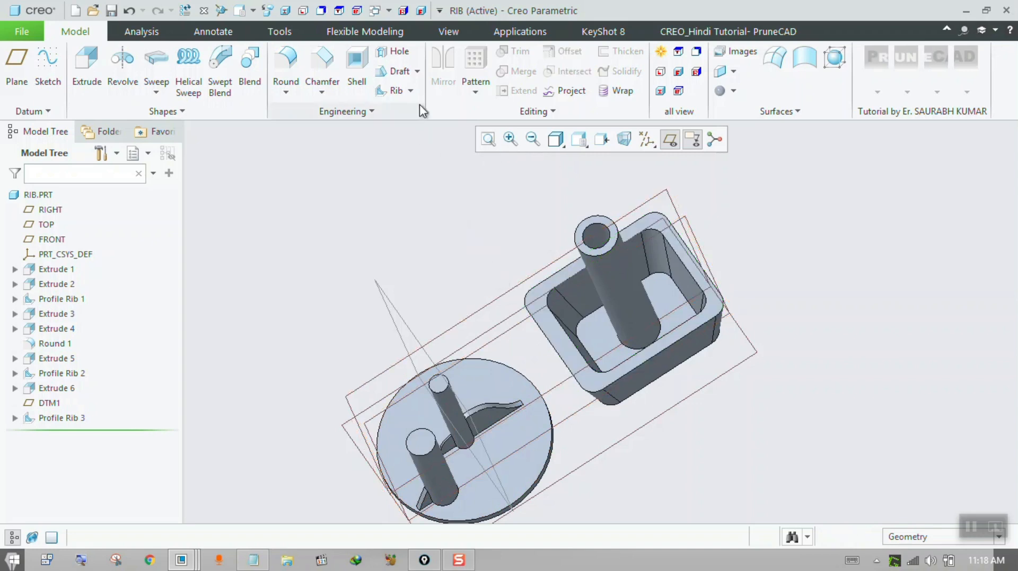
# Create a datum plane offset 39.31 downward from the tapered box's top rim face
pyautogui.click(16, 69)
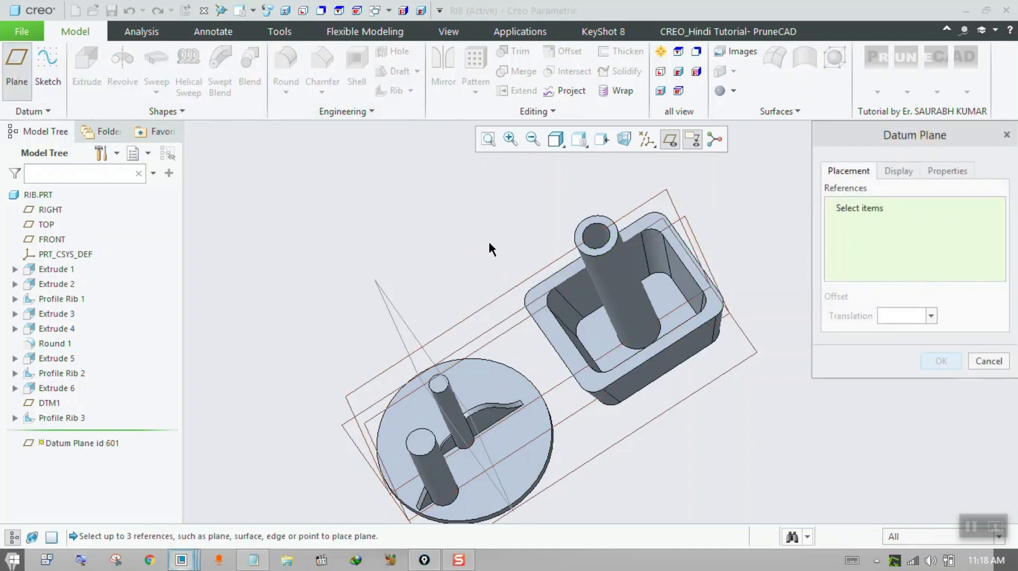
pyautogui.moveTo(589, 263); pyautogui.dragTo(570, 236, button='middle')
pyautogui.click(532, 238)
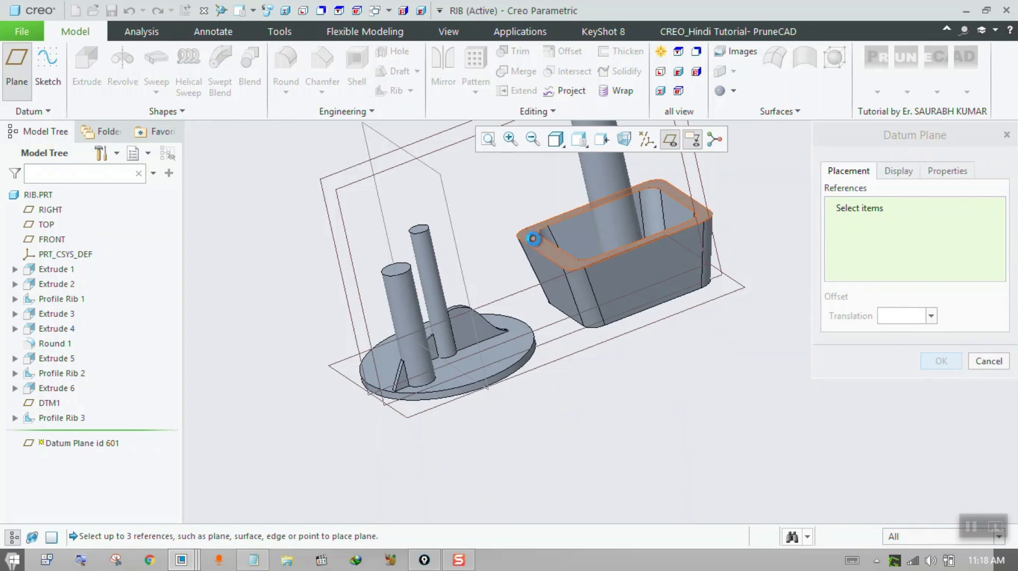
pyautogui.moveTo(541, 319); pyautogui.dragTo(510, 247, button='middle')
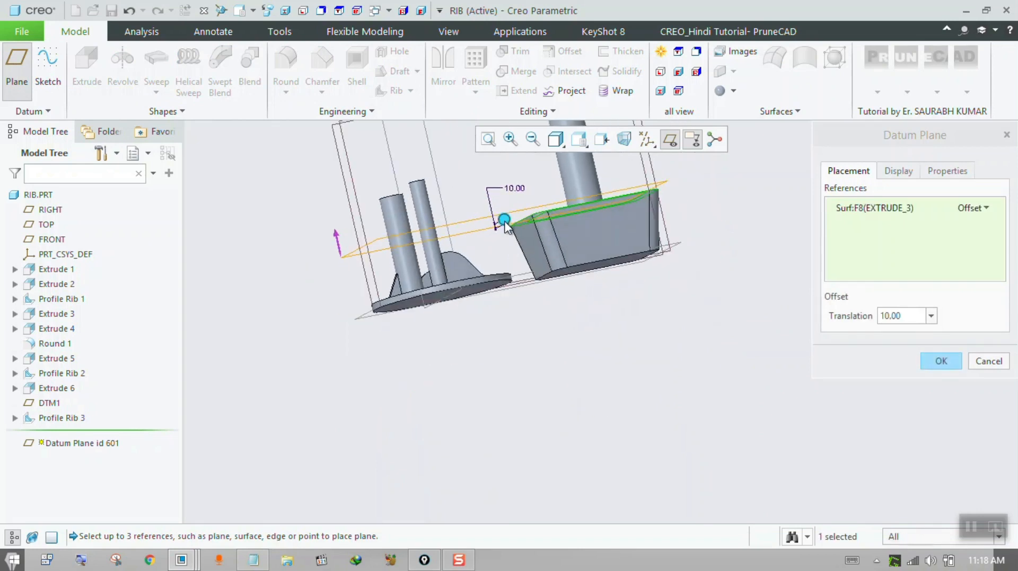
pyautogui.moveTo(506, 226); pyautogui.dragTo(599, 244)
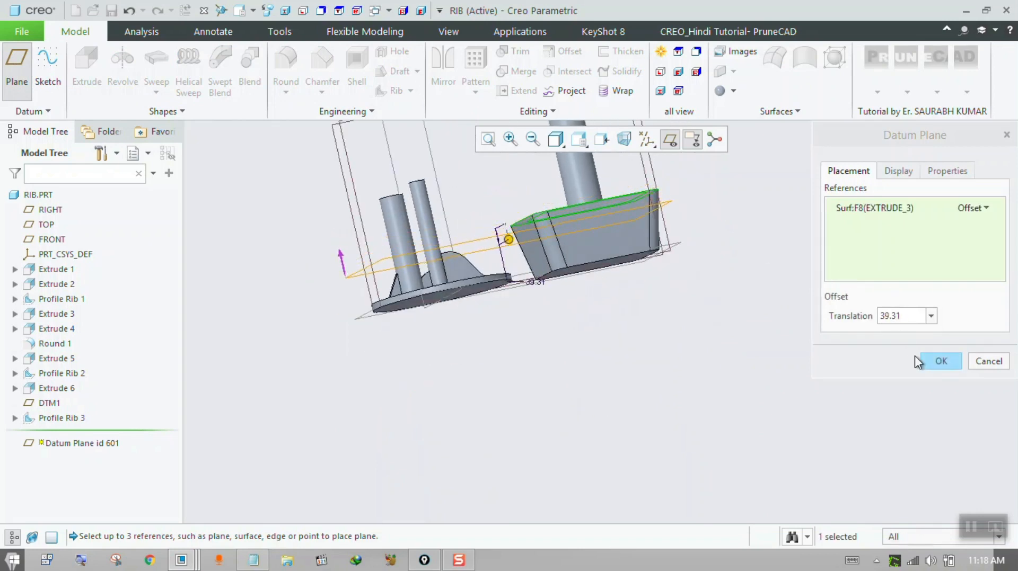
pyautogui.click(941, 361)
pyautogui.moveTo(920, 349); pyautogui.dragTo(710, 310, button='middle')
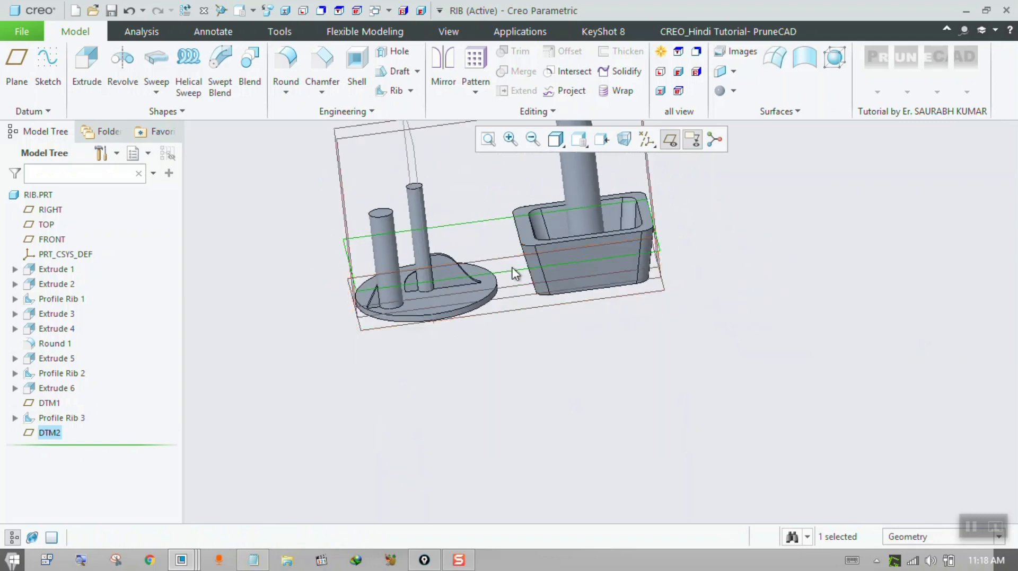
# Start a trajectory rib on the new datum plane, sketch a horizontal line from the box's inner wall to the hollow cylinder, and accept the sketch
pyautogui.click(410, 91)
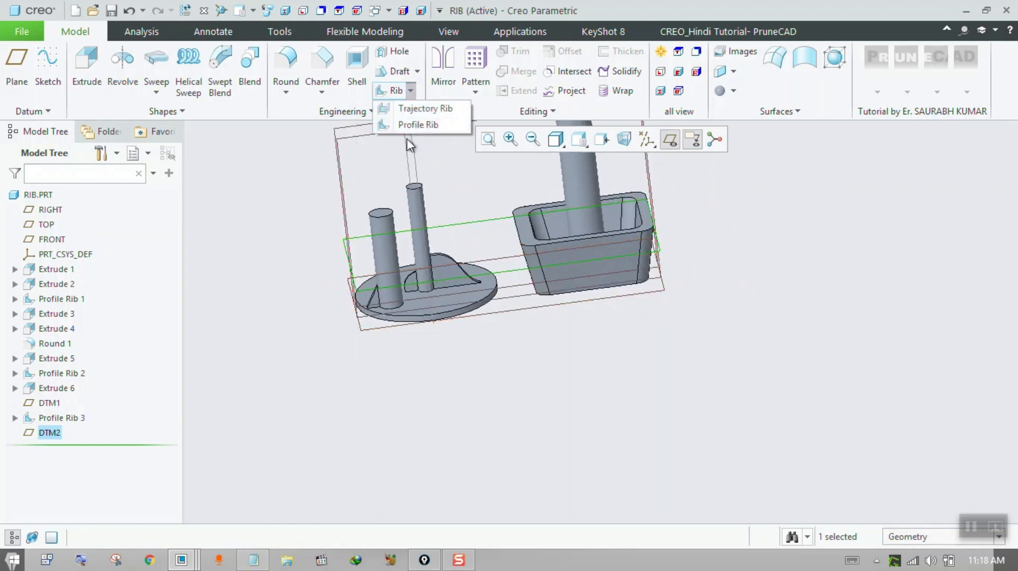
pyautogui.click(421, 108)
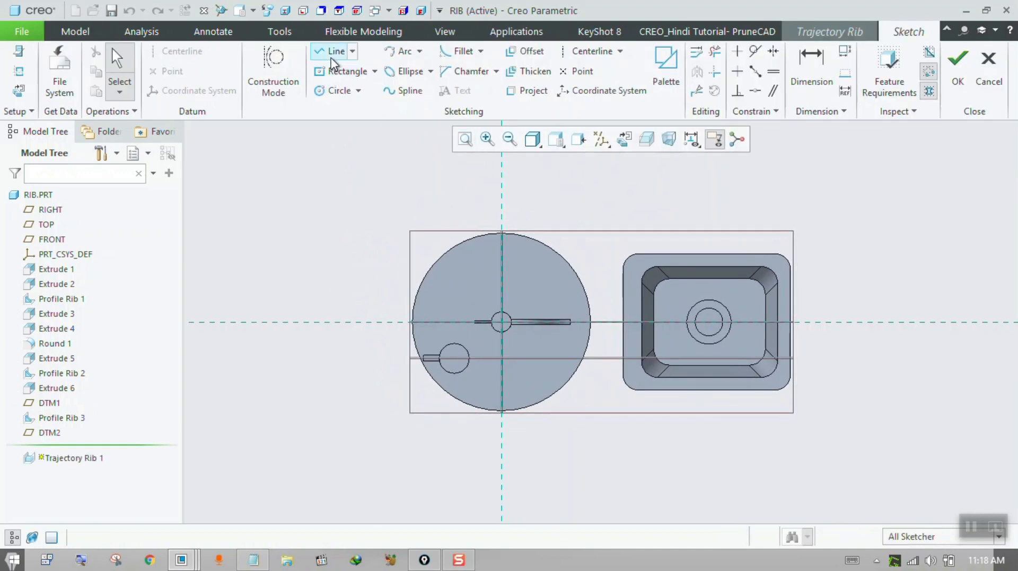
pyautogui.click(331, 56)
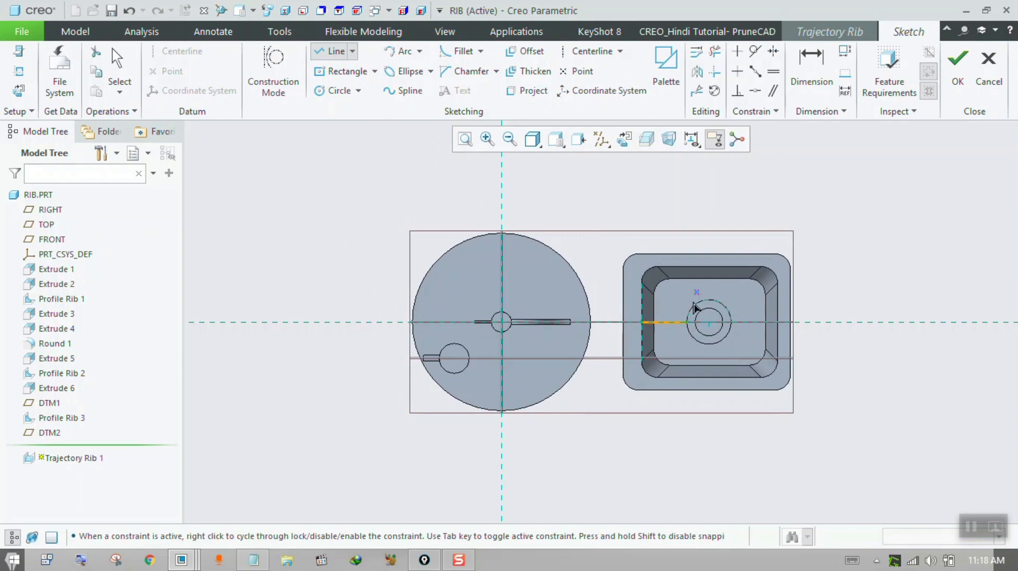
pyautogui.moveTo(694, 304); pyautogui.dragTo(690, 268, button='middle')
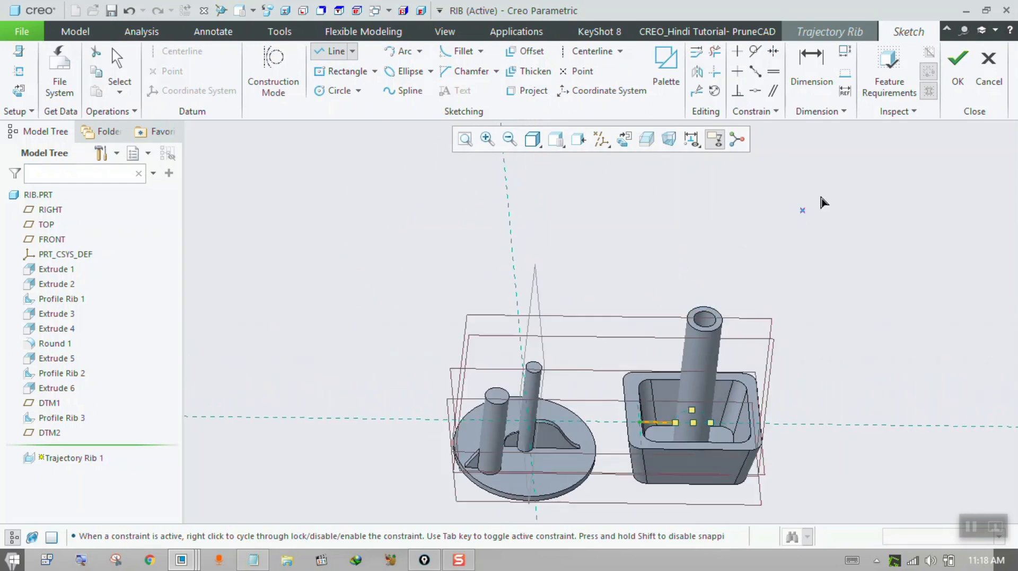
pyautogui.click(948, 88)
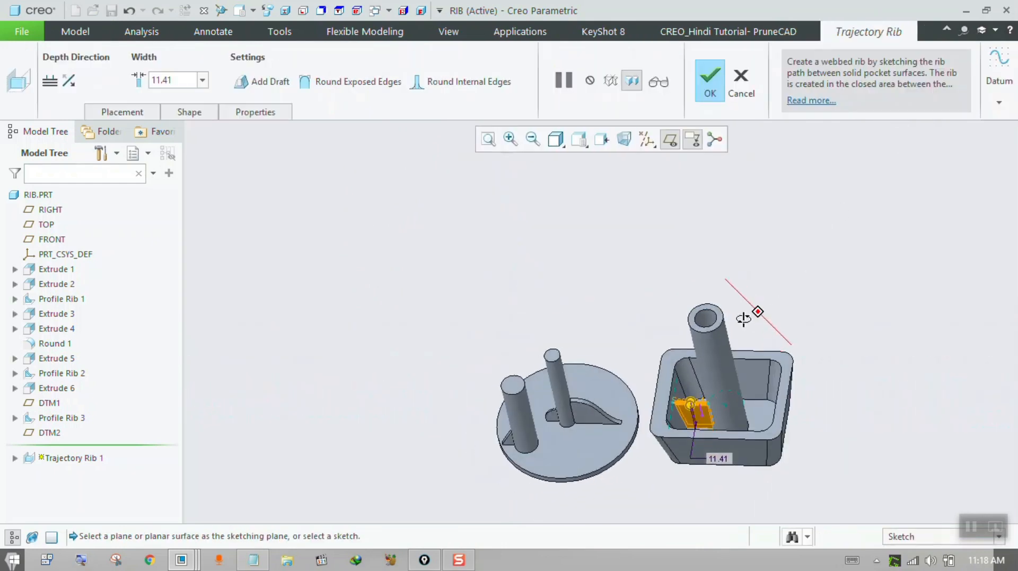
pyautogui.scroll(-5, 709, 448)
pyautogui.scroll(8, 709, 448)
pyautogui.moveTo(684, 427); pyautogui.dragTo(640, 360, button='middle')
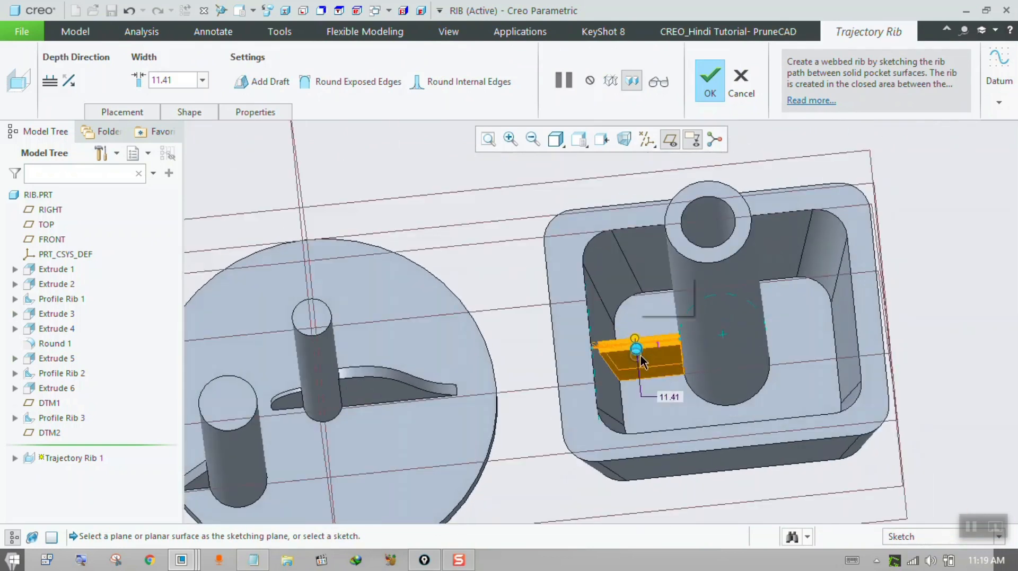
# Widen the trajectory rib to about 18.41 and add rounded exposed edges, rounded internal edges and draft
pyautogui.moveTo(640, 361); pyautogui.dragTo(642, 361)
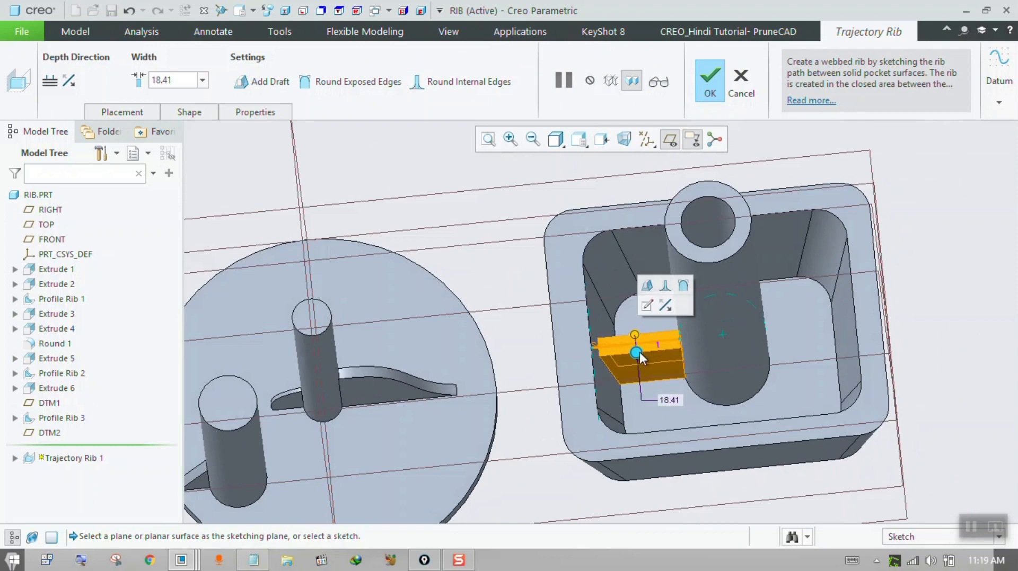
pyautogui.click(318, 90)
pyautogui.scroll(5, 672, 331)
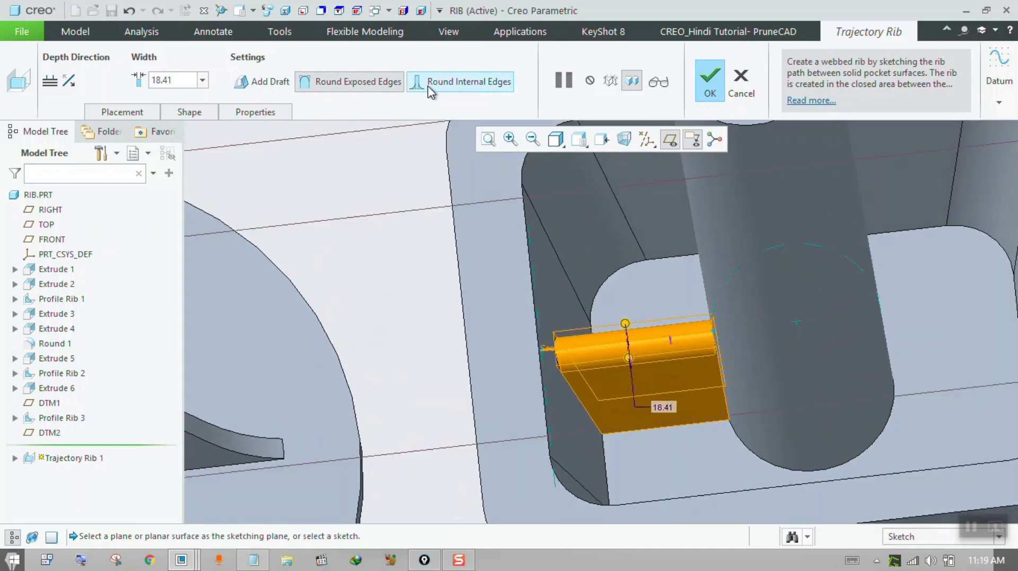
pyautogui.click(437, 84)
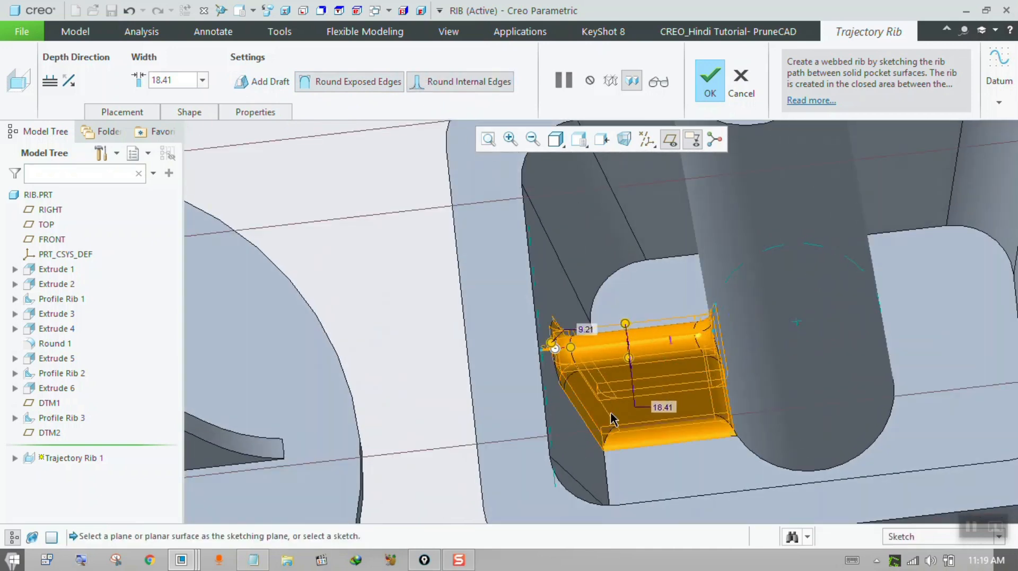
pyautogui.moveTo(611, 419); pyautogui.dragTo(522, 309, button='middle')
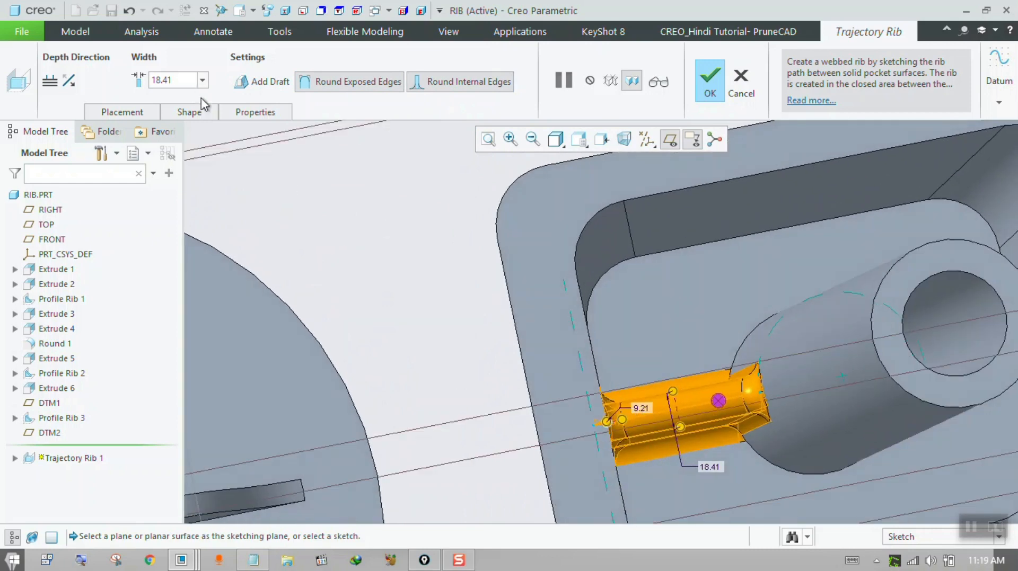
pyautogui.click(261, 81)
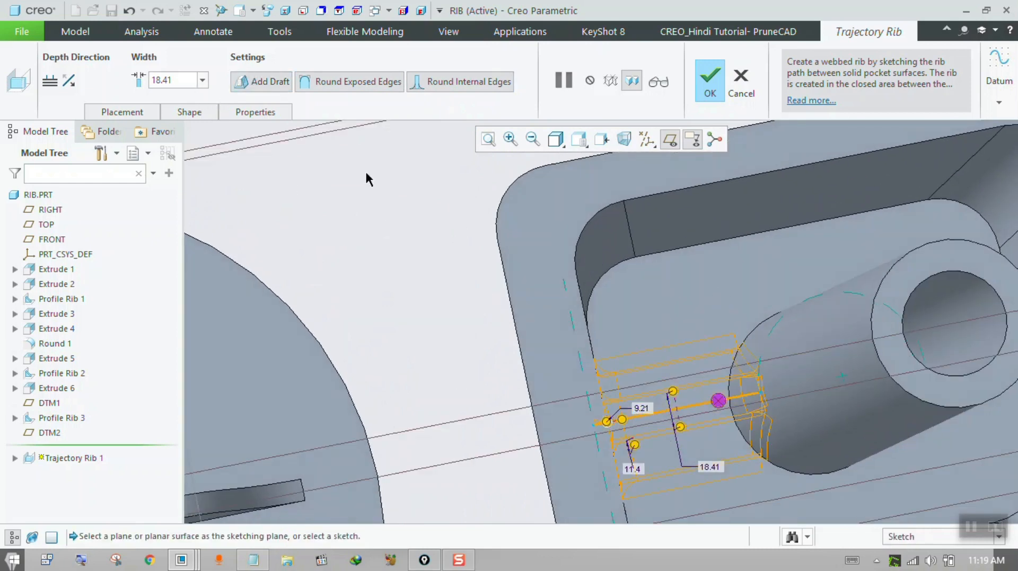
# Set the trajectory rib's draft angle to 2 degrees and its width to 5
pyautogui.click(189, 112)
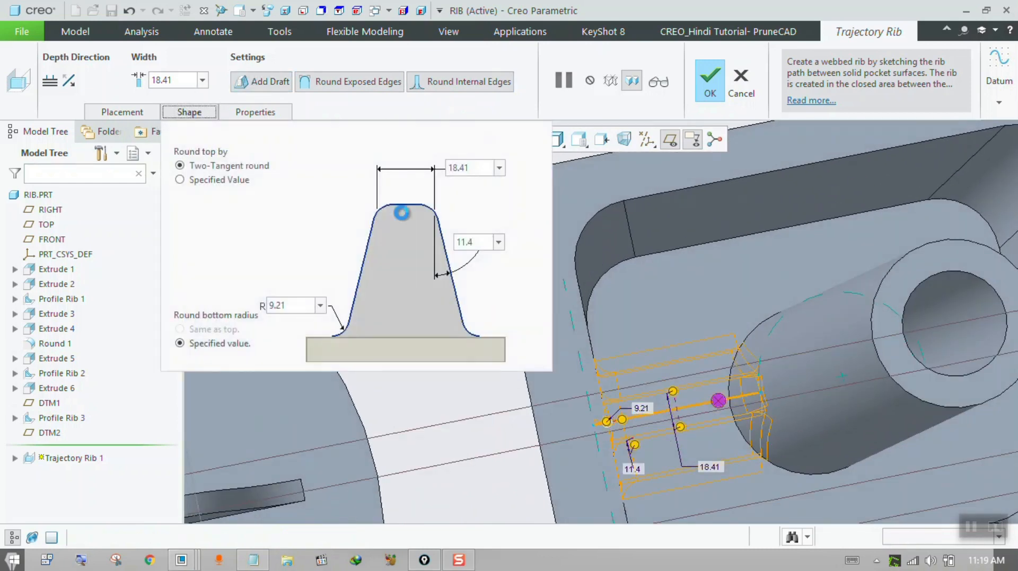
pyautogui.write('2')
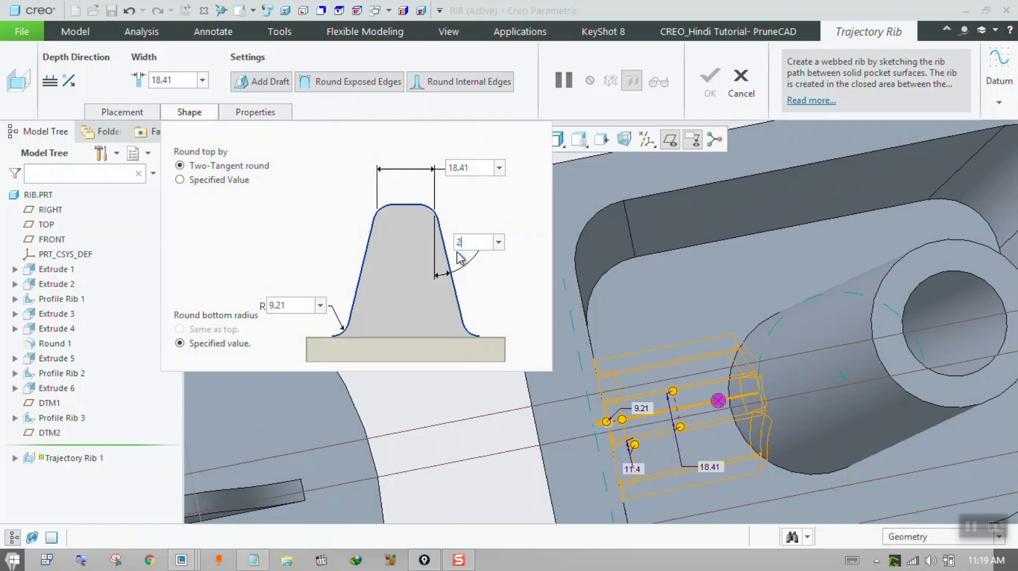
pyautogui.press('Return')
pyautogui.moveTo(731, 343); pyautogui.dragTo(701, 376, button='middle')
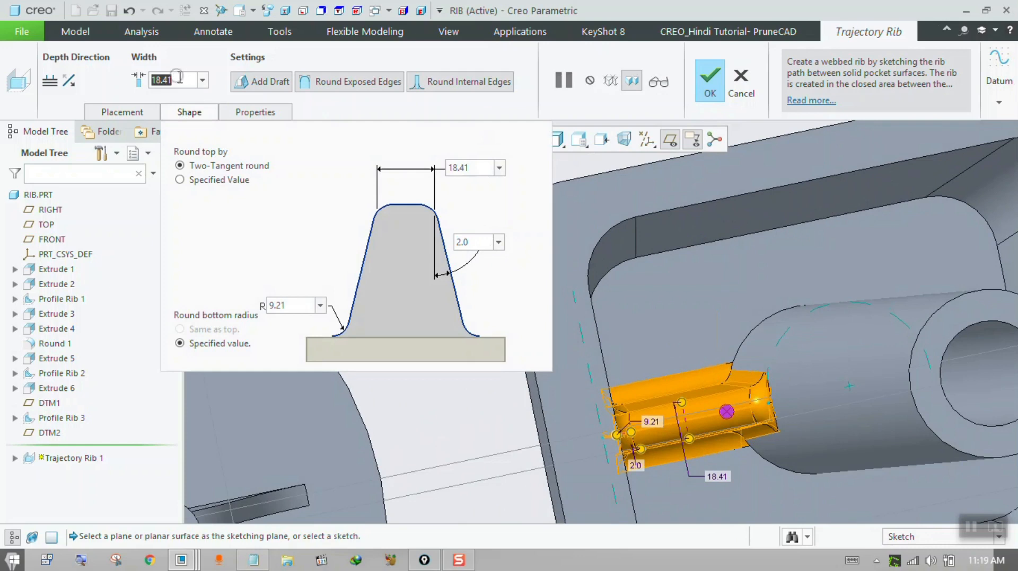
pyautogui.write('5')
pyautogui.press('Return')
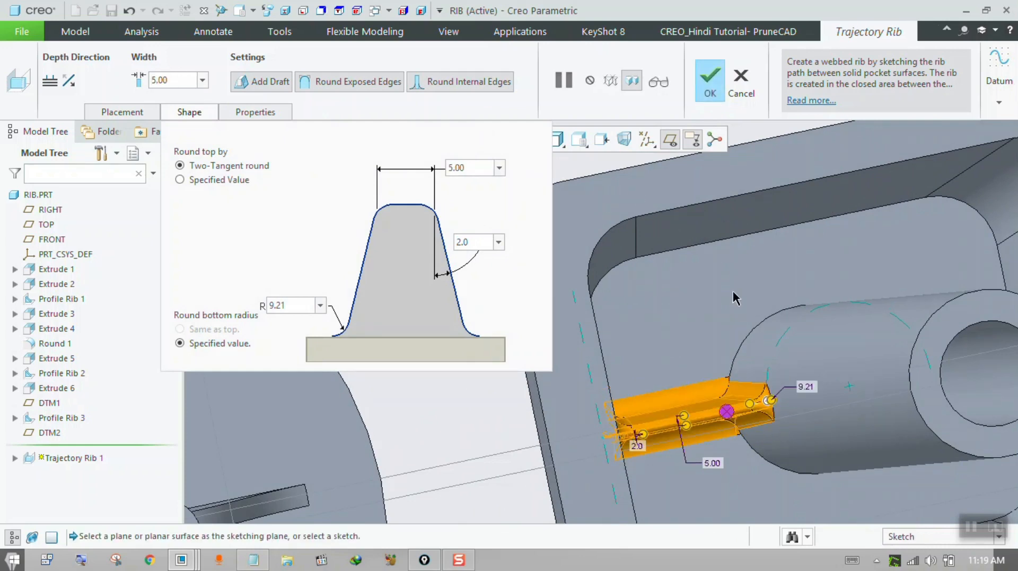
# Set the rib's bottom round radius to 5 and complete the trajectory rib
pyautogui.moveTo(736, 299); pyautogui.dragTo(666, 281, button='middle')
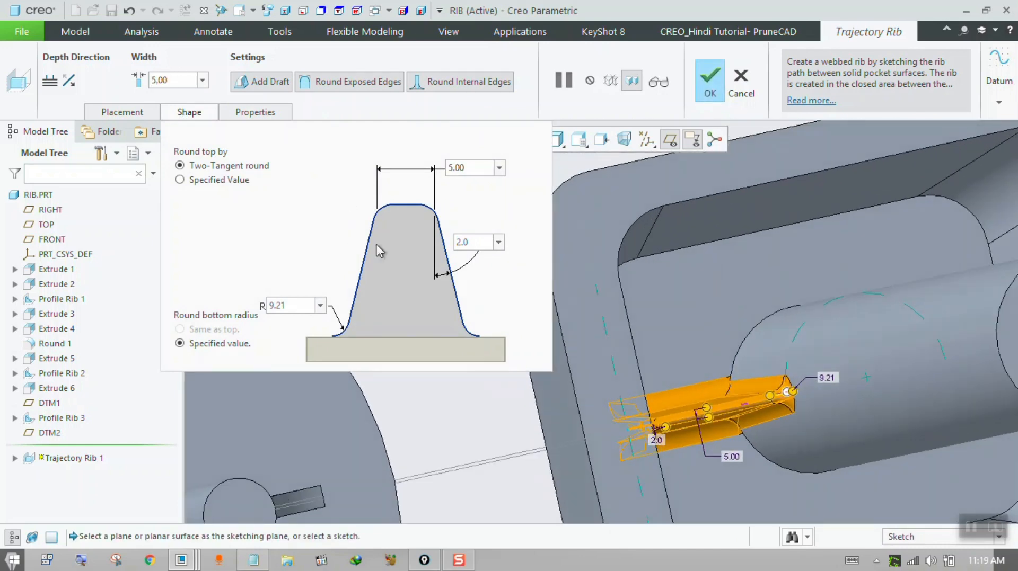
pyautogui.doubleClick(306, 305)
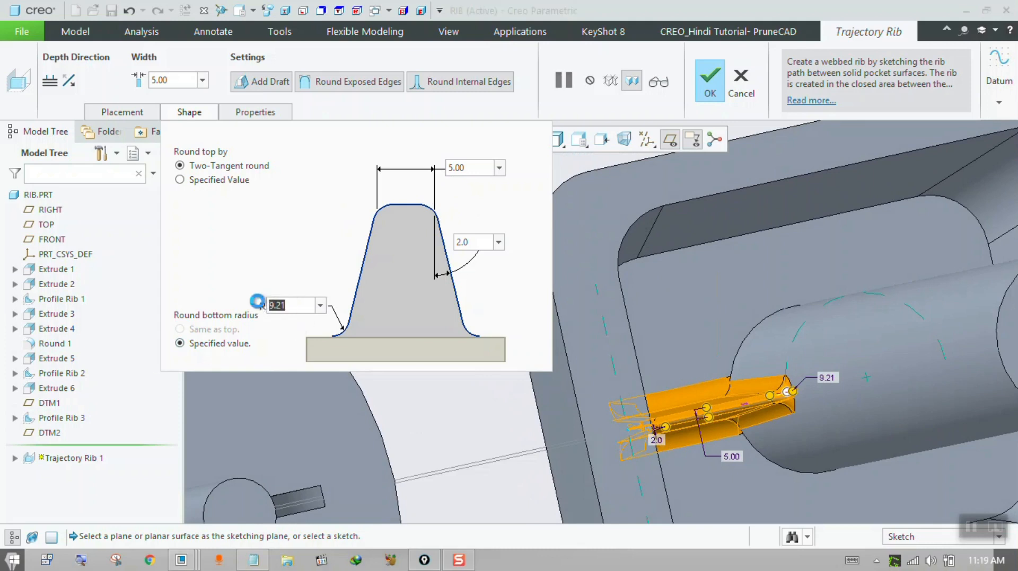
pyautogui.write('5')
pyautogui.press('Return')
pyautogui.click(698, 101)
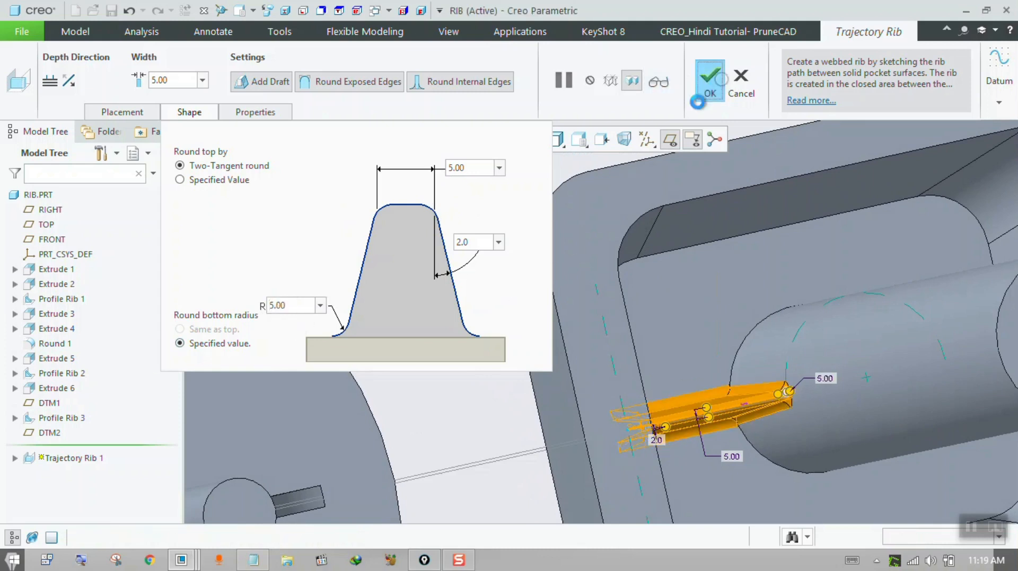
# Edit the trajectory rib's section, adding a horizontal line from the hollow cylinder to the box's opposite inner wall, and accept the sketch
pyautogui.moveTo(431, 349); pyautogui.dragTo(466, 301, button='middle')
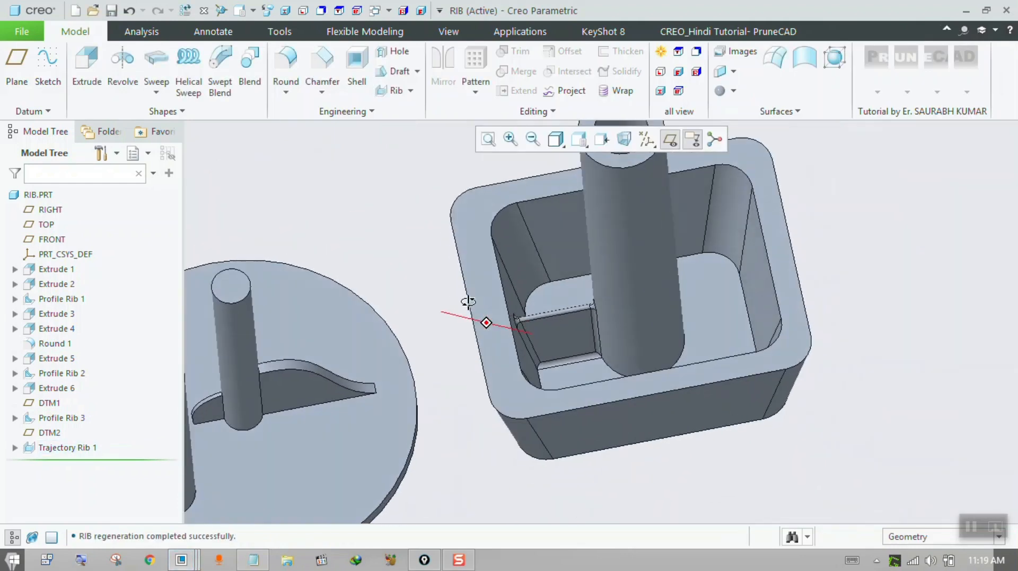
pyautogui.click(14, 448)
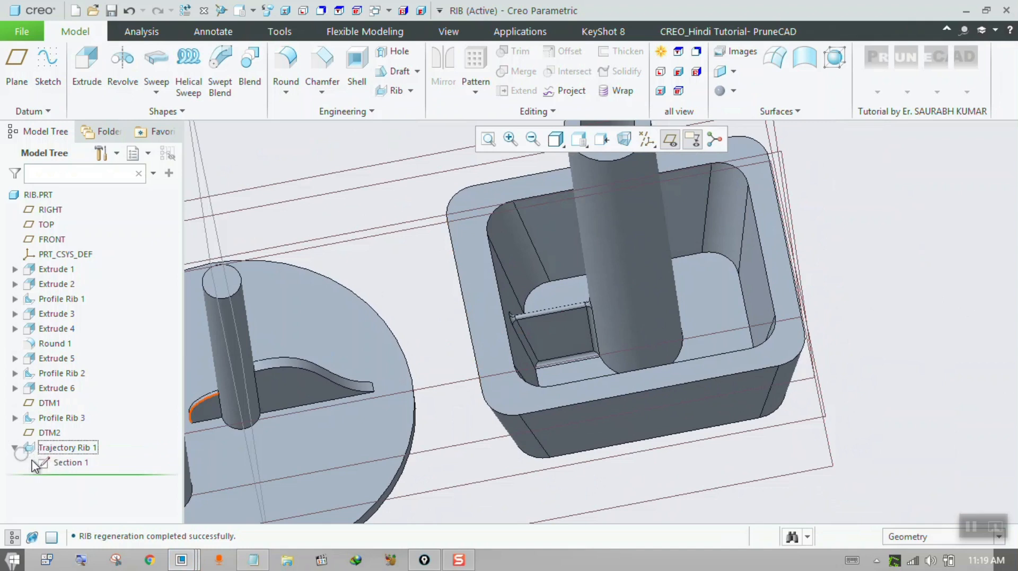
pyautogui.click(68, 462)
pyautogui.click(93, 396)
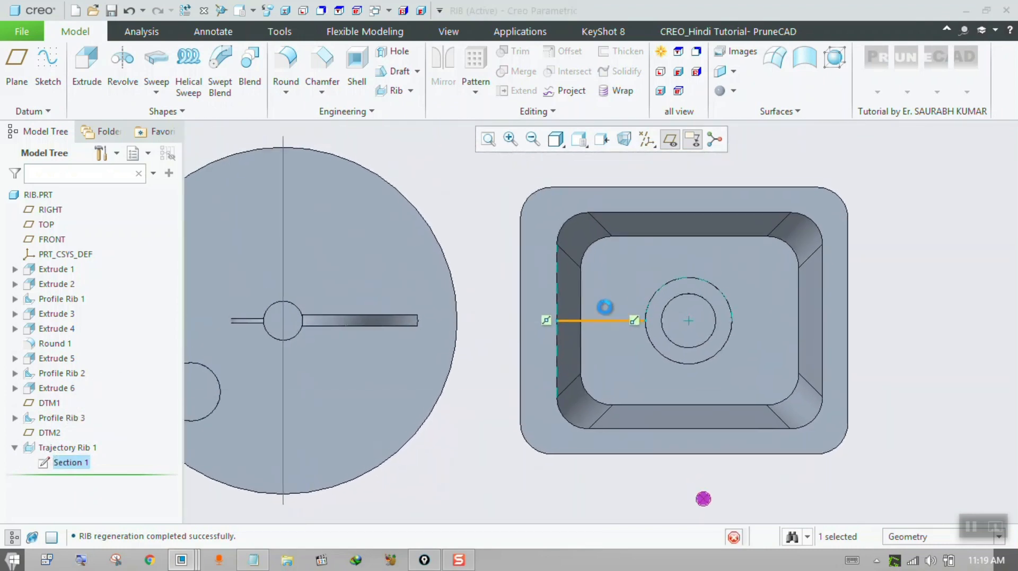
pyautogui.click(334, 51)
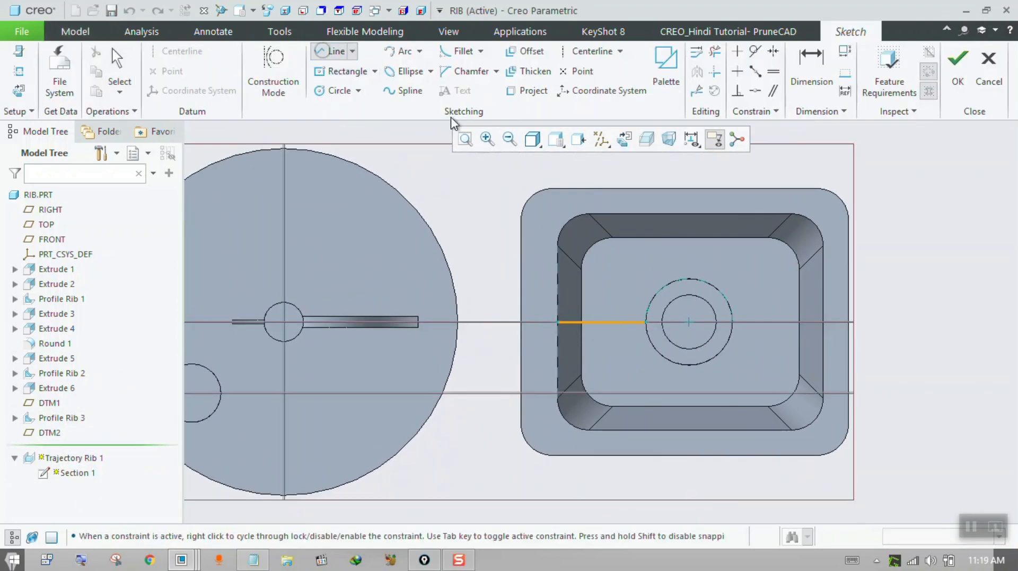
pyautogui.click(733, 322)
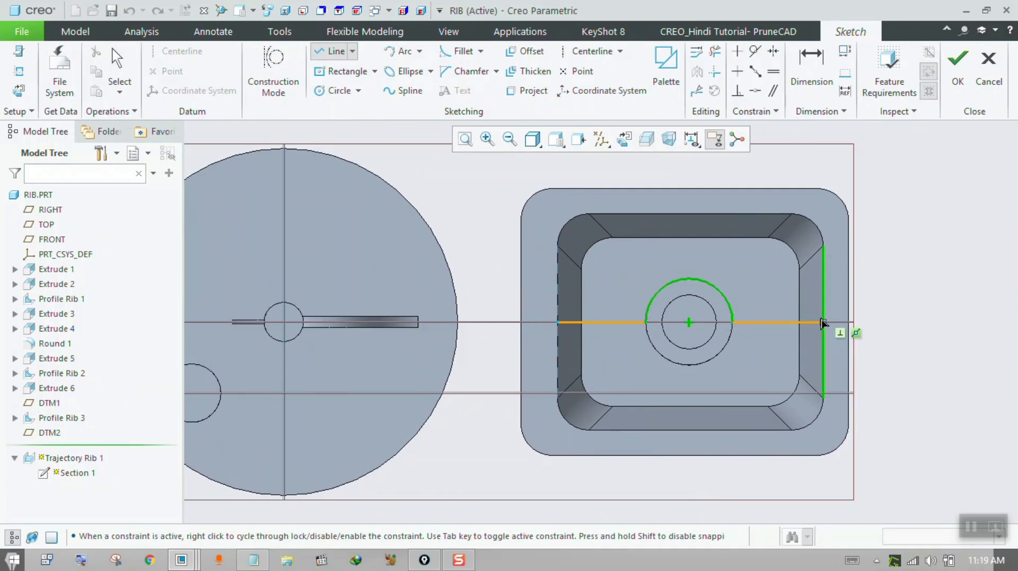
pyautogui.click(822, 323)
pyautogui.scroll(-4, 739, 323)
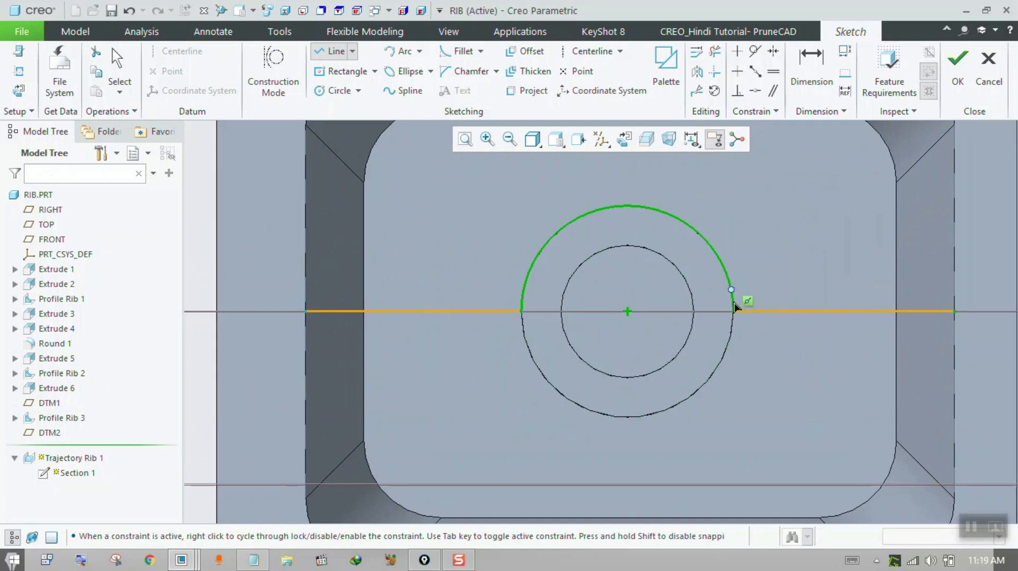
pyautogui.scroll(4, 740, 316)
pyautogui.click(958, 63)
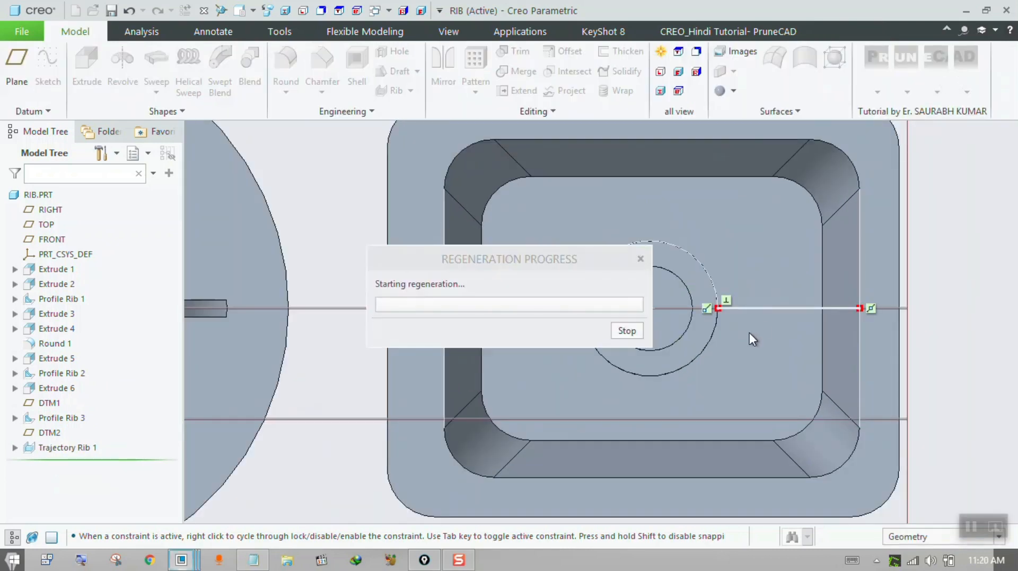
pyautogui.scroll(4, 720, 293)
pyautogui.moveTo(718, 288)
pyautogui.mouseDown(button='middle')
pyautogui.moveTo(704, 310)
pyautogui.moveTo(713, 290)
pyautogui.mouseUp(button='middle')
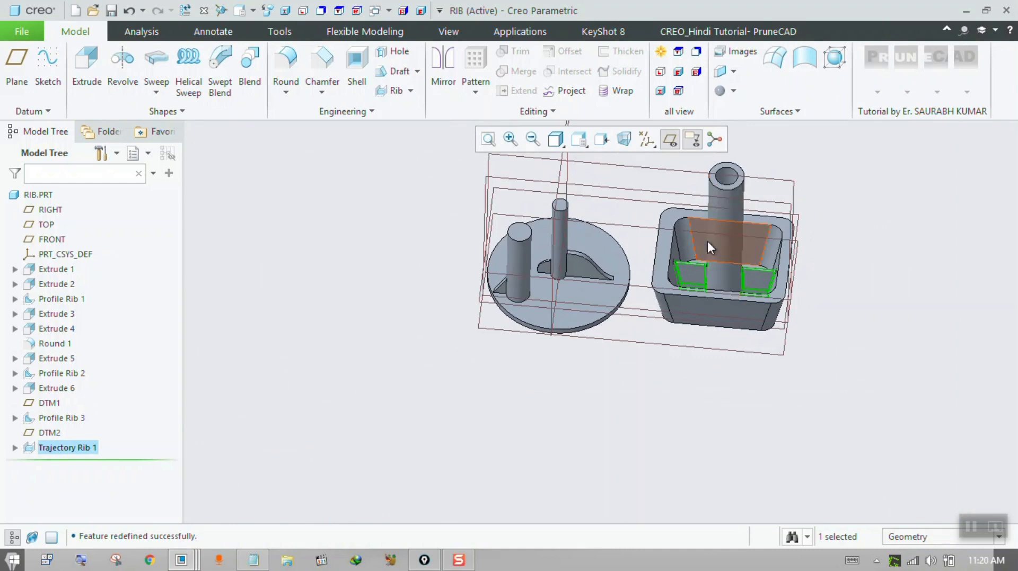
# Switch to the CASE part to compare its ribs around the central boss, and return to the RIB part to examine the finished ribs
pyautogui.moveTo(181, 561)
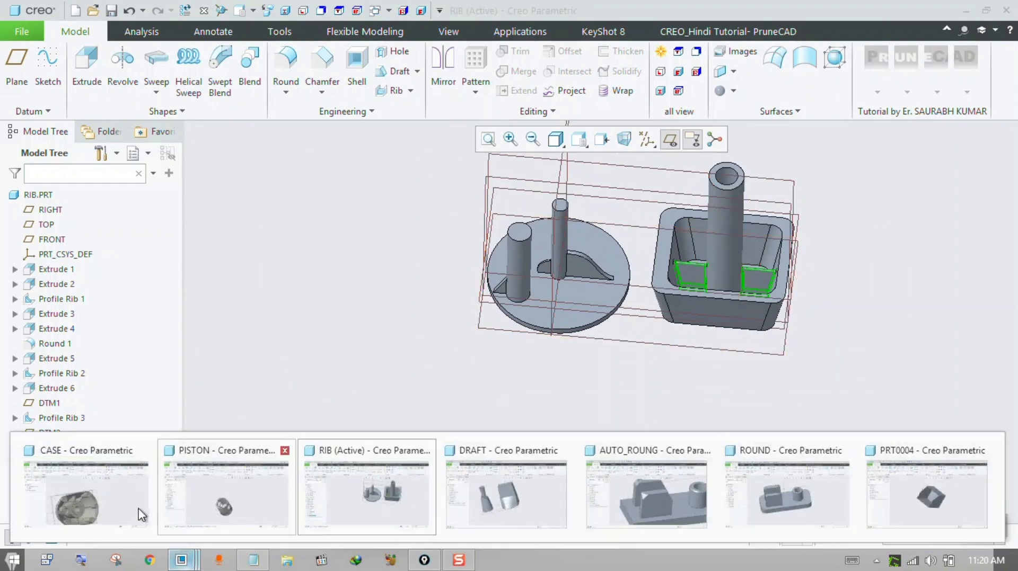
pyautogui.click(80, 493)
pyautogui.moveTo(508, 327); pyautogui.dragTo(416, 293, button='middle')
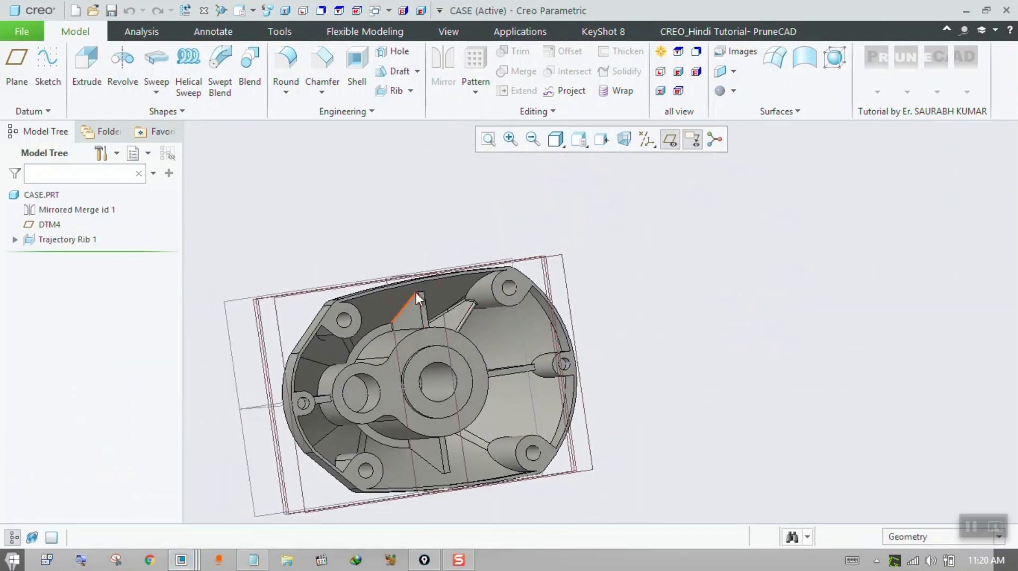
pyautogui.moveTo(531, 355); pyautogui.dragTo(500, 337, button='middle')
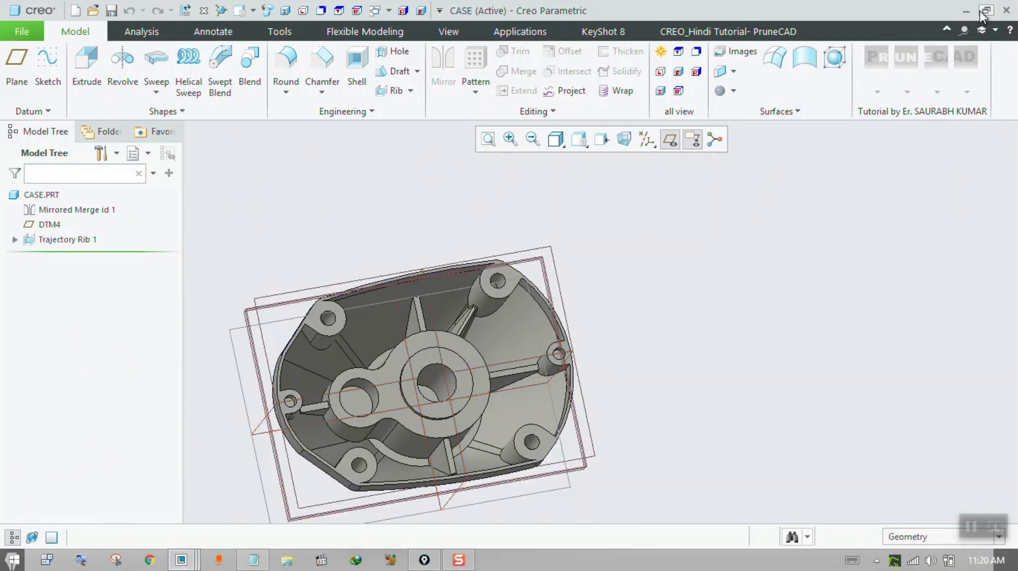
pyautogui.click(966, 11)
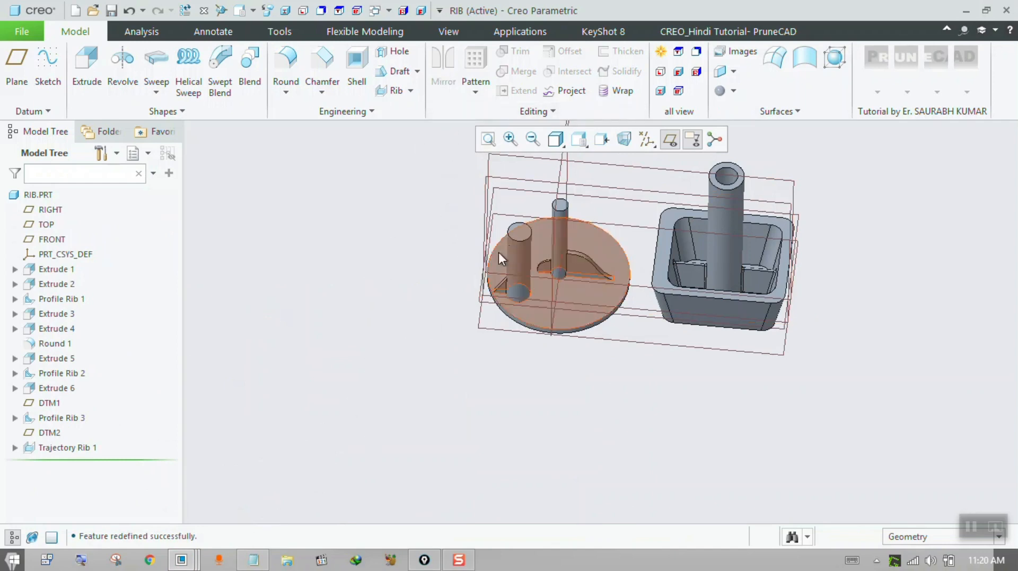
pyautogui.moveTo(498, 252); pyautogui.dragTo(486, 244, button='middle')
pyautogui.scroll(2, 488, 245)
pyautogui.scroll(-2, 669, 189)
pyautogui.moveTo(673, 192); pyautogui.dragTo(614, 241, button='middle')
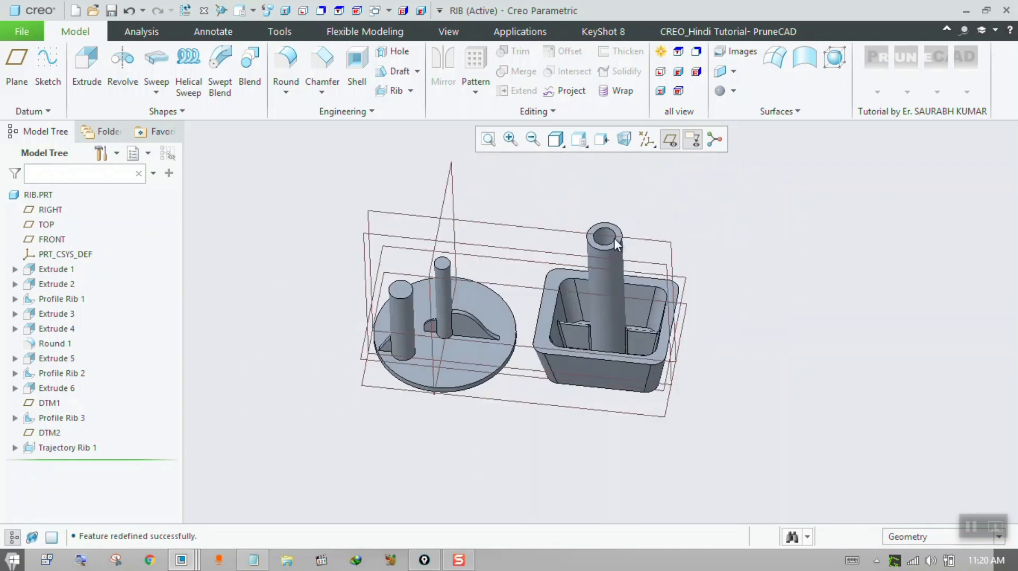
# Switch through the AUTO_ROUNG part to the PISTON part and examine the piston's interior, pin supports and notched rim
pyautogui.click(192, 560)
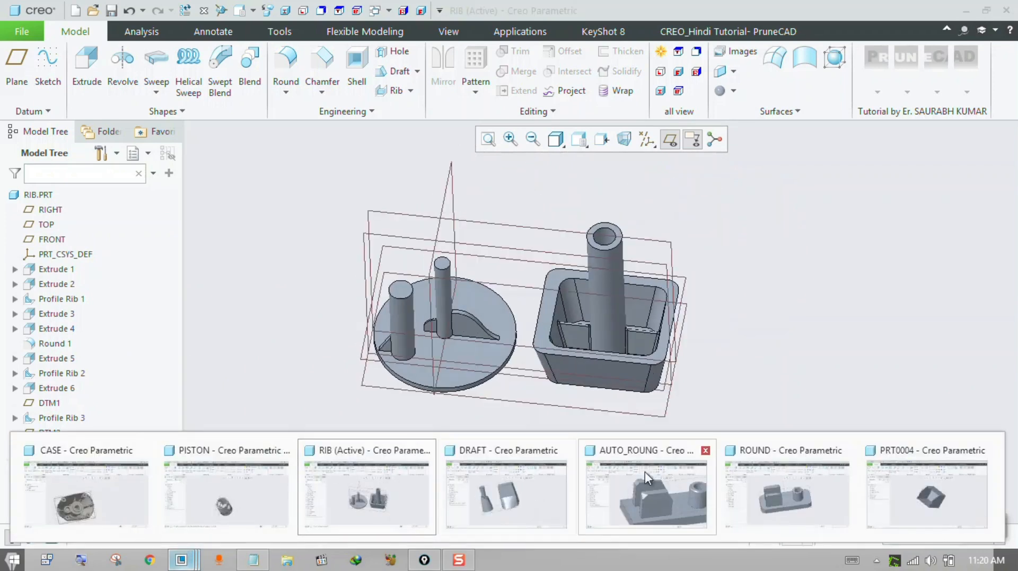
pyautogui.click(659, 495)
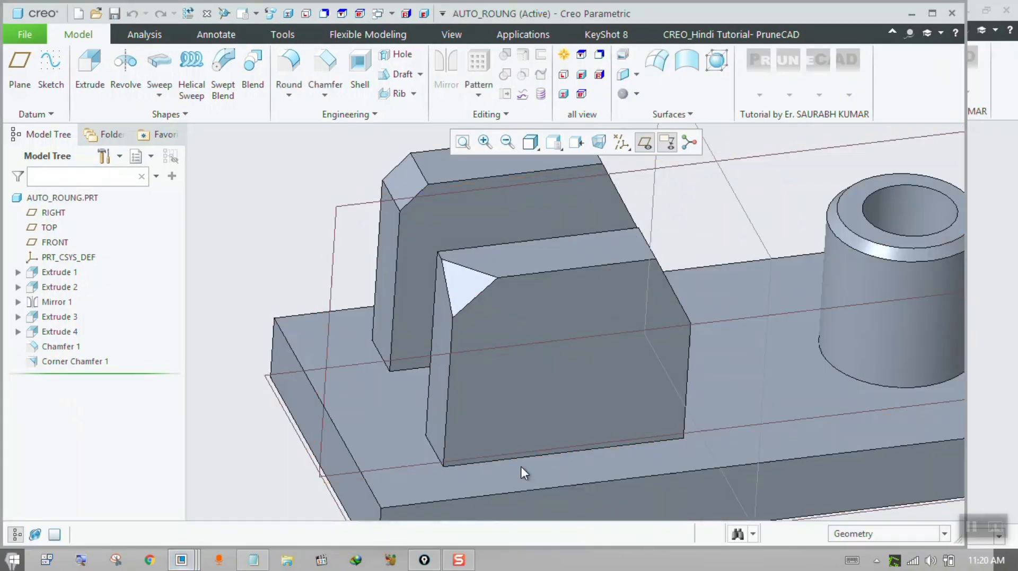
pyautogui.click(186, 560)
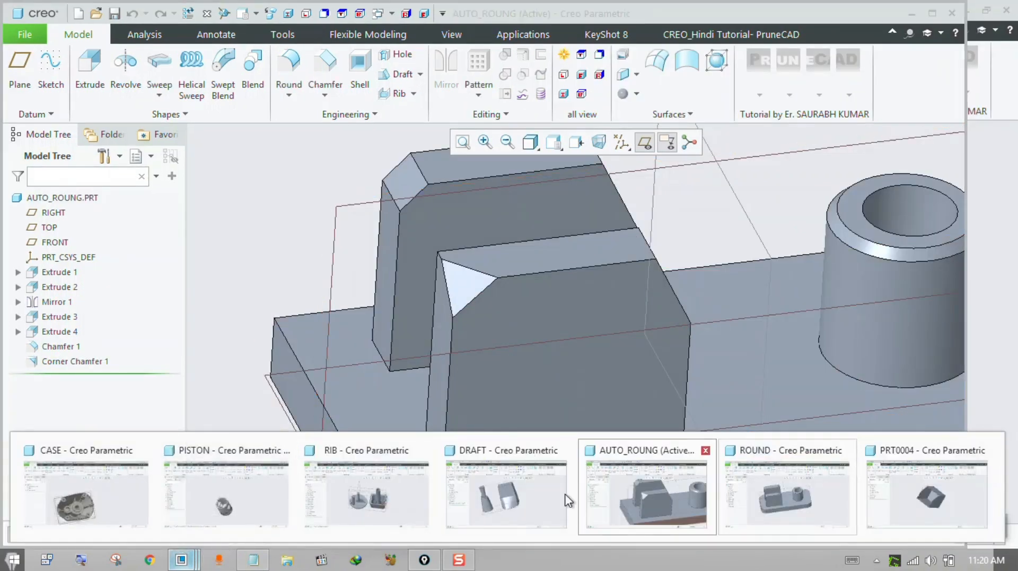
pyautogui.click(225, 495)
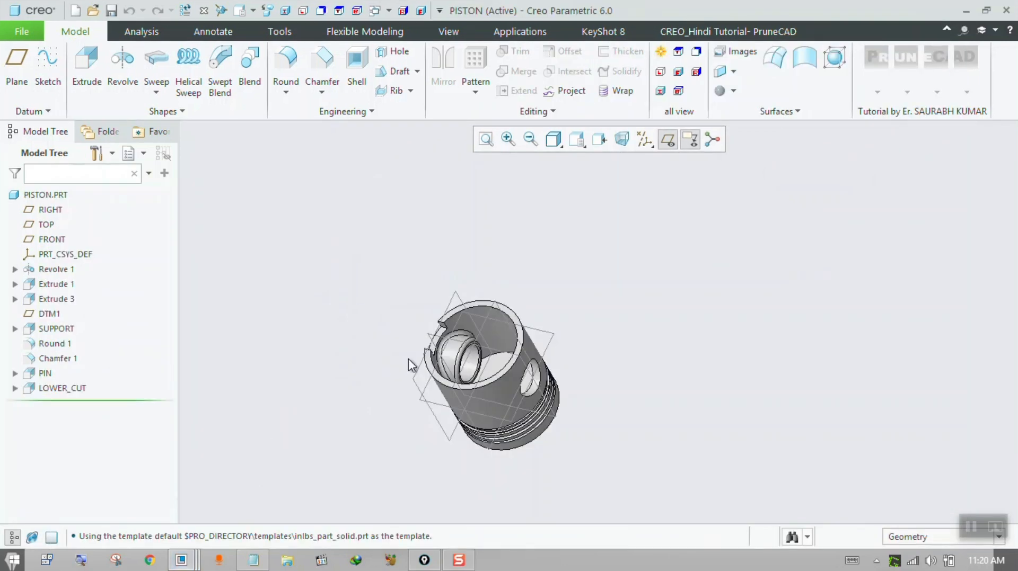
pyautogui.moveTo(469, 351); pyautogui.dragTo(565, 395, button='middle')
pyautogui.scroll(-2, 472, 359)
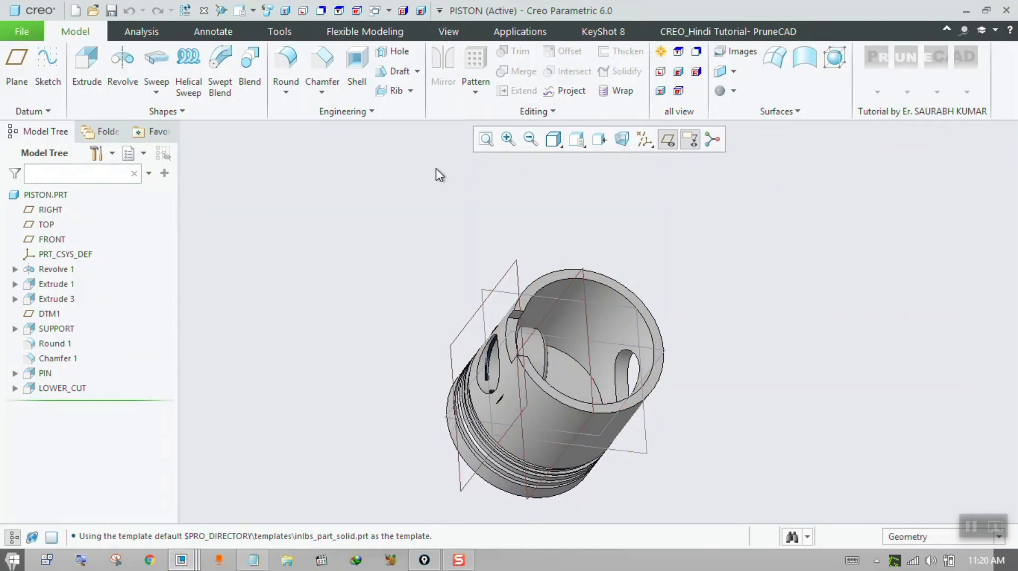
pyautogui.moveTo(564, 389); pyautogui.dragTo(624, 399, button='middle')
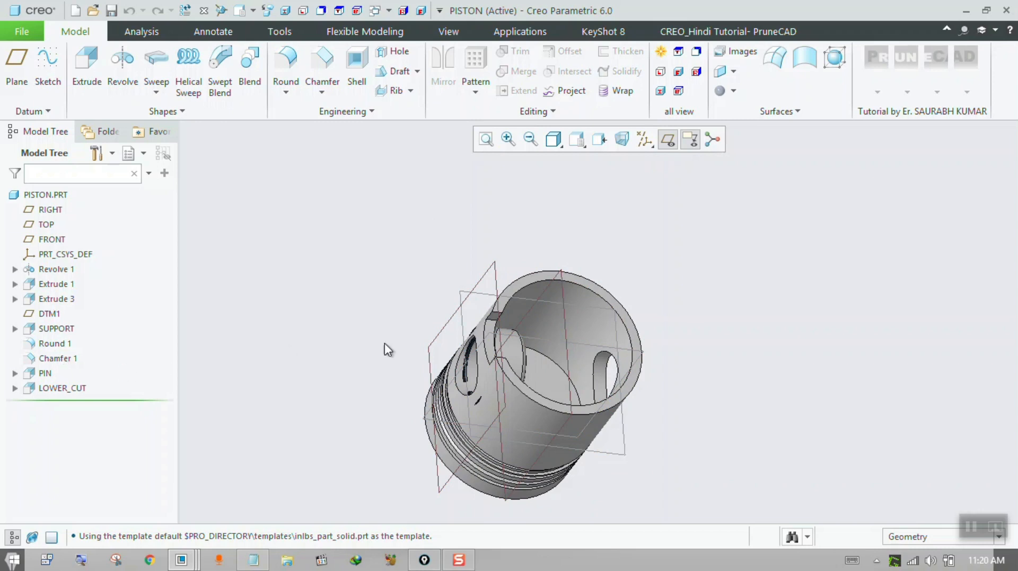
pyautogui.moveTo(388, 351); pyautogui.dragTo(506, 387, button='middle')
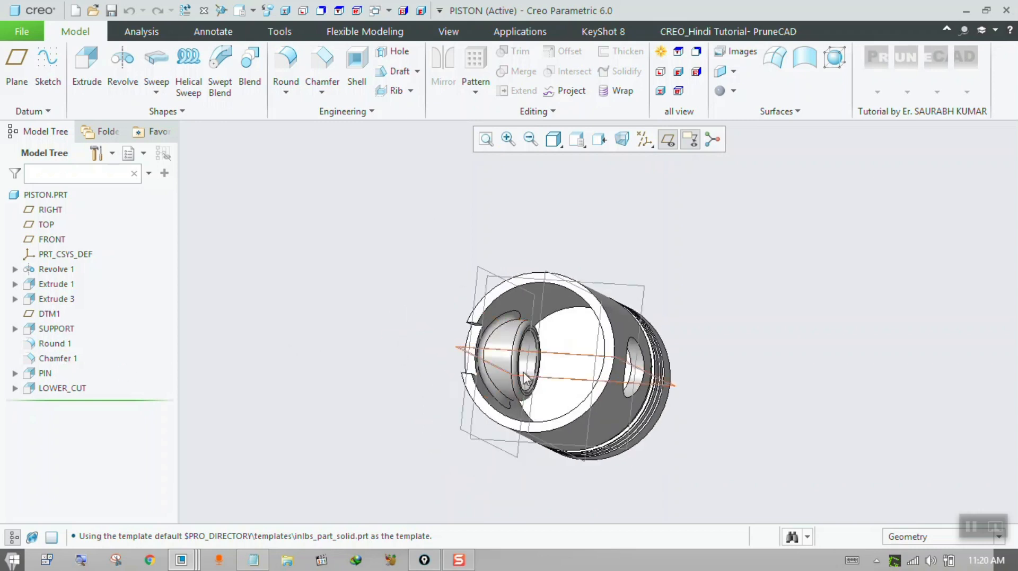
pyautogui.moveTo(579, 352); pyautogui.dragTo(599, 344, button='middle')
pyautogui.moveTo(545, 326); pyautogui.dragTo(527, 320, button='middle')
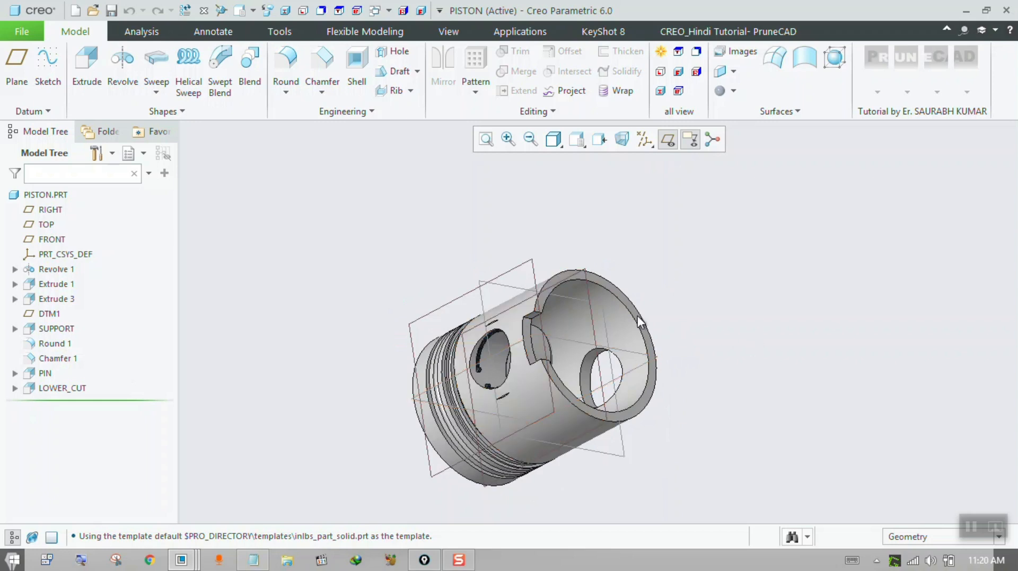
# Round the two outer corner edges of the piston's rim cut with a radius of 2.50
pyautogui.click(526, 329)
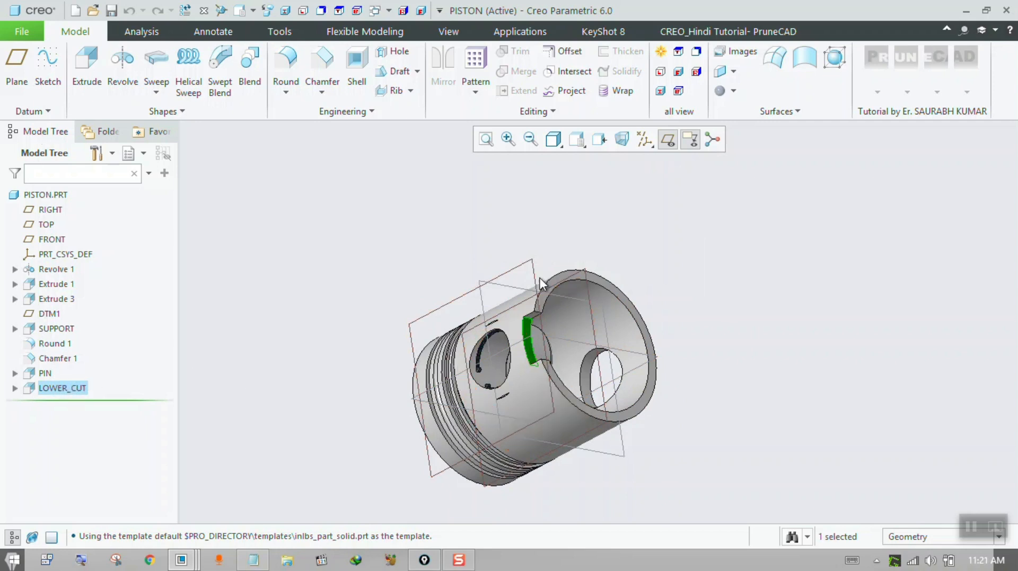
pyautogui.click(62, 388)
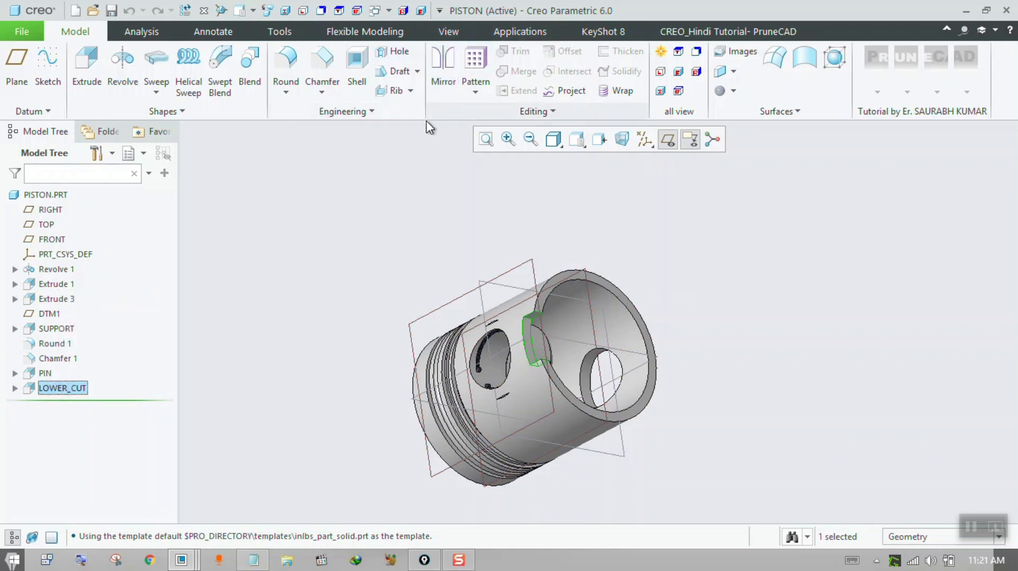
pyautogui.click(401, 167)
pyautogui.scroll(-5, 537, 331)
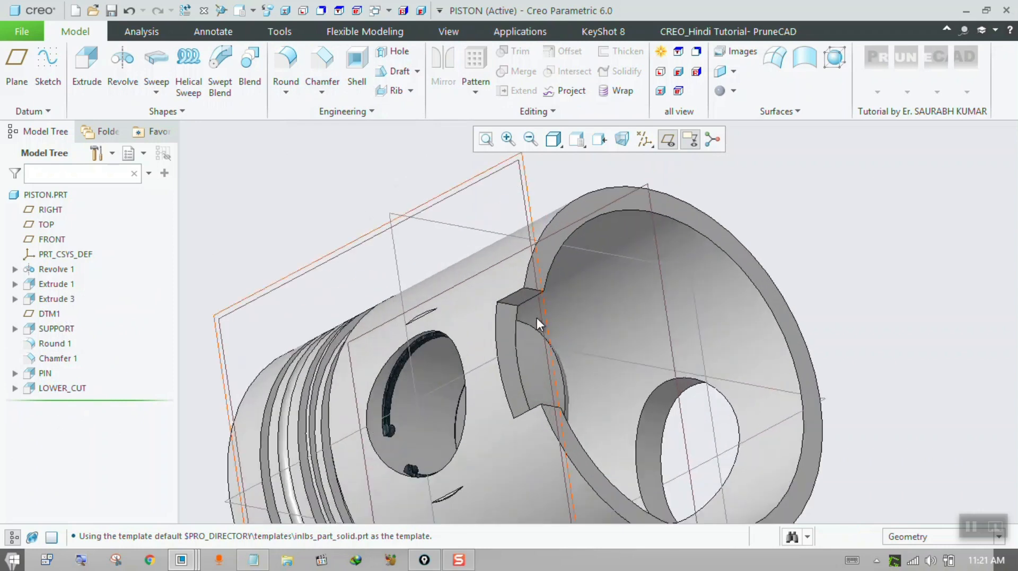
pyautogui.click(286, 75)
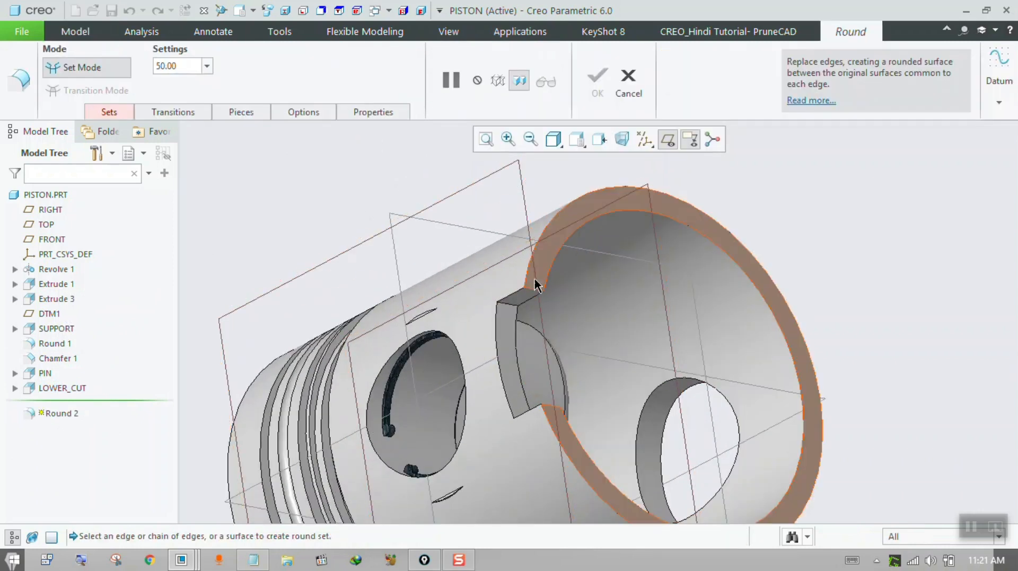
pyautogui.click(529, 290)
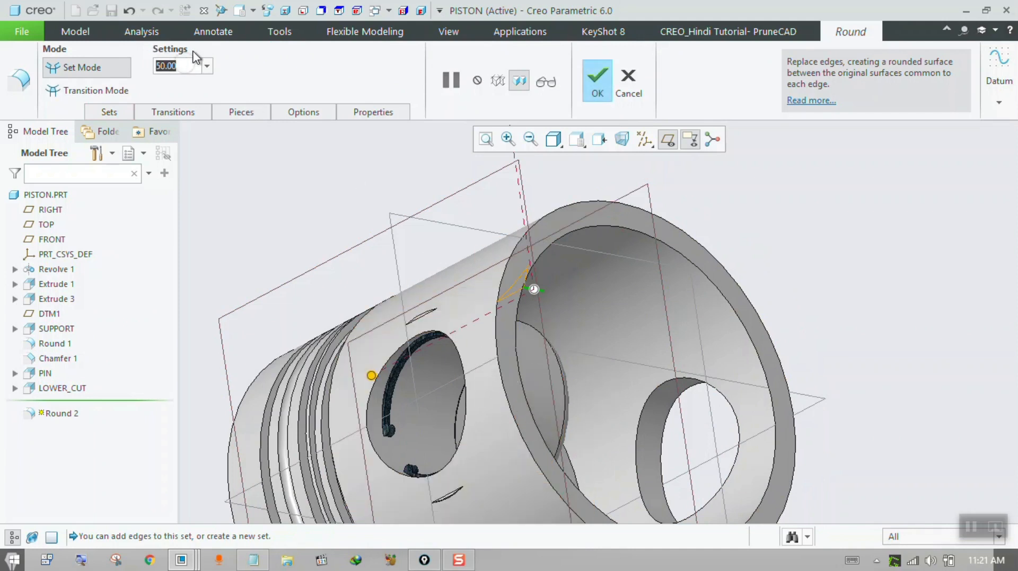
pyautogui.write('1')
pyautogui.press('Return')
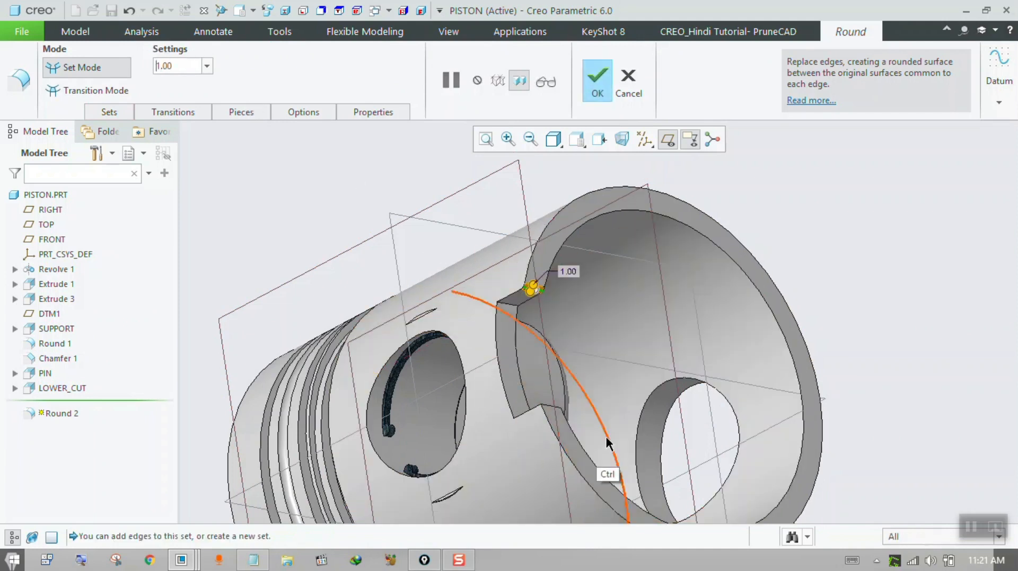
pyautogui.keyDown('ctrl'); pyautogui.click(551, 408); pyautogui.keyUp('ctrl')
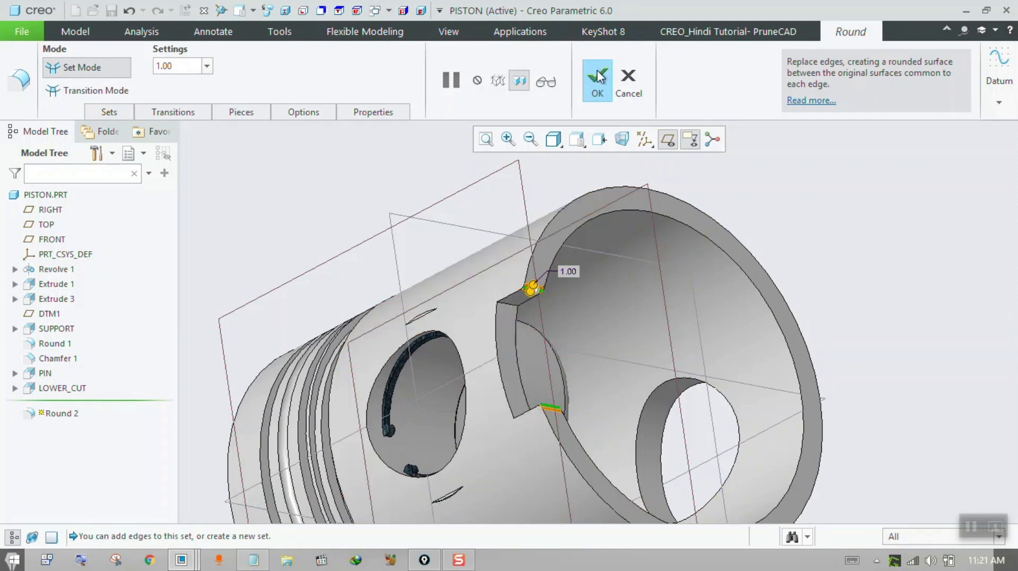
pyautogui.moveTo(532, 287); pyautogui.dragTo(537, 278)
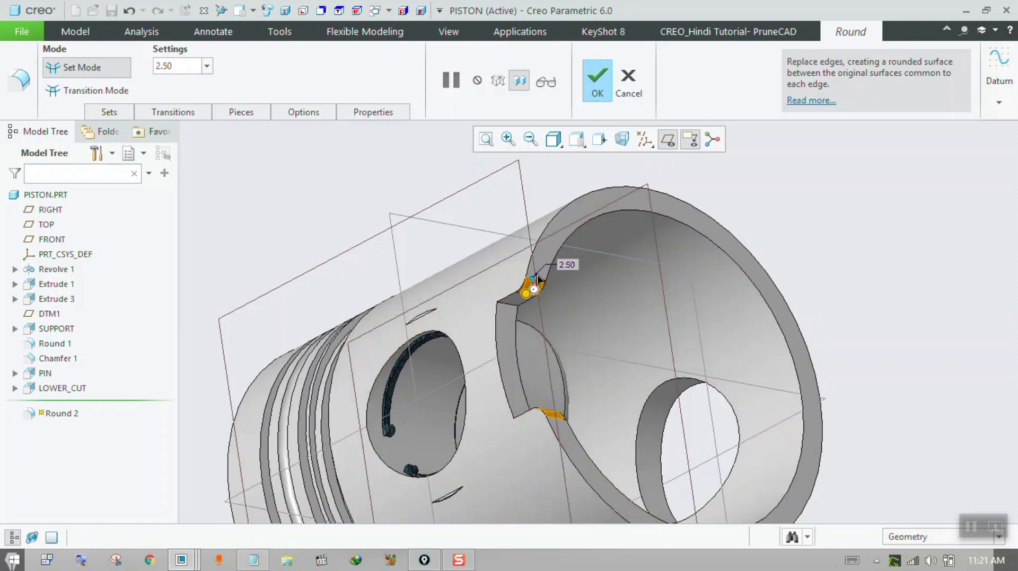
pyautogui.click(597, 80)
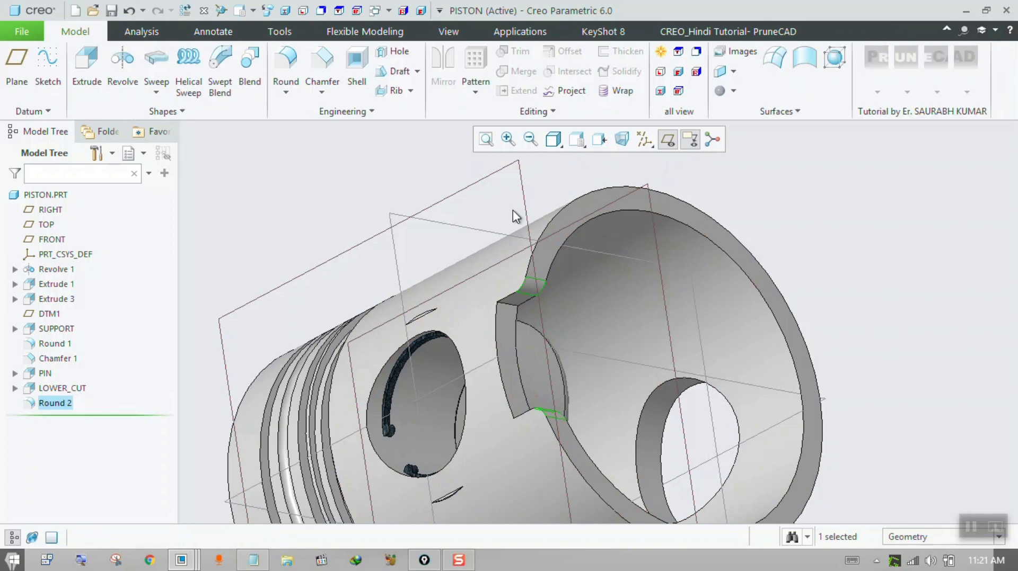
# Chamfer the two inner corner edges of the rim cut with a D x D chamfer of about 3
pyautogui.click(313, 67)
pyautogui.click(506, 306)
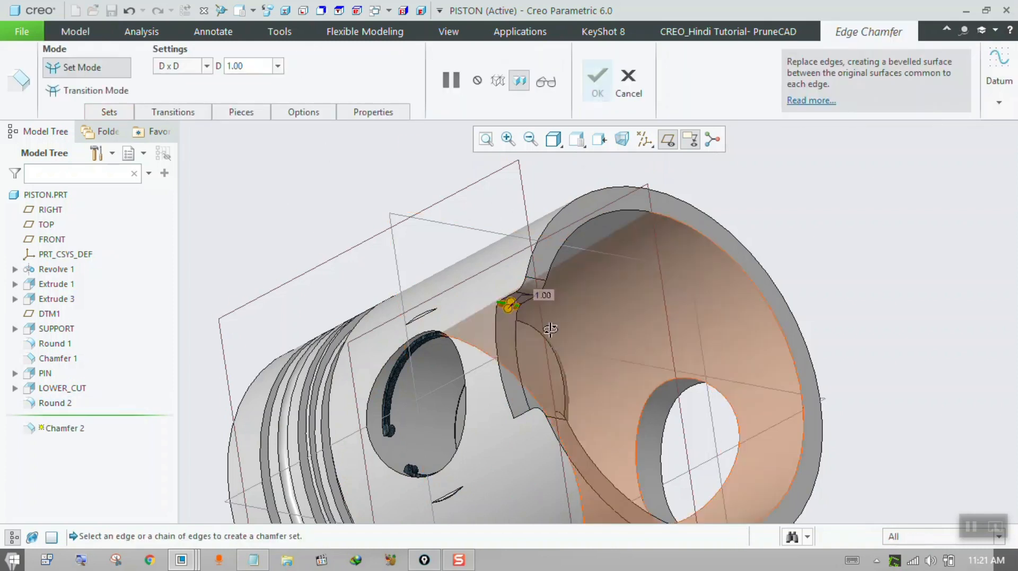
pyautogui.moveTo(506, 310); pyautogui.dragTo(523, 373, button='middle')
pyautogui.keyDown('ctrl'); pyautogui.click(523, 374); pyautogui.keyUp('ctrl')
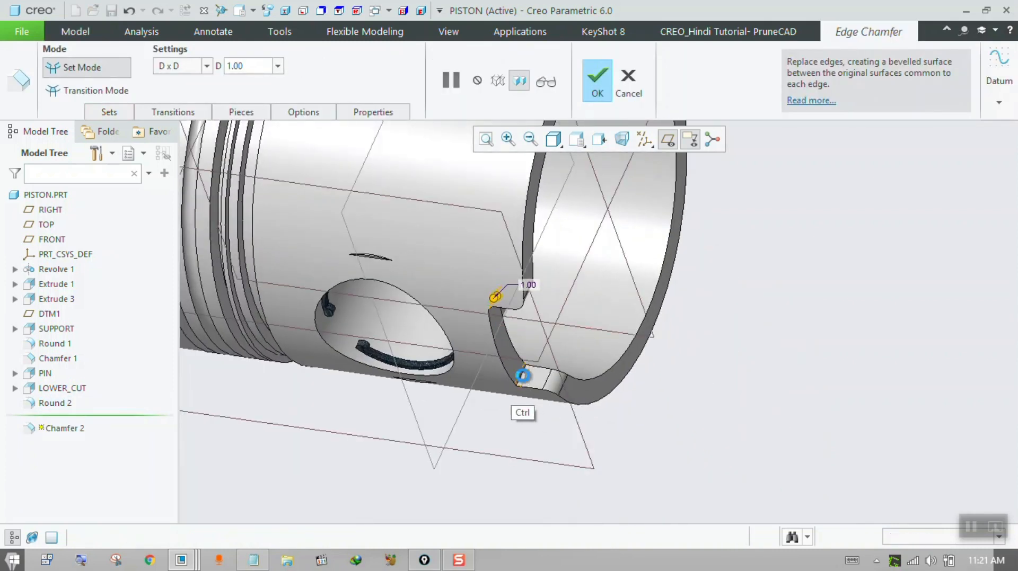
pyautogui.moveTo(495, 298); pyautogui.dragTo(494, 304)
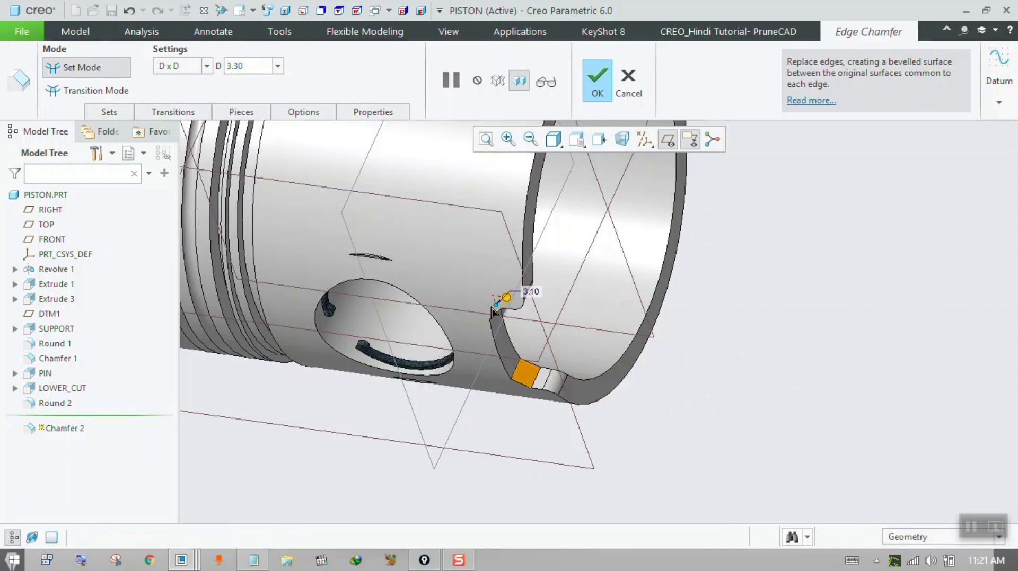
pyautogui.click(597, 85)
pyautogui.moveTo(582, 380); pyautogui.dragTo(544, 317, button='middle')
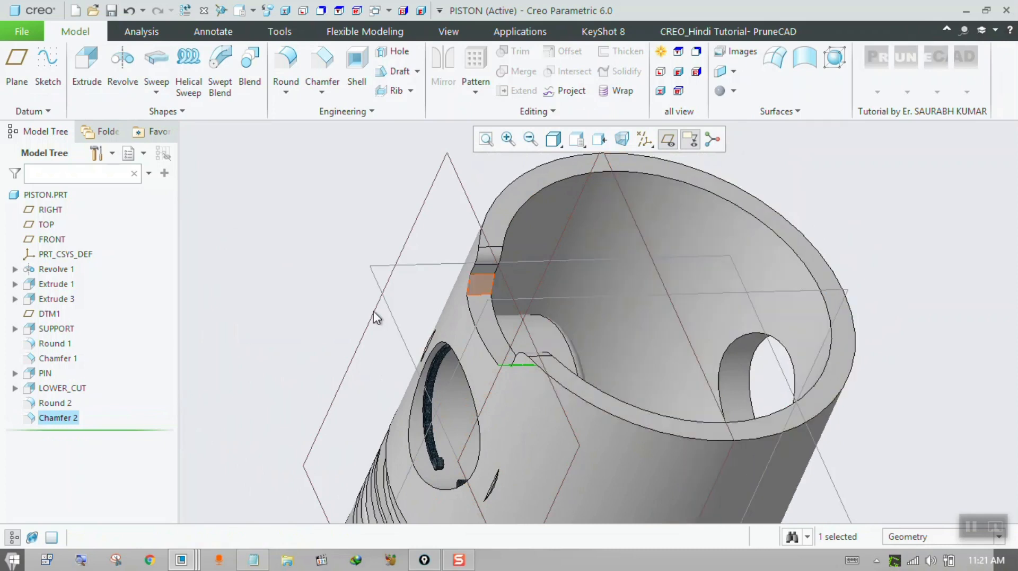
# Start mirroring the LOWER_CUT feature about the FRONT datum plane and inspect the previewed cut on the opposite side of the rim
pyautogui.click(63, 391)
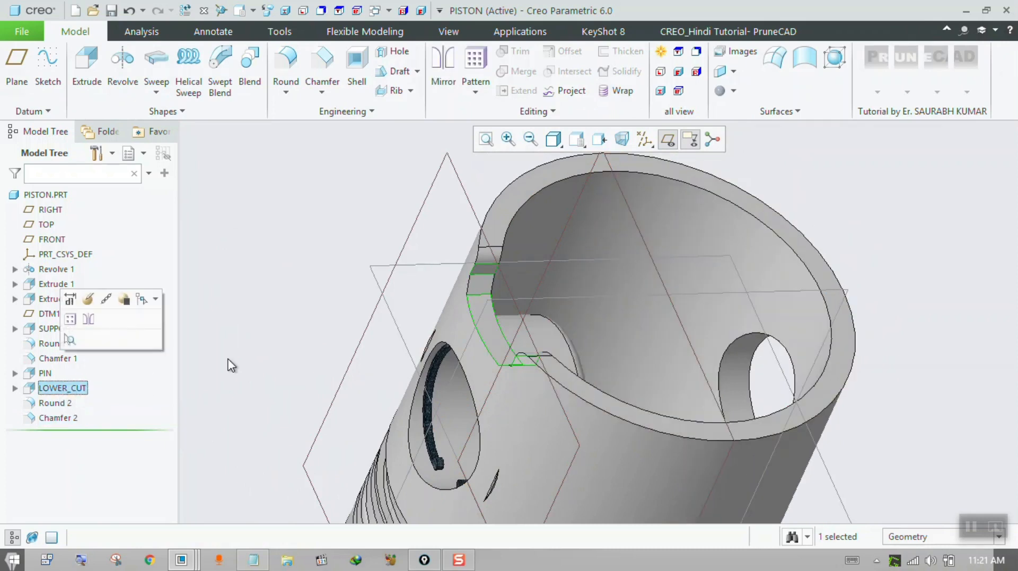
pyautogui.click(444, 67)
pyautogui.scroll(-2, 474, 333)
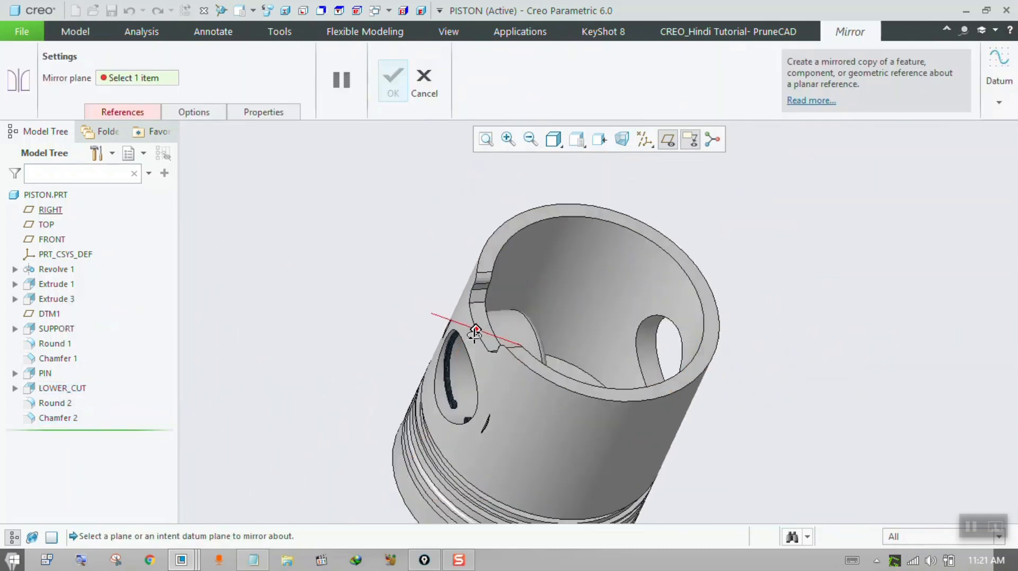
pyautogui.moveTo(474, 333); pyautogui.dragTo(529, 239, button='middle')
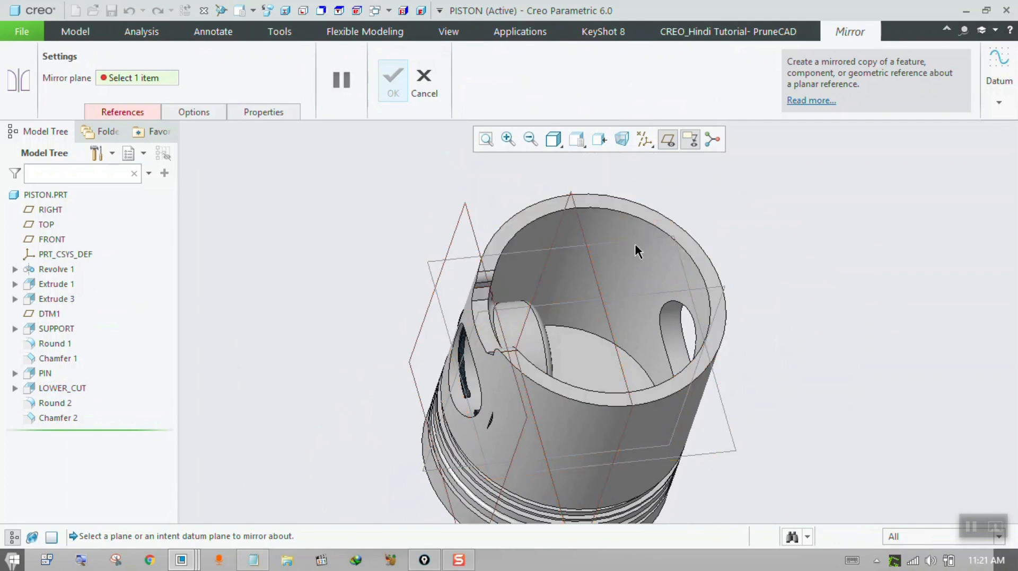
pyautogui.click(585, 237)
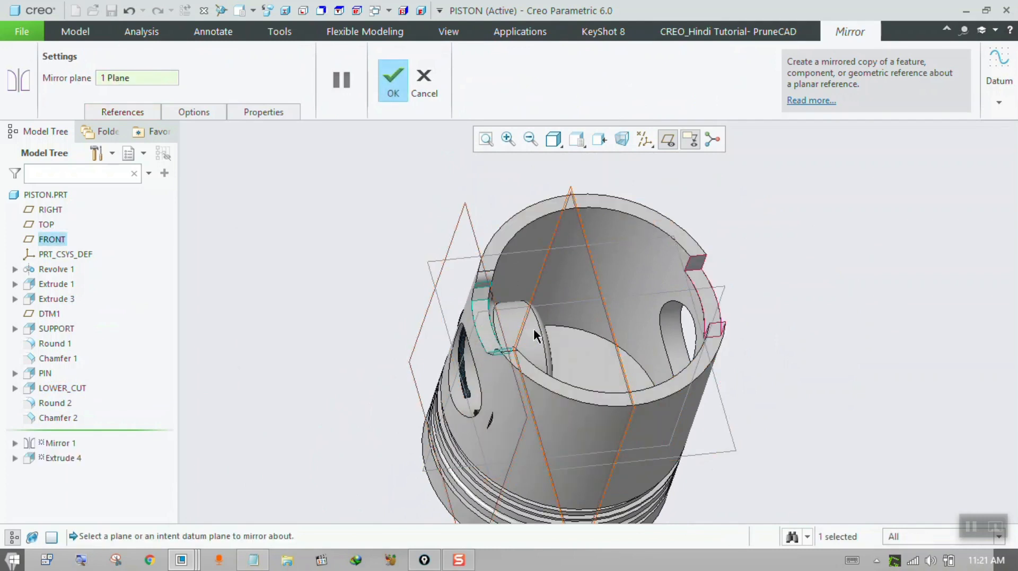
pyautogui.moveTo(533, 329); pyautogui.dragTo(565, 329, button='middle')
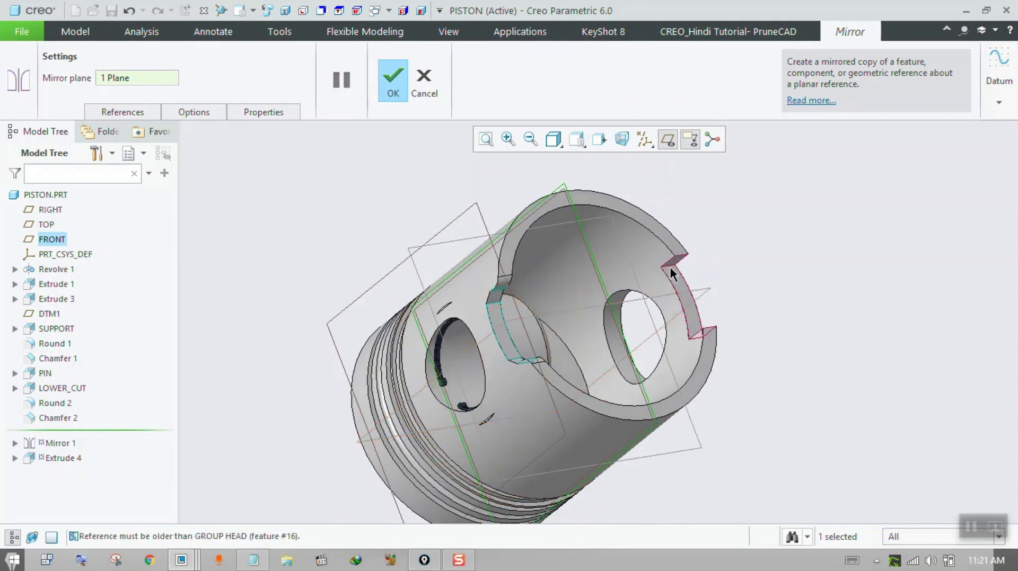
pyautogui.moveTo(759, 314); pyautogui.dragTo(672, 263, button='middle')
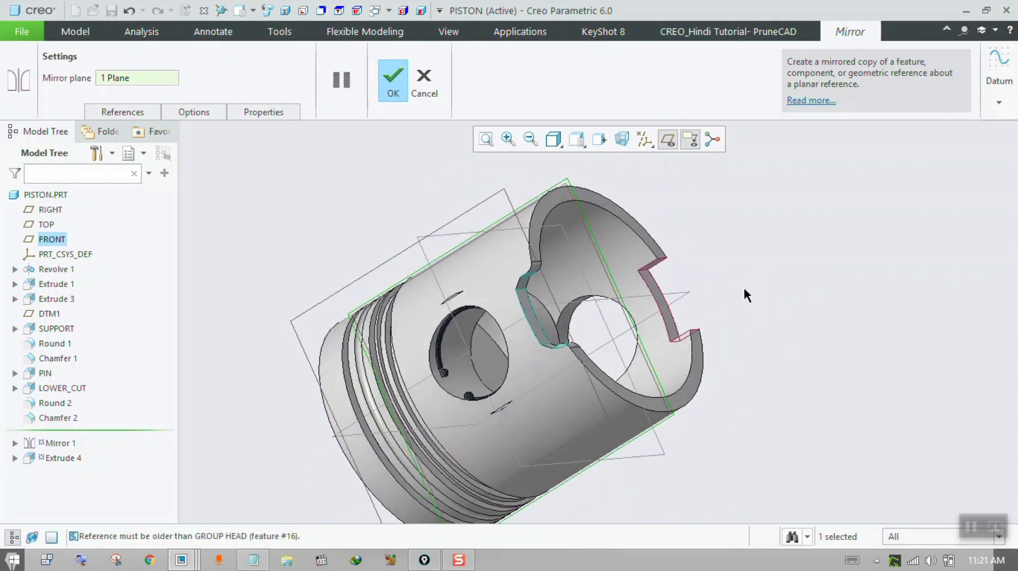
pyautogui.scroll(3, 710, 281)
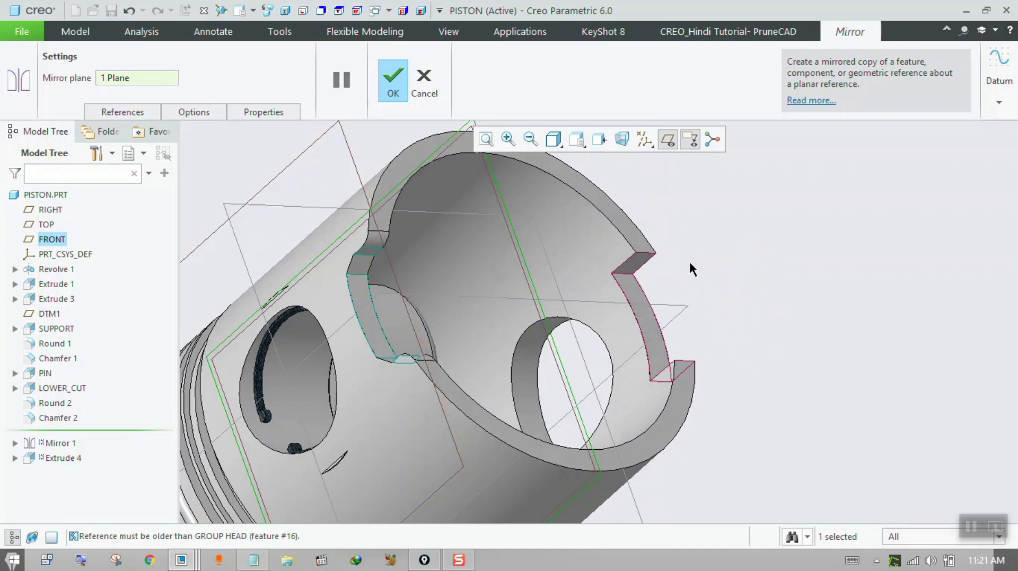
# Add Round 2 and Chamfer 2 to the mirrored features of the rim cut and complete the mirror
pyautogui.click(141, 114)
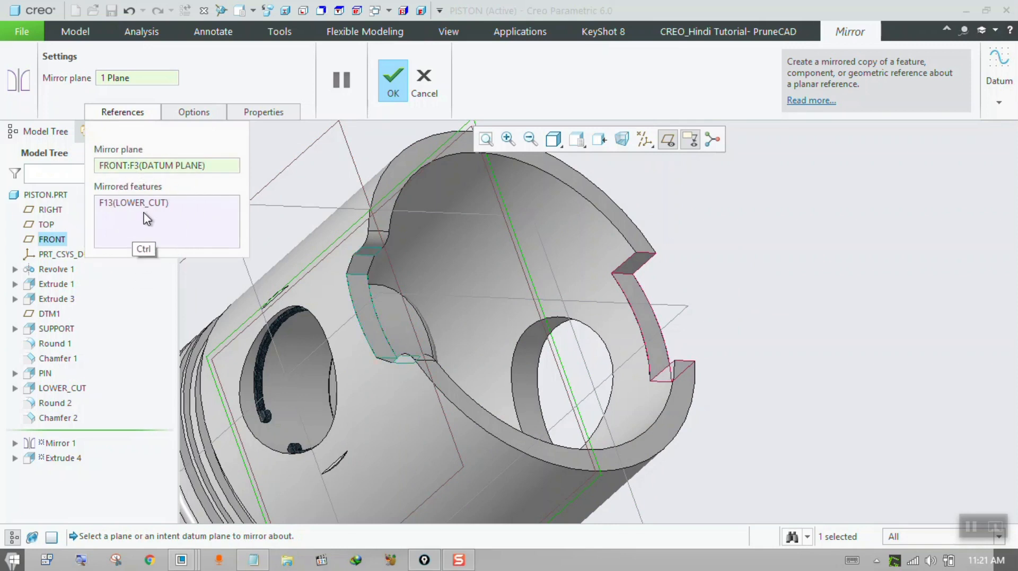
pyautogui.keyDown('ctrl'); pyautogui.click(40, 402); pyautogui.keyUp('ctrl')
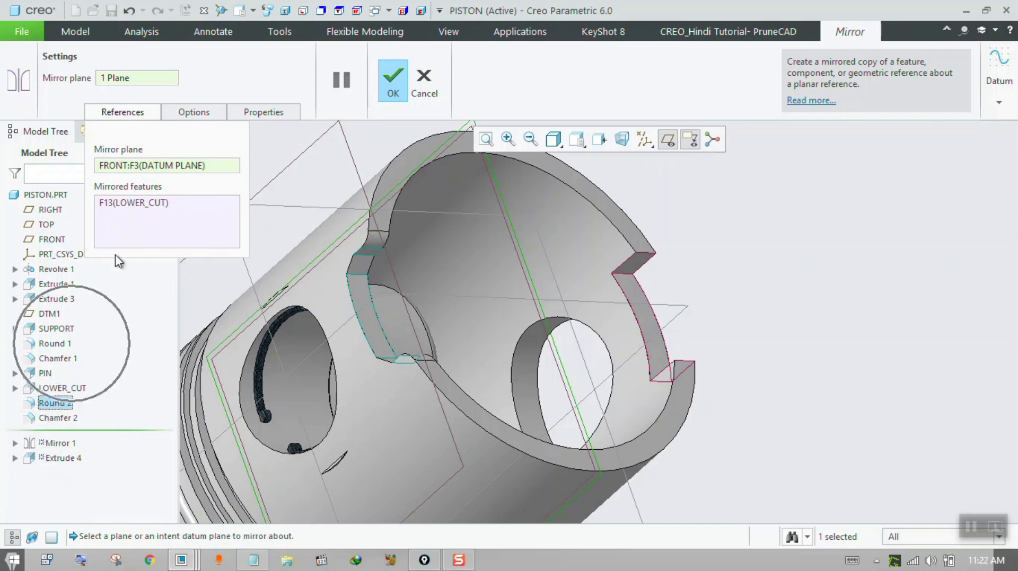
pyautogui.click(137, 204)
pyautogui.keyDown('ctrl'); pyautogui.click(55, 403); pyautogui.keyUp('ctrl')
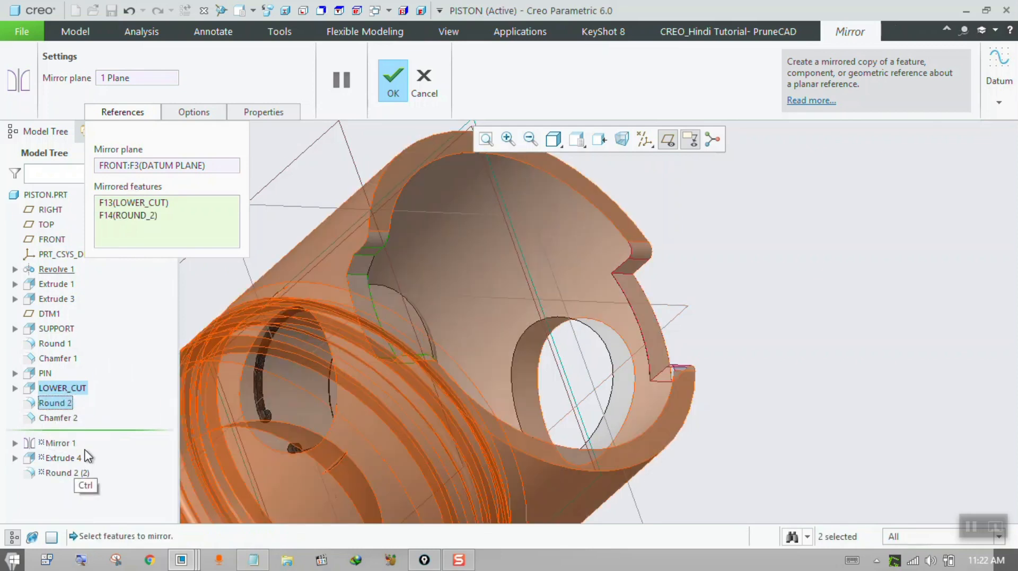
pyautogui.keyDown('ctrl'); pyautogui.click(57, 418); pyautogui.keyUp('ctrl')
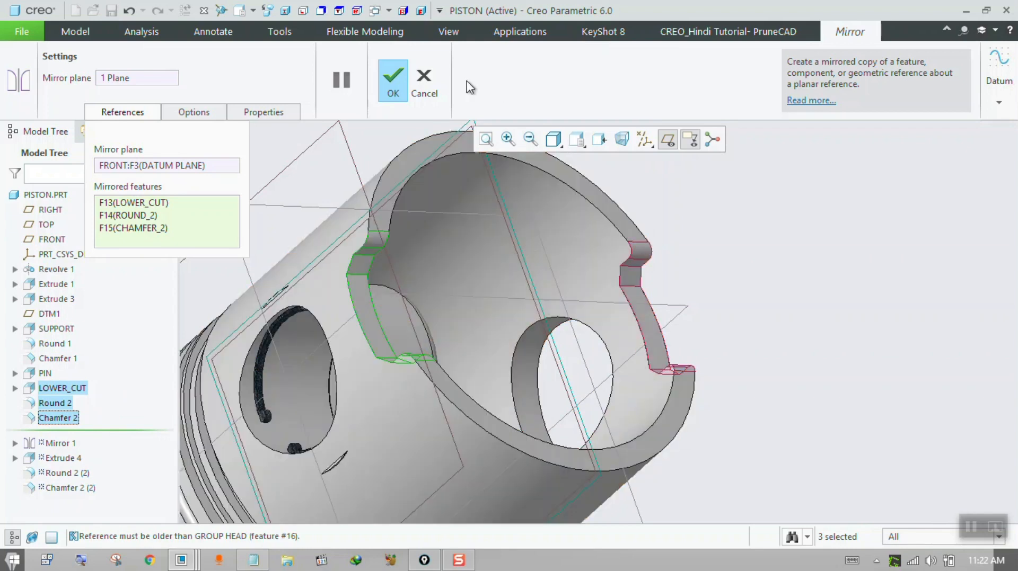
pyautogui.click(393, 85)
pyautogui.hotkey('ctrl', 'd')
pyautogui.moveTo(696, 276)
pyautogui.mouseDown(button='middle')
pyautogui.moveTo(630, 288)
pyautogui.moveTo(562, 279)
pyautogui.mouseUp(button='middle')
# Start mirroring the SUPPORT feature about the FRONT datum plane and inspect the preview inside the piston
pyautogui.click(464, 271)
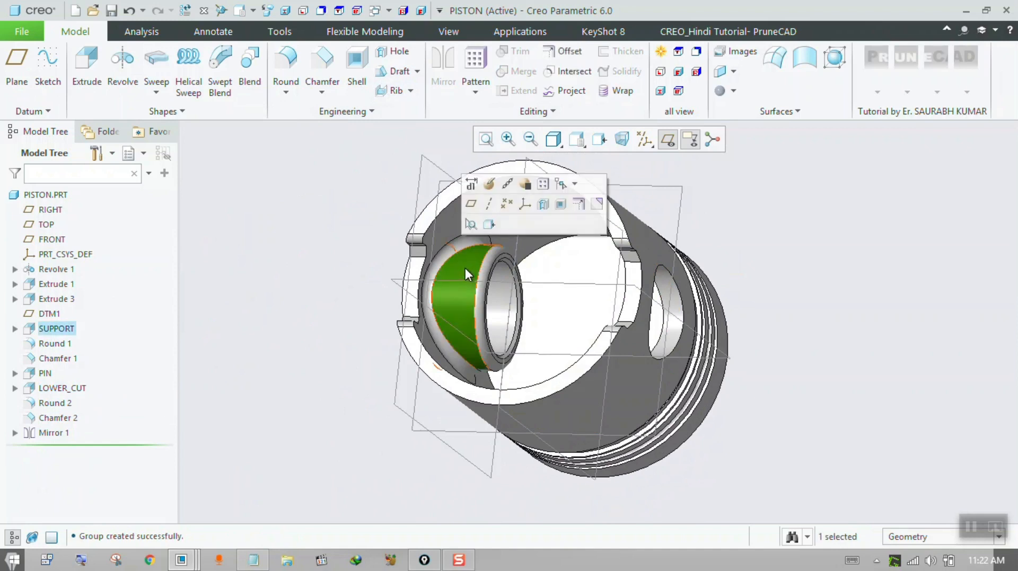
pyautogui.click(68, 328)
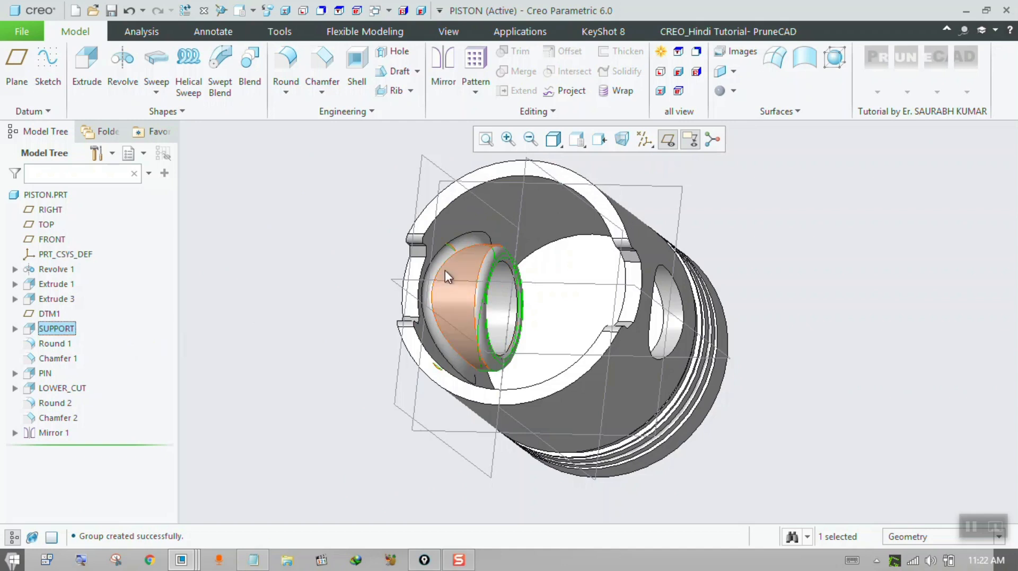
pyautogui.click(443, 79)
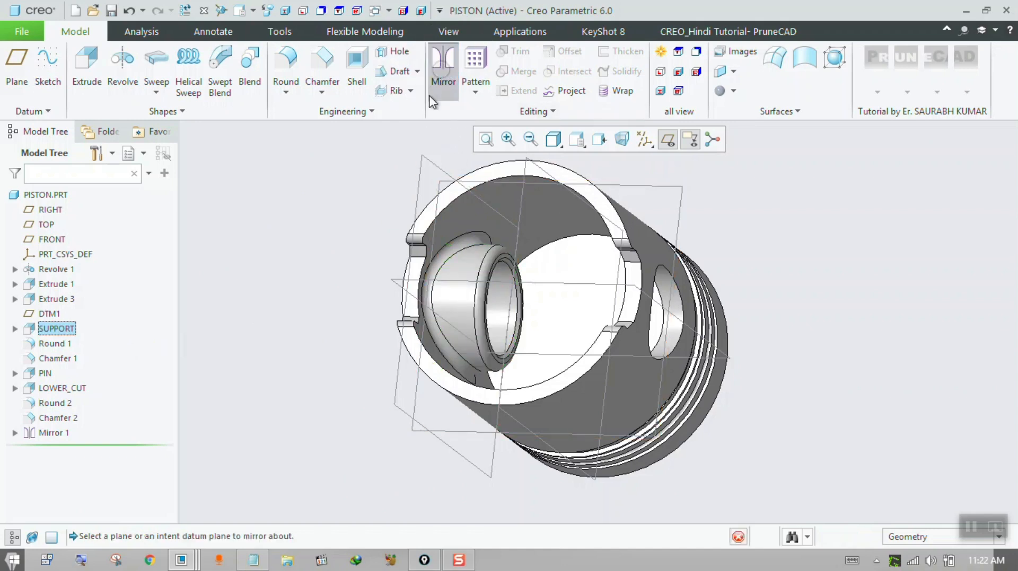
pyautogui.click(520, 203)
pyautogui.moveTo(573, 227); pyautogui.dragTo(629, 216, button='middle')
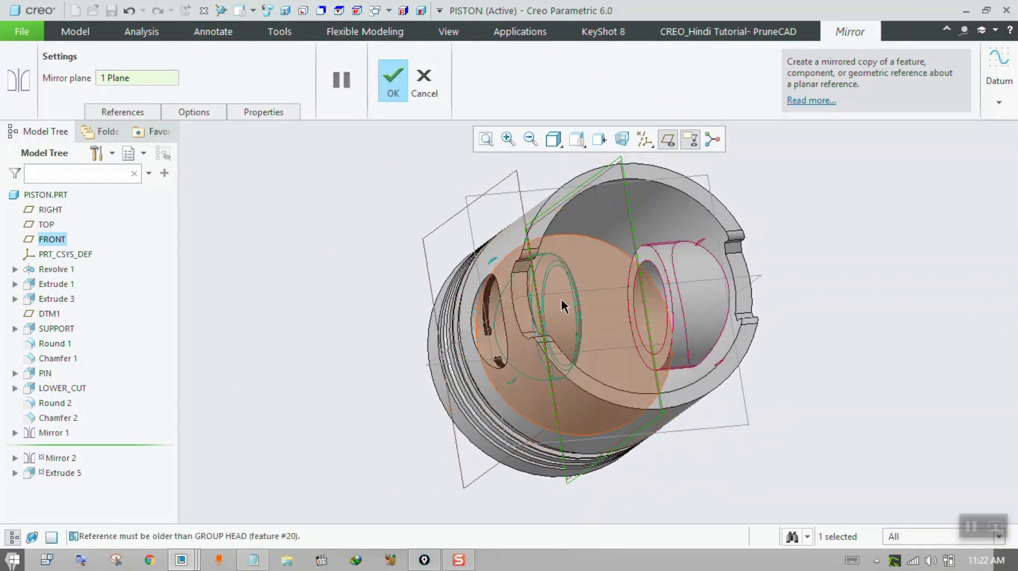
pyautogui.moveTo(562, 304); pyautogui.dragTo(538, 297, button='middle')
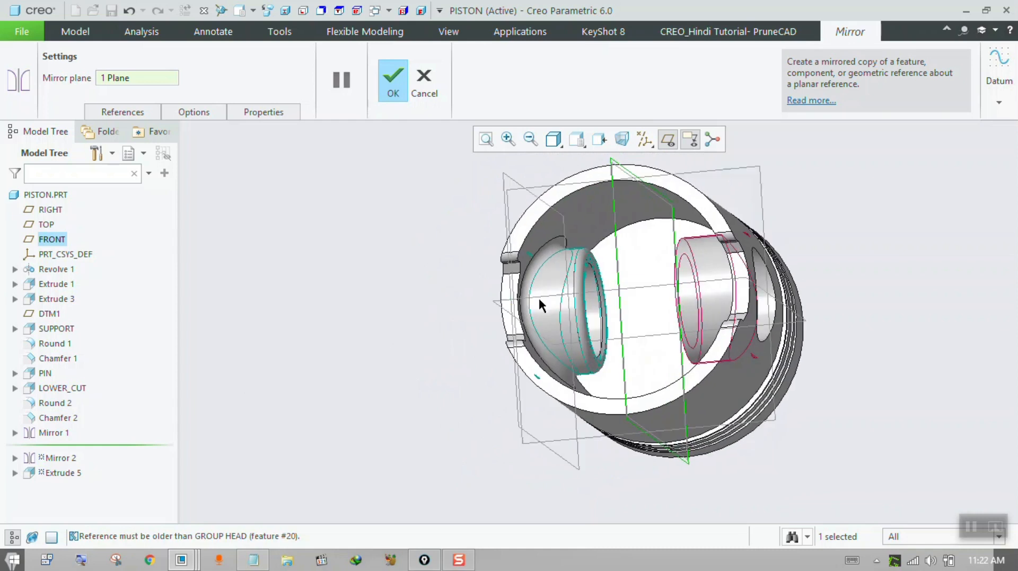
# Add Round 1, Chamfer 1 and PIN to the support's mirrored features, complete the mirror and check the piston's interior
pyautogui.click(120, 114)
pyautogui.click(136, 208)
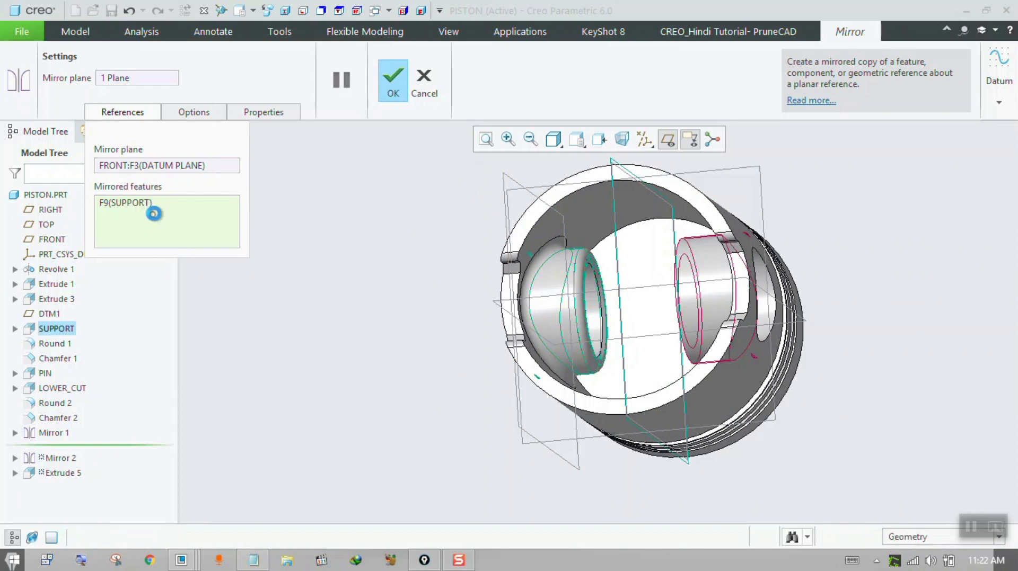
pyautogui.keyDown('ctrl'); pyautogui.click(54, 343); pyautogui.keyUp('ctrl')
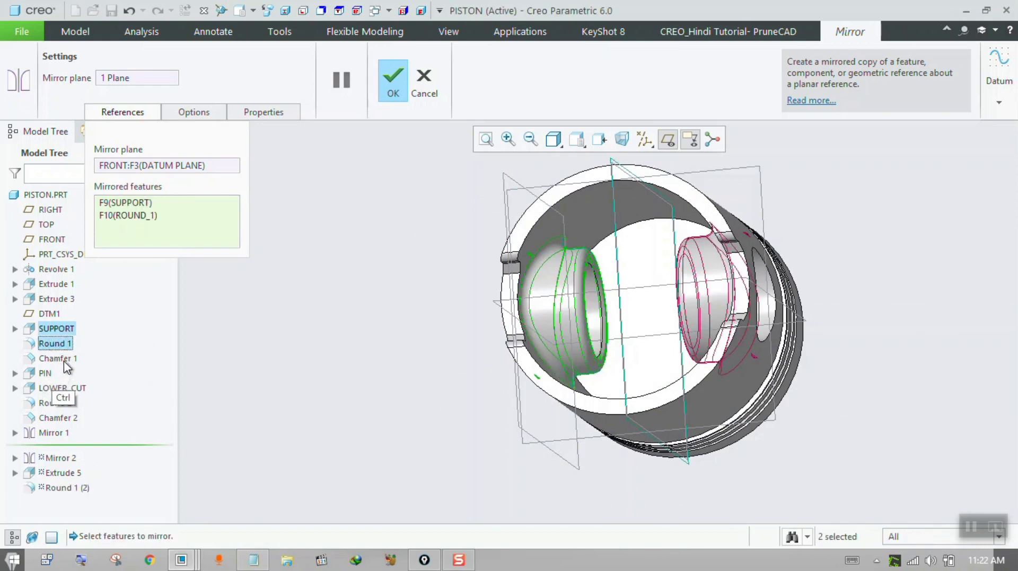
pyautogui.keyDown('ctrl'); pyautogui.click(63, 359); pyautogui.keyUp('ctrl')
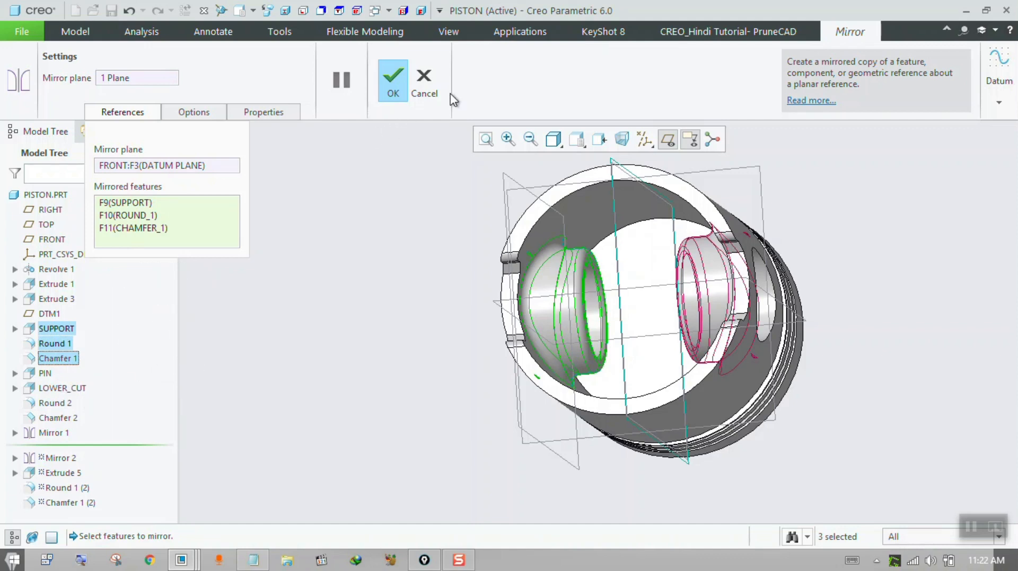
pyautogui.moveTo(529, 269); pyautogui.dragTo(584, 280, button='middle')
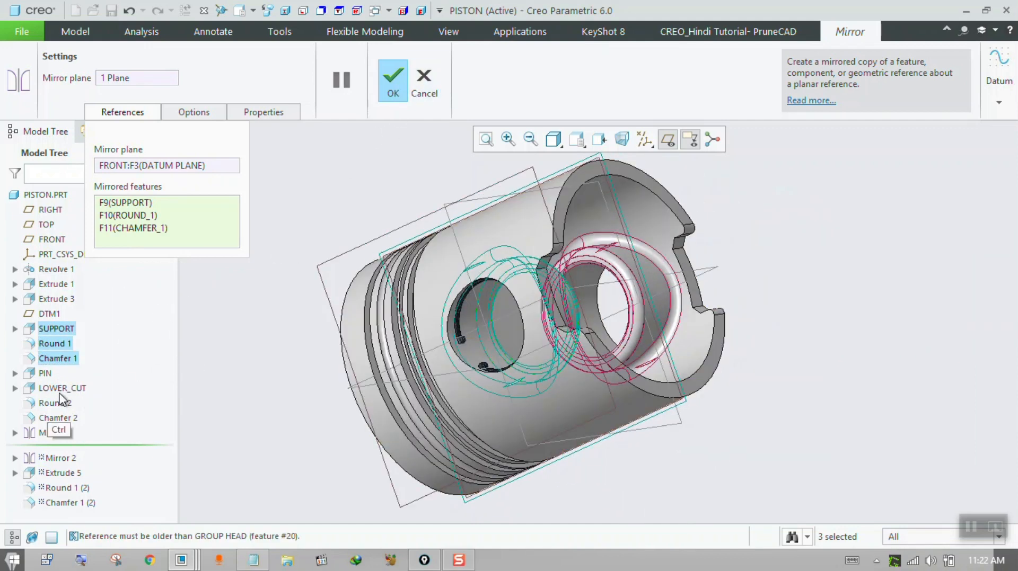
pyautogui.keyDown('ctrl'); pyautogui.click(47, 374); pyautogui.keyUp('ctrl')
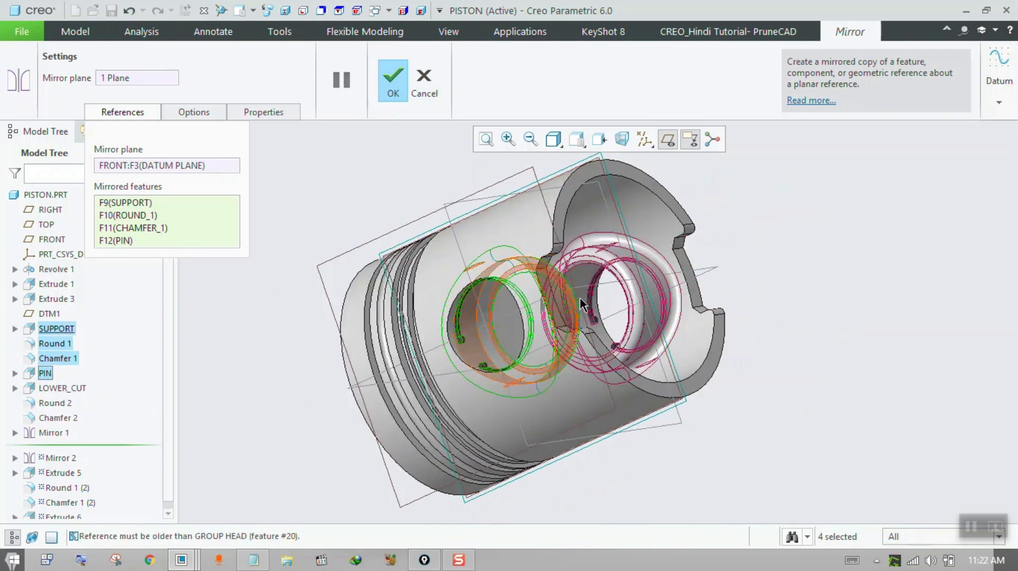
pyautogui.click(393, 85)
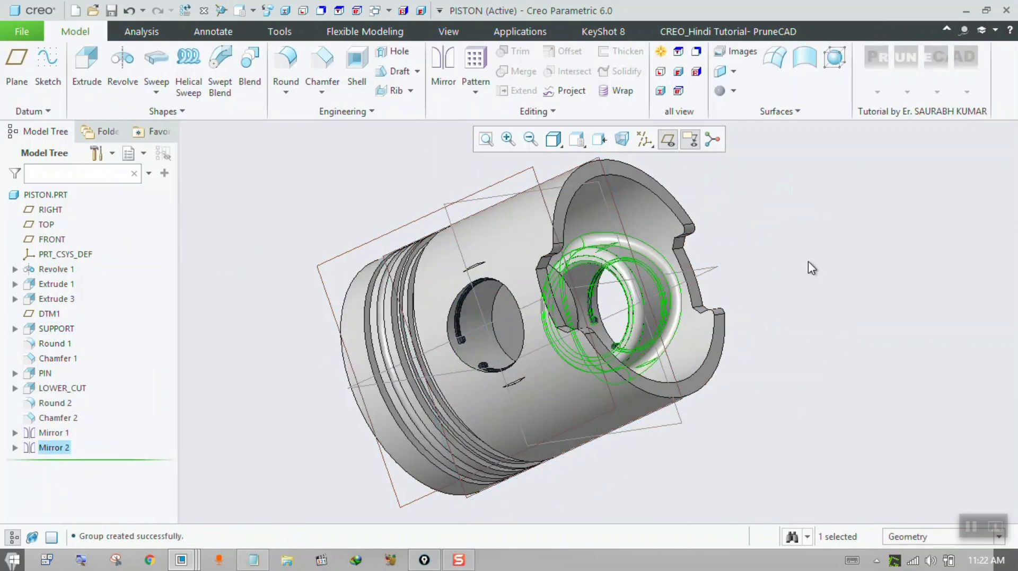
pyautogui.moveTo(807, 262); pyautogui.dragTo(574, 301, button='middle')
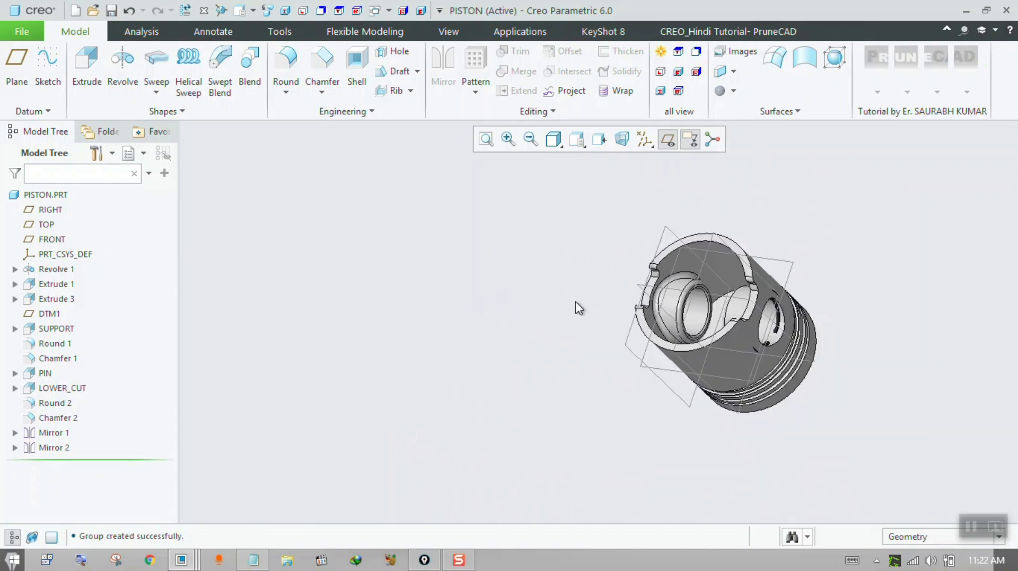
pyautogui.scroll(-3, 772, 308)
pyautogui.moveTo(805, 310); pyautogui.dragTo(824, 299, button='middle')
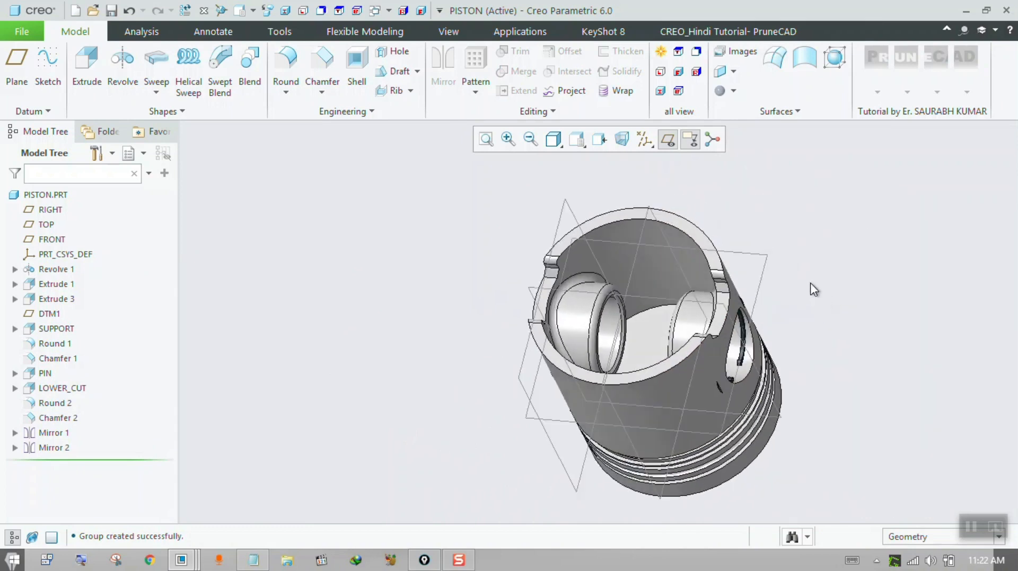